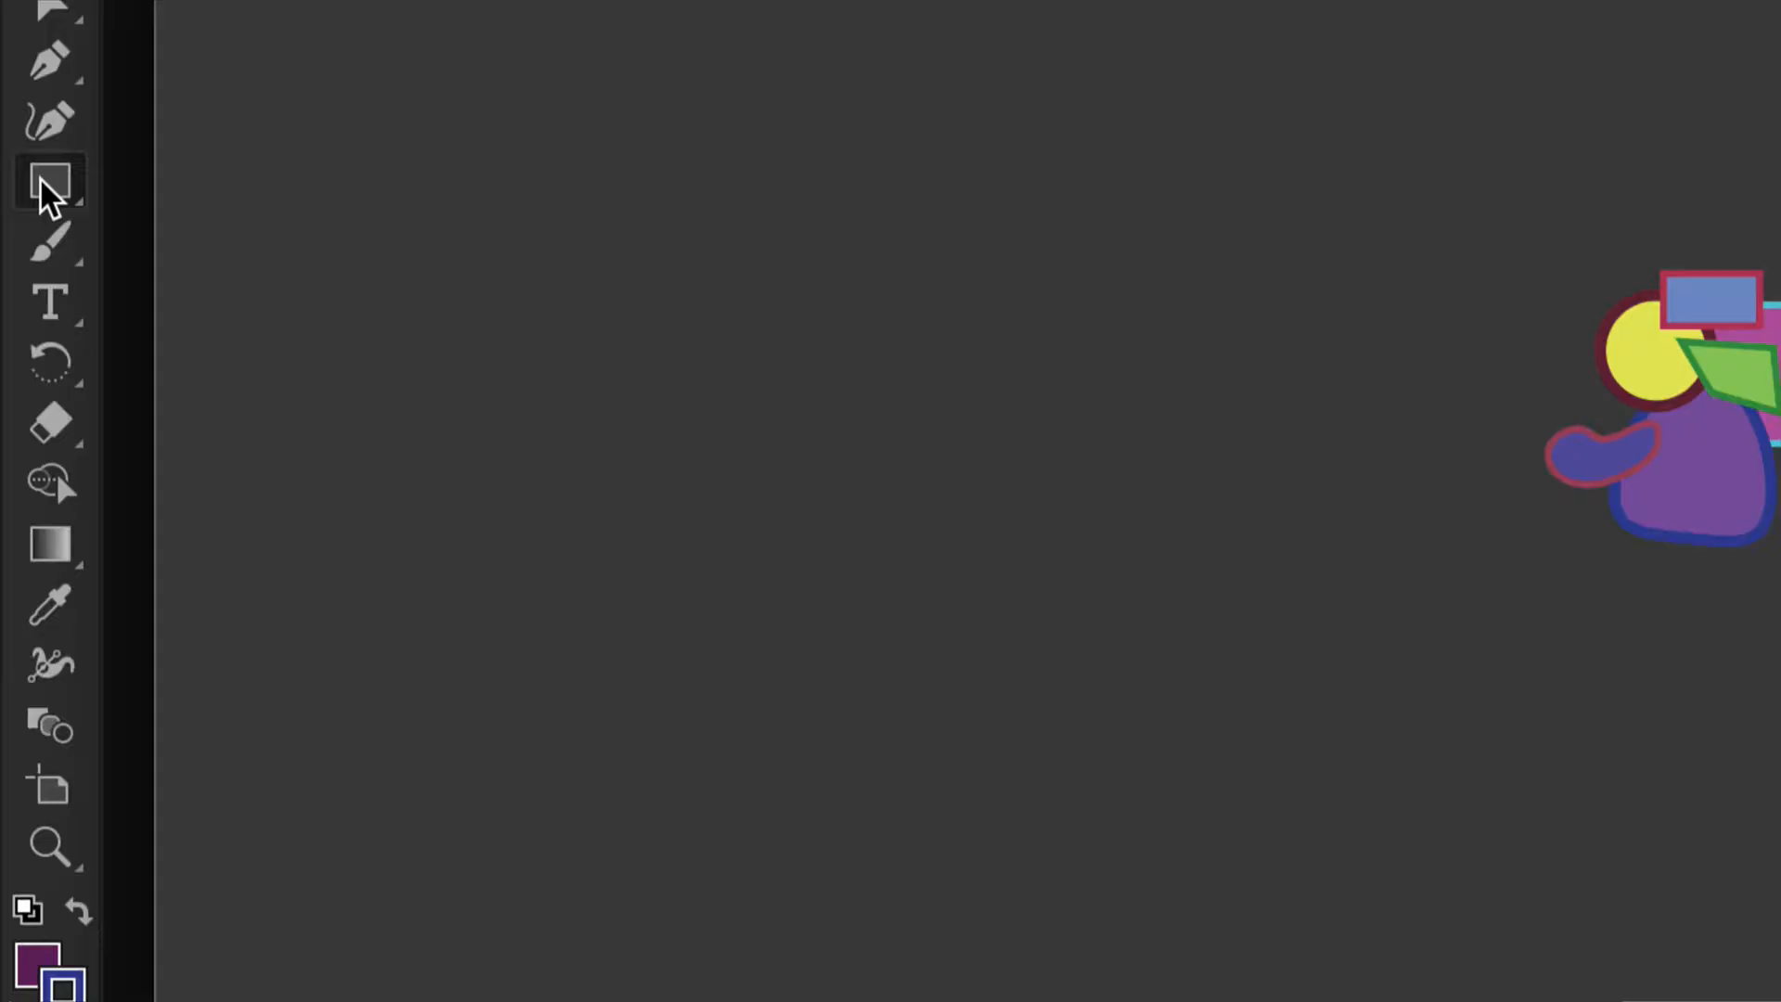
- Draw a sky rectangle about 631 by 460 pt across the artboard's upper part, behind all other artwork and without a stroke
left_click_drag(51, 195, 198, 234)
left_click_drag(52, 186, 183, 199)
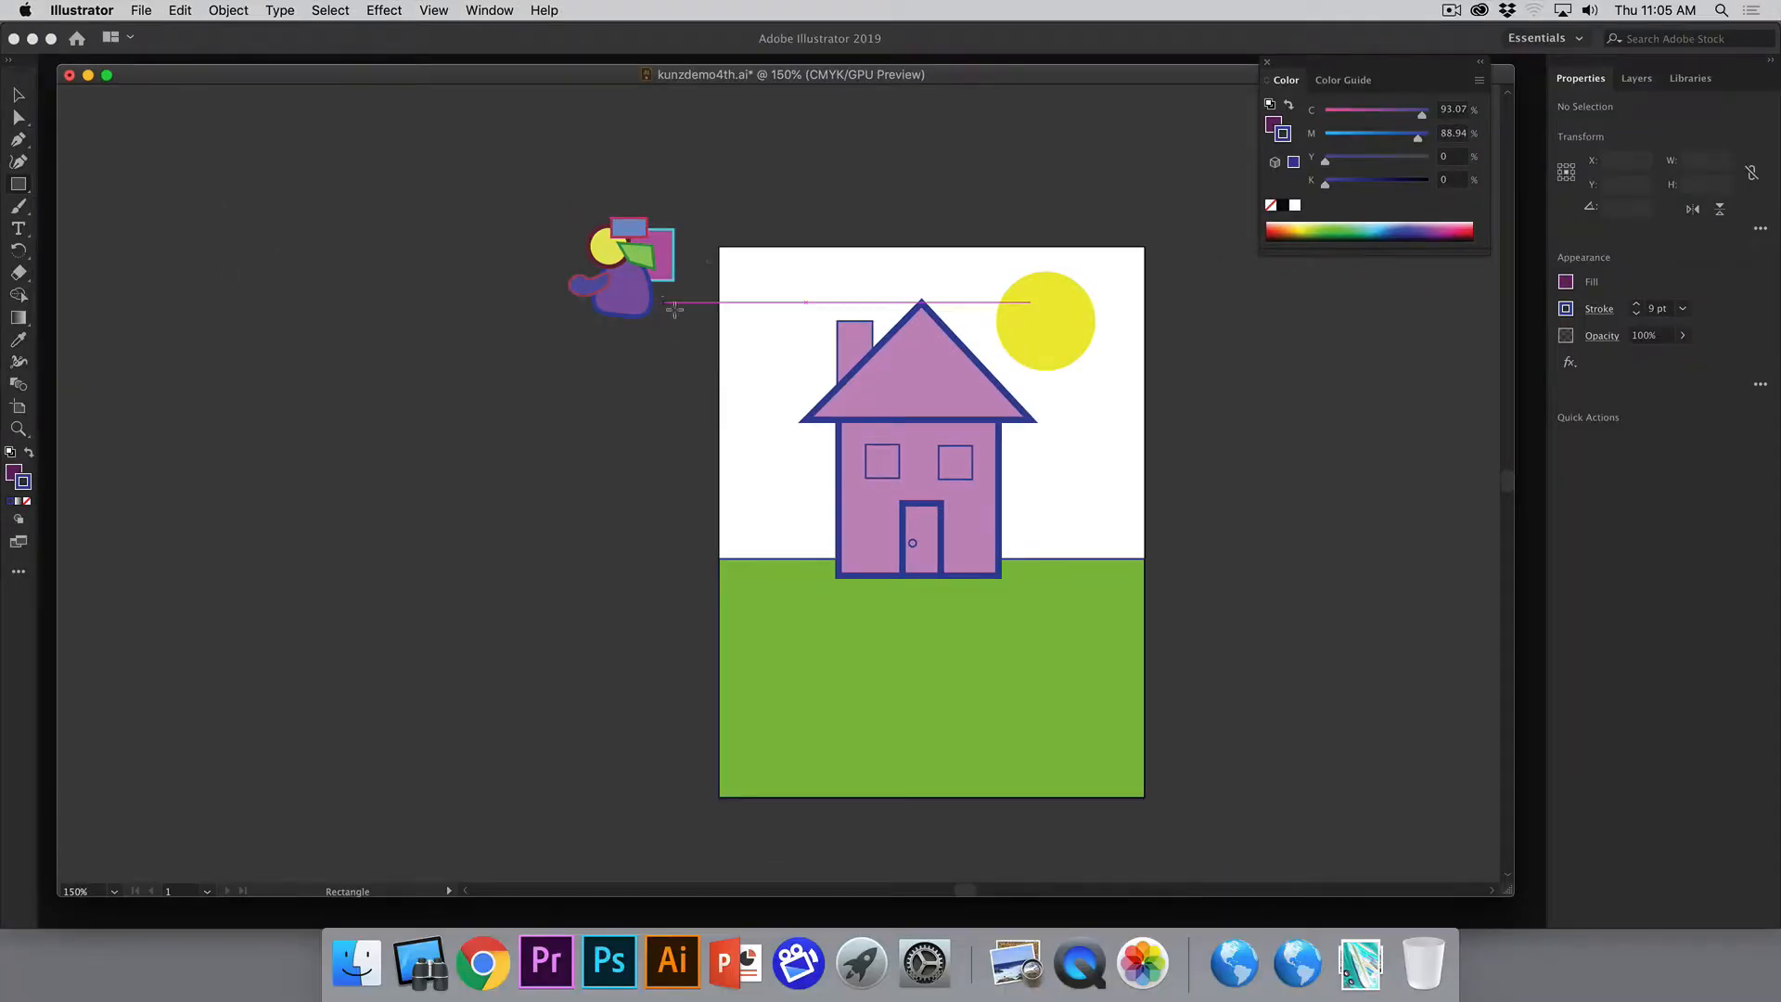
left_click_drag(713, 244, 1151, 563)
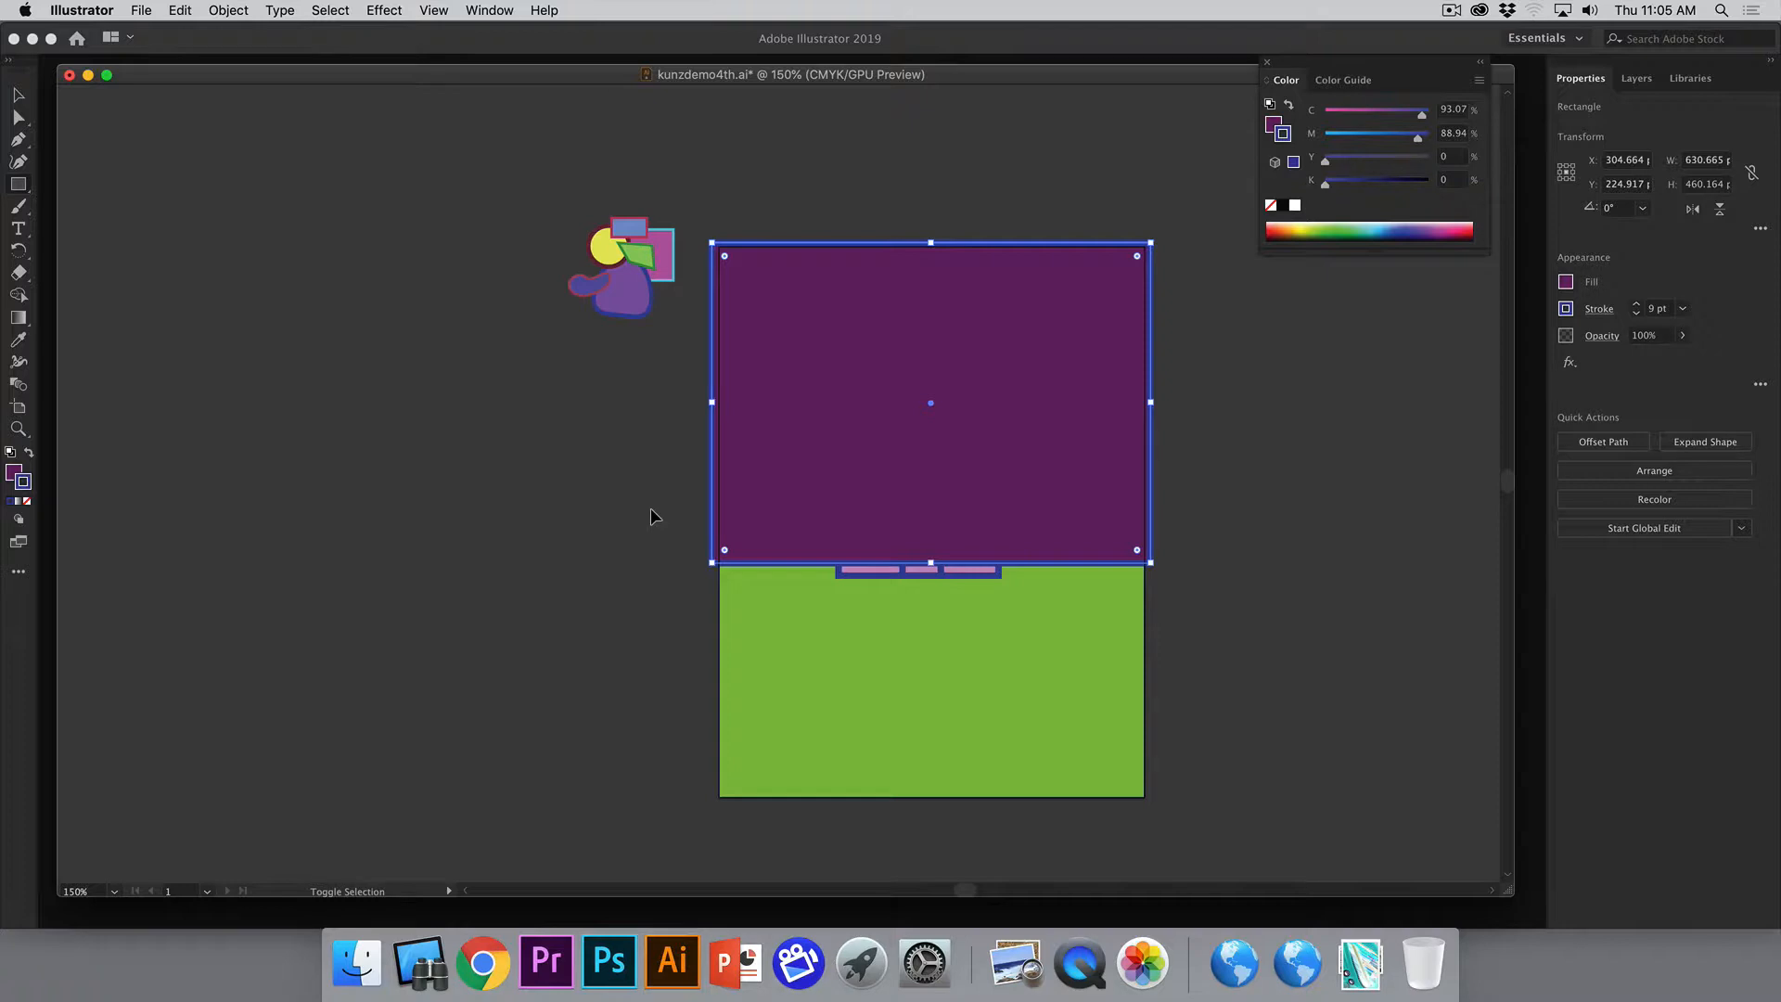
key("super+shift+bracketleft")
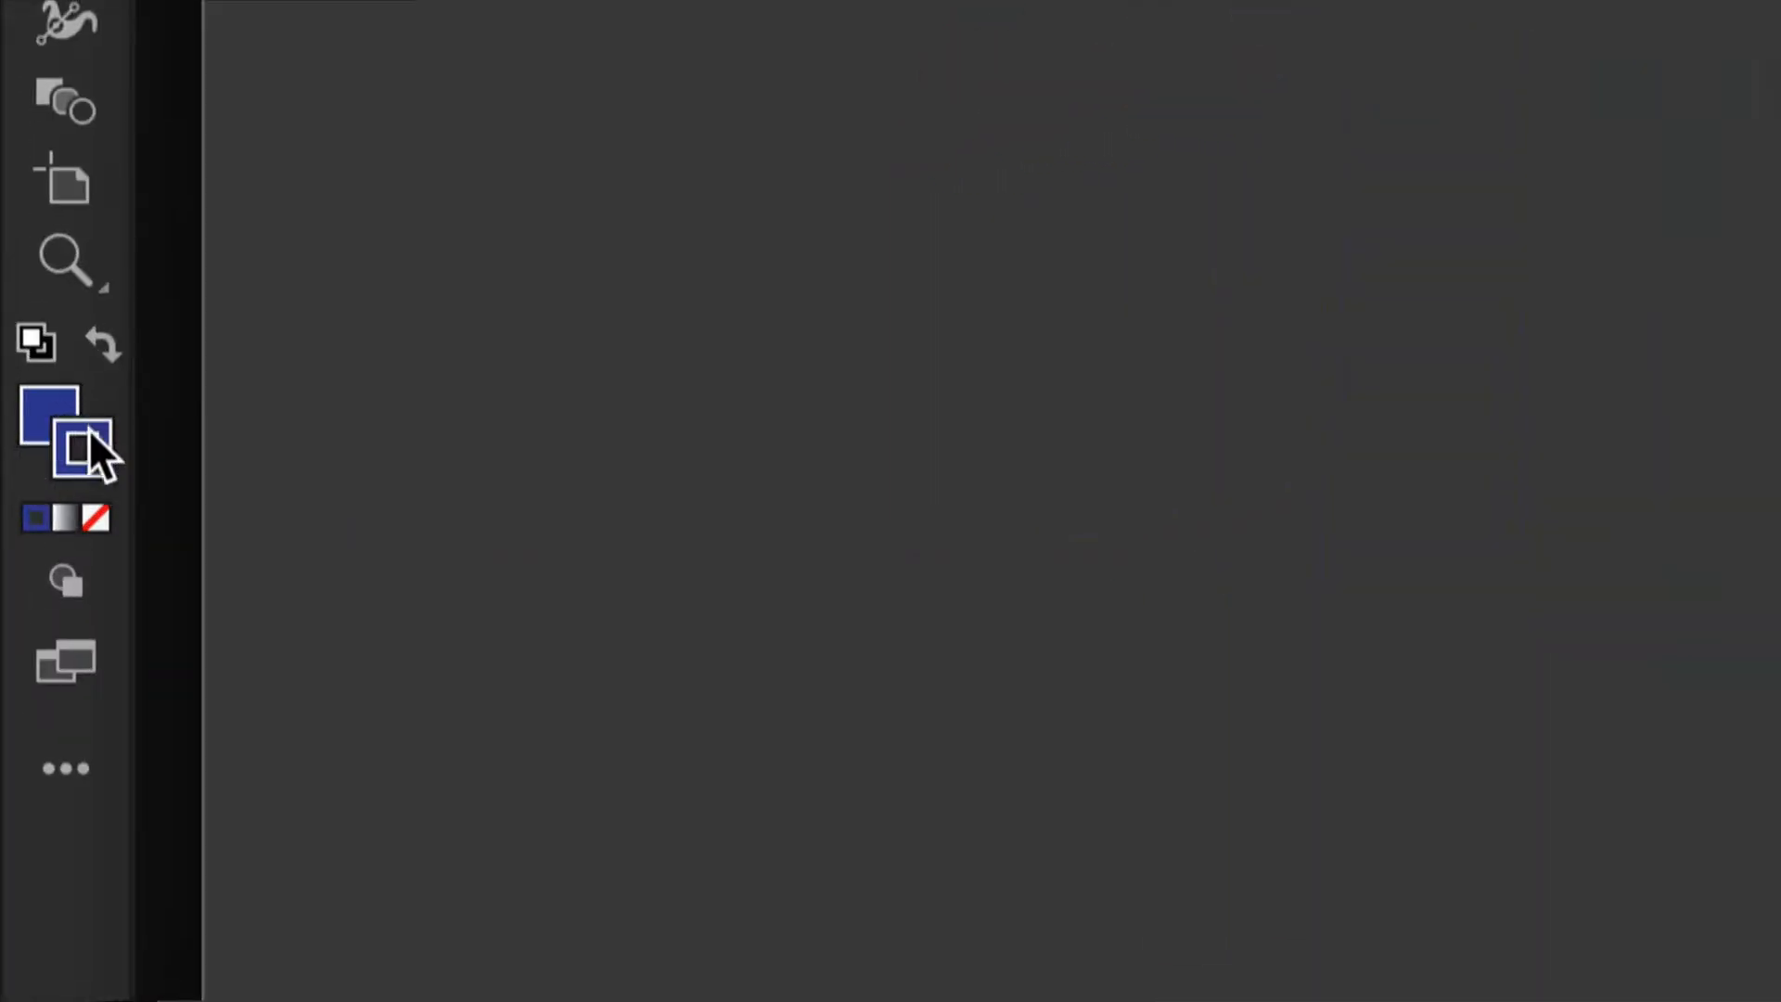
left_click(97, 517)
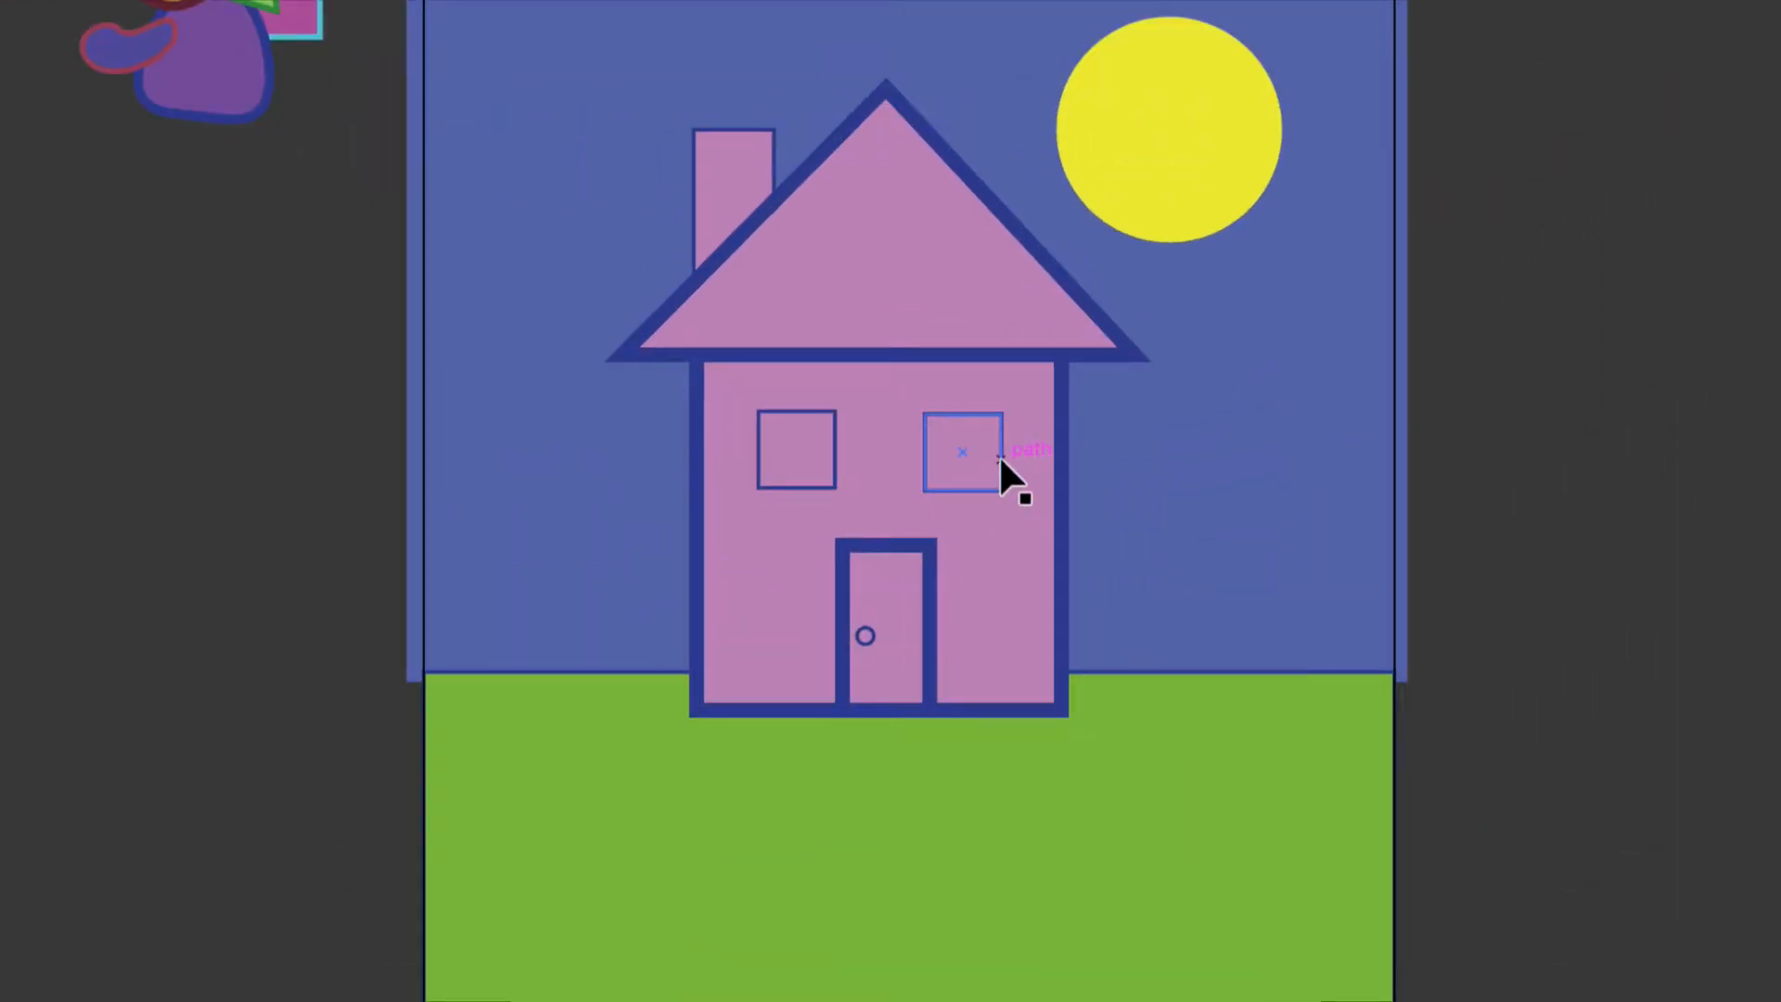
- Duplicate the complete house, including its roof, chimney, windows, door and doorknob, to the right of the original
left_click(919, 278)
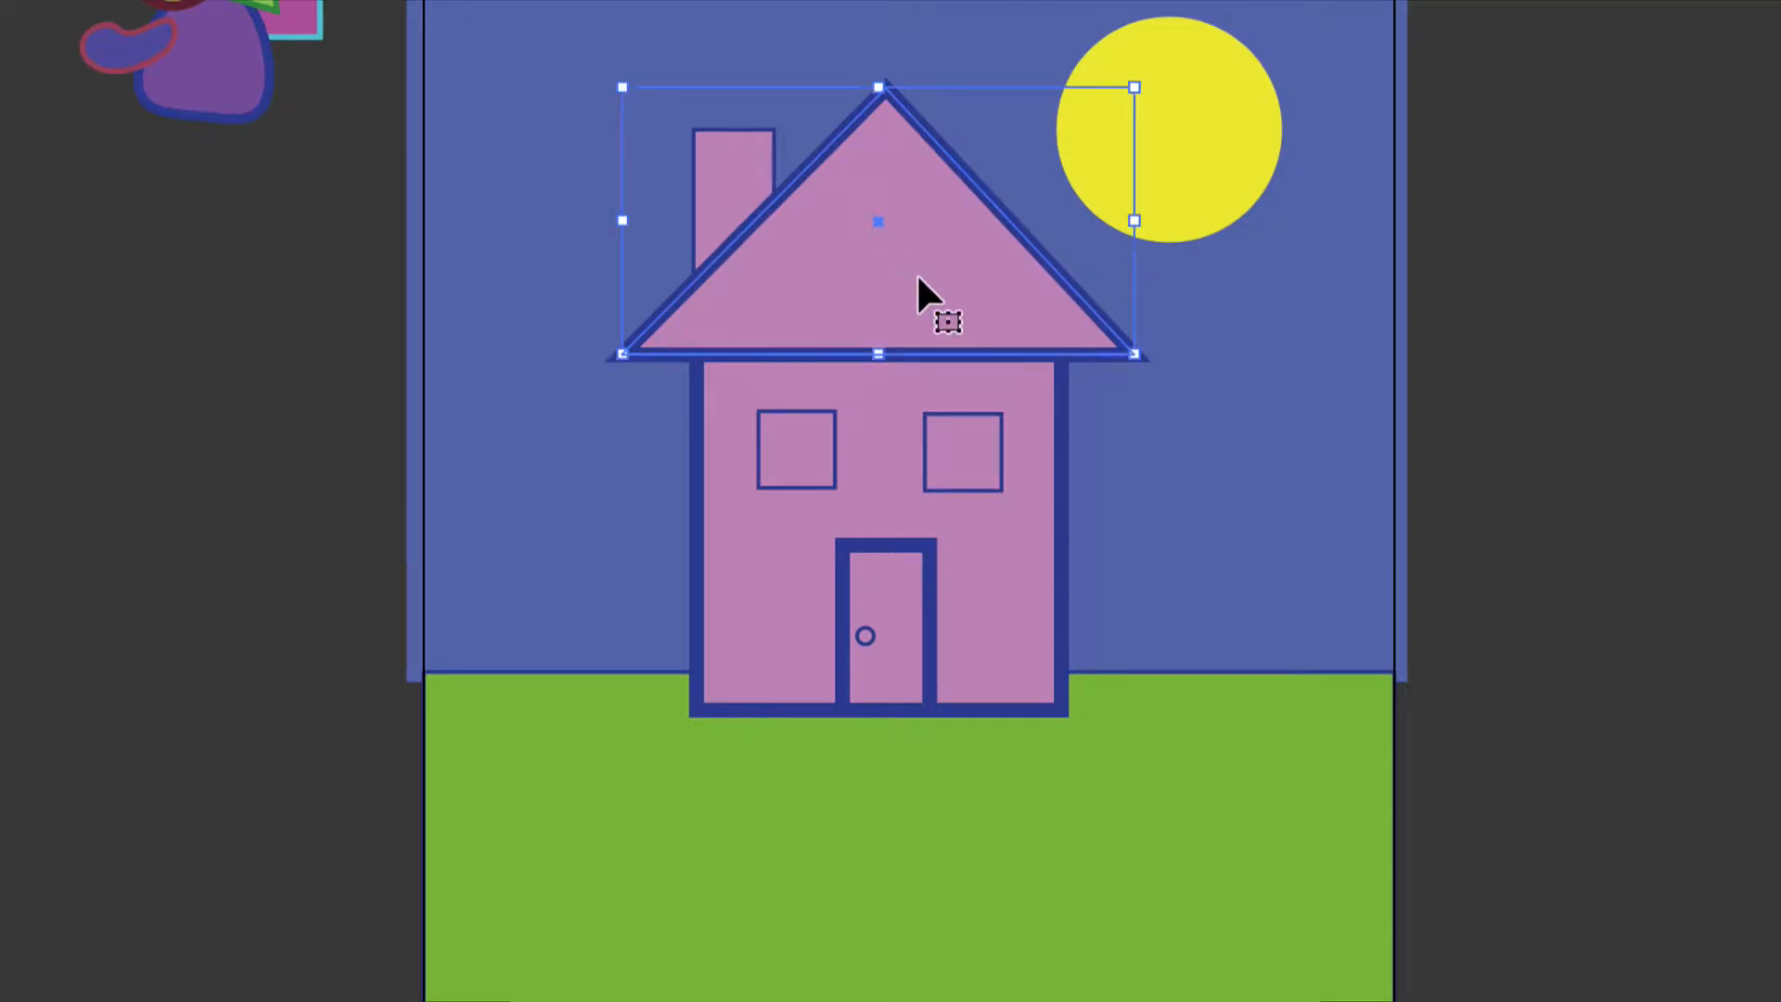
left_click(733, 195, "shift")
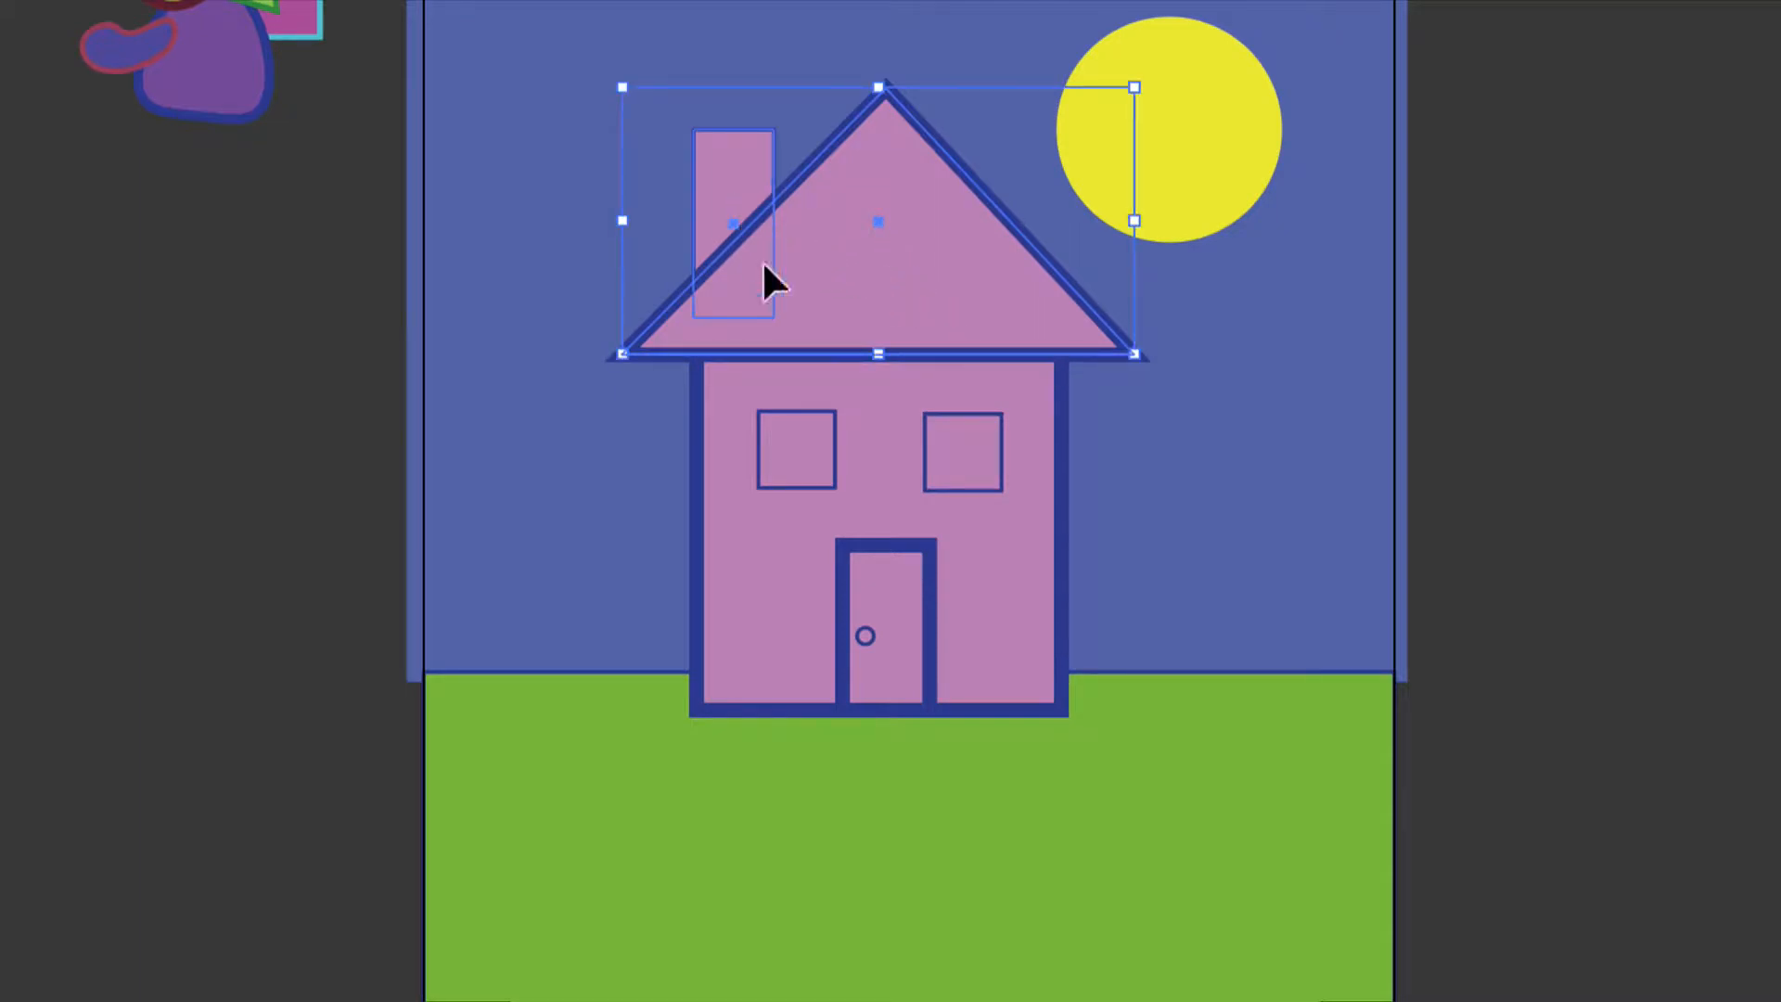
left_click(882, 405, "shift")
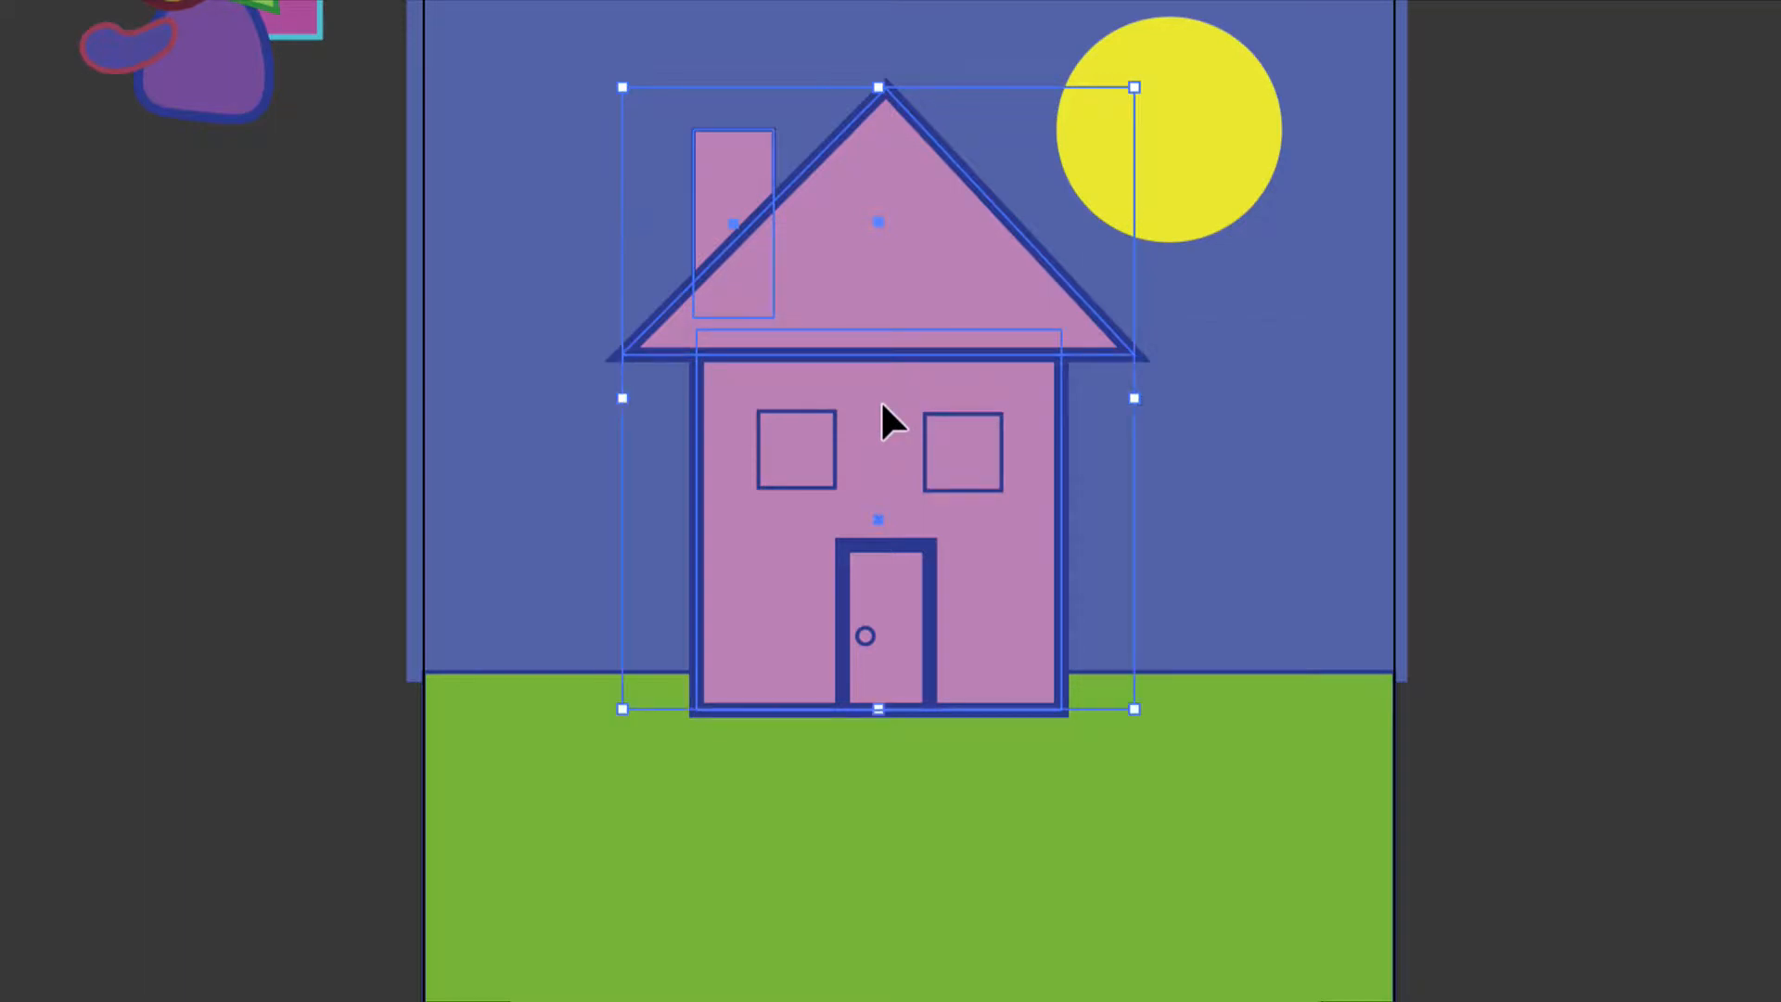
left_click(796, 438, "shift")
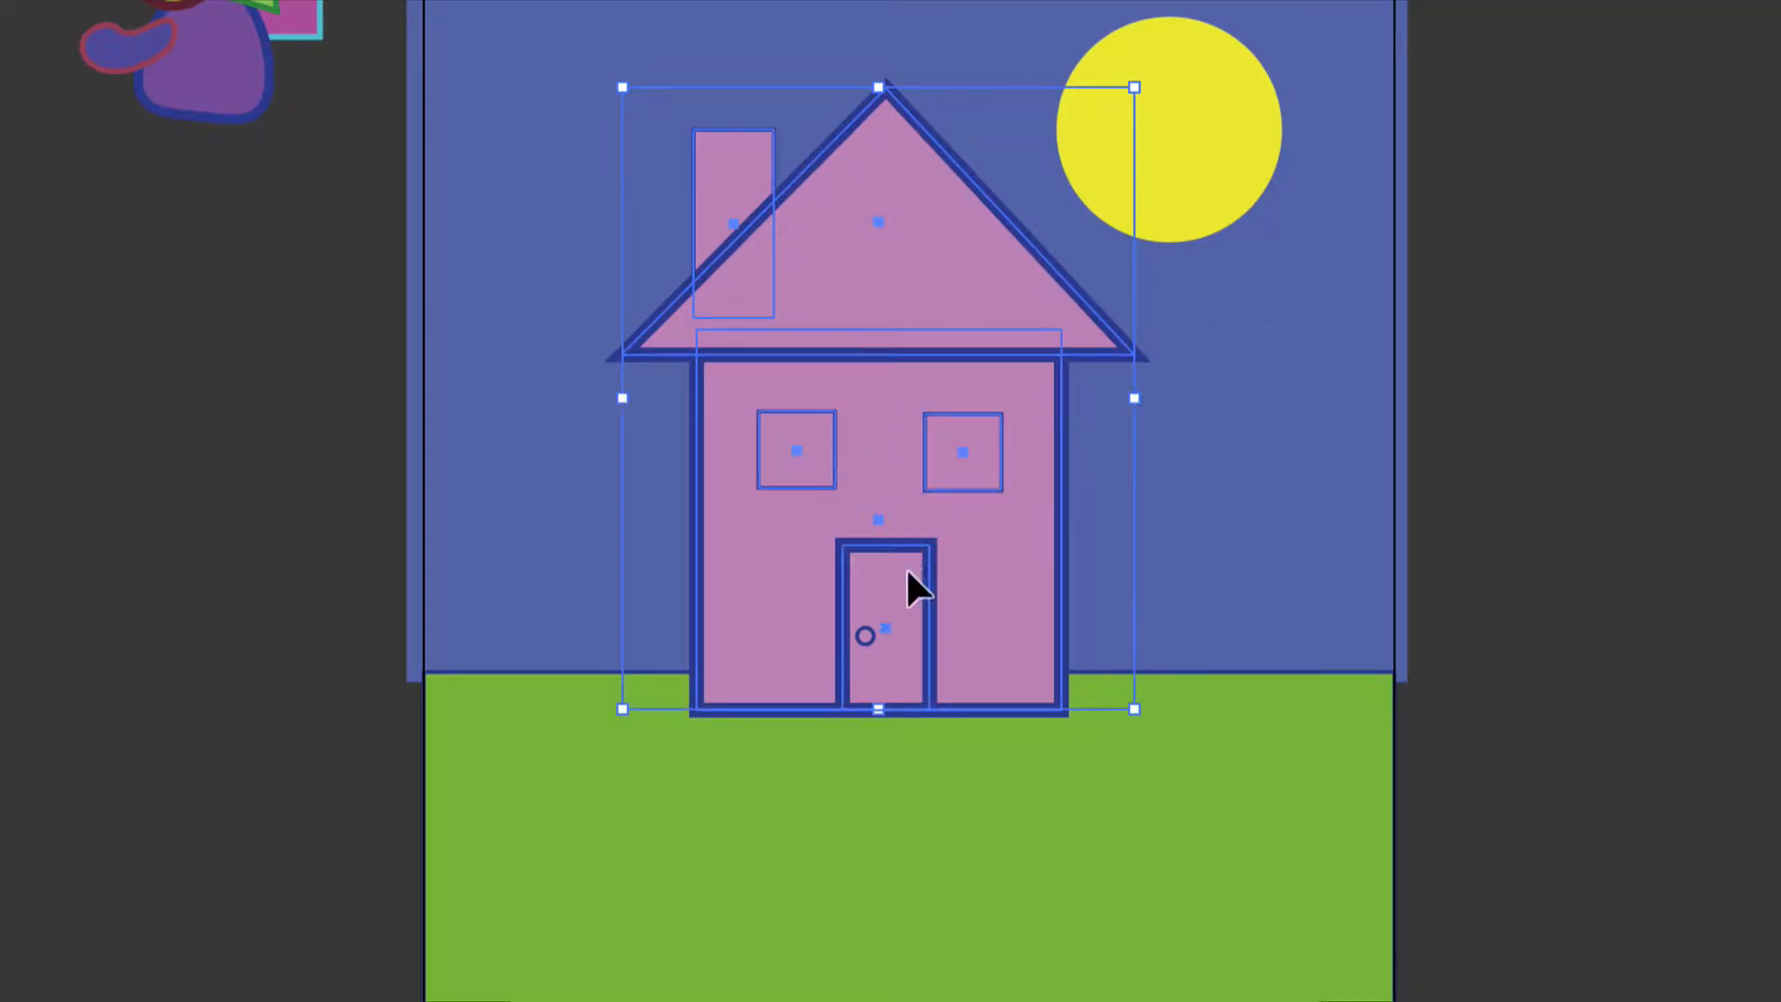
left_click(872, 632, "shift")
scroll(971, 330, "up", 2)
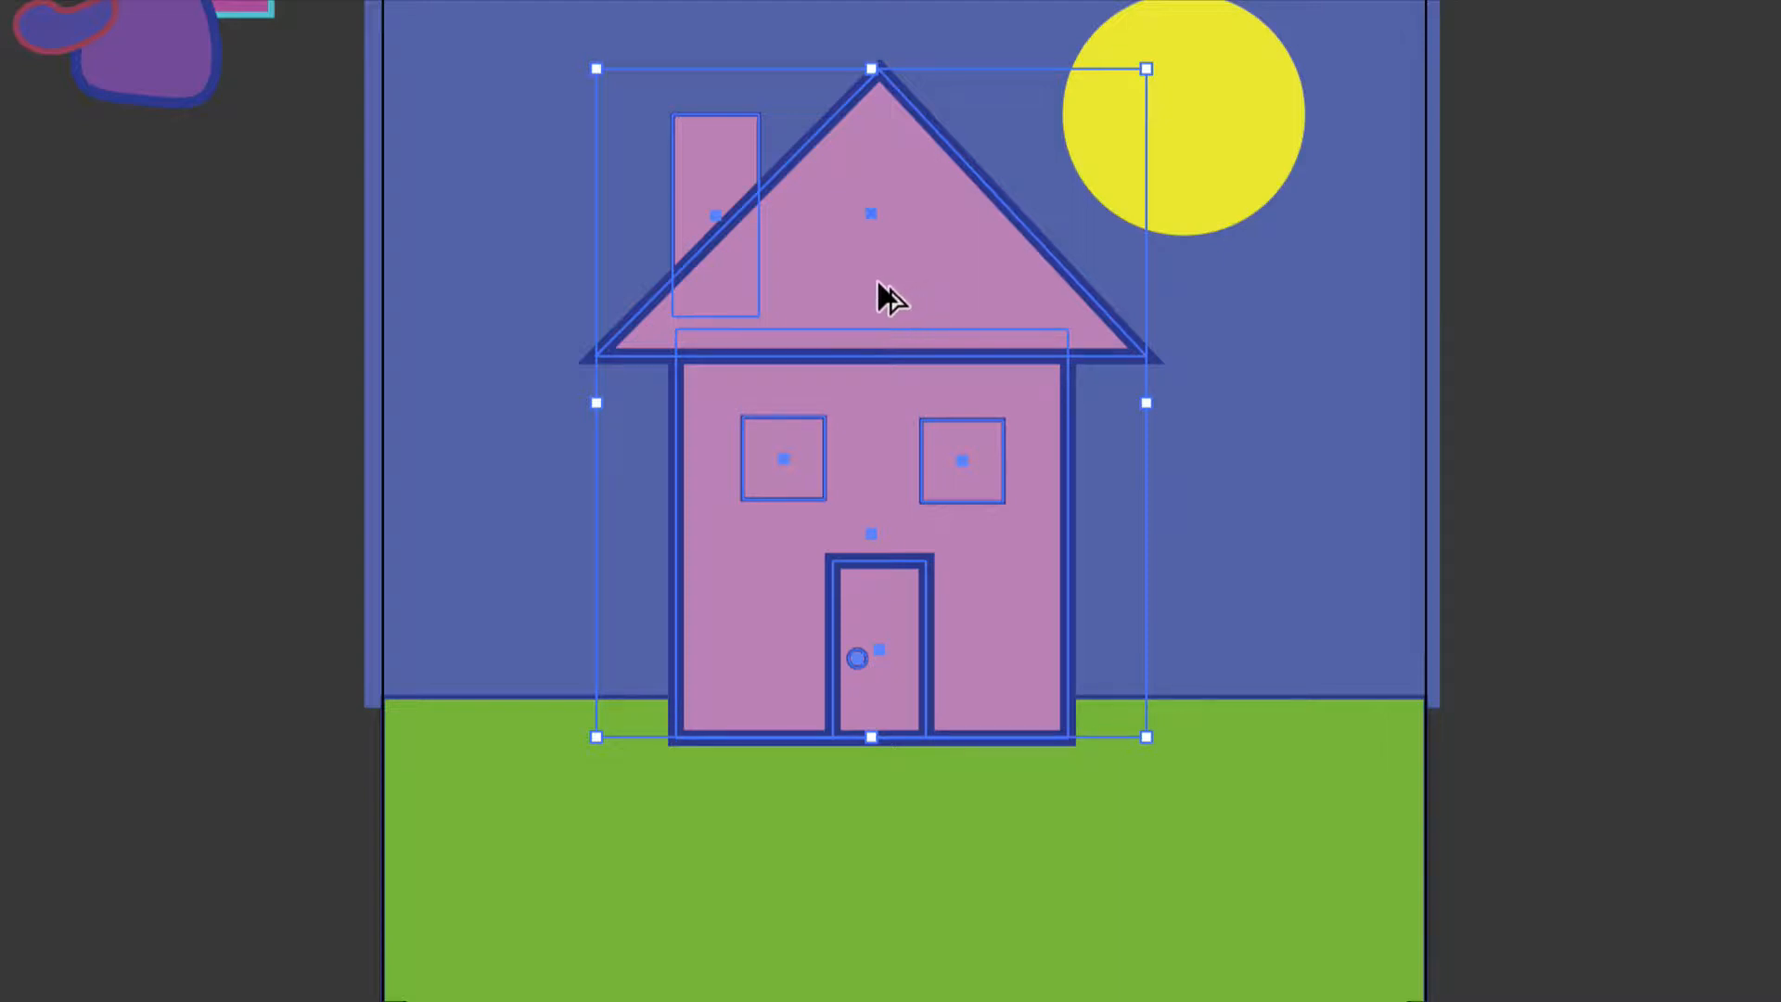
left_click_drag(874, 281, 1466, 279)
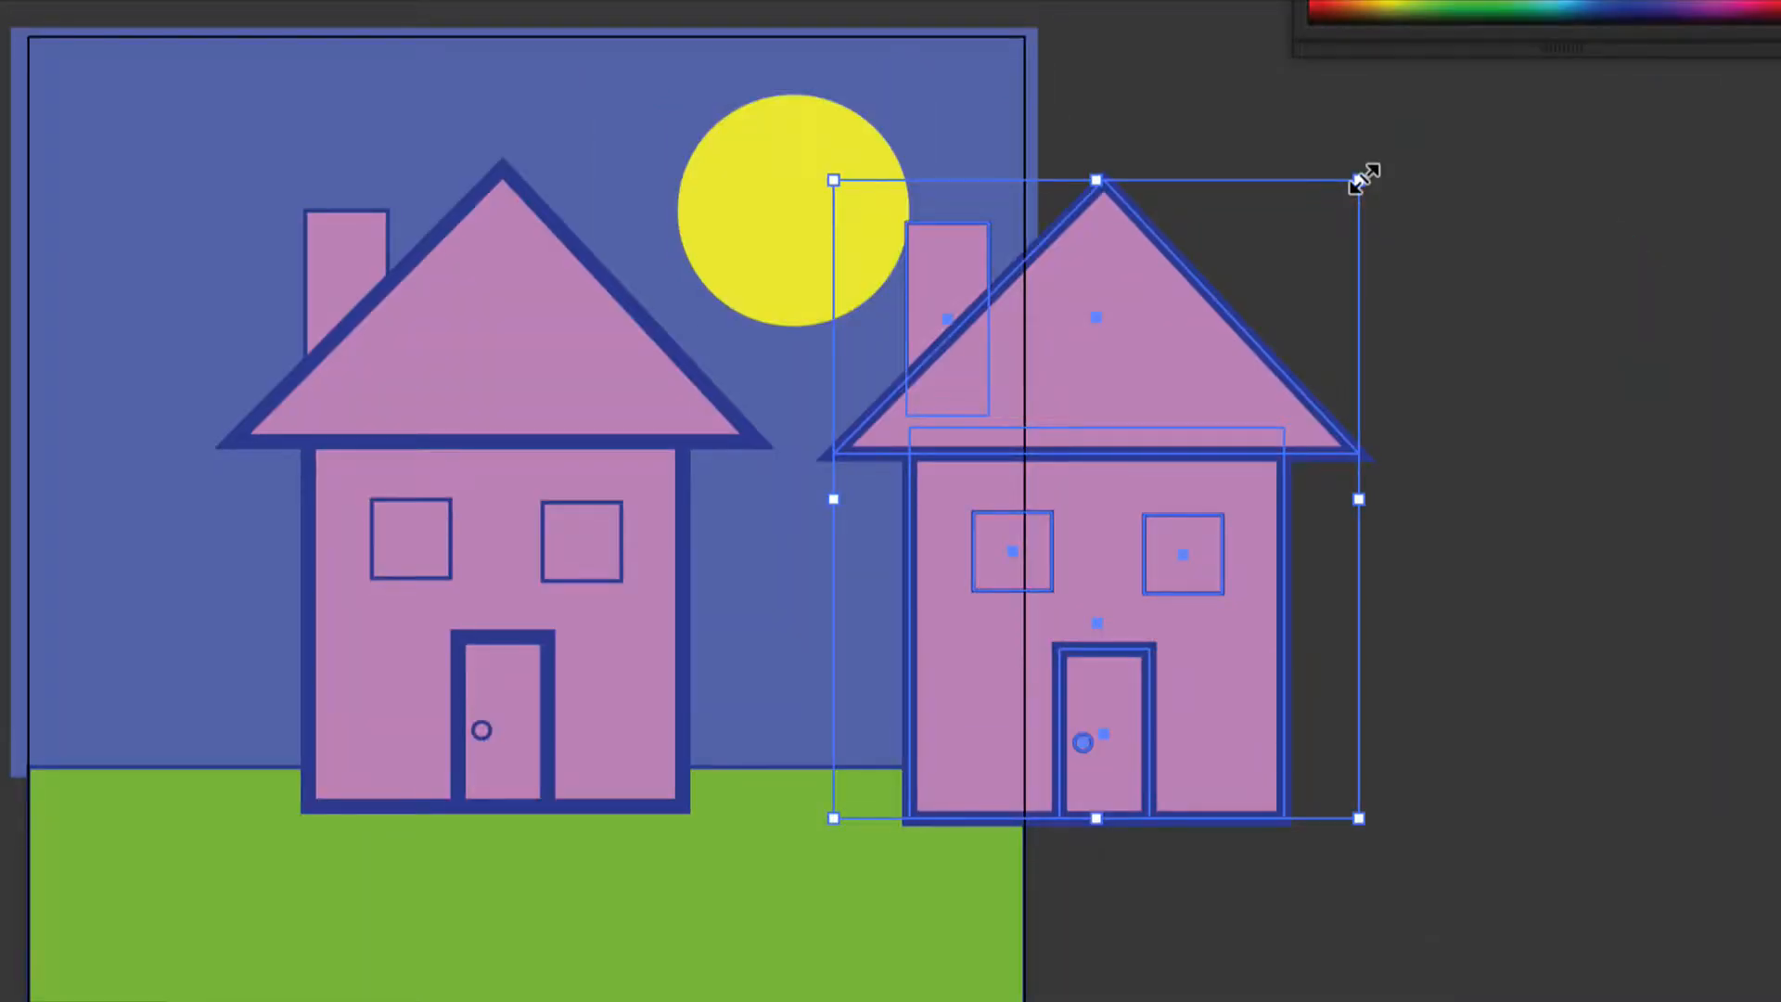
- Scale the duplicate house down proportionally to about half size and place it beside the original, level with its base, at the artboard's edge
left_click_drag(1362, 179, 1130, 462)
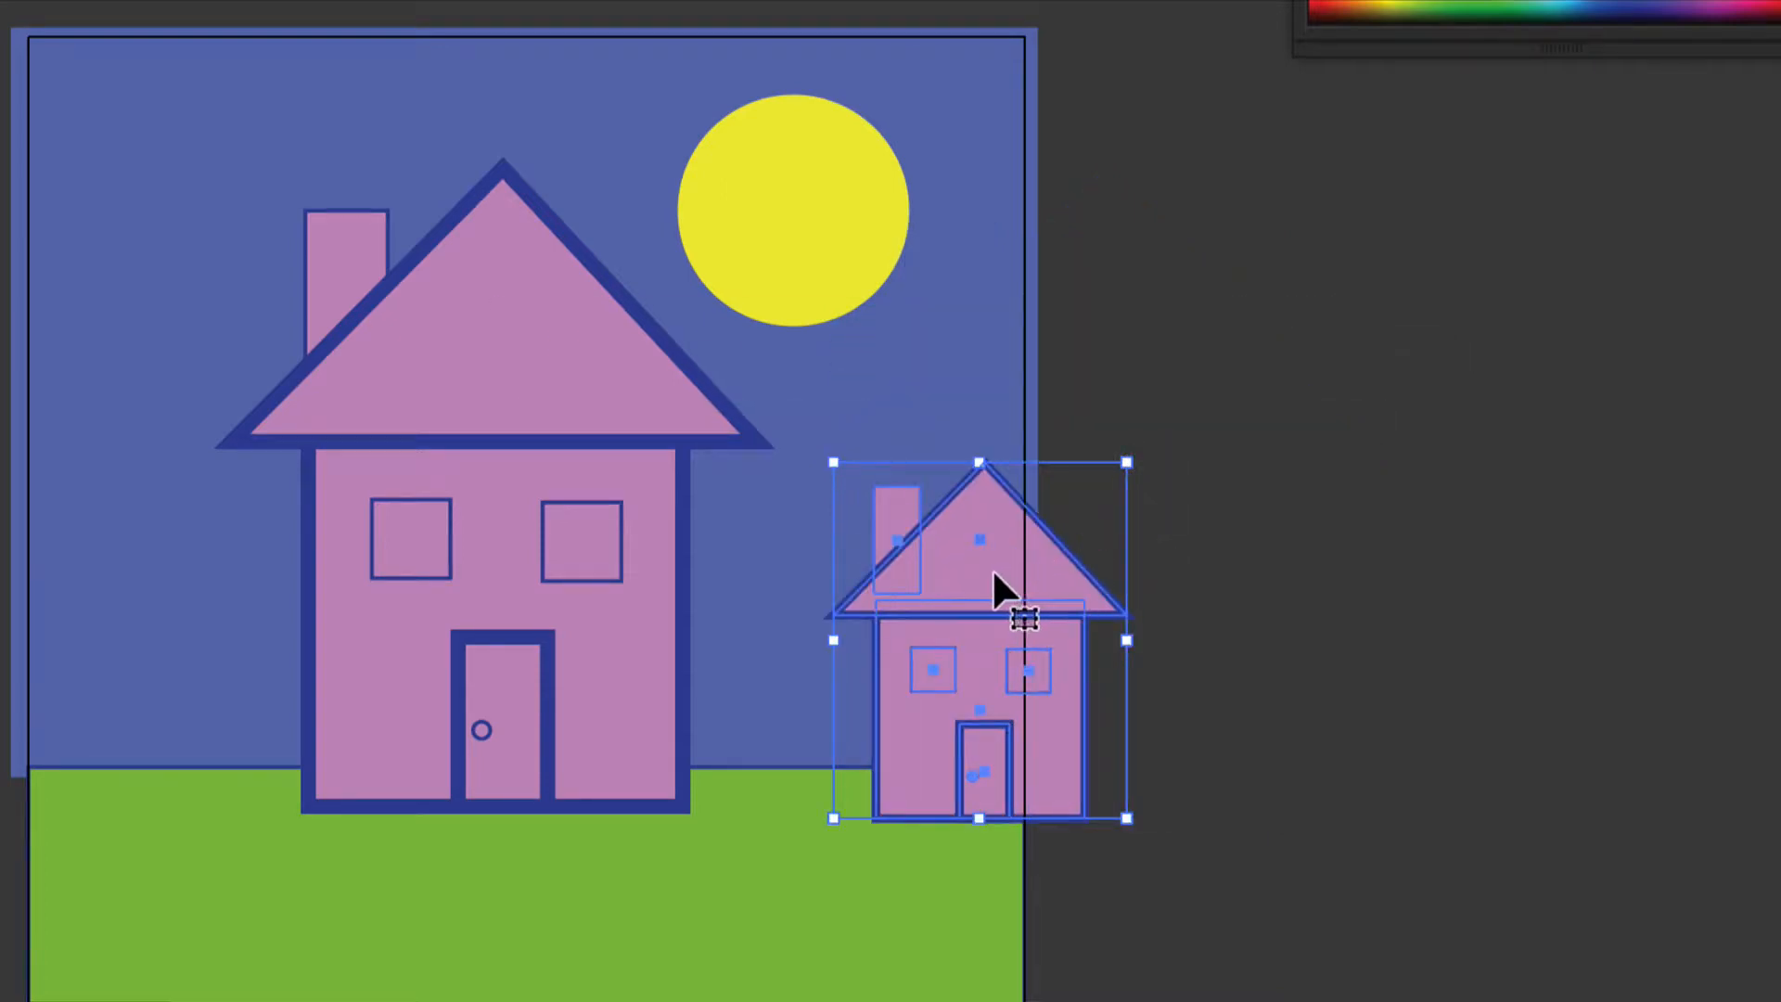
left_click_drag(985, 577, 943, 577)
mouse_move(1081, 450)
left_mouse_down()
mouse_move(1184, 326)
mouse_move(1084, 450)
mouse_move(1113, 504)
mouse_move(1083, 456)
mouse_move(1127, 438)
mouse_move(1084, 464)
left_mouse_up()
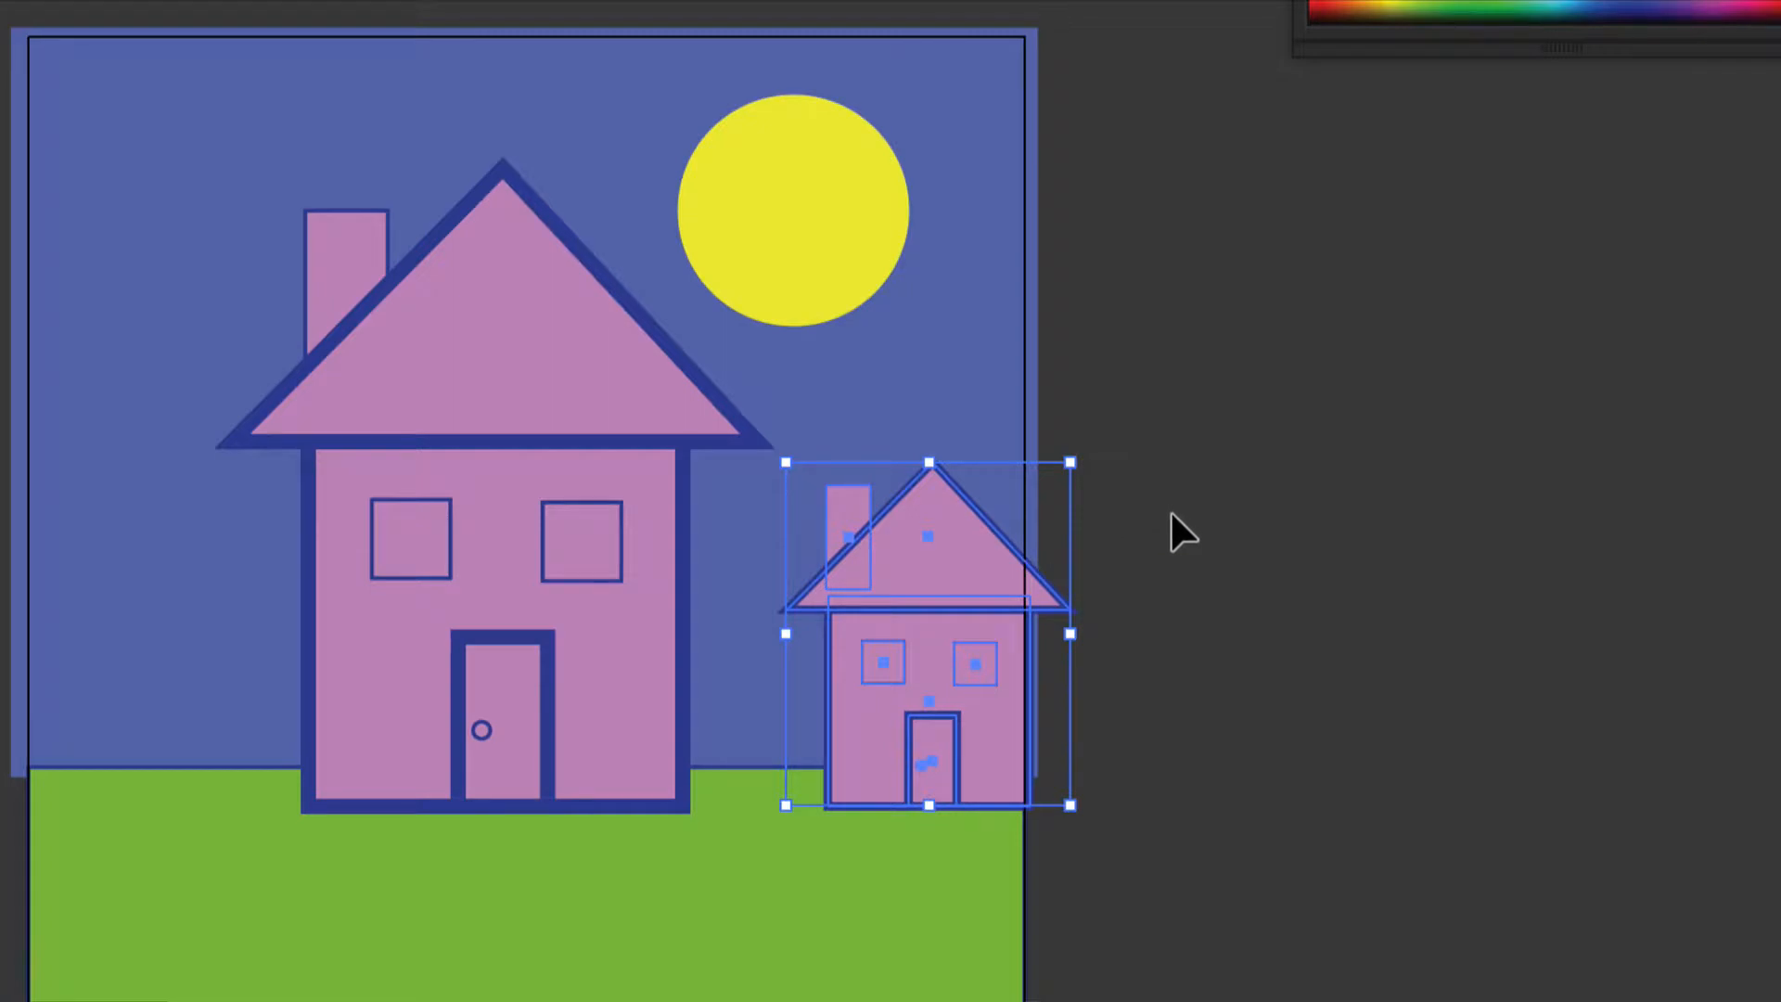
left_click_drag(956, 548, 929, 548)
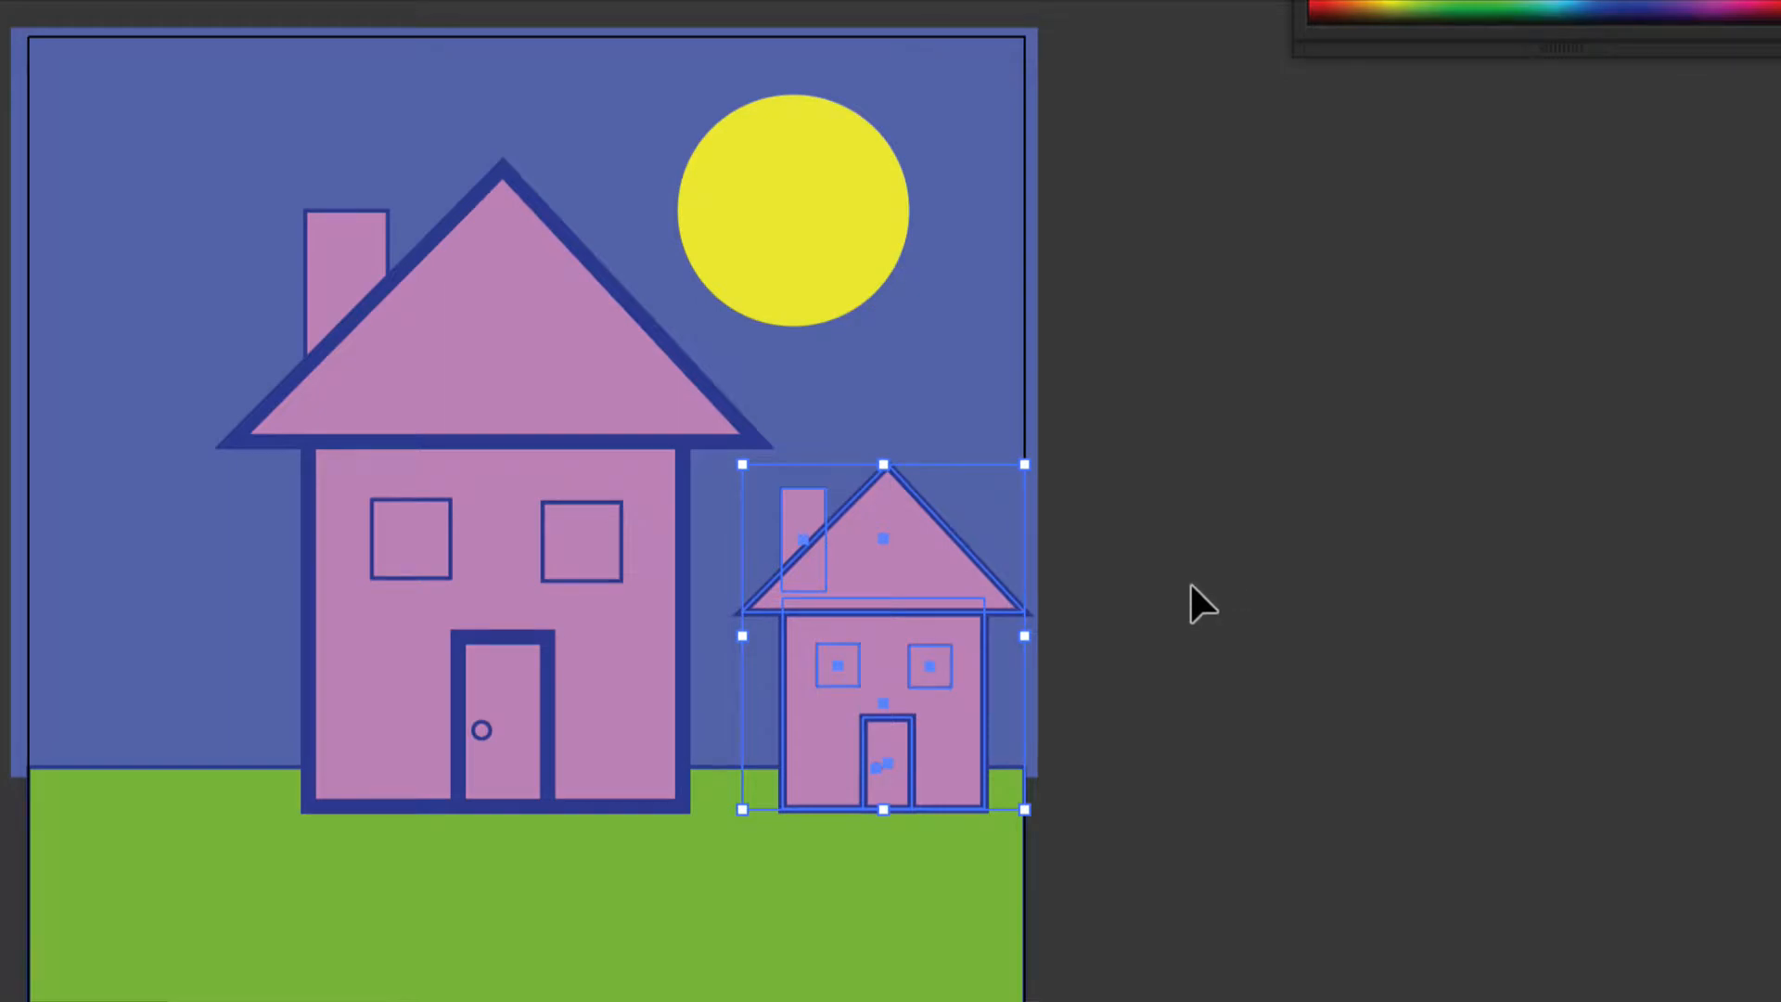
left_click(1073, 537)
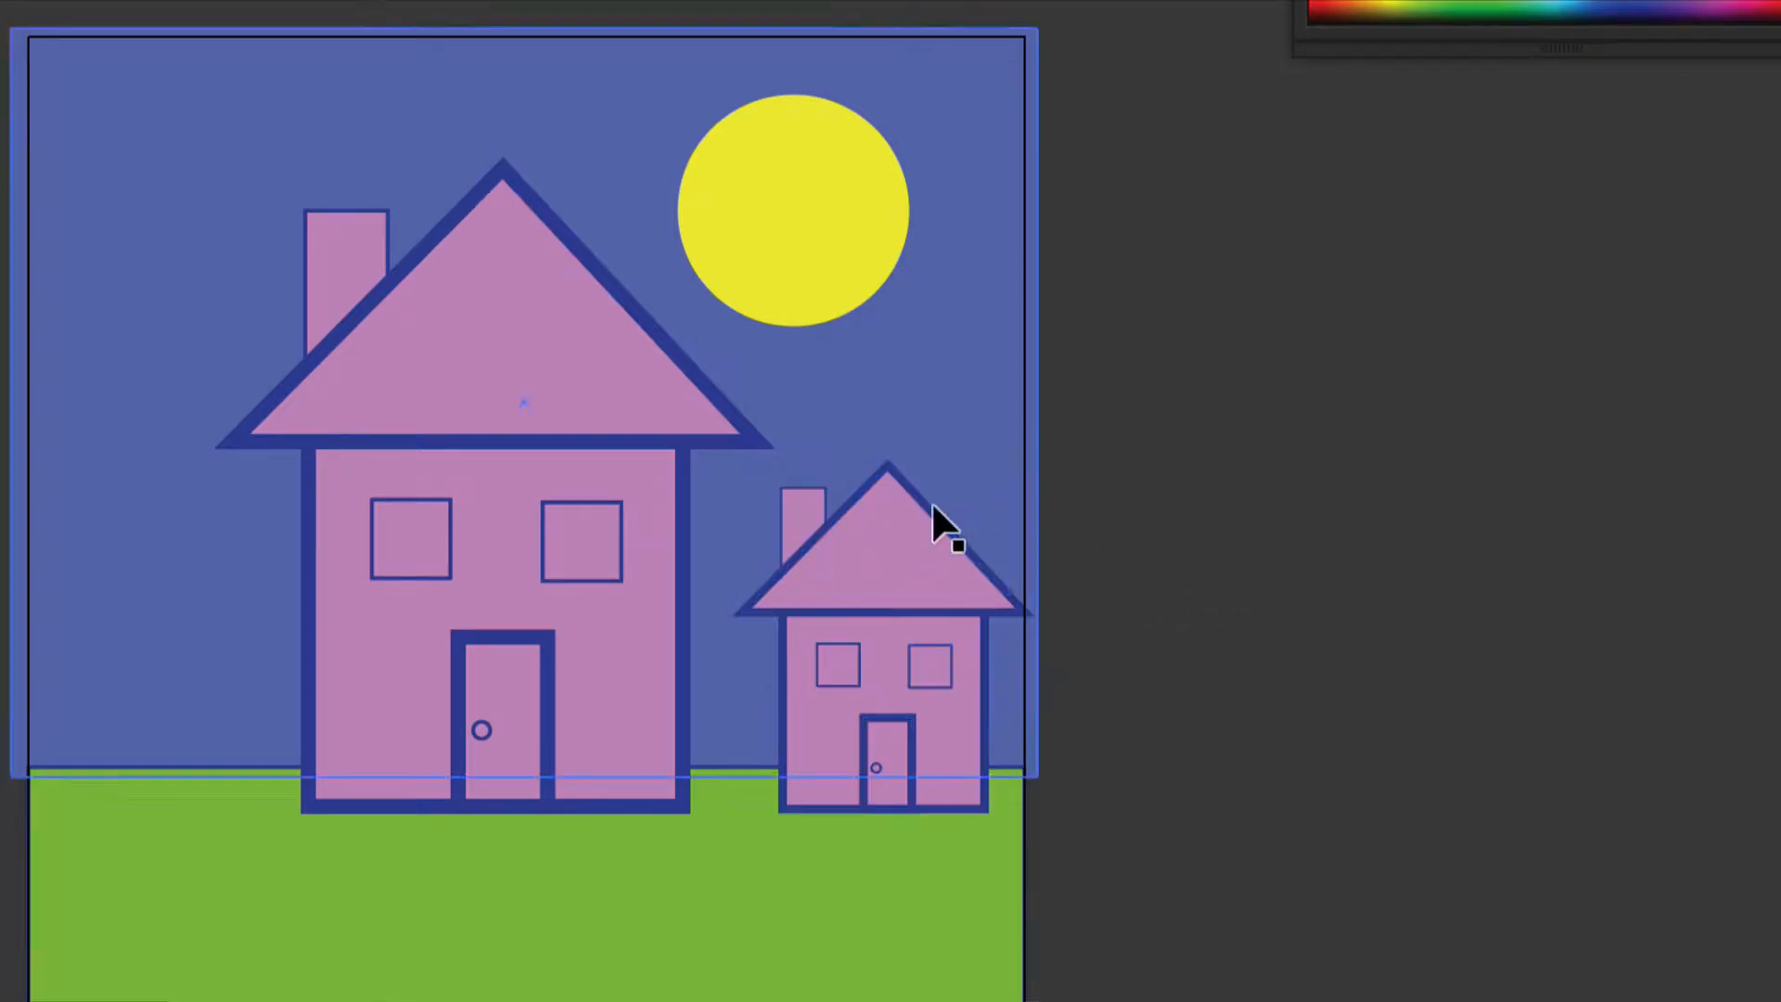
- Delete the chimney, both windows, the door and the doorknob from the small house
left_click(812, 513)
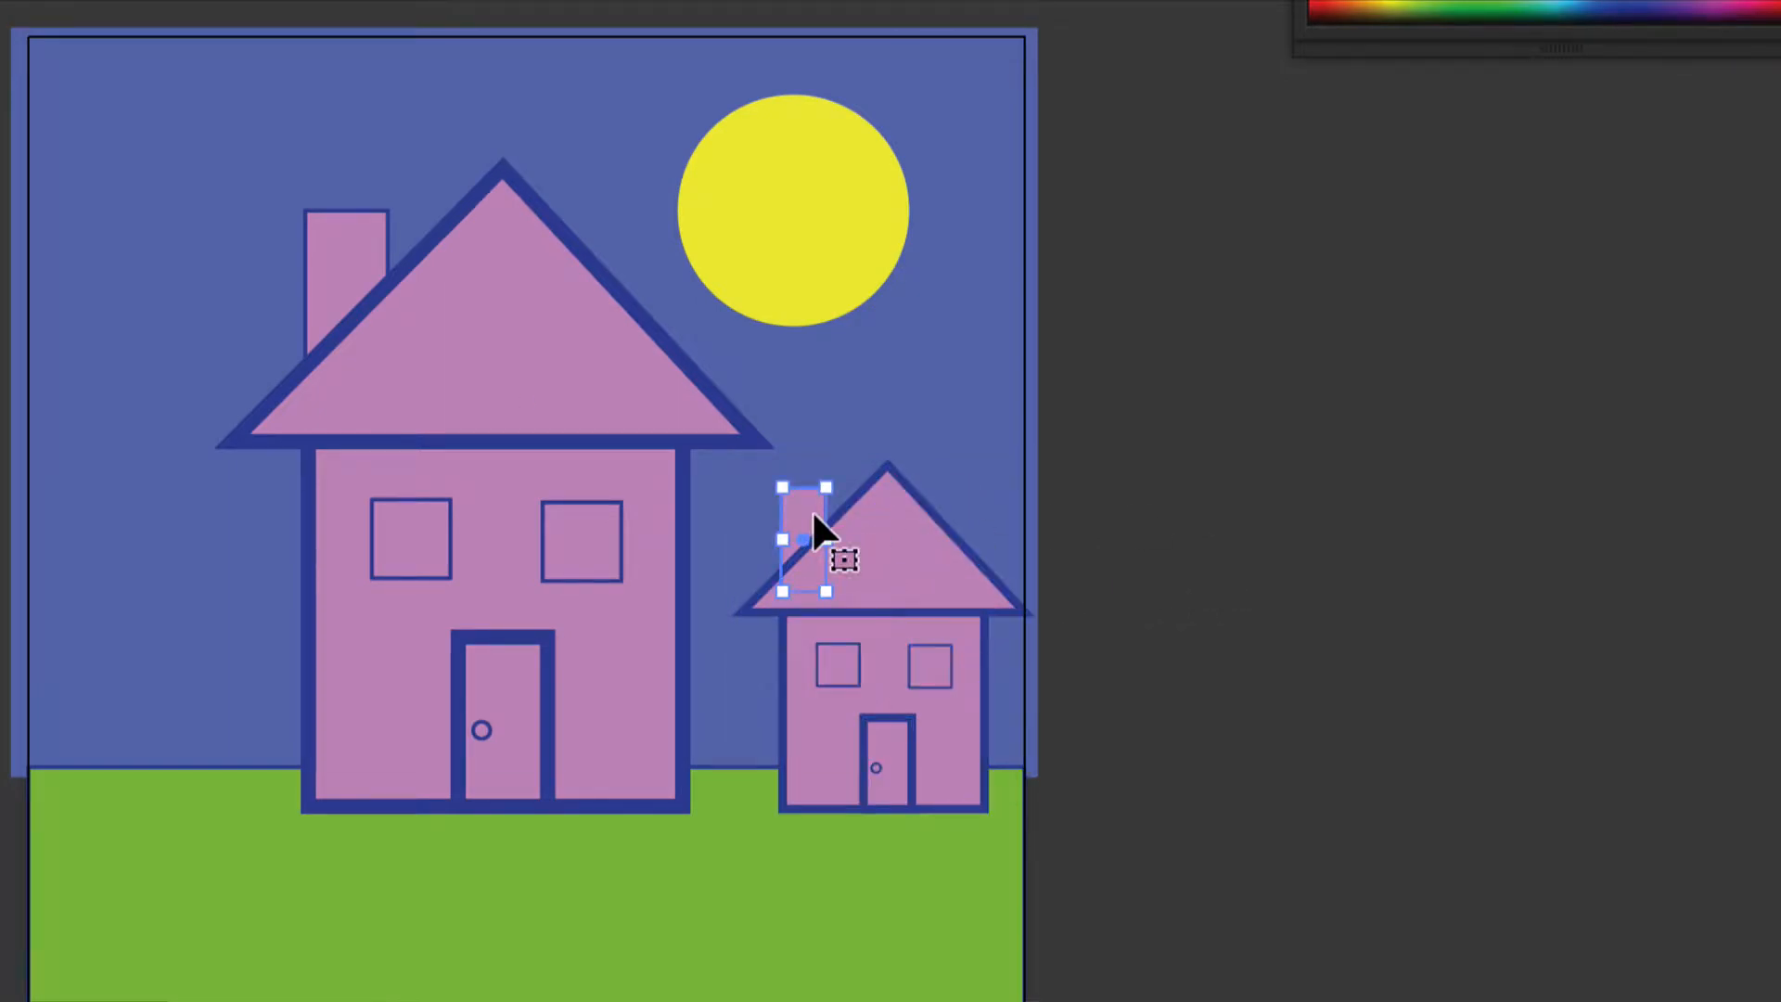
key("Delete")
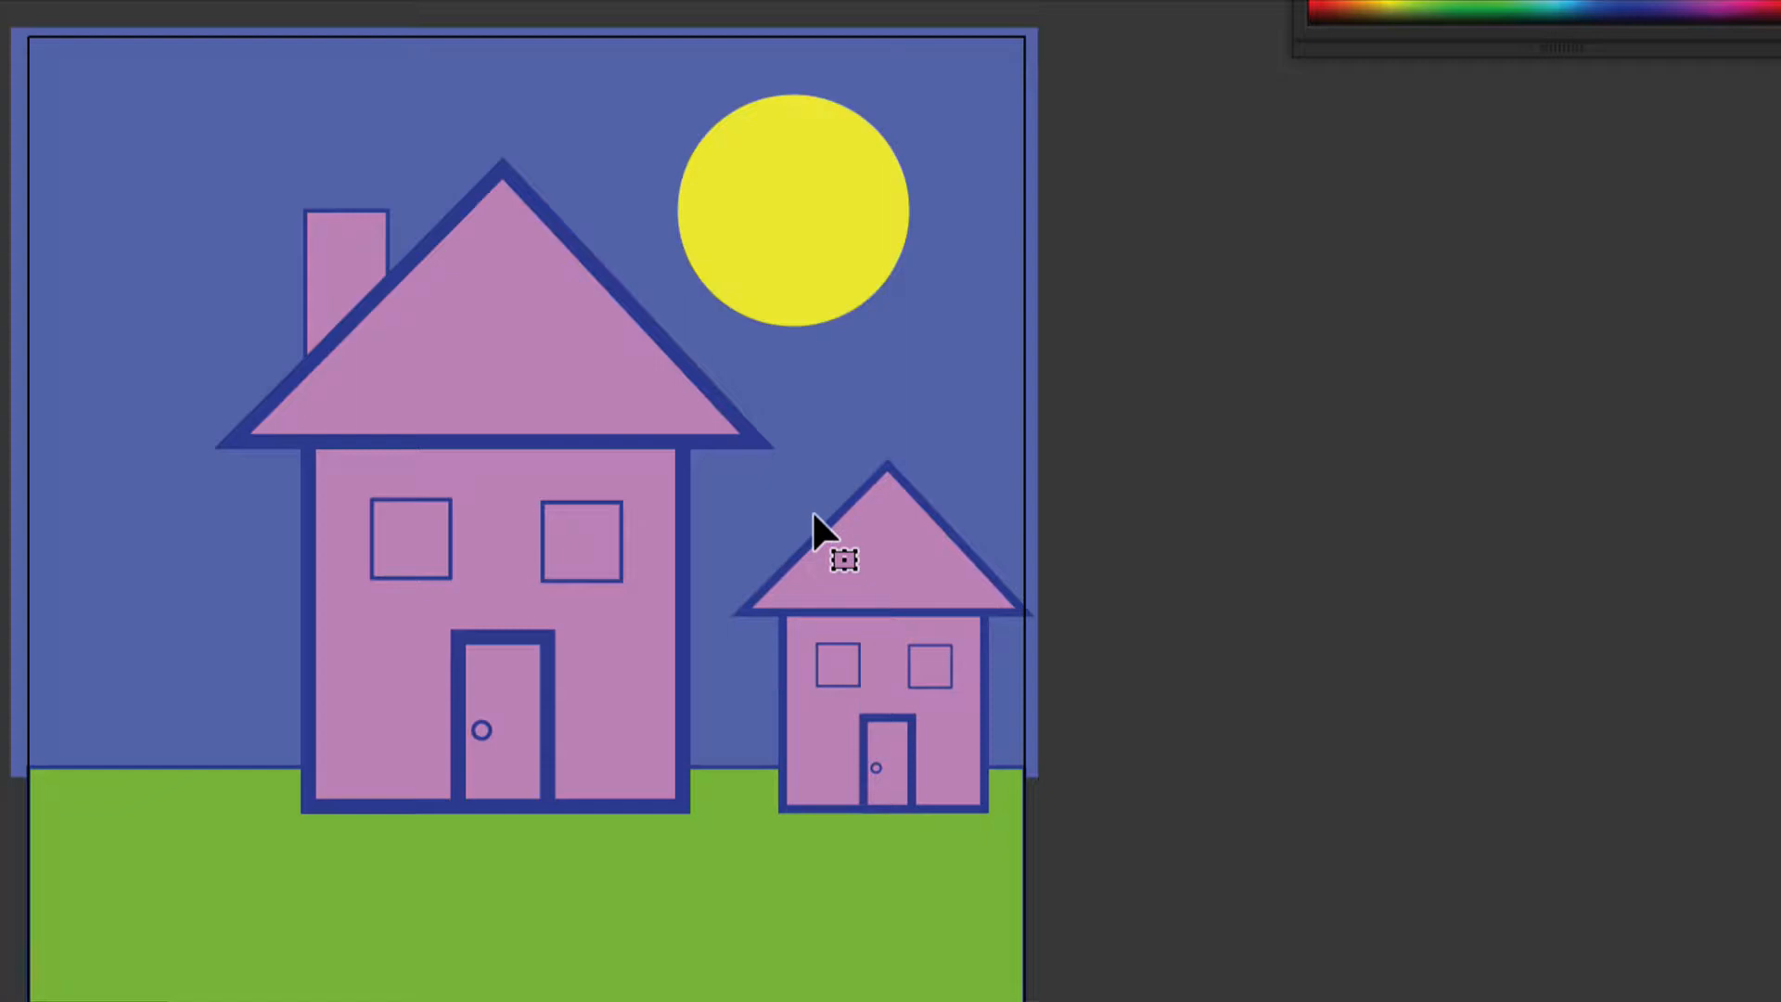
left_click(848, 649)
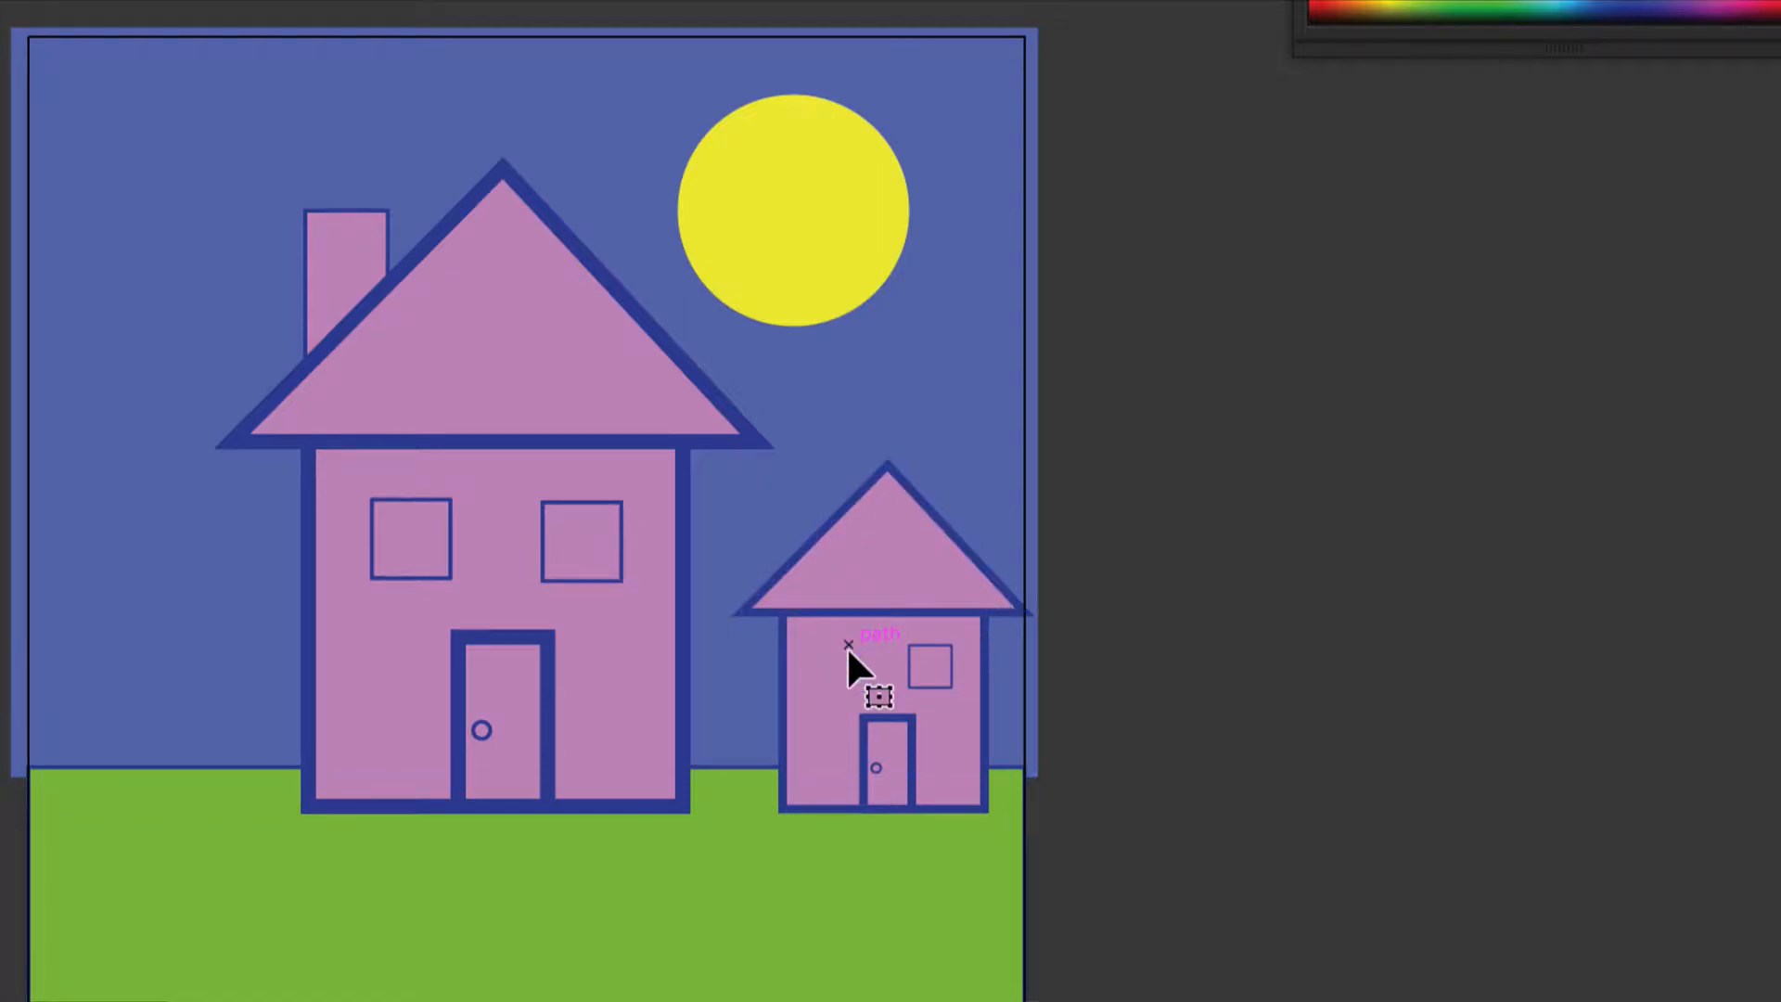
left_click_drag(848, 647, 923, 670)
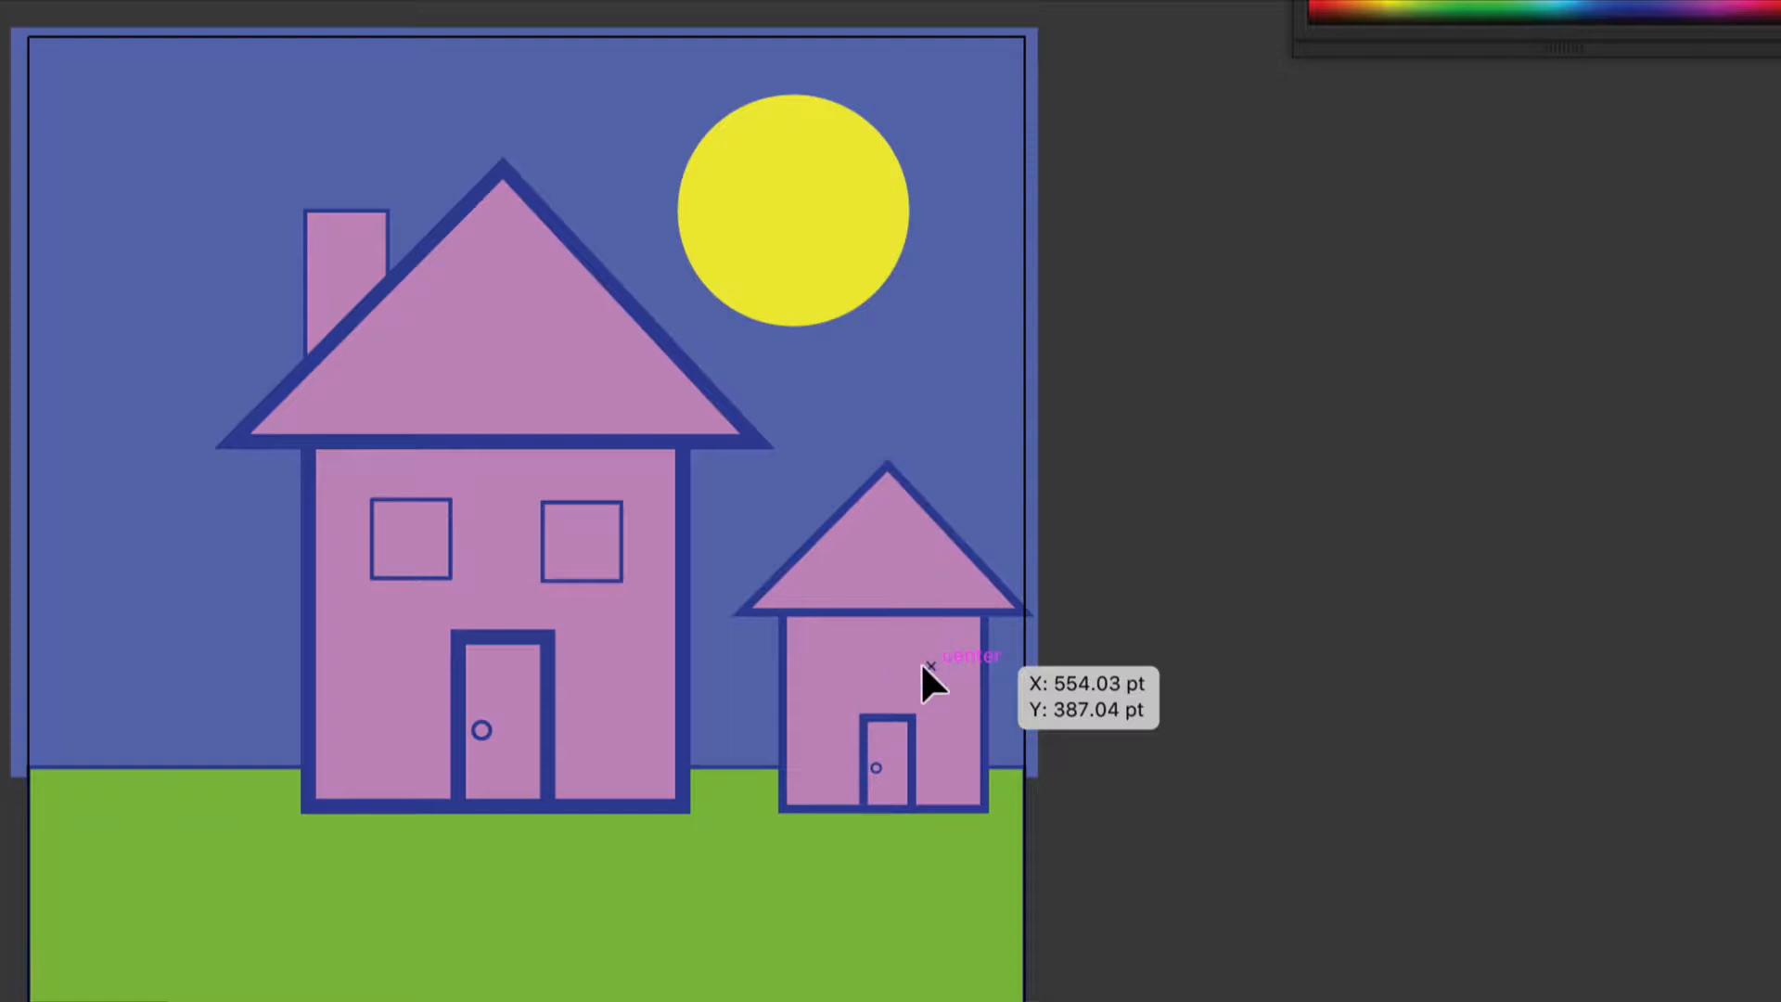
left_click(904, 715)
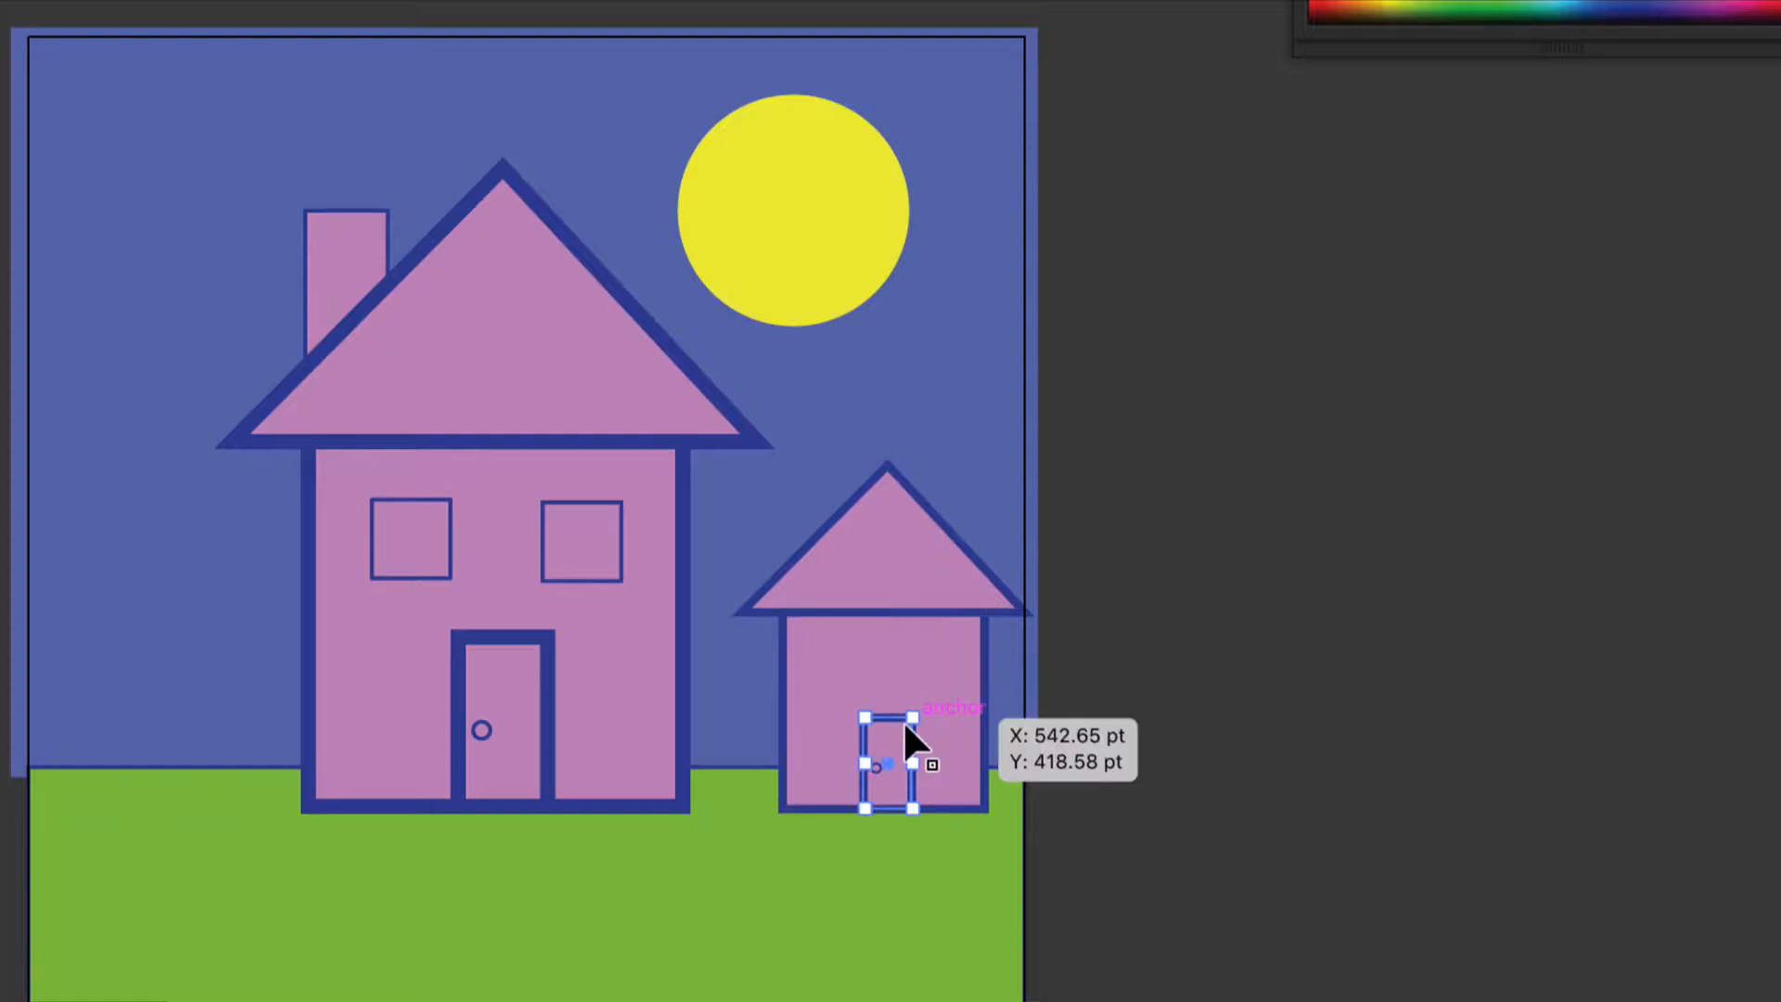
key("Delete")
left_click(877, 760)
key("Delete")
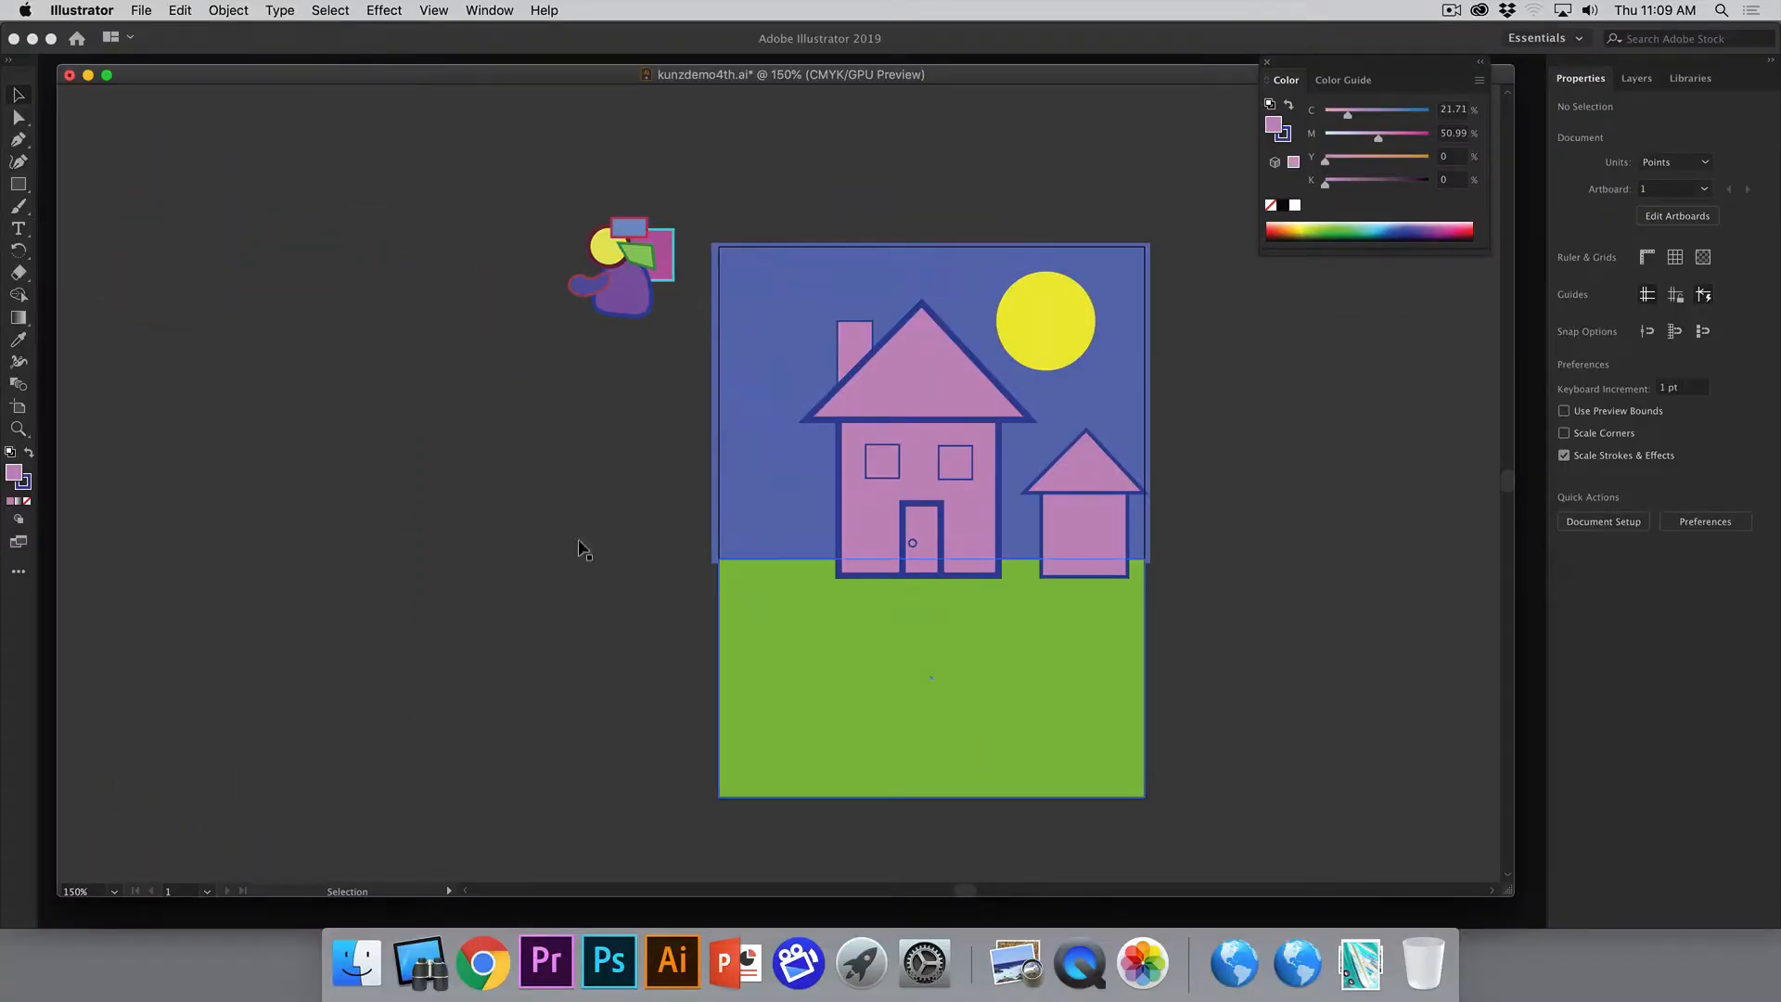
- Draw a garage door rectangle about 88 by 71 pt at the bottom of the small building's front wall
left_click(18, 185)
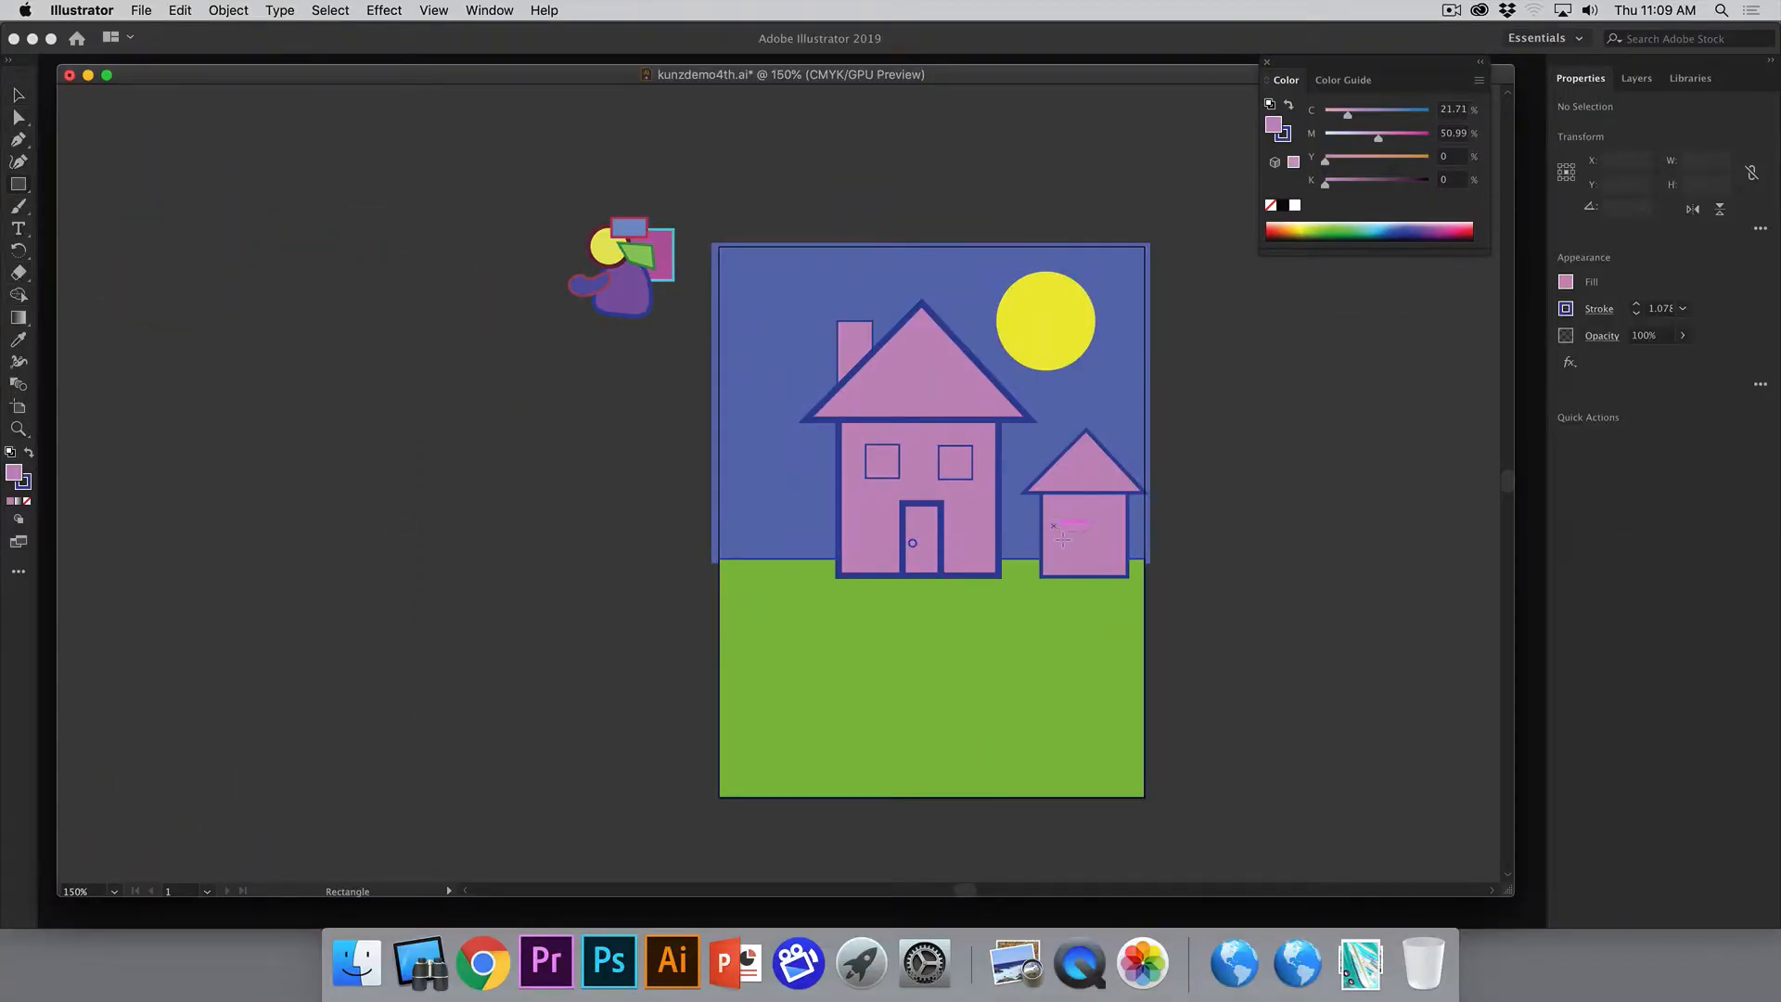
left_click_drag(1054, 526, 1116, 573)
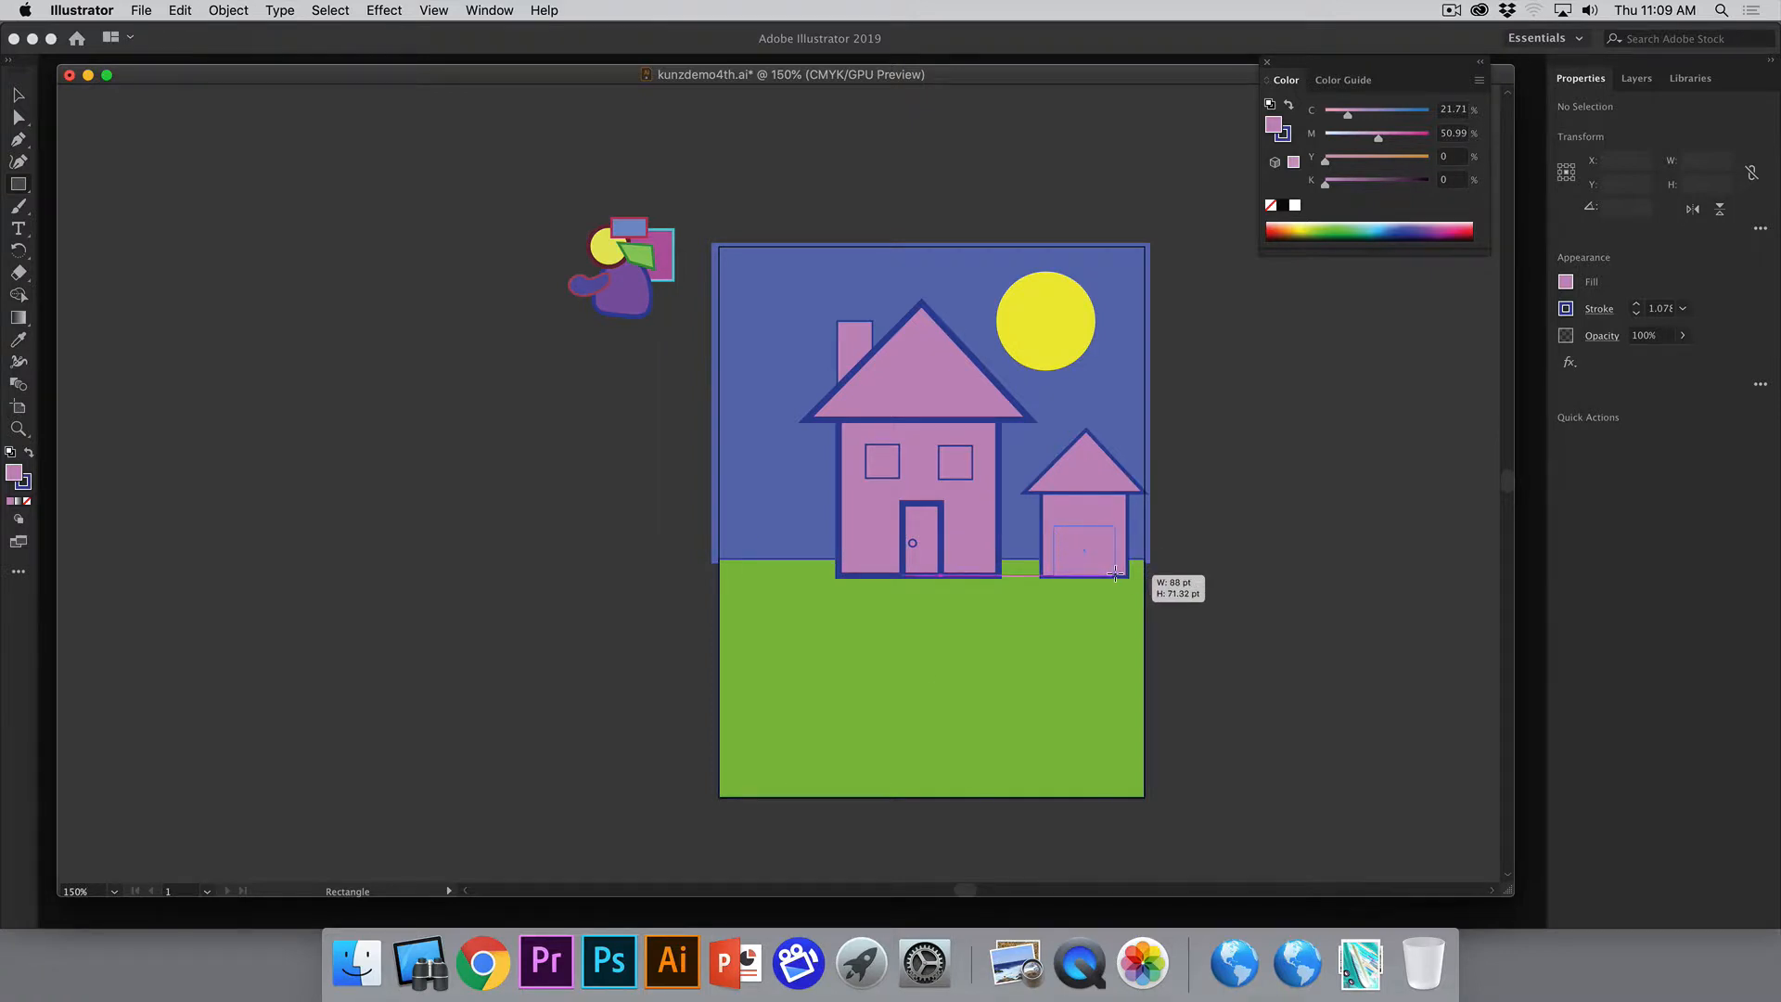
left_click_drag(1116, 573, 1116, 575)
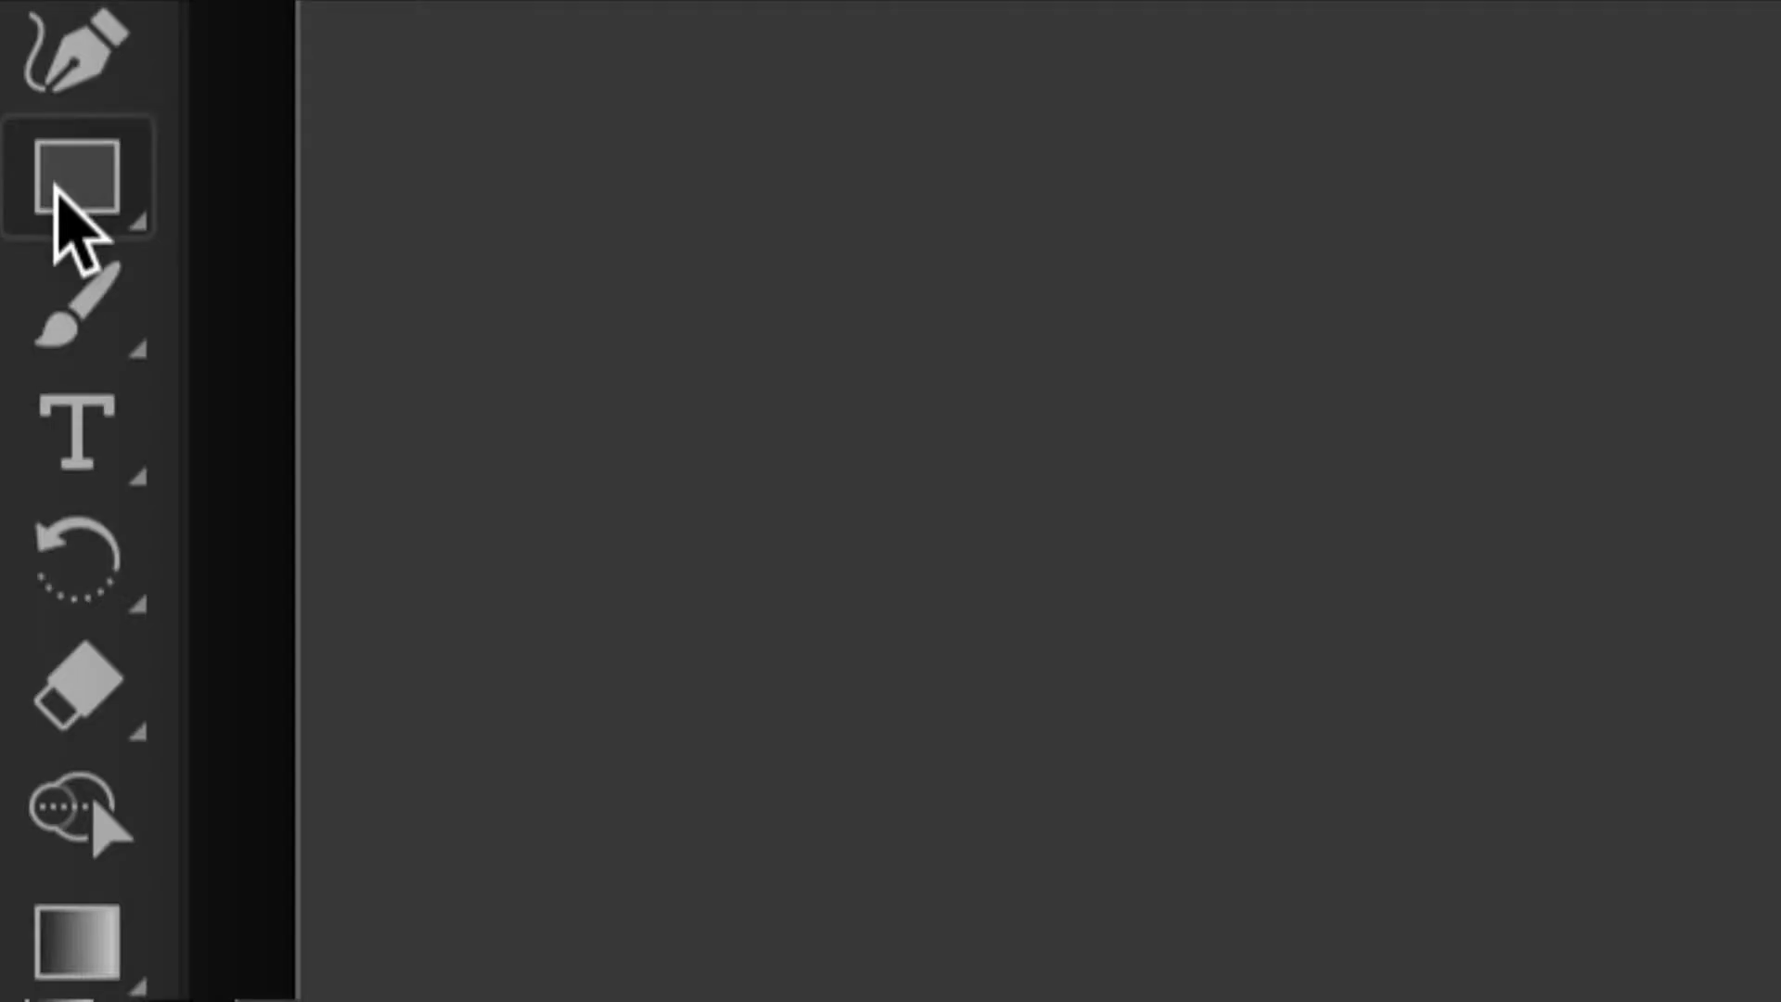
- Draw a cluster of overlapping unfilled ellipses in the empty area left of the artboard to form a cloud
left_click(56, 188)
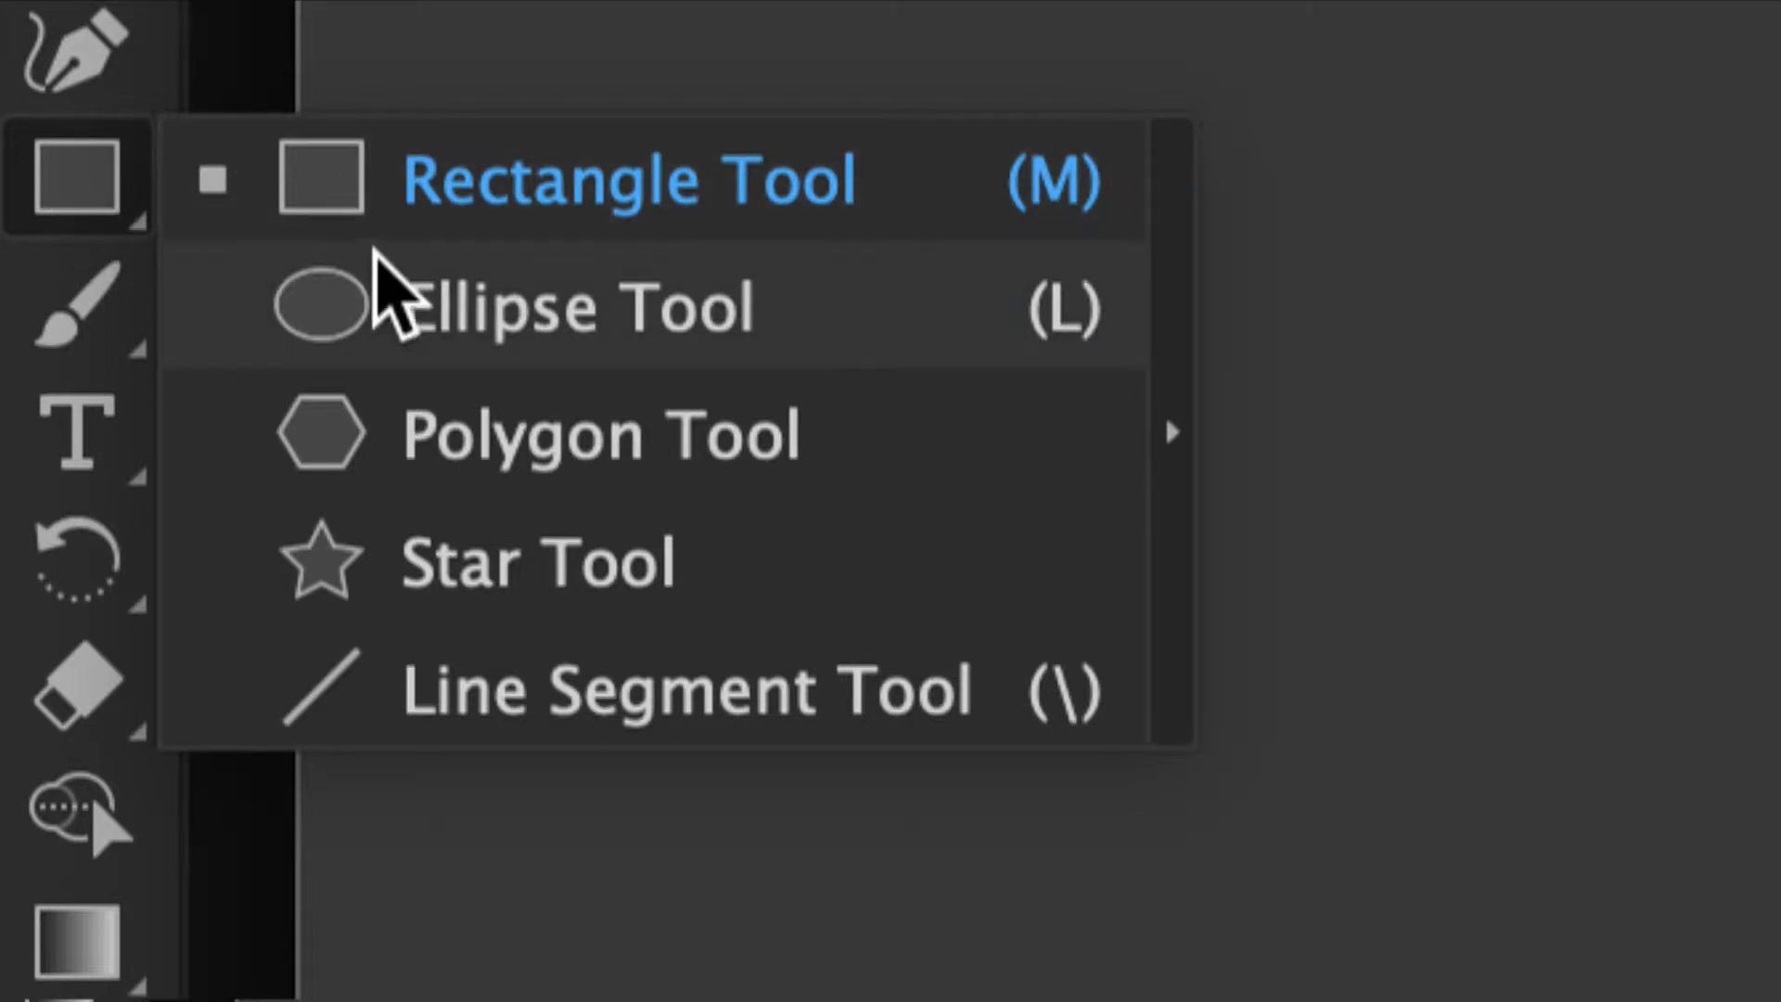
left_click(375, 289)
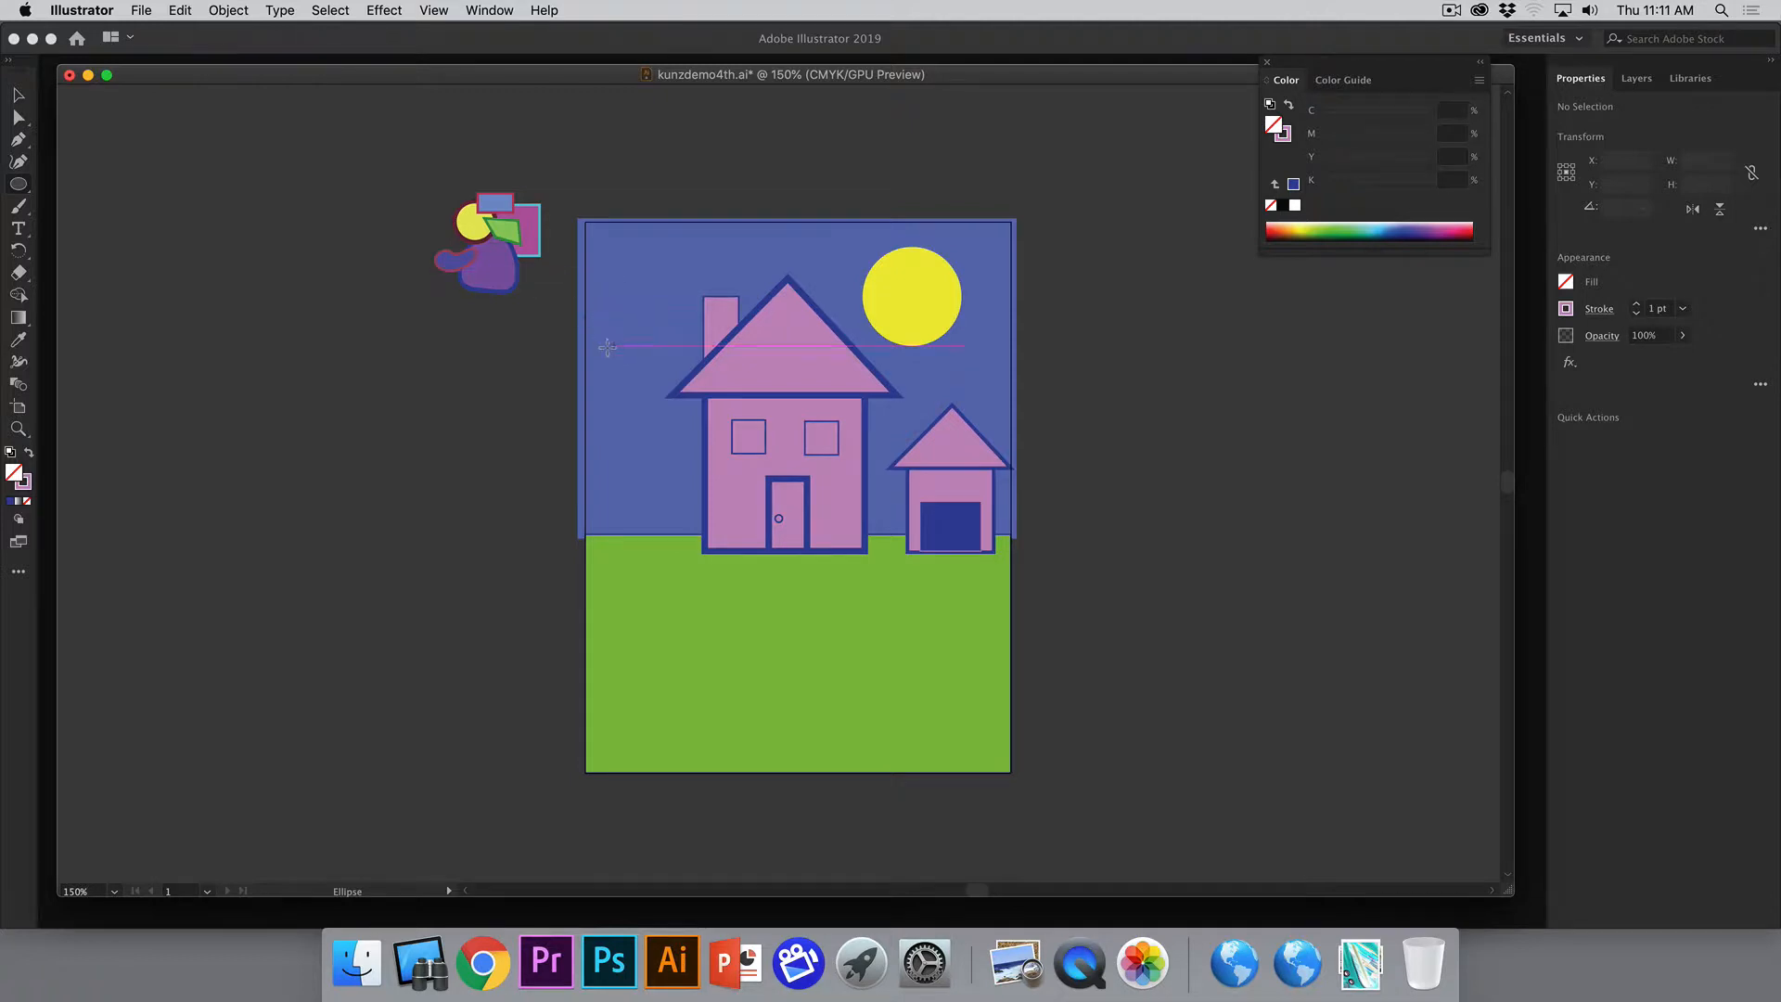
left_click_drag(406, 360, 513, 438)
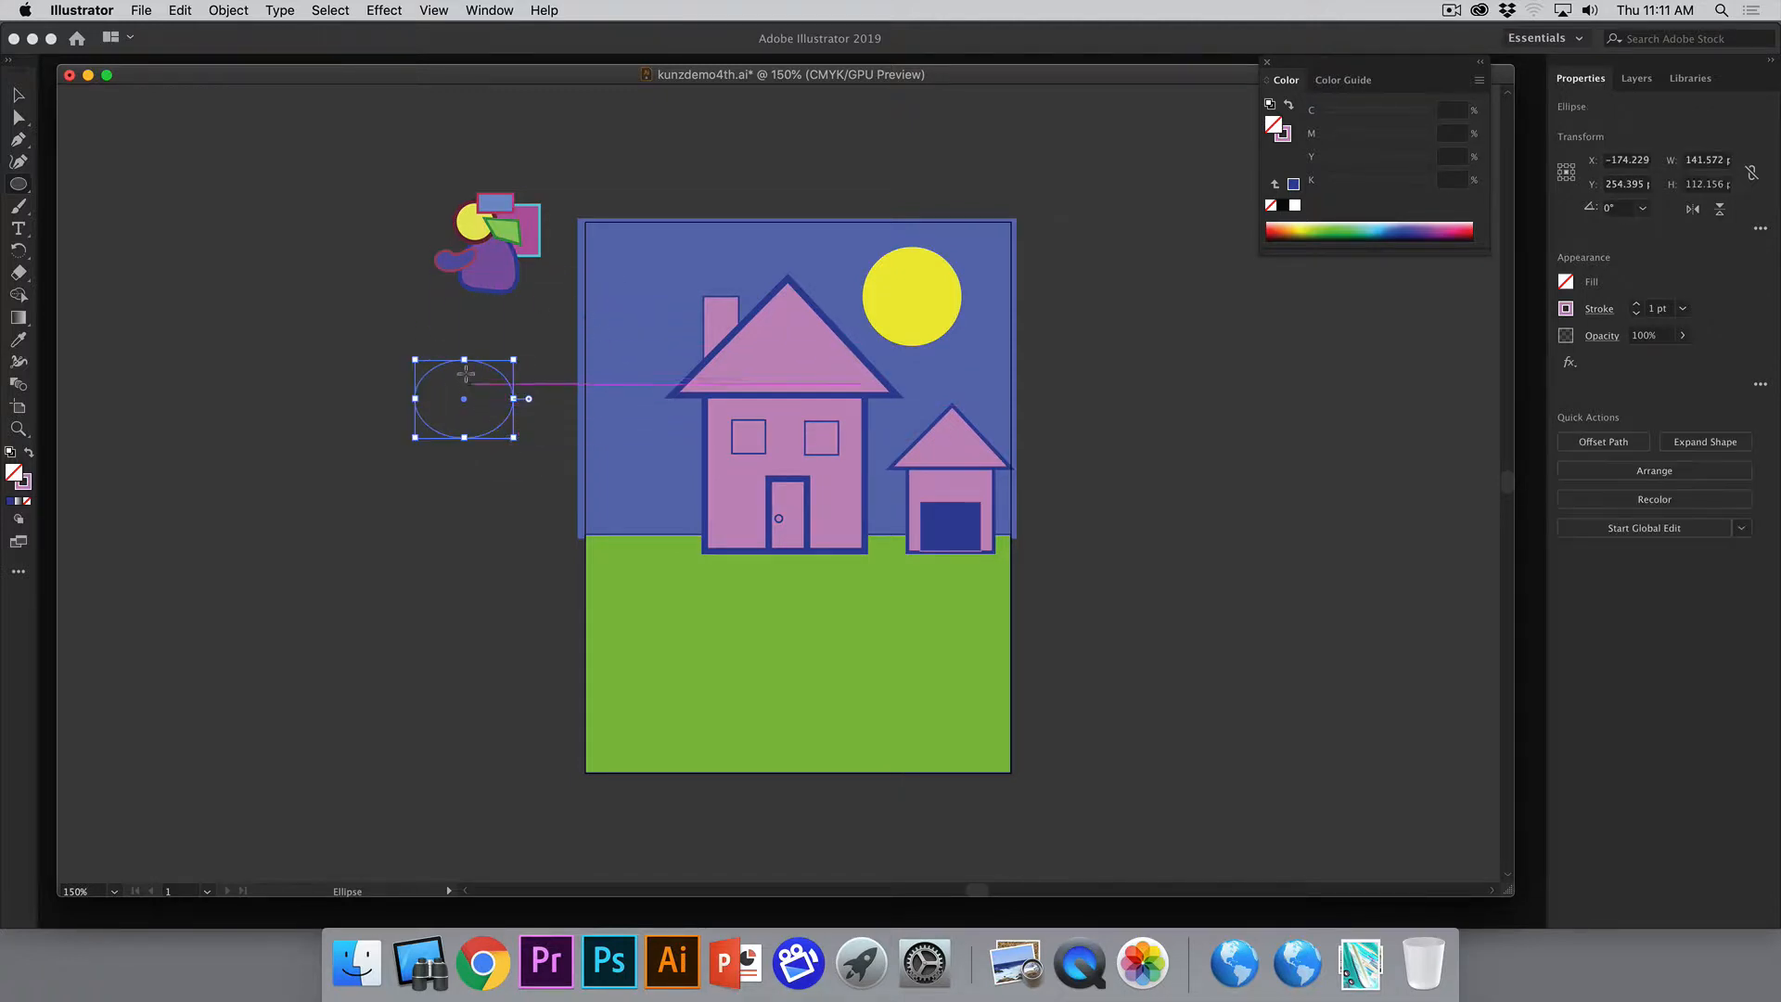
left_click_drag(454, 338, 530, 399)
left_click_drag(390, 346, 476, 414)
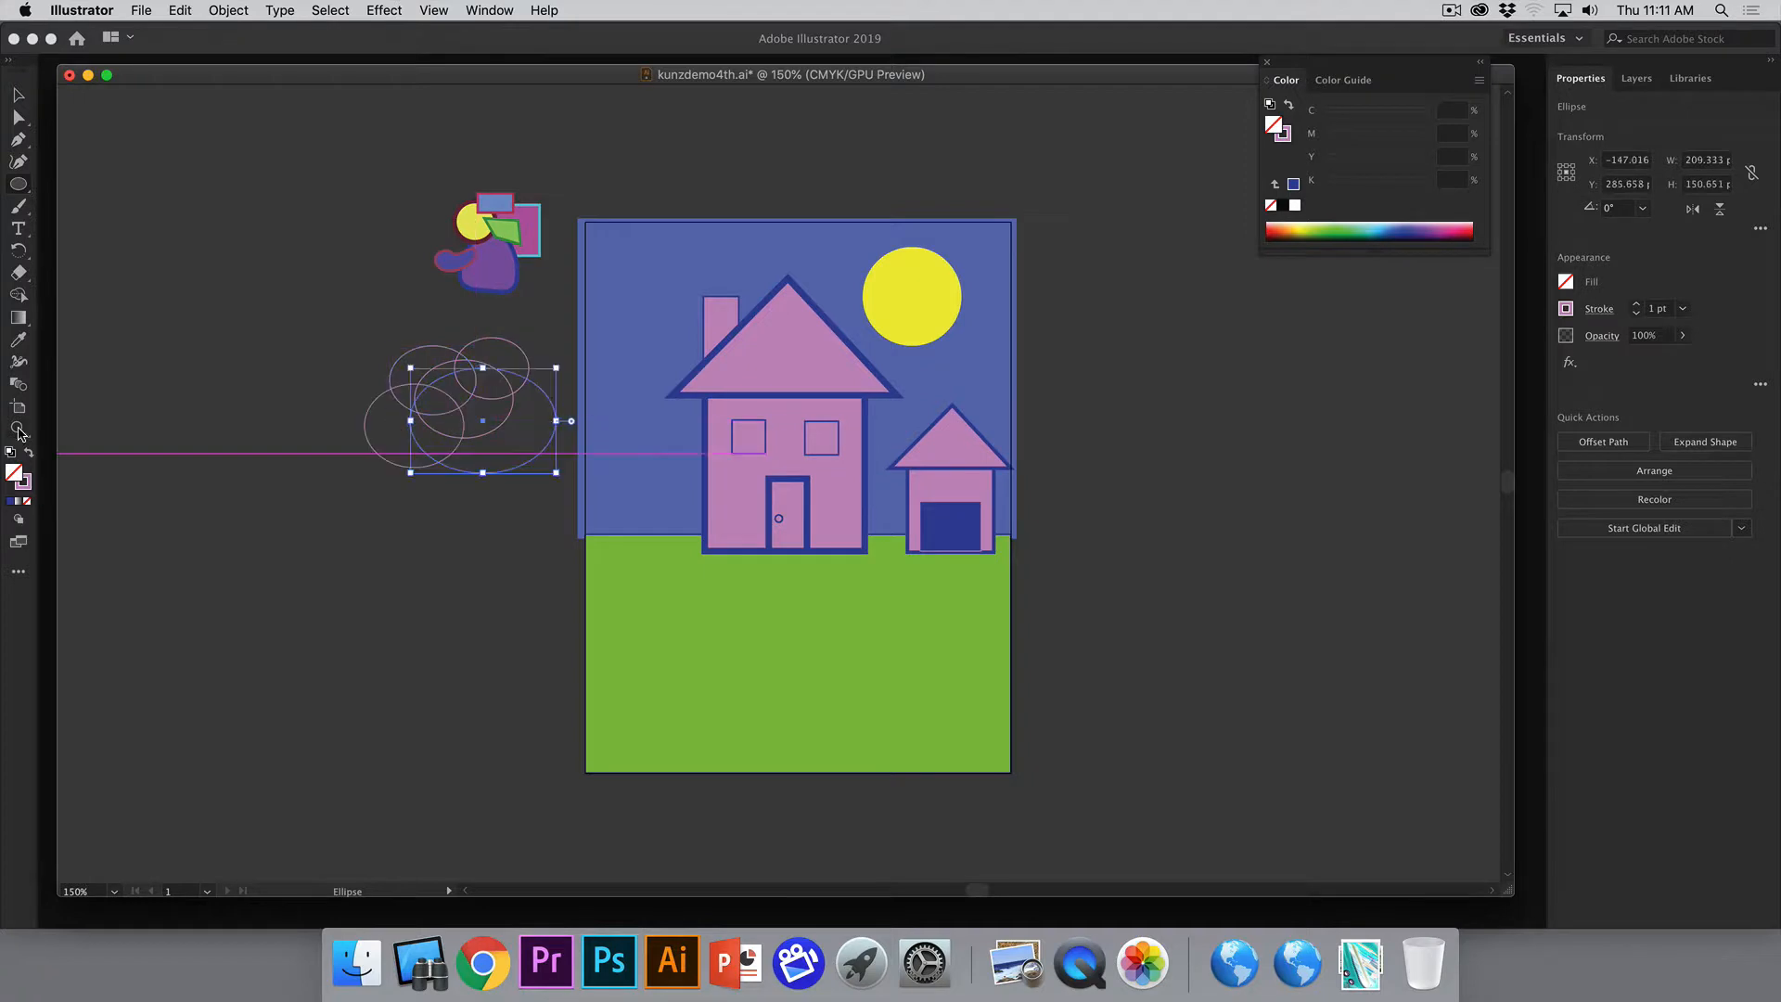
key("z")
left_click_drag(426, 423, 696, 544)
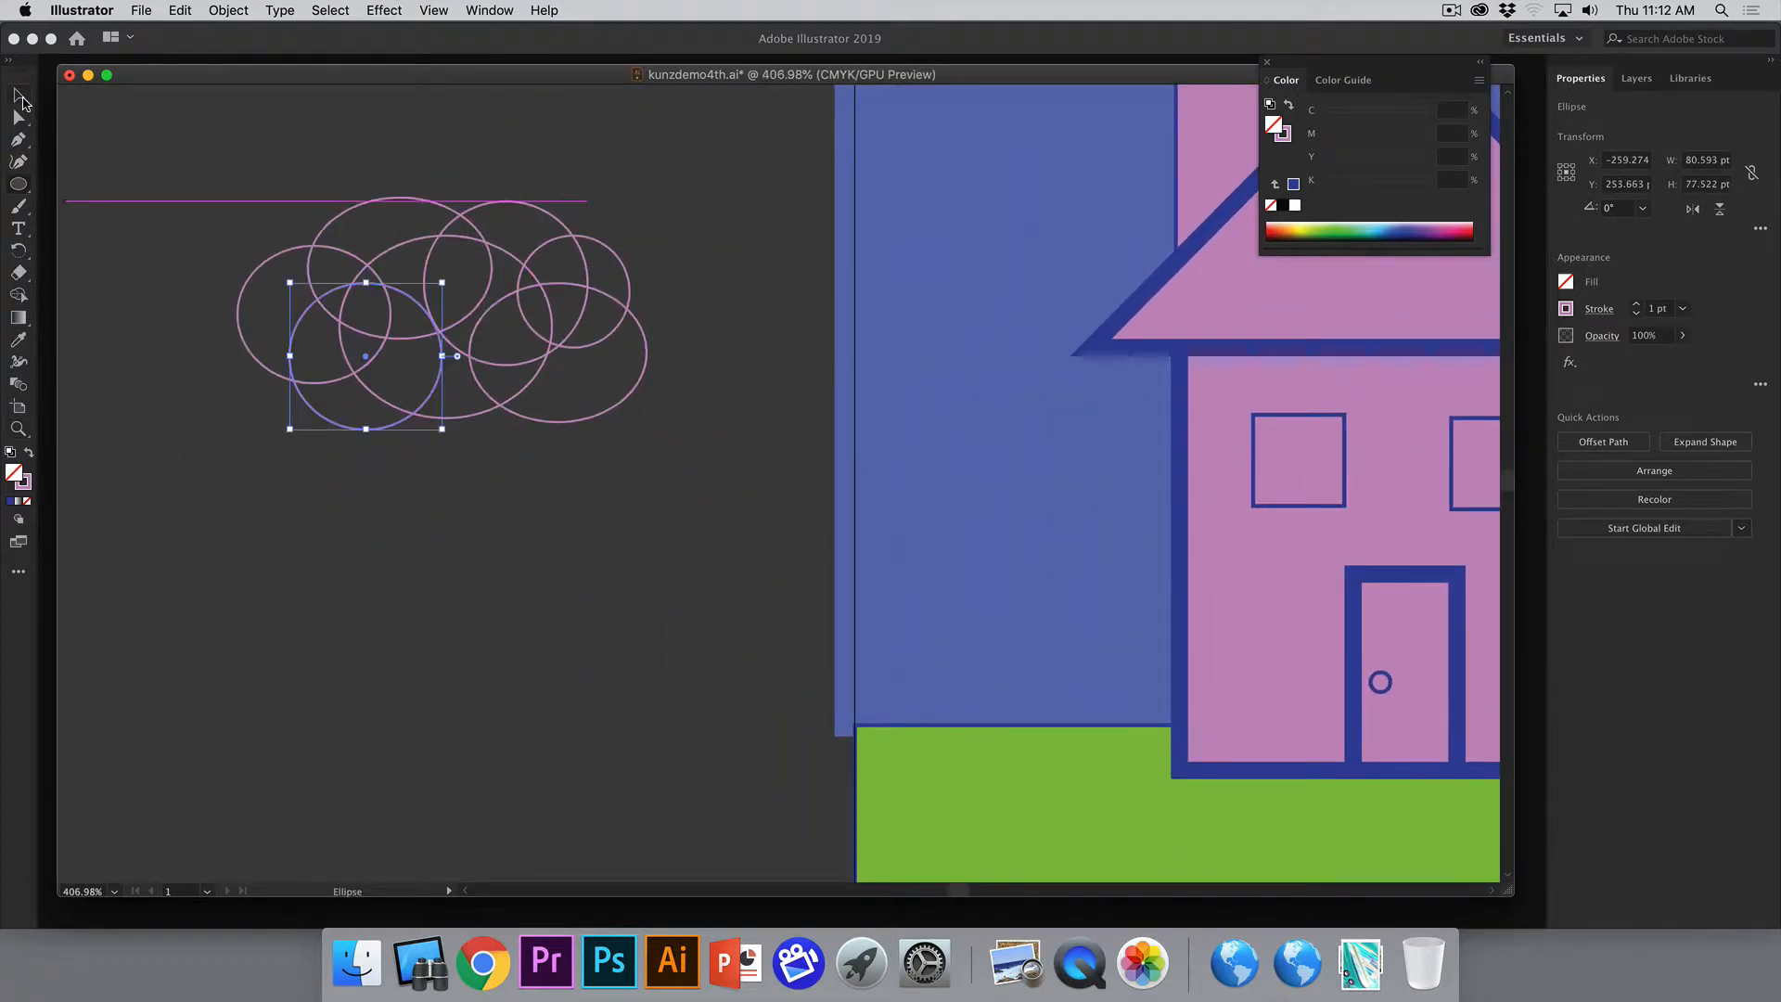
- Select all the overlapping ellipses that make up the cloud
left_click(22, 98)
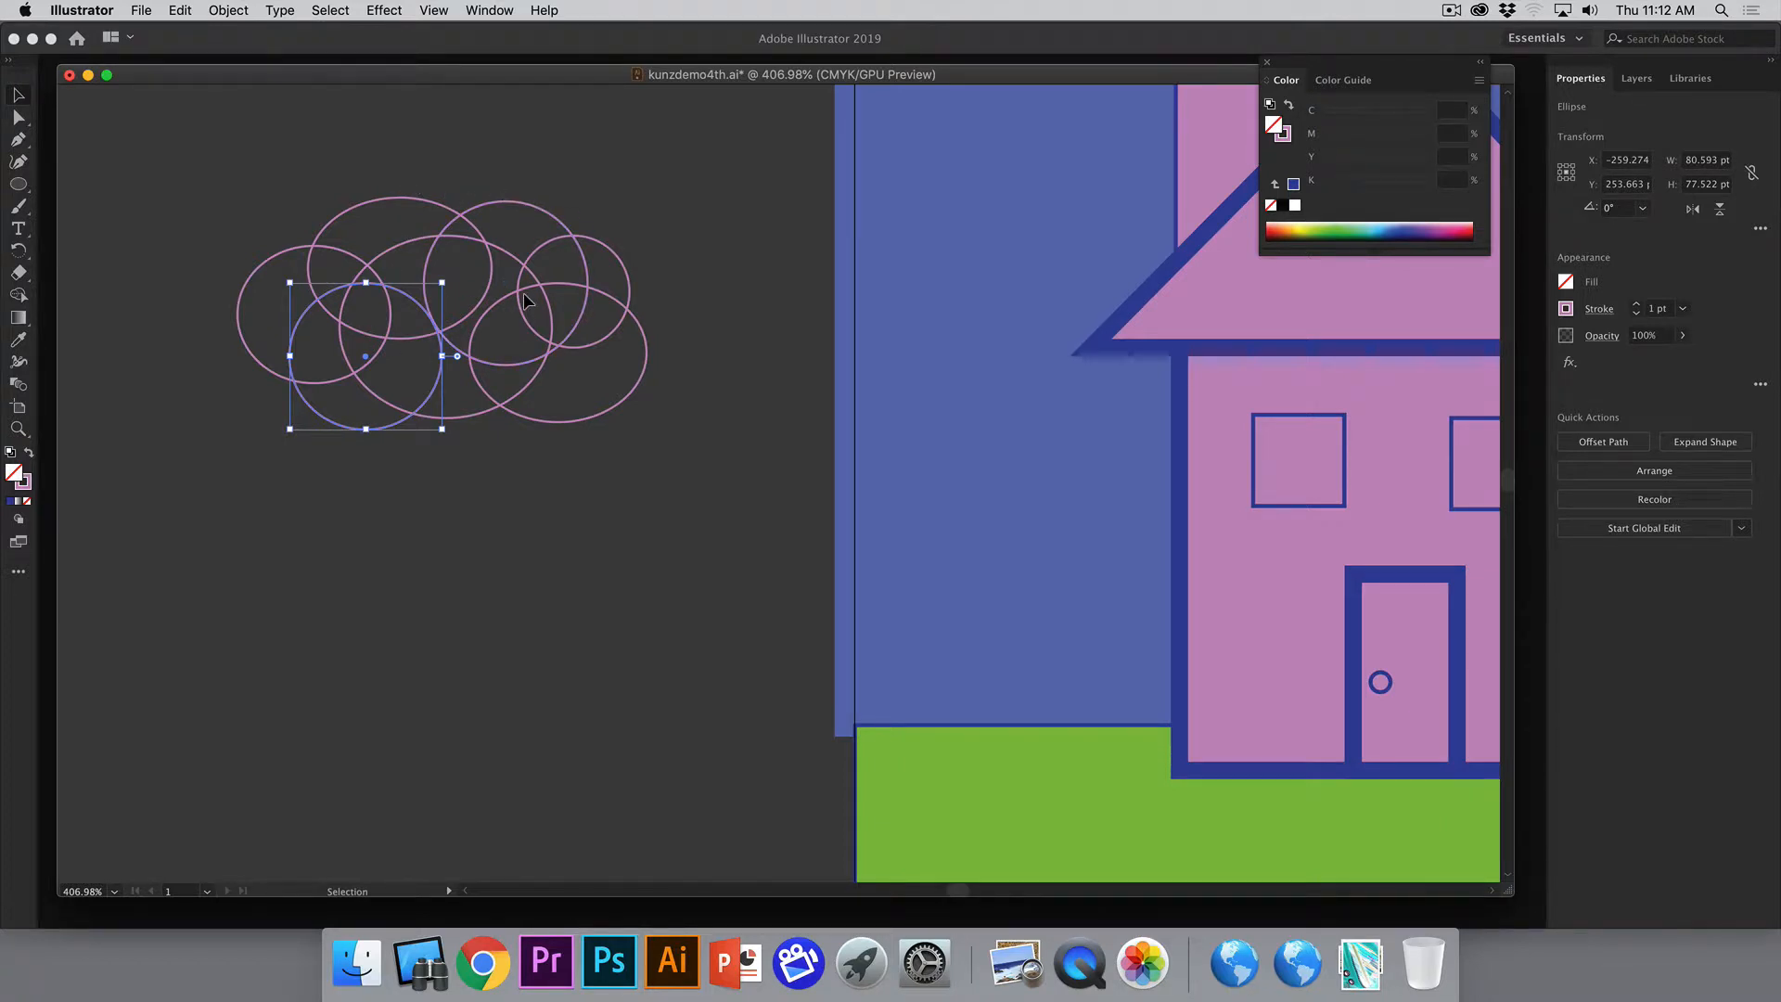
left_click(624, 405)
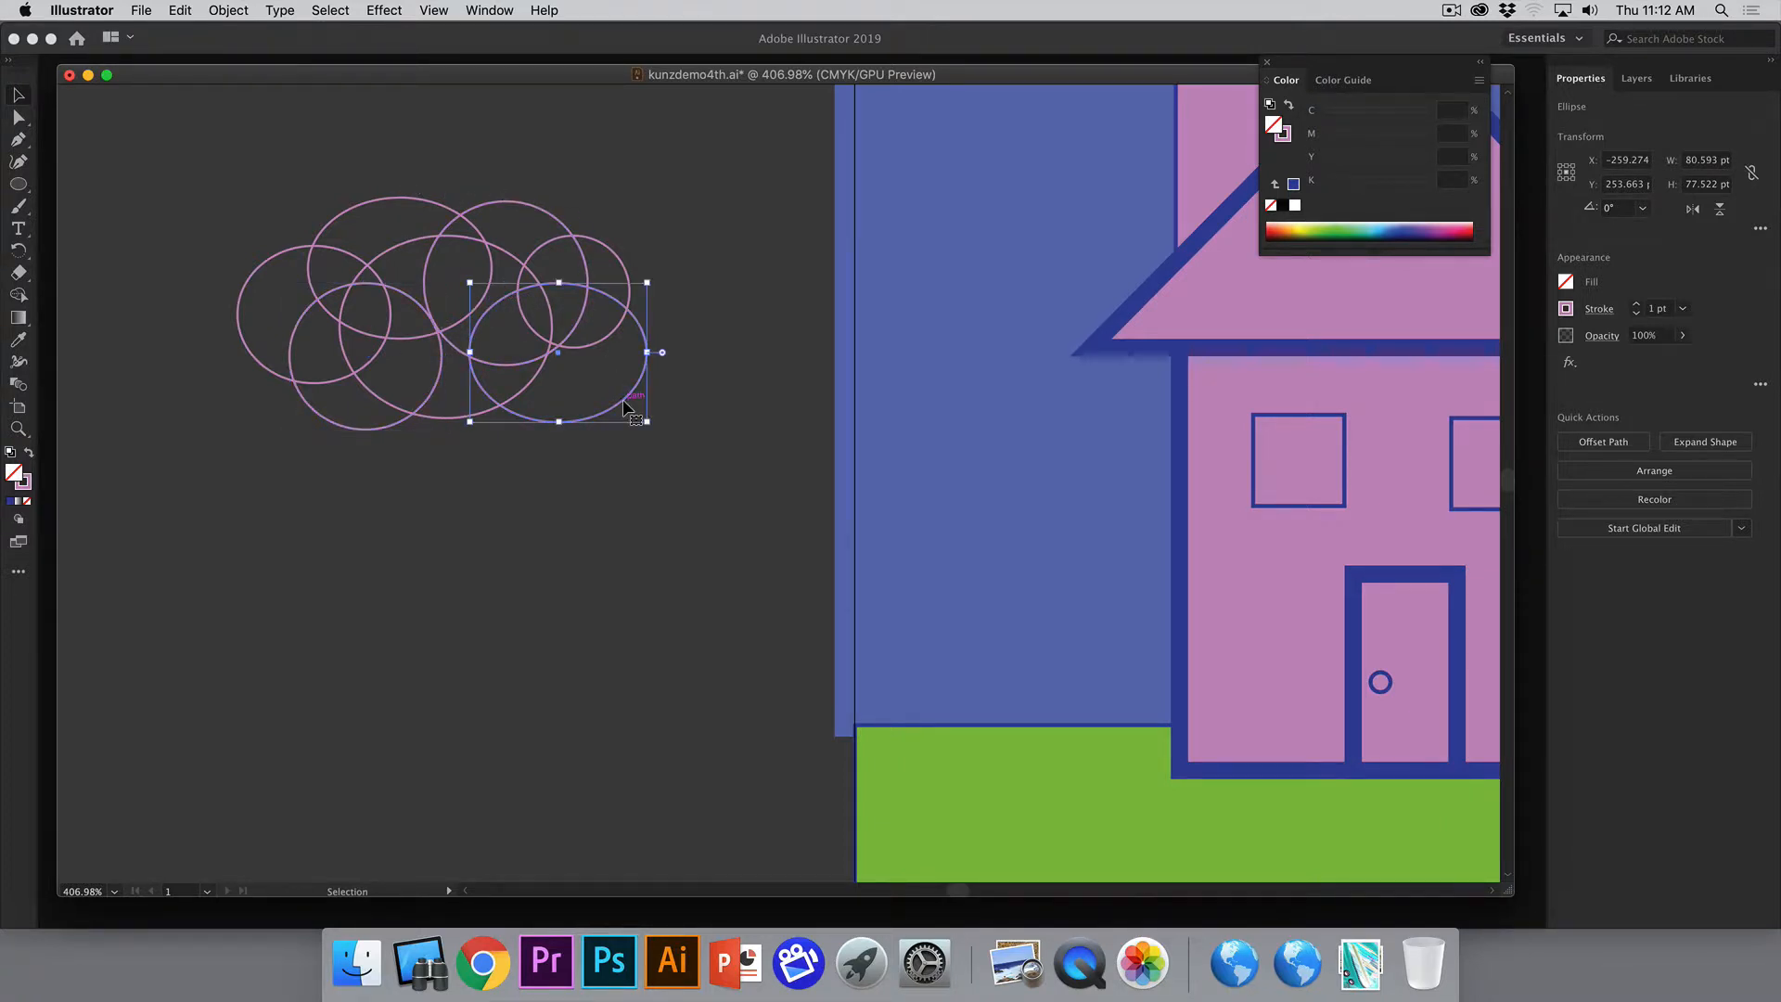
left_click(612, 250, "shift")
left_click(557, 218, "shift")
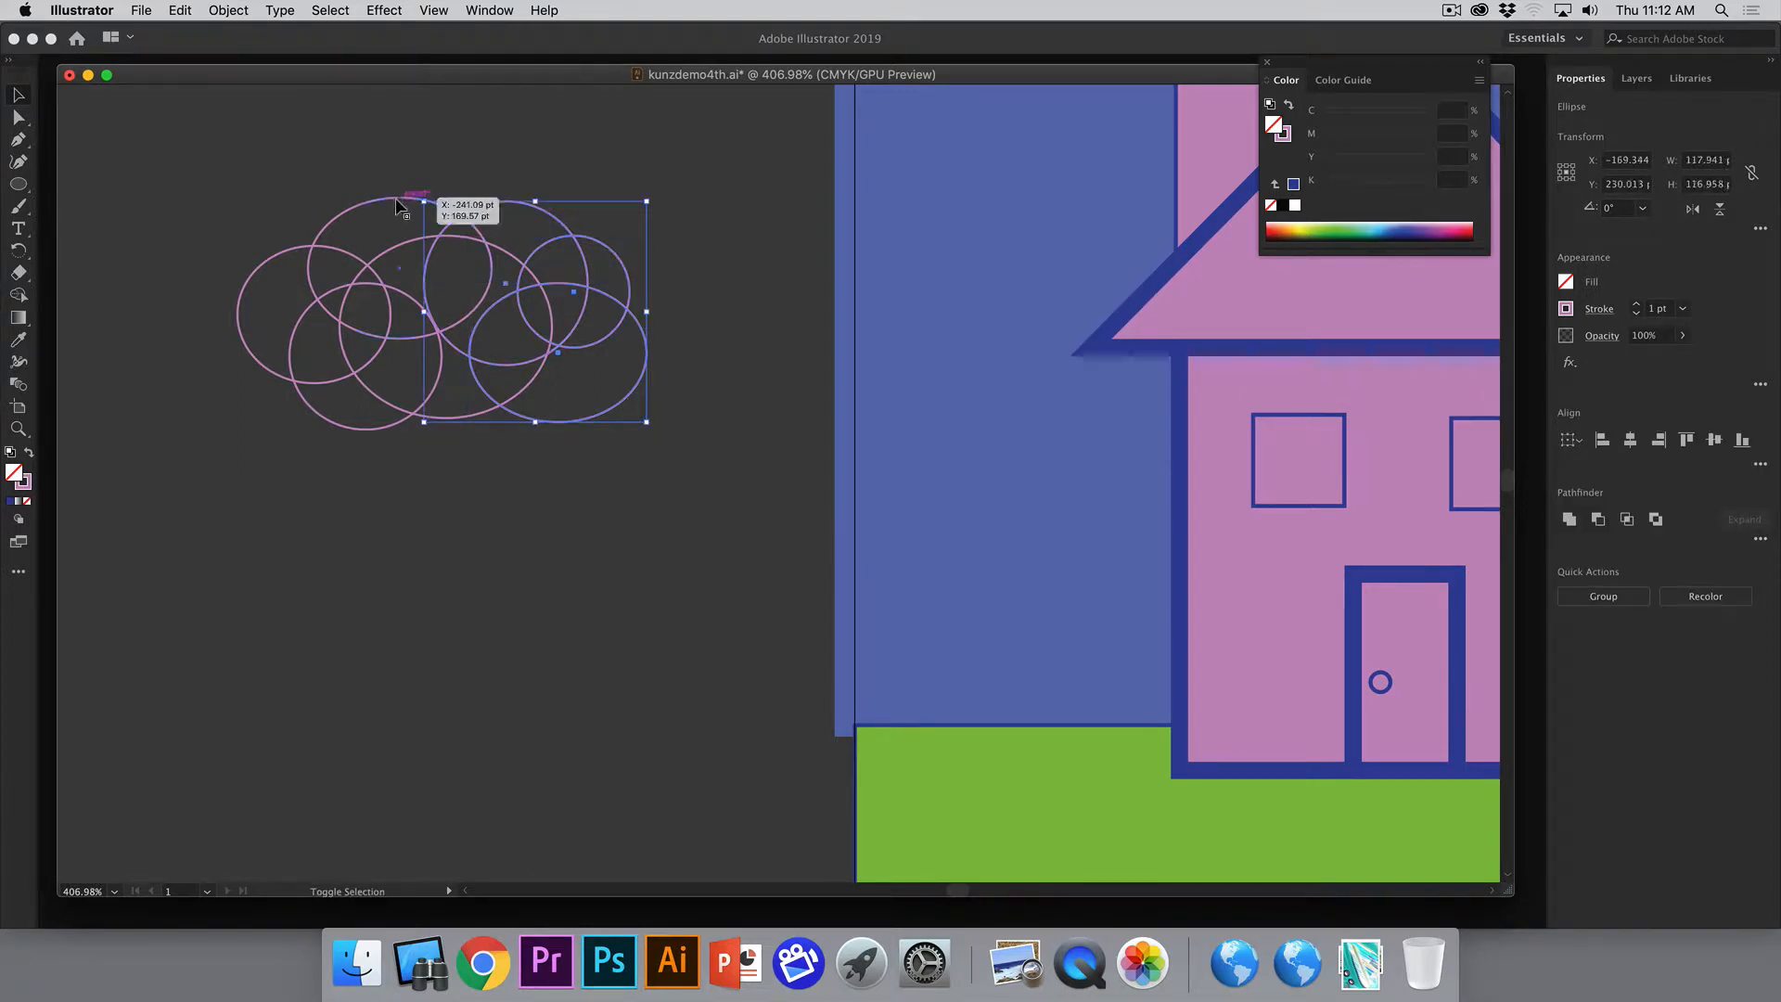
left_click(399, 206, "shift")
left_click(339, 244, "shift")
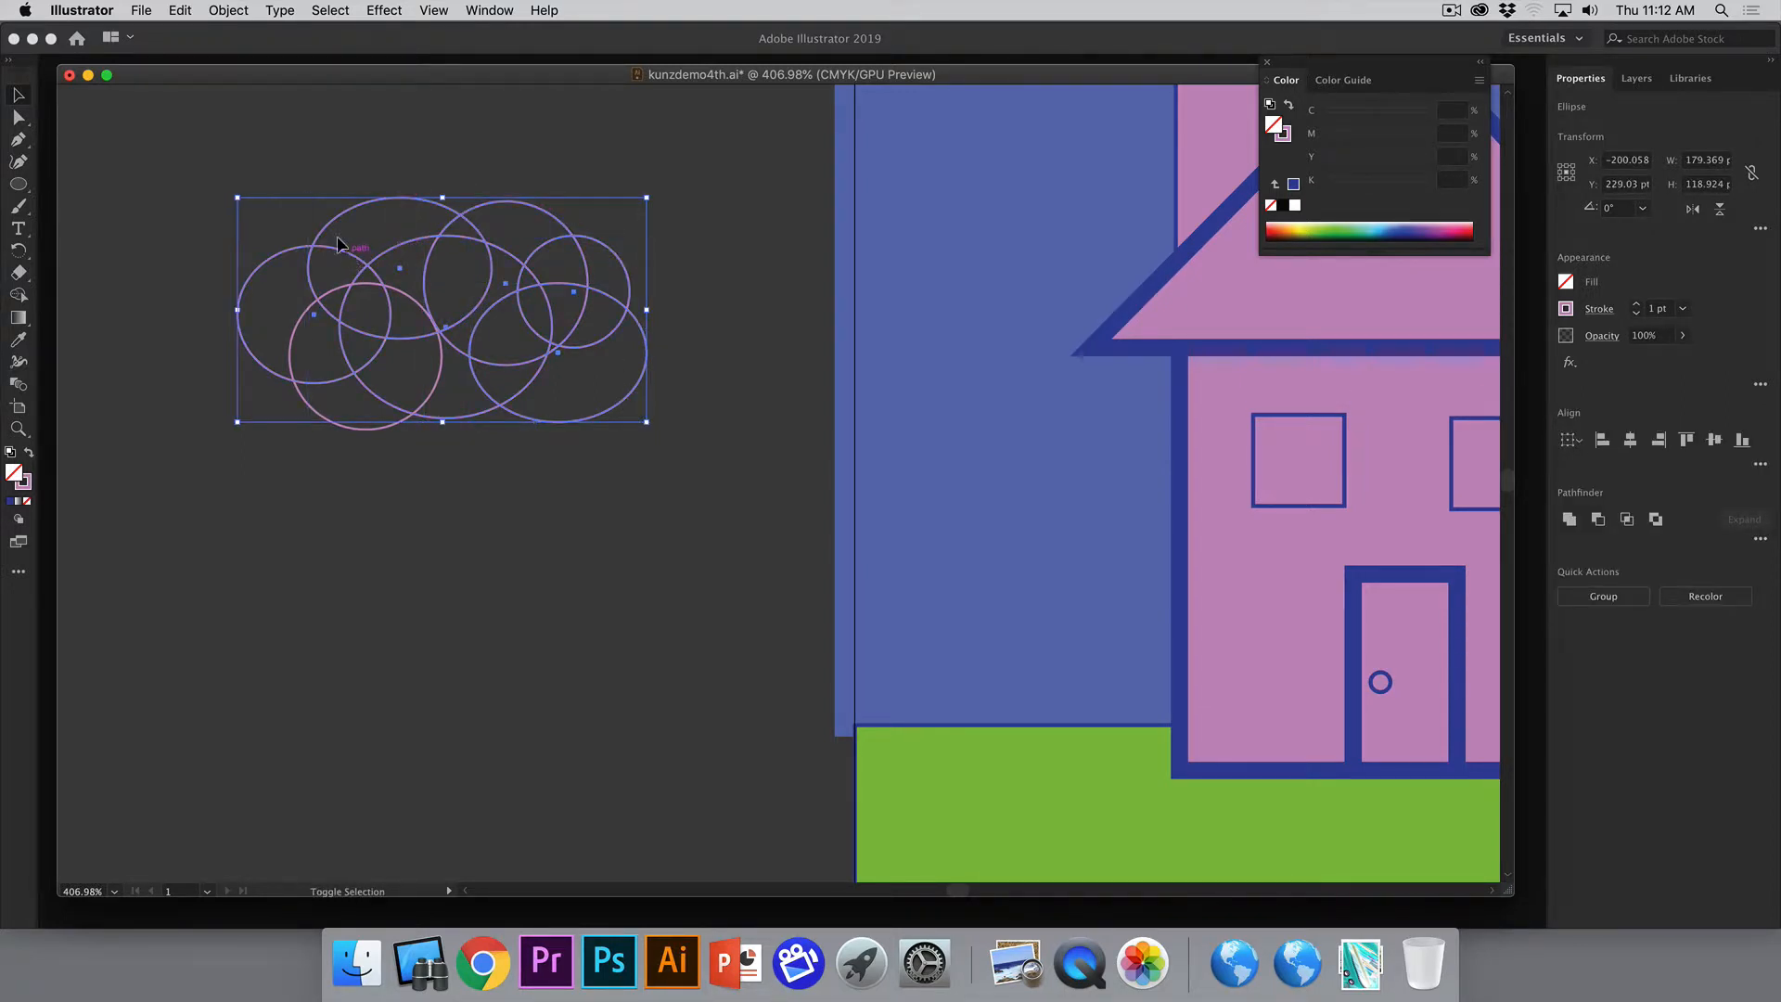
left_click_drag(227, 151, 707, 487)
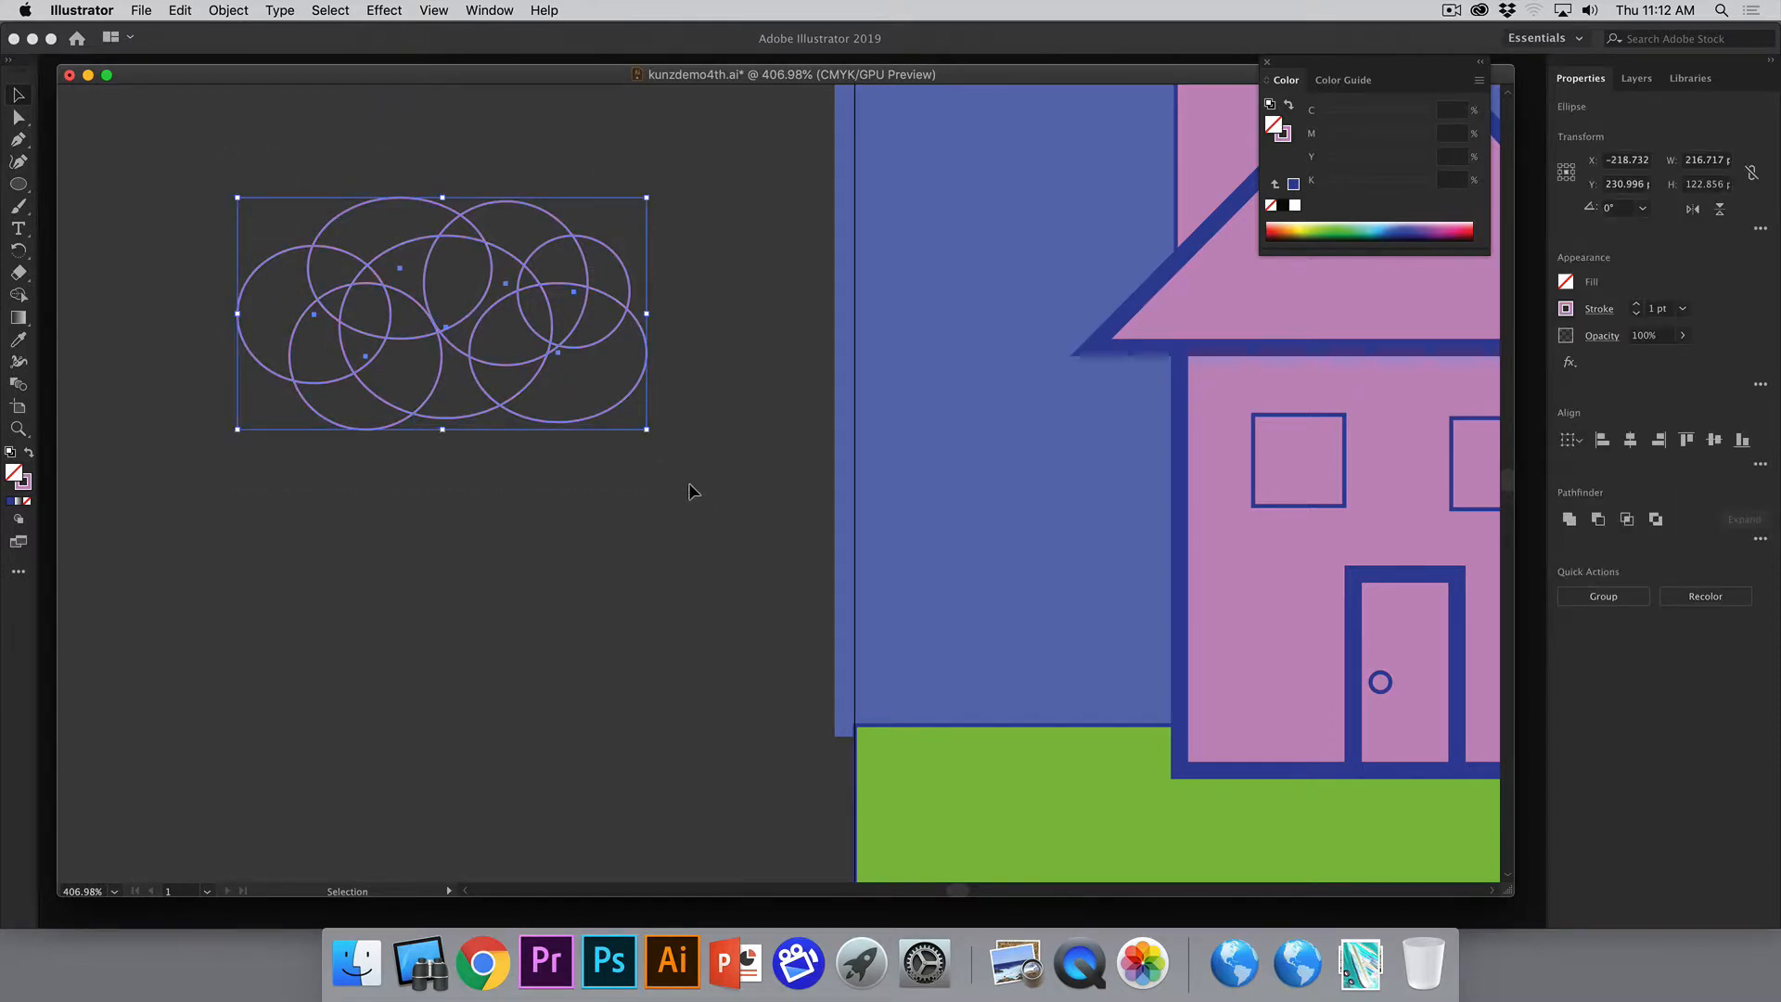
- Swap the fill and stroke of the selected cloud ellipses and switch them back again
key("shift+x")
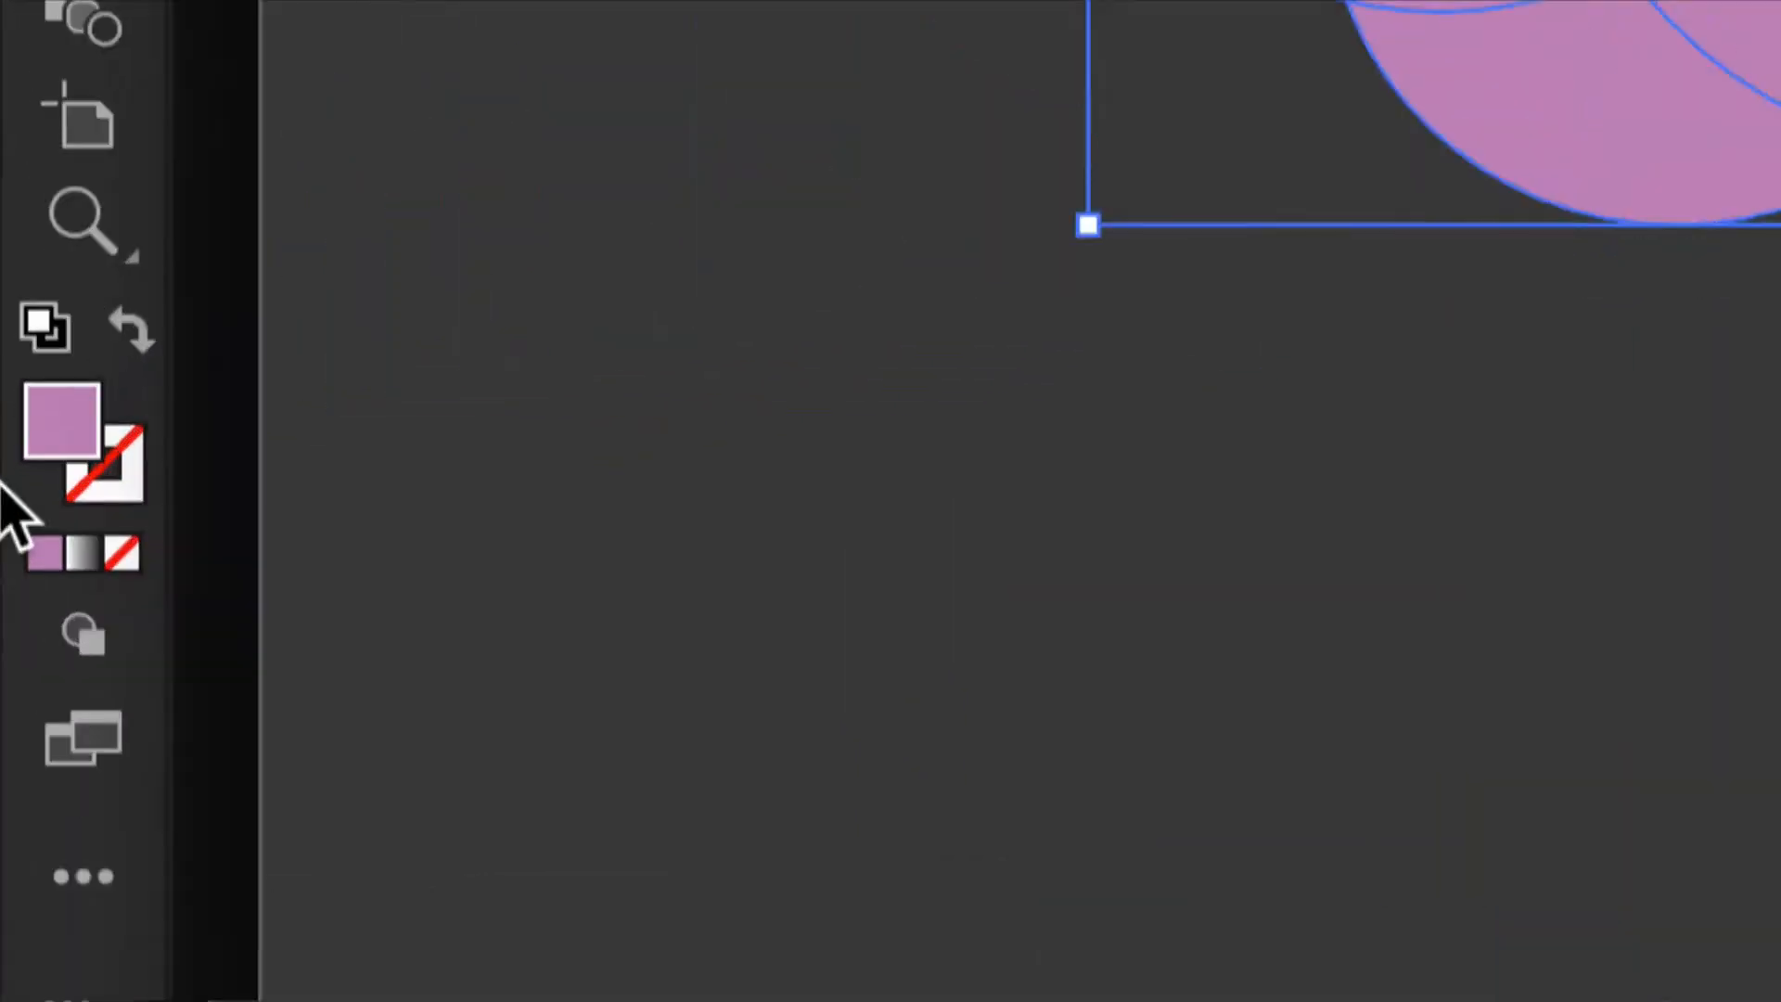
left_click(135, 332)
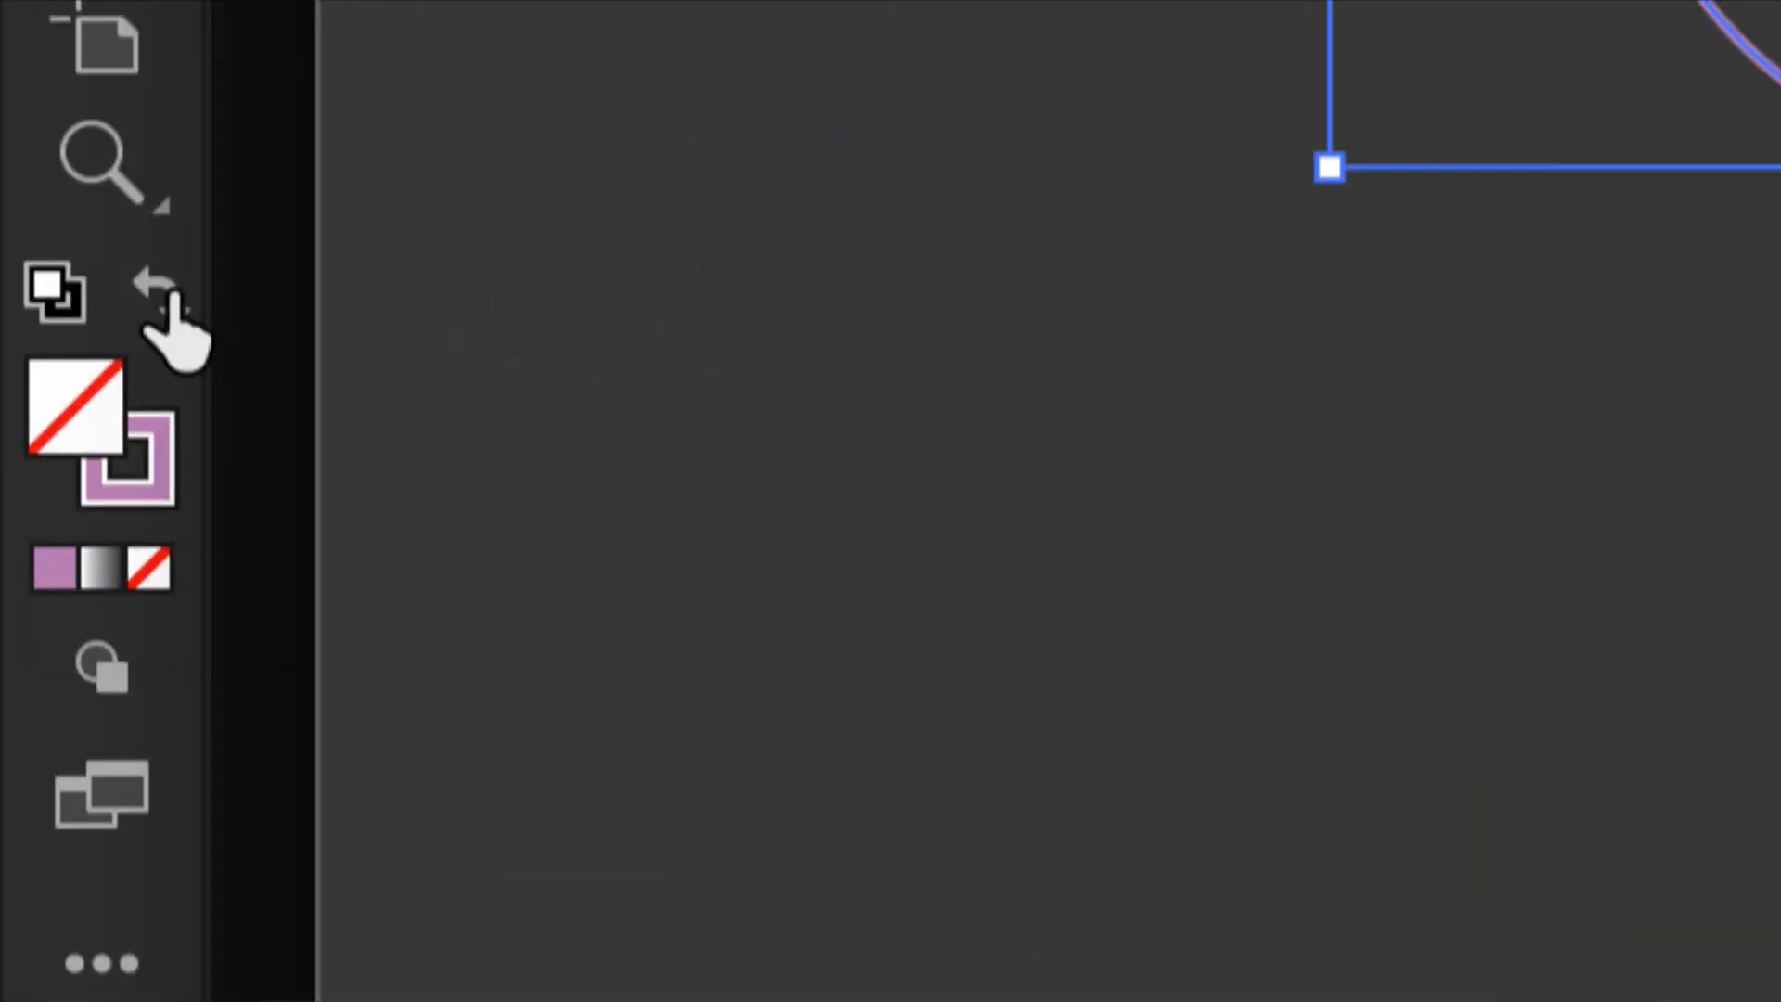
- Move the selected cloud ellipses' outline color to their fill and lighten it to a pale pink, about C 11, M 26, Y 0, K 0
left_click(163, 301)
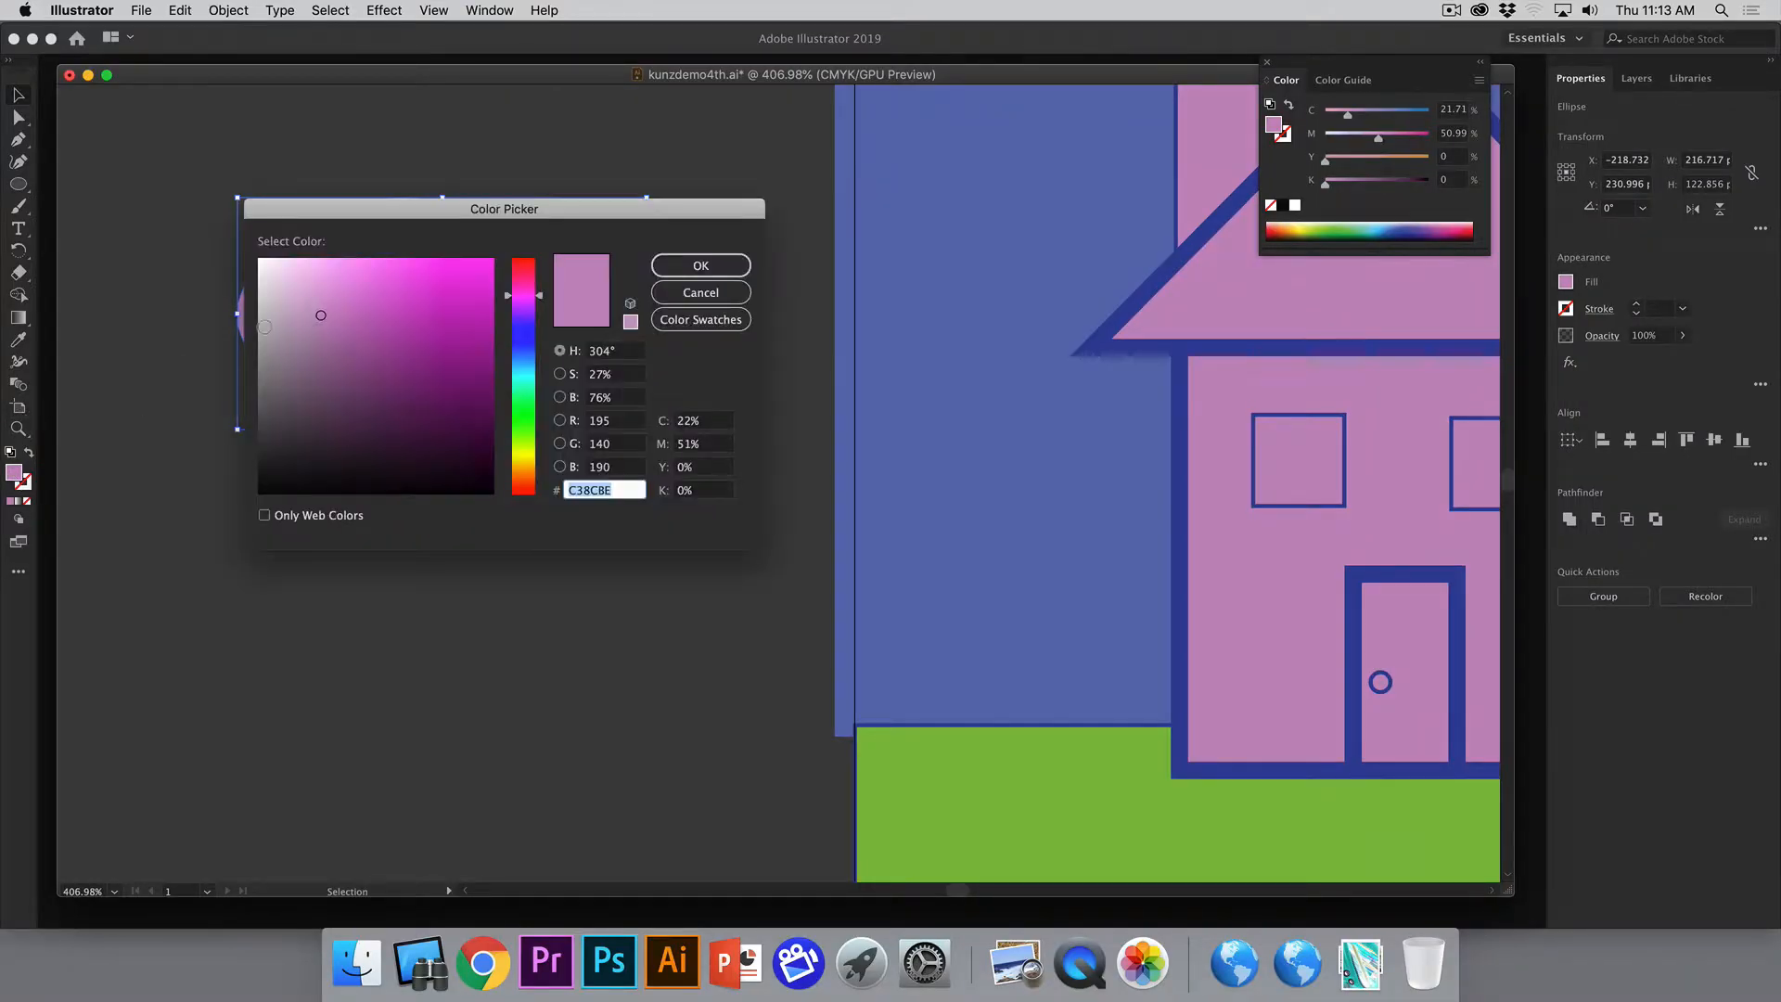
left_click(295, 291)
left_click(701, 265)
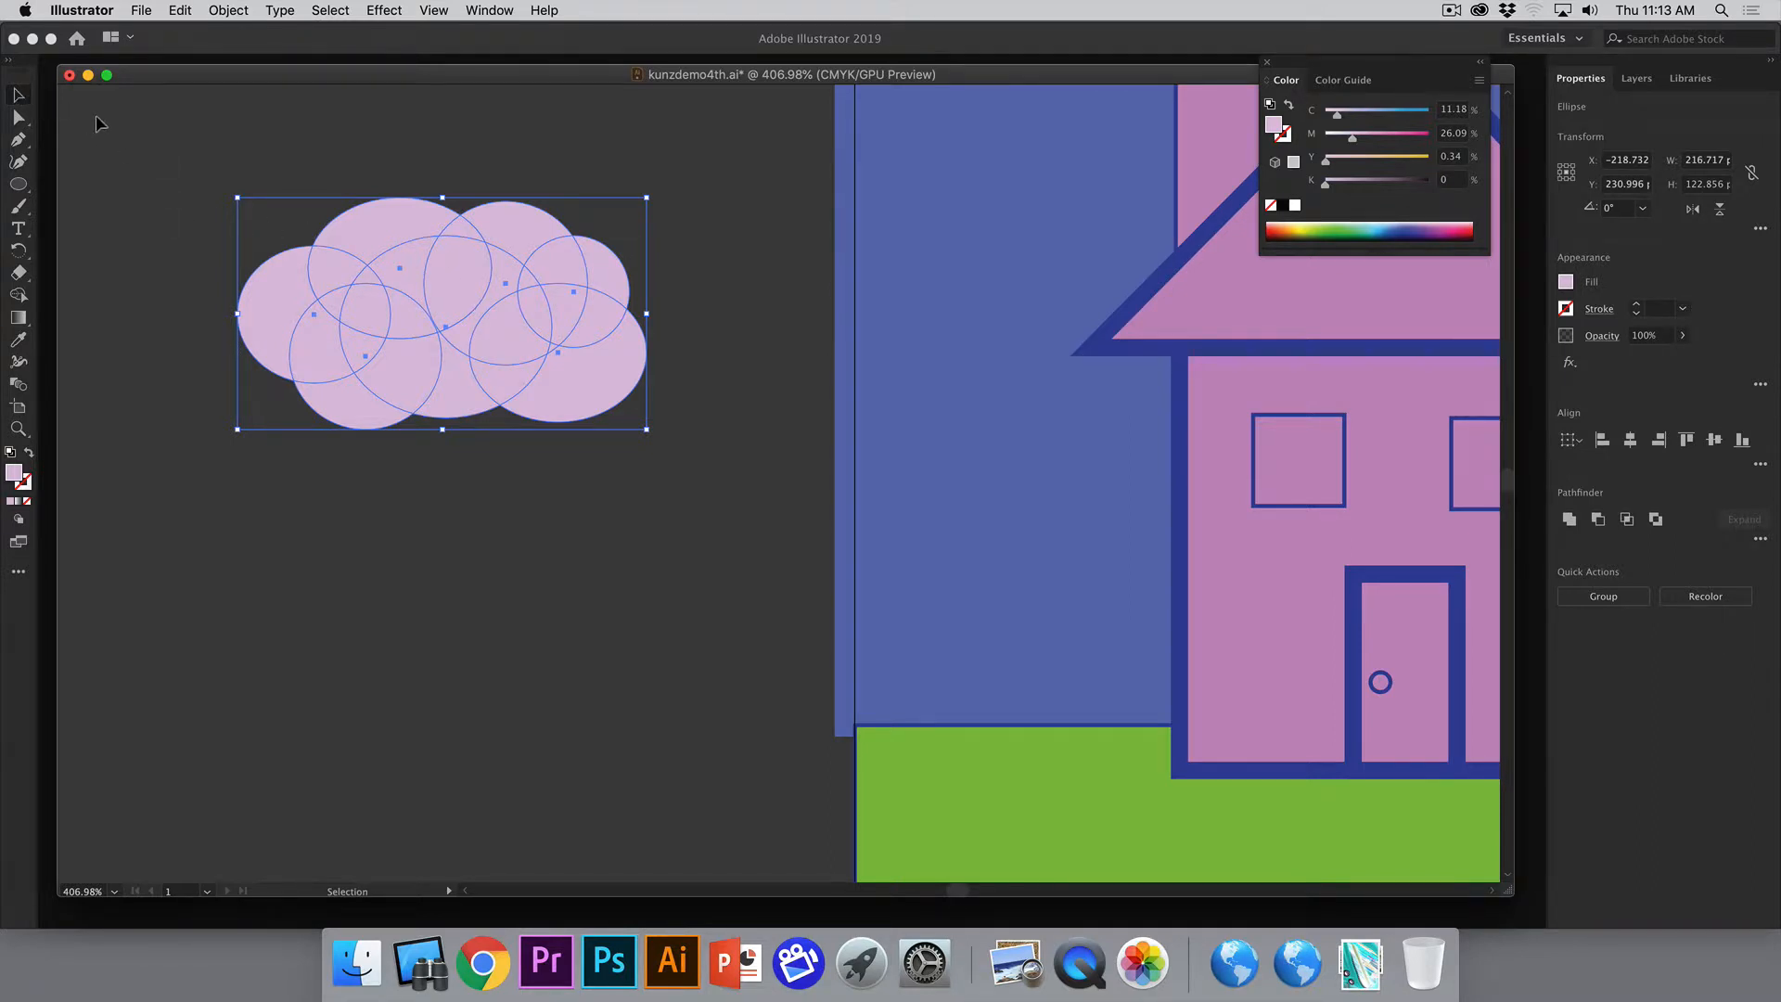
left_click(304, 219)
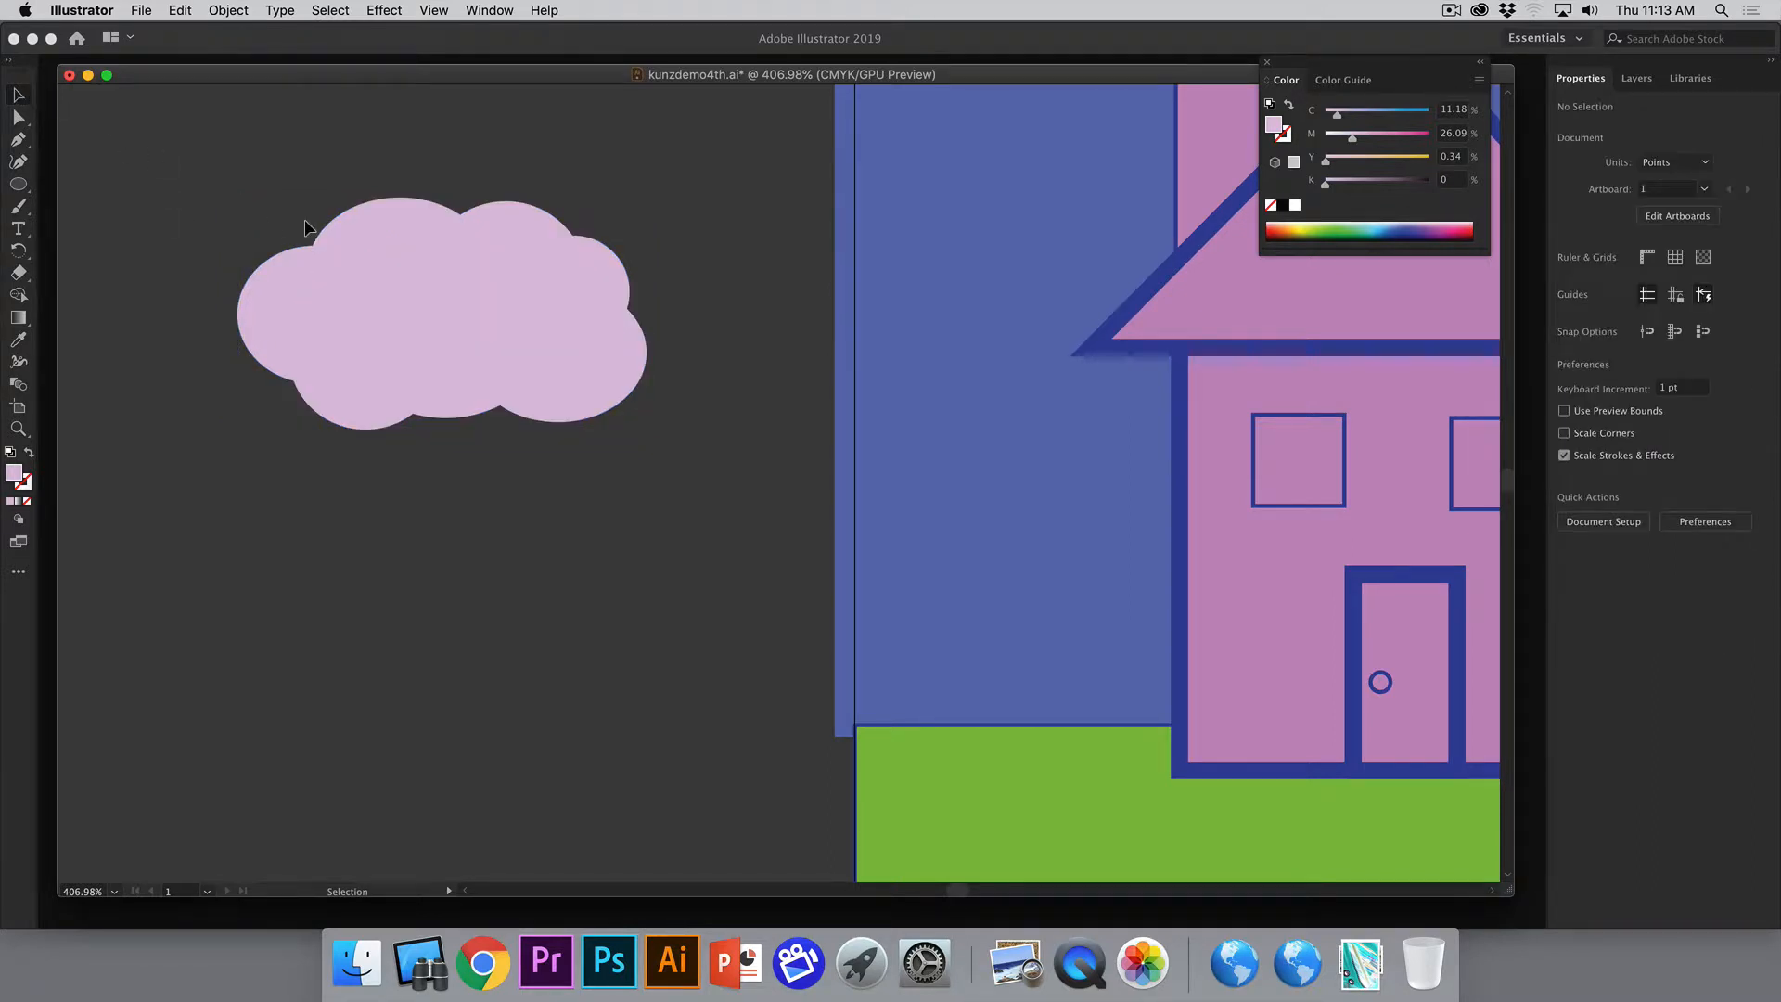
- Examine the individual ellipses that make up the cloud by selecting them one at a time
left_click(419, 321)
left_click(525, 306)
left_click(480, 334)
left_click(419, 277)
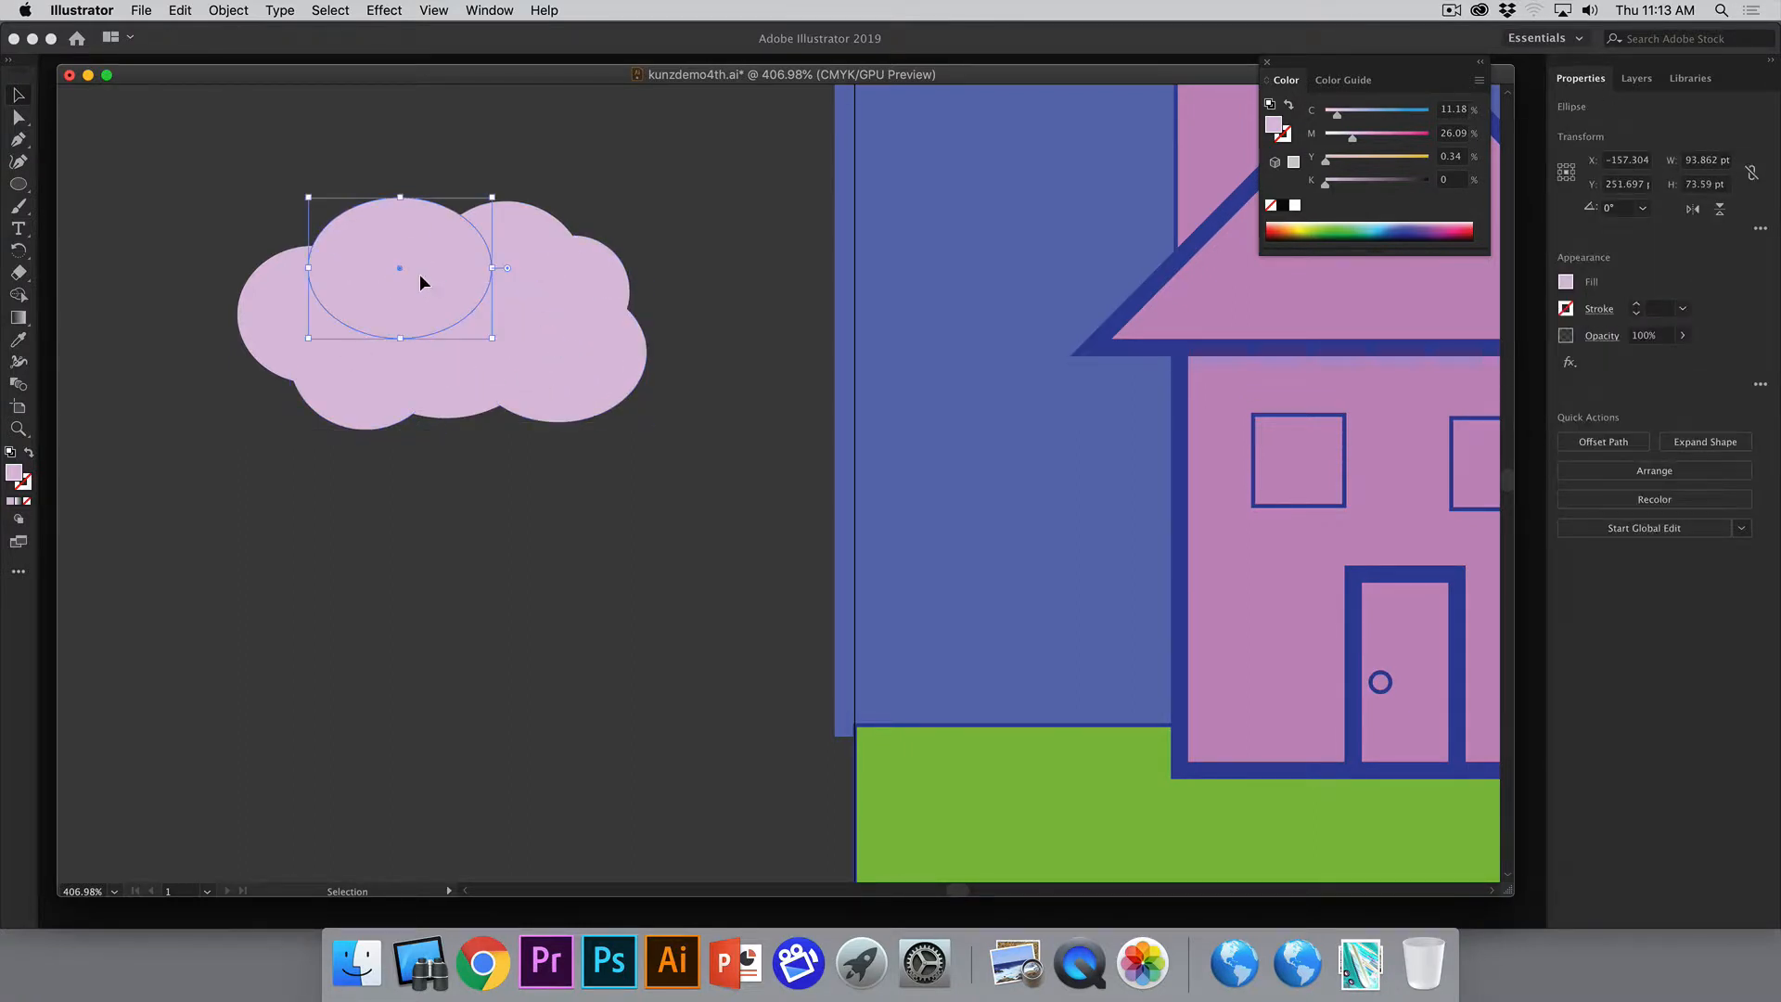
left_click(311, 308)
left_click(561, 417)
left_click(620, 560)
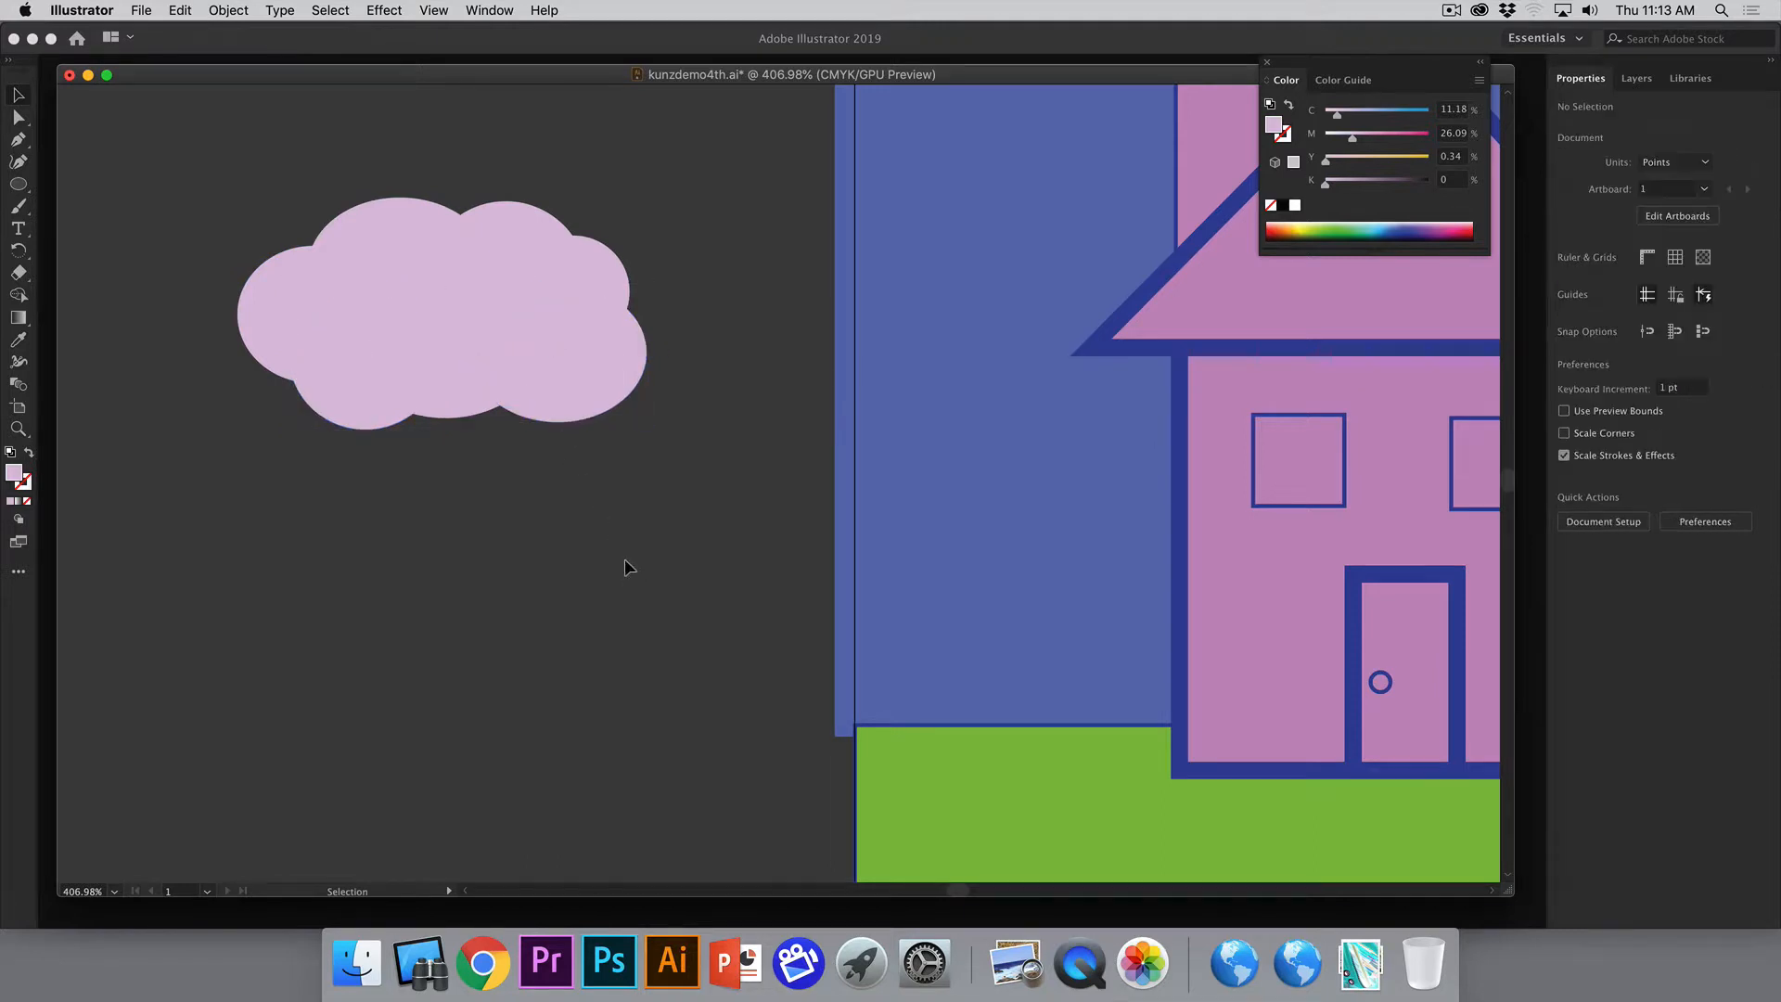
- Merge all the overlapping cloud ellipses into one shape with the Shape Builder tool, and resize the cloud in the sky
left_click_drag(255, 257, 174, 156)
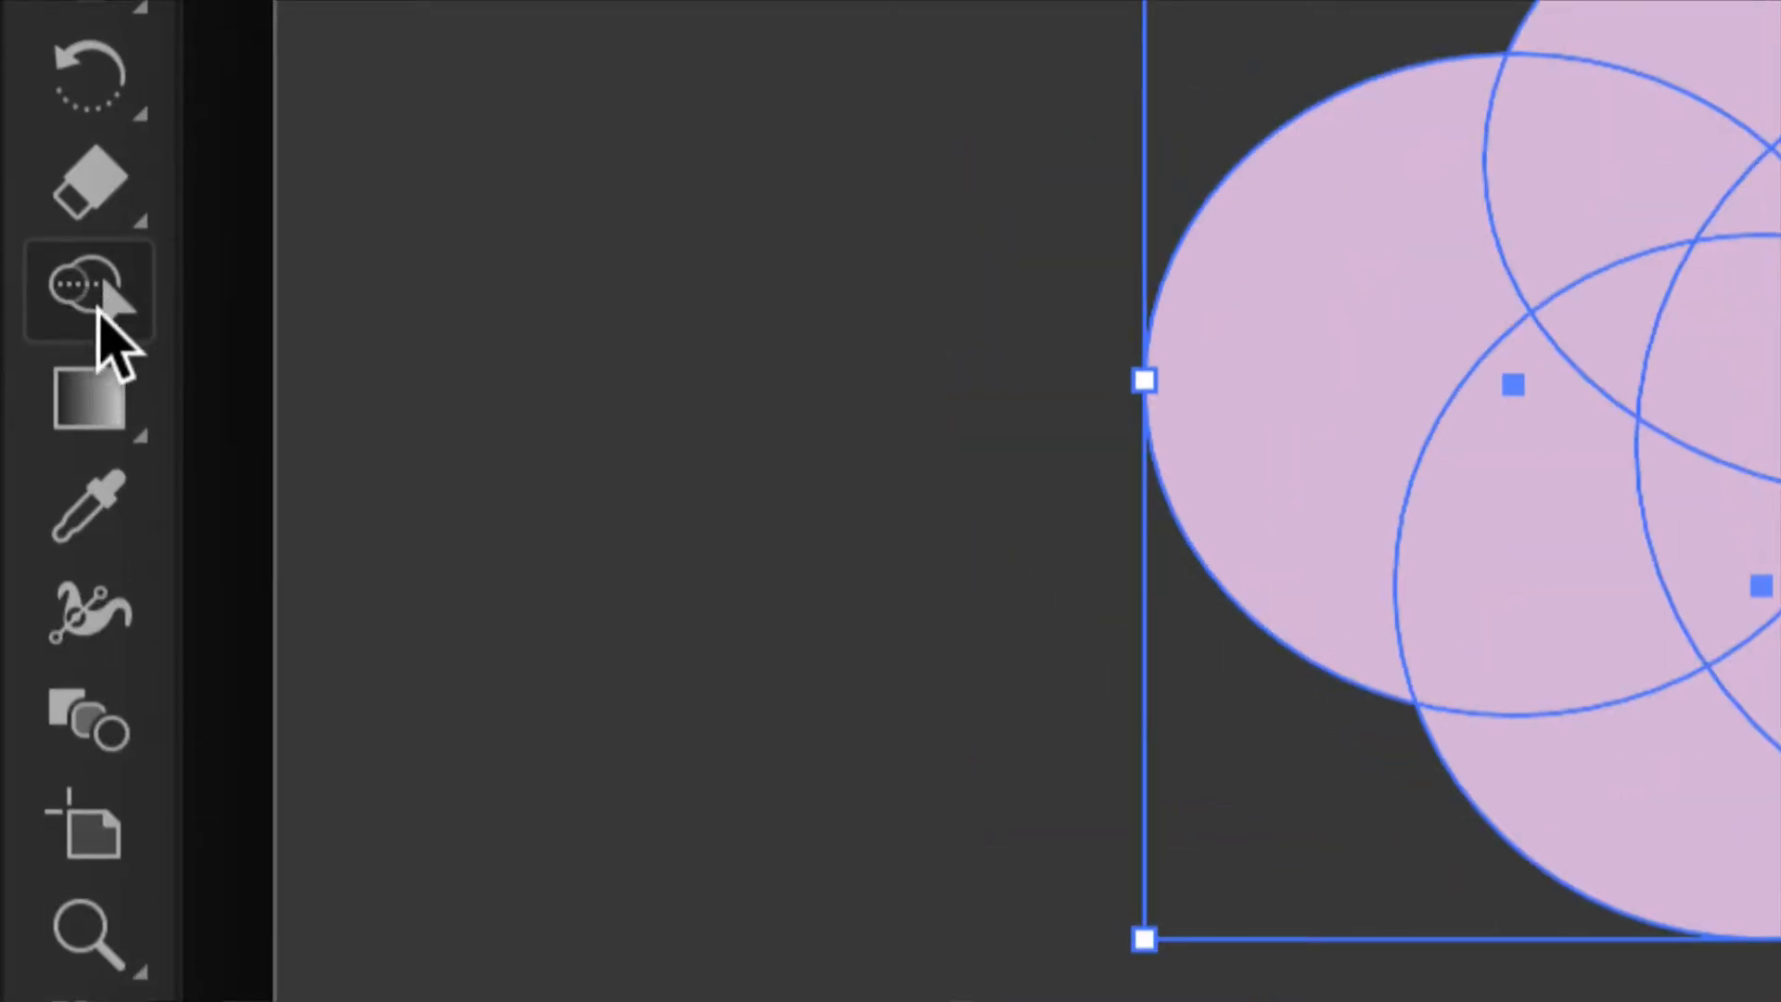
left_click(85, 306)
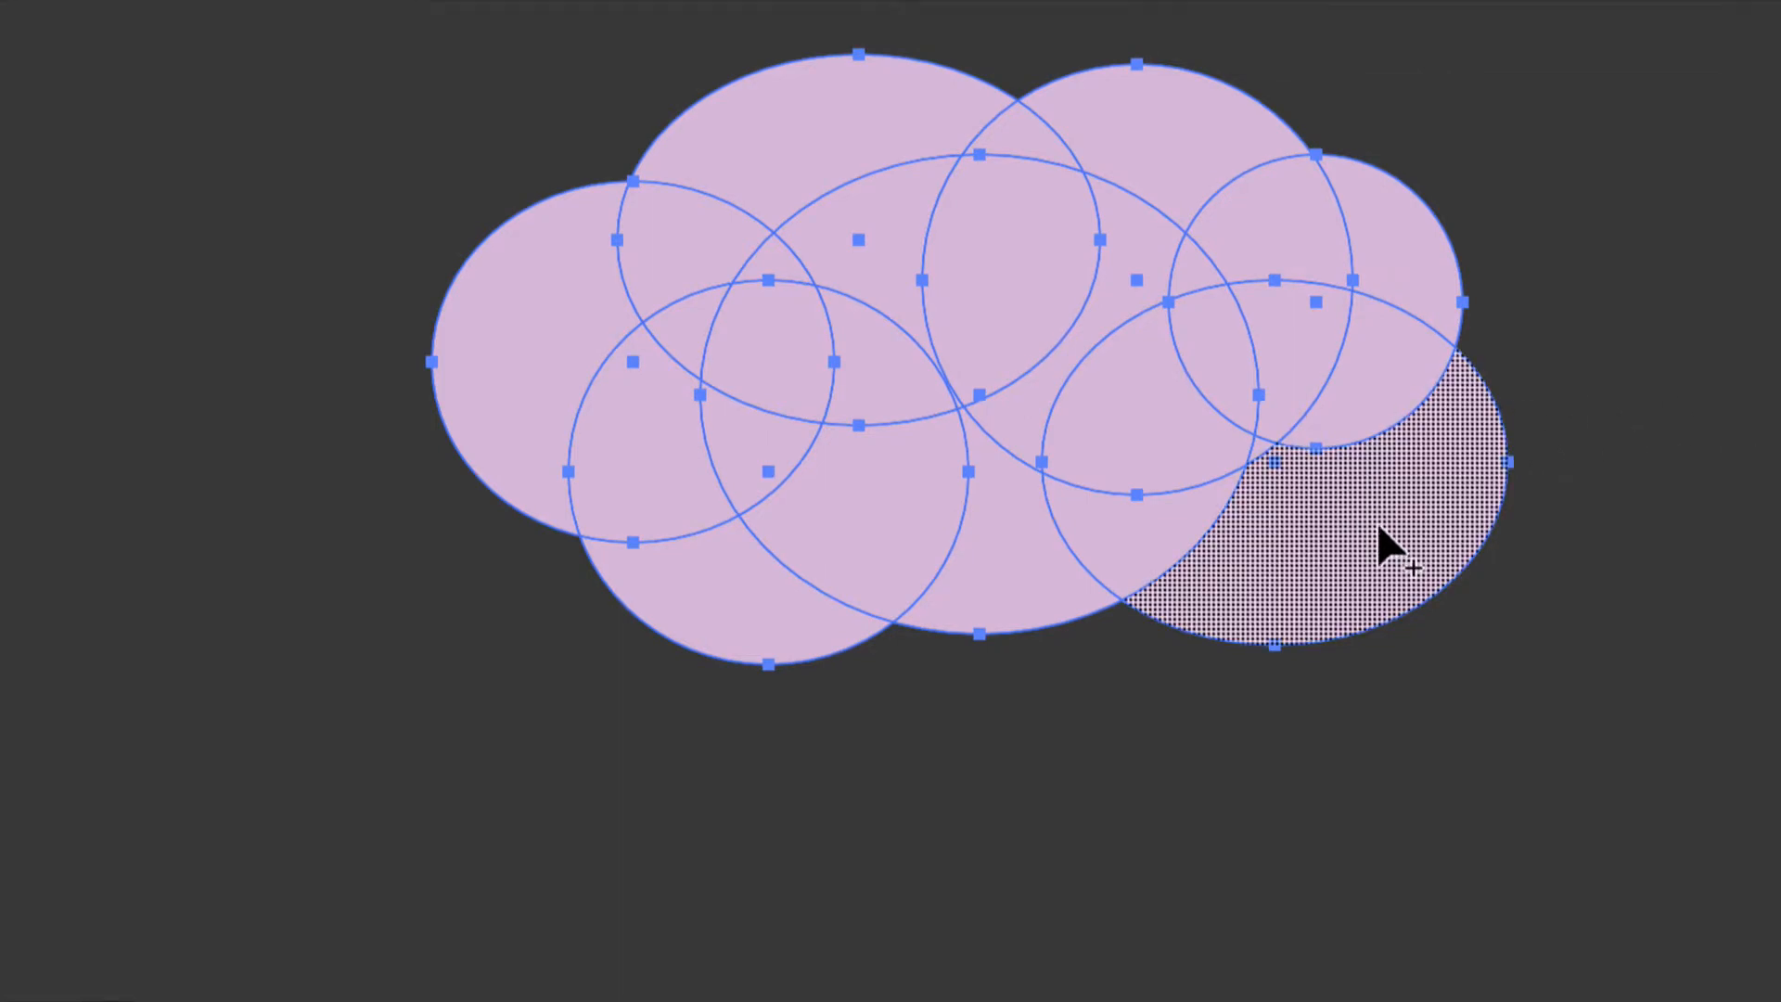
mouse_move(1362, 499)
left_mouse_down()
mouse_move(1374, 252)
mouse_move(1313, 232)
mouse_move(1288, 259)
mouse_move(1296, 381)
mouse_move(1275, 440)
mouse_move(1255, 458)
mouse_move(1205, 453)
mouse_move(1184, 399)
mouse_move(1235, 288)
mouse_move(1196, 252)
mouse_move(1167, 139)
mouse_move(1109, 163)
mouse_move(1131, 522)
mouse_move(1090, 555)
mouse_move(1021, 533)
mouse_move(1006, 452)
mouse_move(1070, 290)
mouse_move(1054, 151)
left_mouse_up()
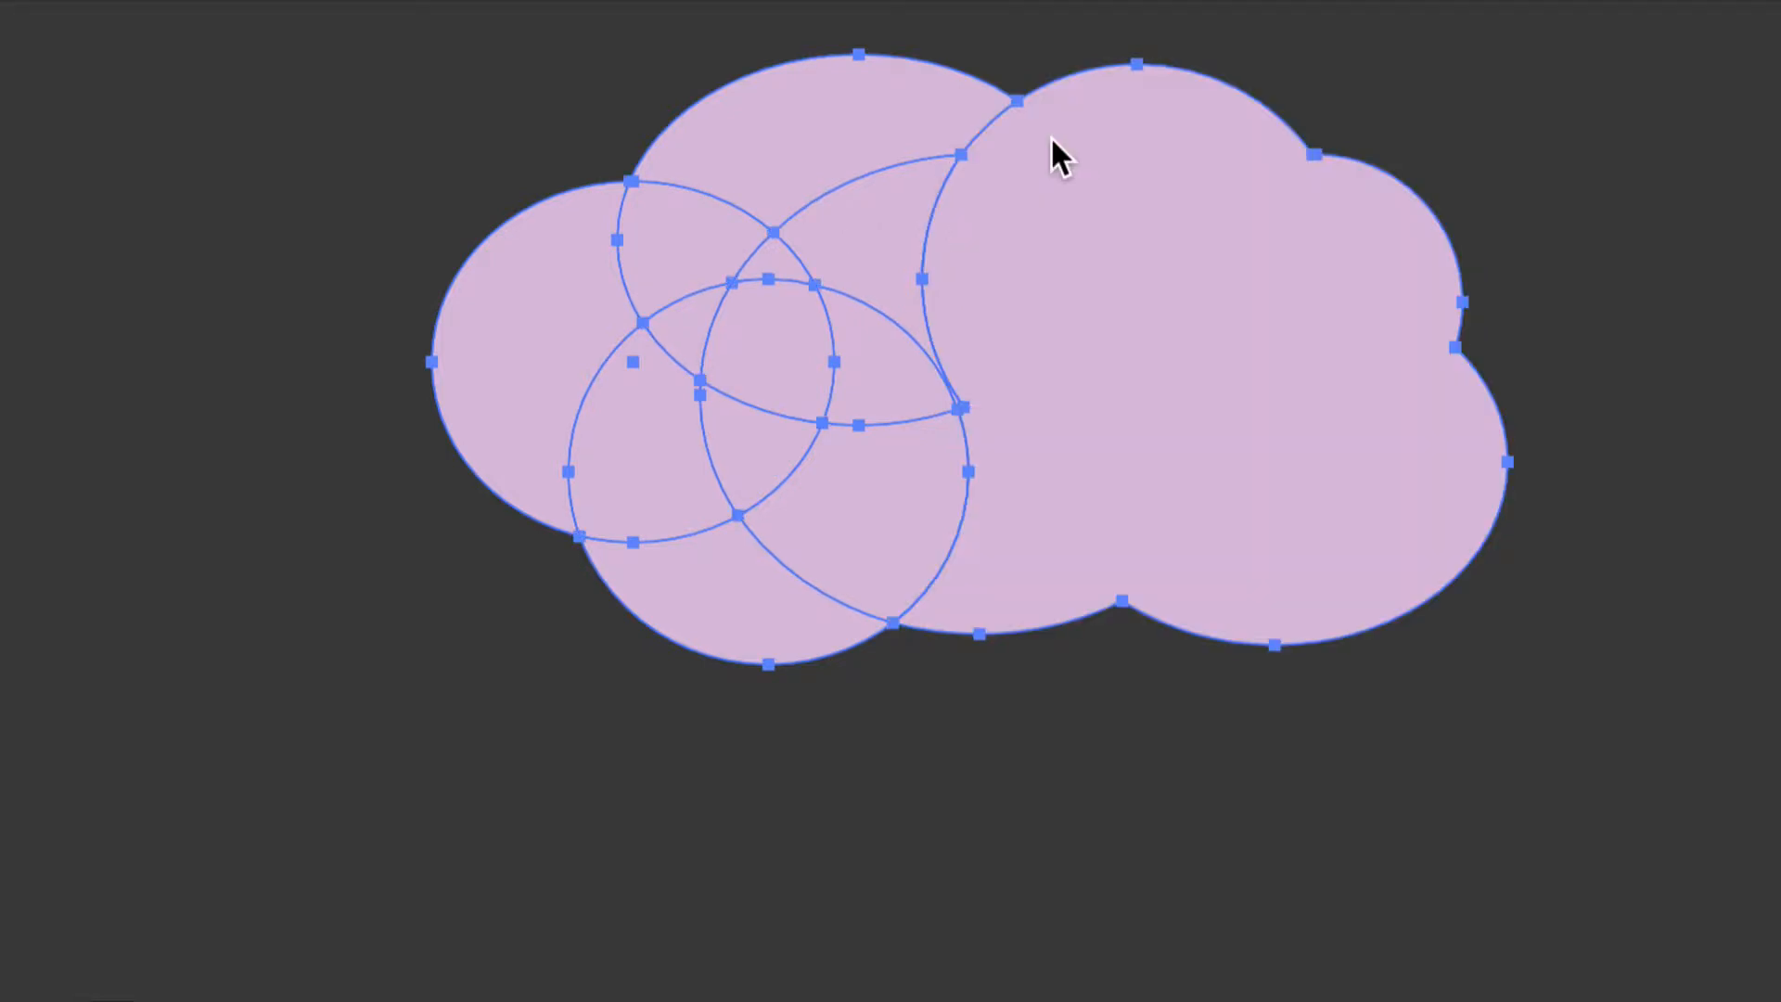
mouse_move(1181, 319)
left_mouse_down()
mouse_move(896, 117)
mouse_move(848, 116)
mouse_move(725, 270)
mouse_move(658, 310)
mouse_move(706, 315)
mouse_move(803, 266)
mouse_move(883, 402)
mouse_move(863, 503)
mouse_move(786, 594)
mouse_move(714, 592)
mouse_move(704, 497)
mouse_move(747, 449)
mouse_move(721, 411)
mouse_move(568, 345)
left_mouse_up()
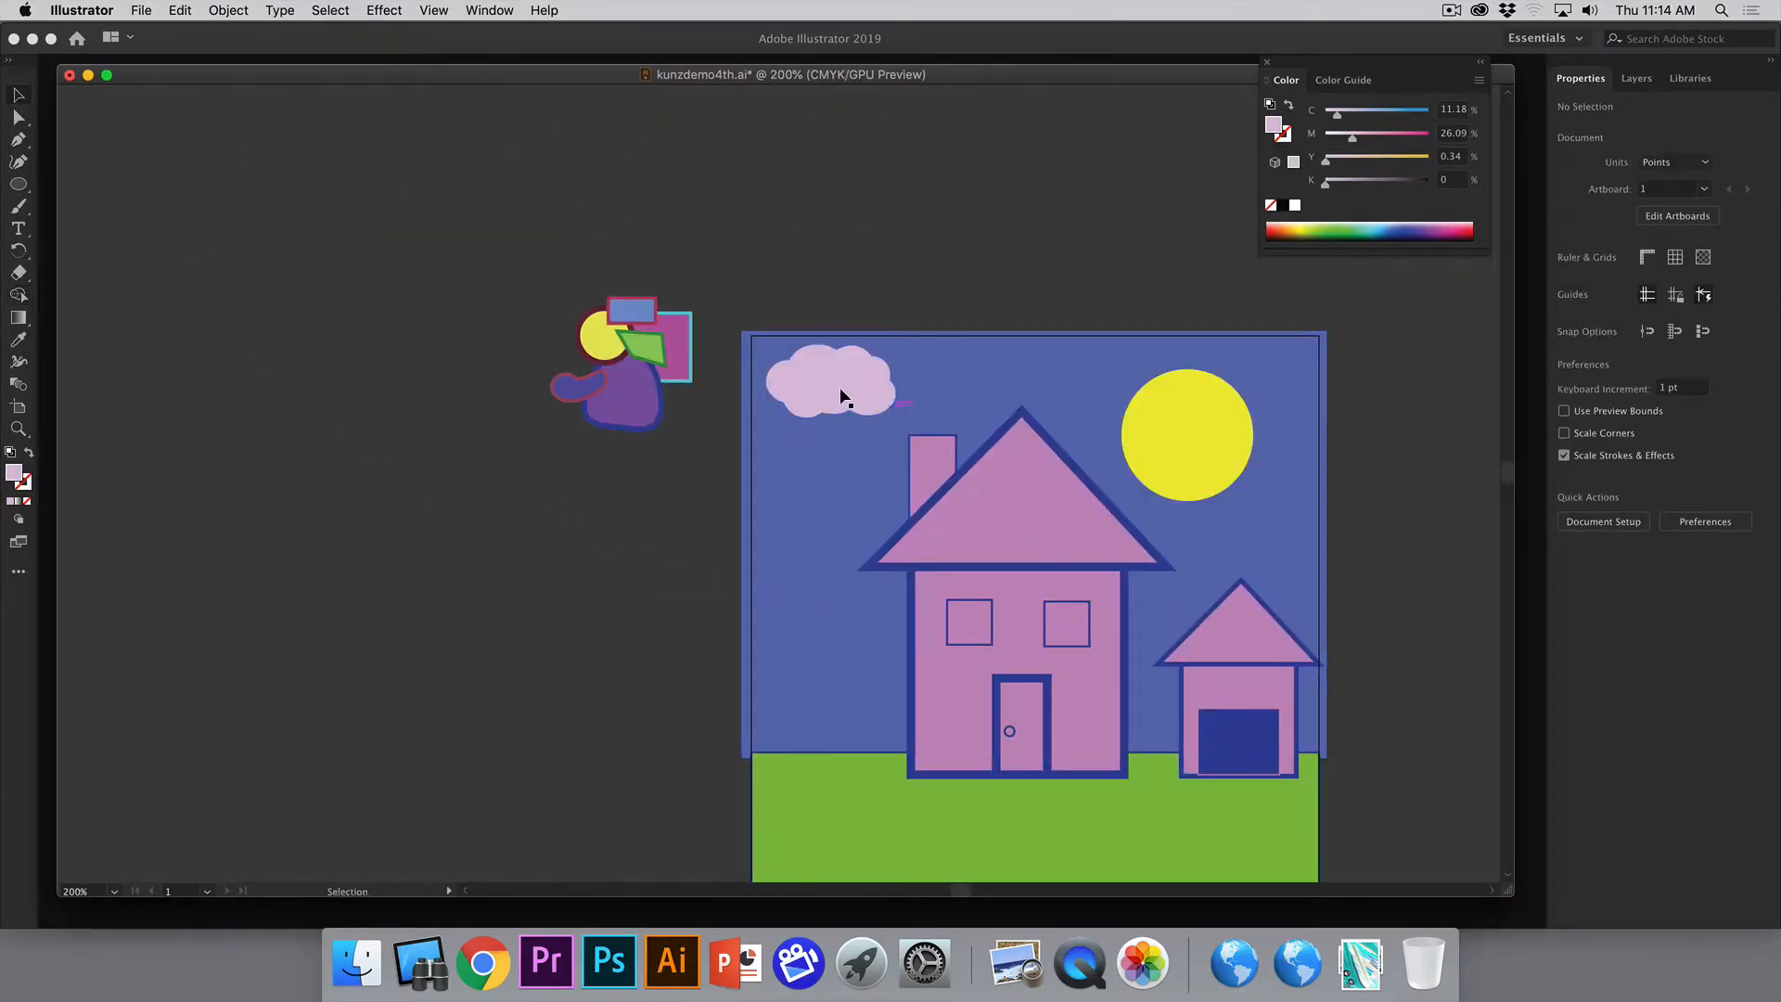
left_click(839, 393)
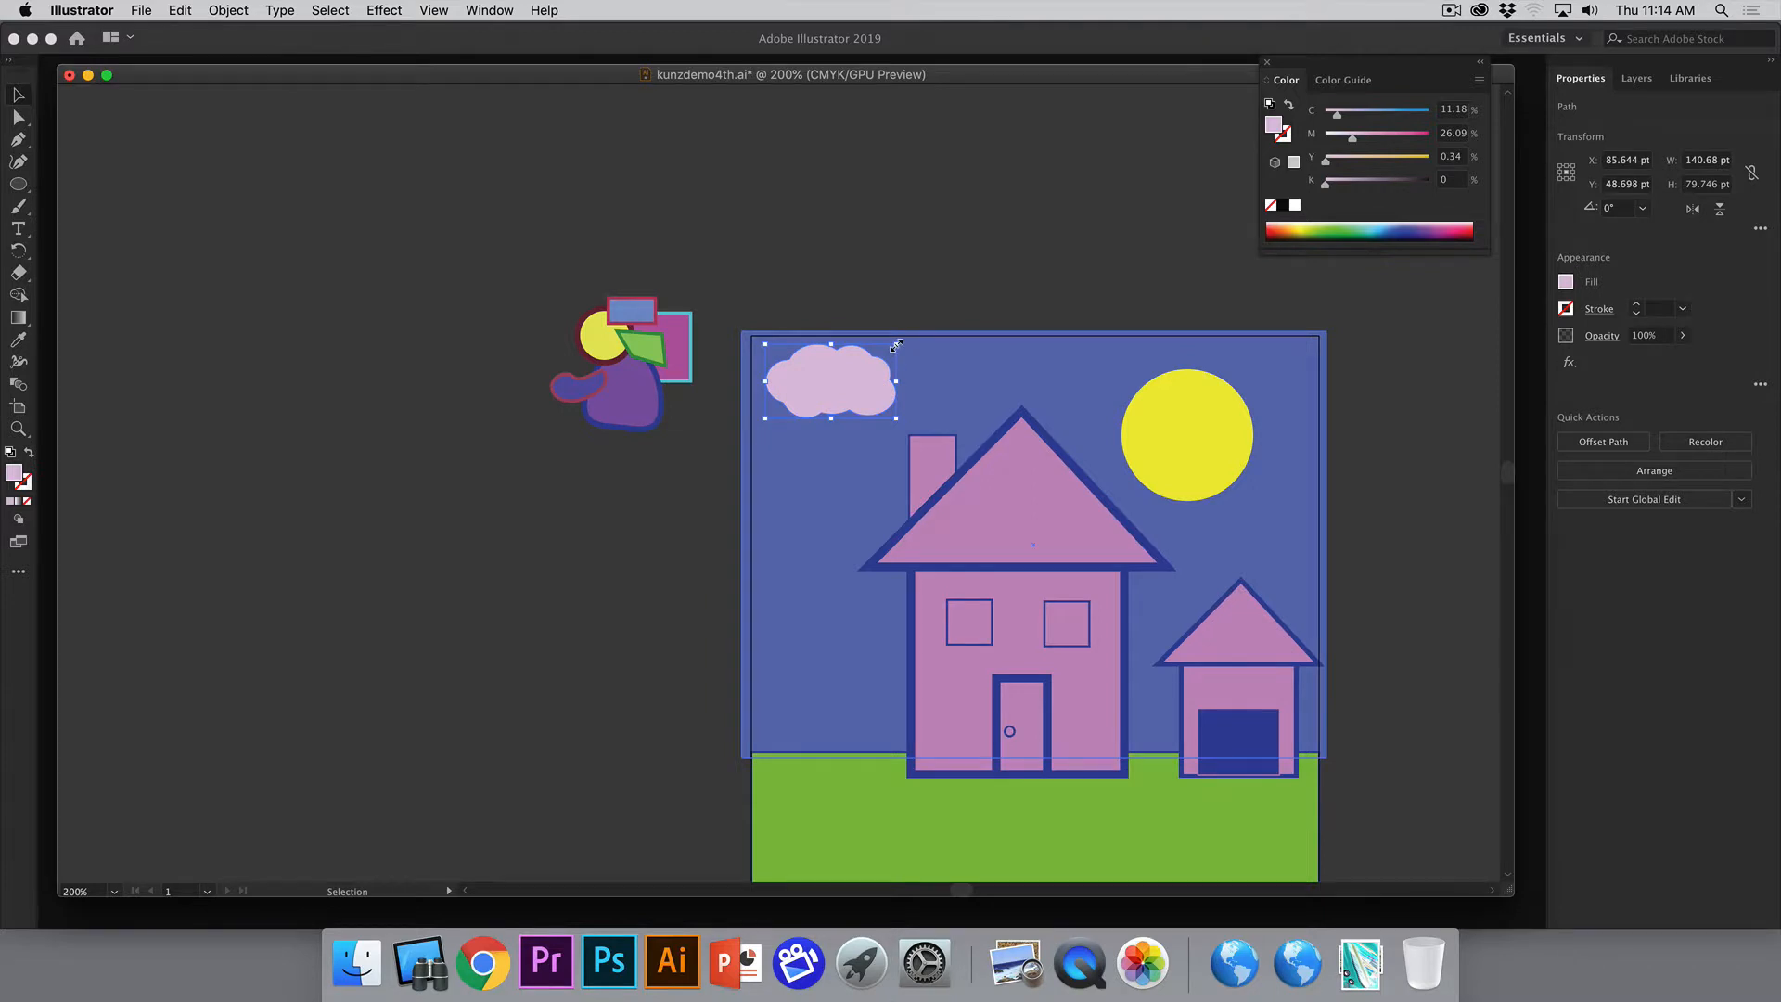
left_click_drag(896, 346, 979, 293)
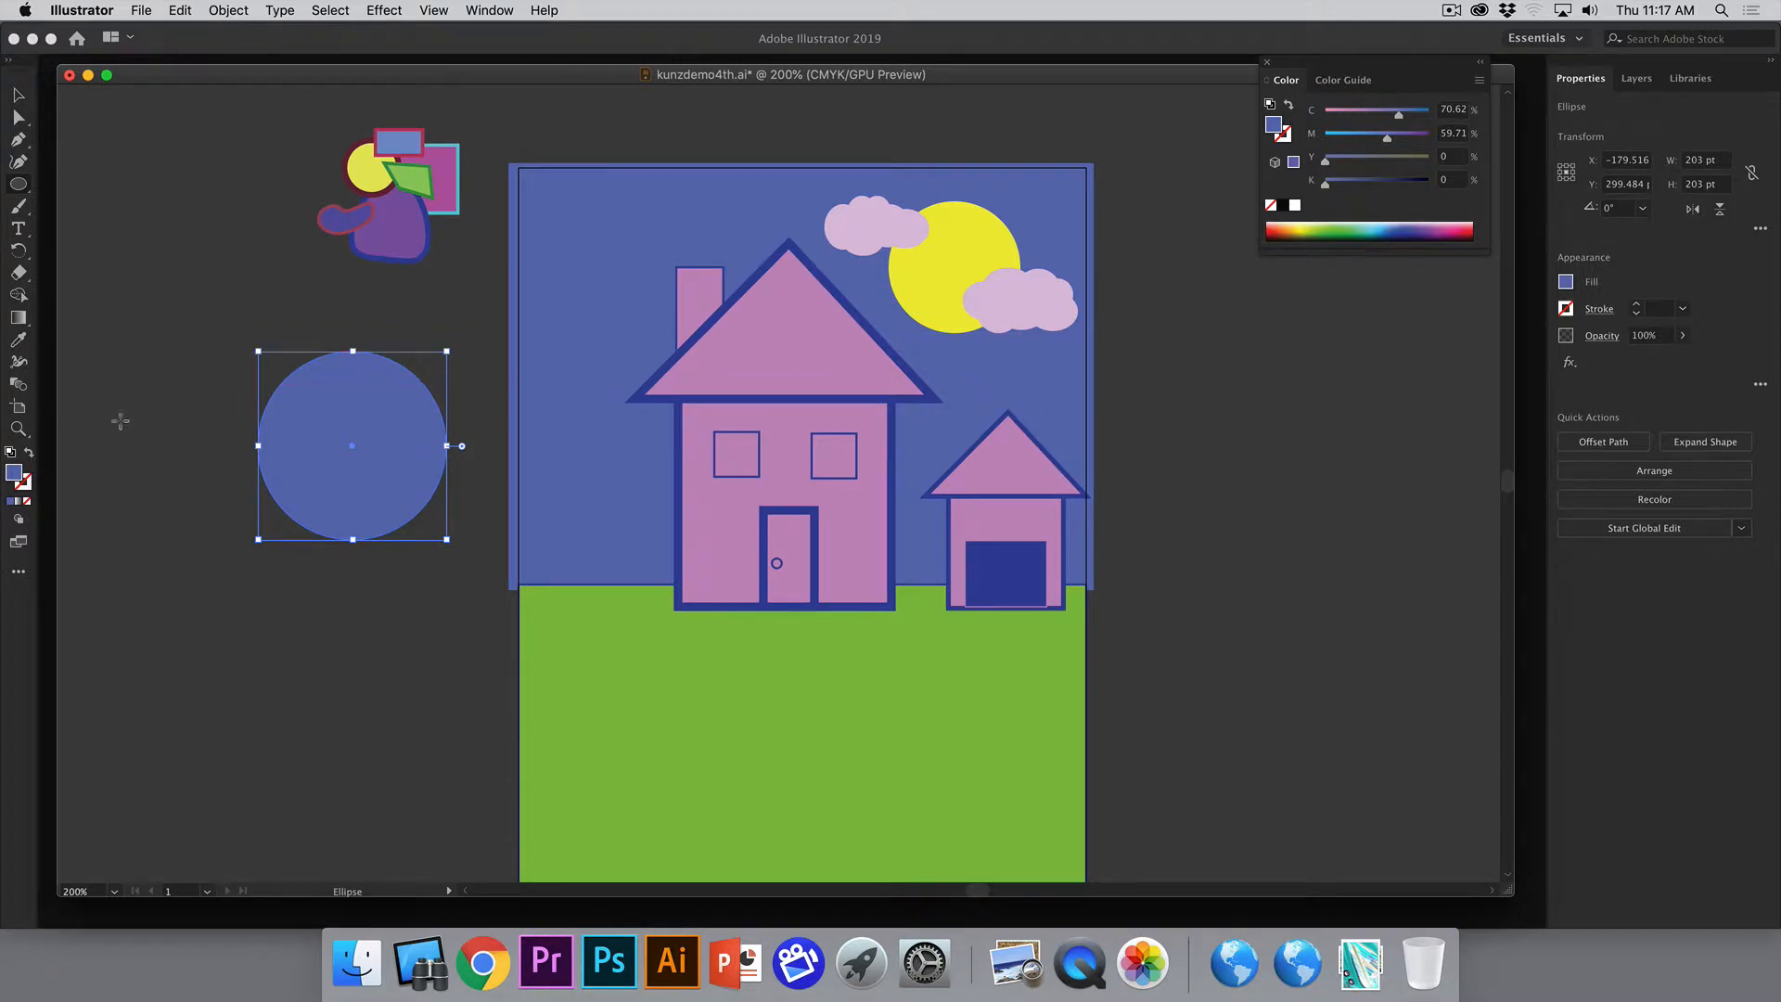
- Draw a second blue circle about 217 pt wide that overlaps the existing circle from its upper left
key("z")
left_click_drag(222, 429, 151, 375)
left_click(20, 185)
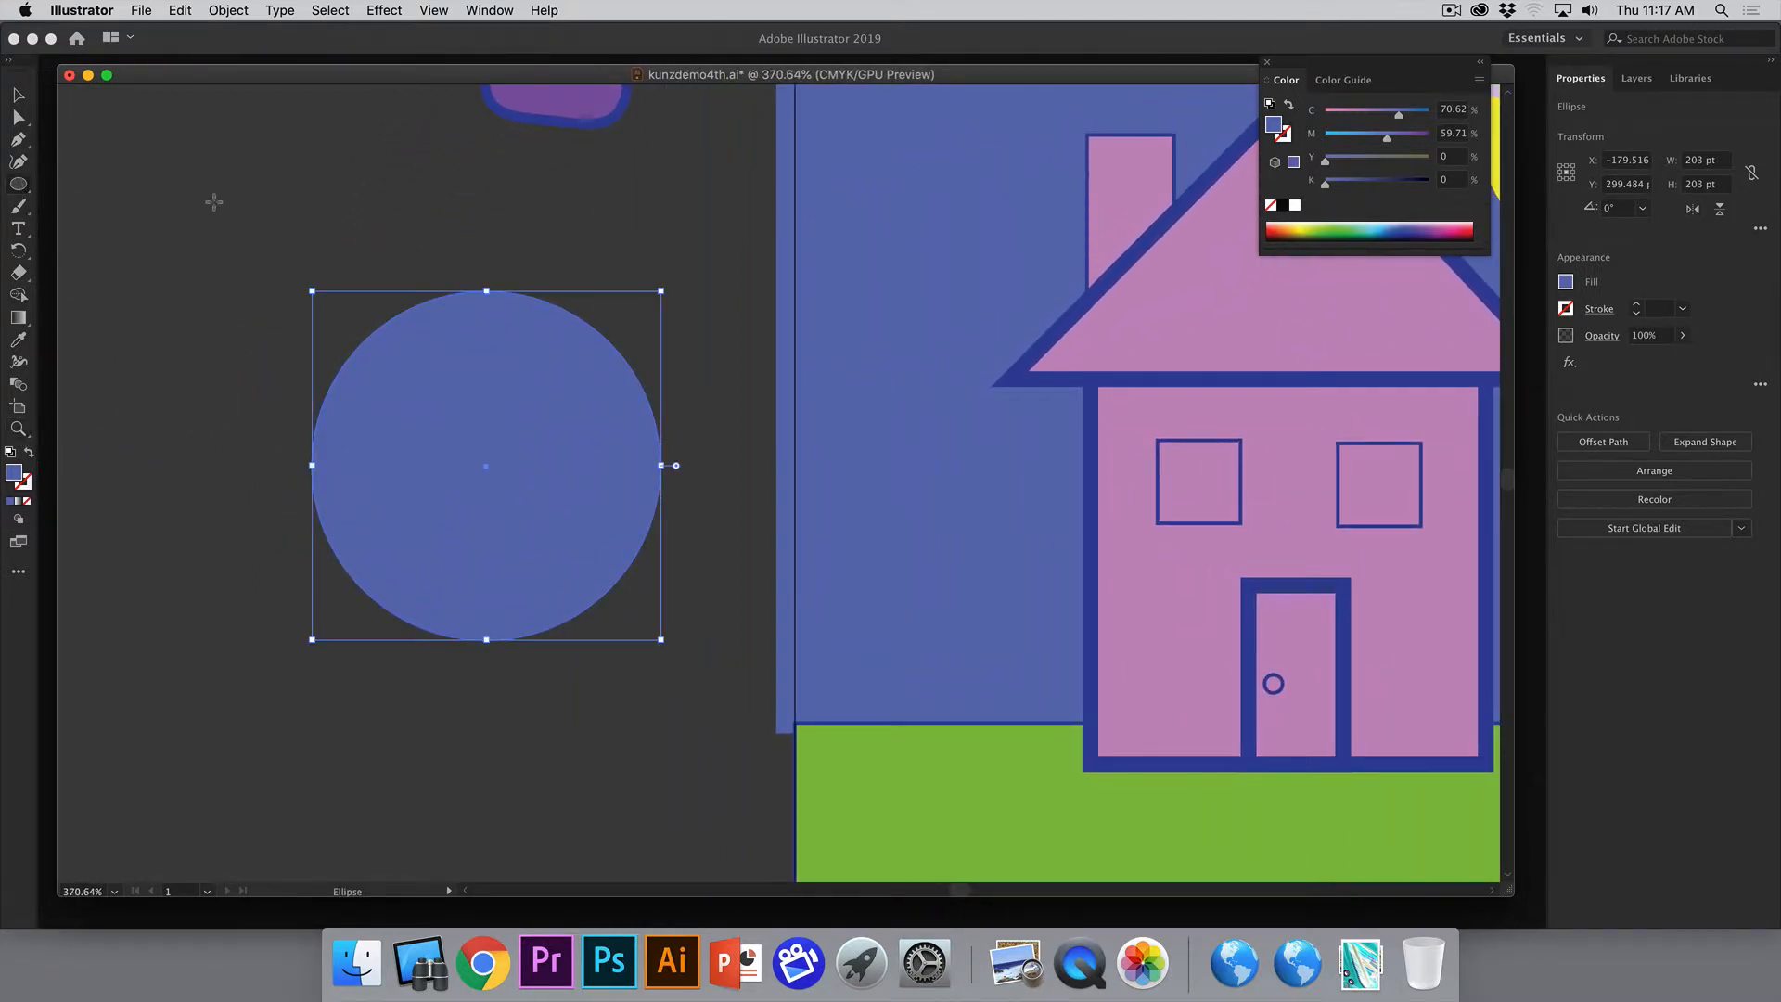
left_click_drag(226, 209, 598, 581)
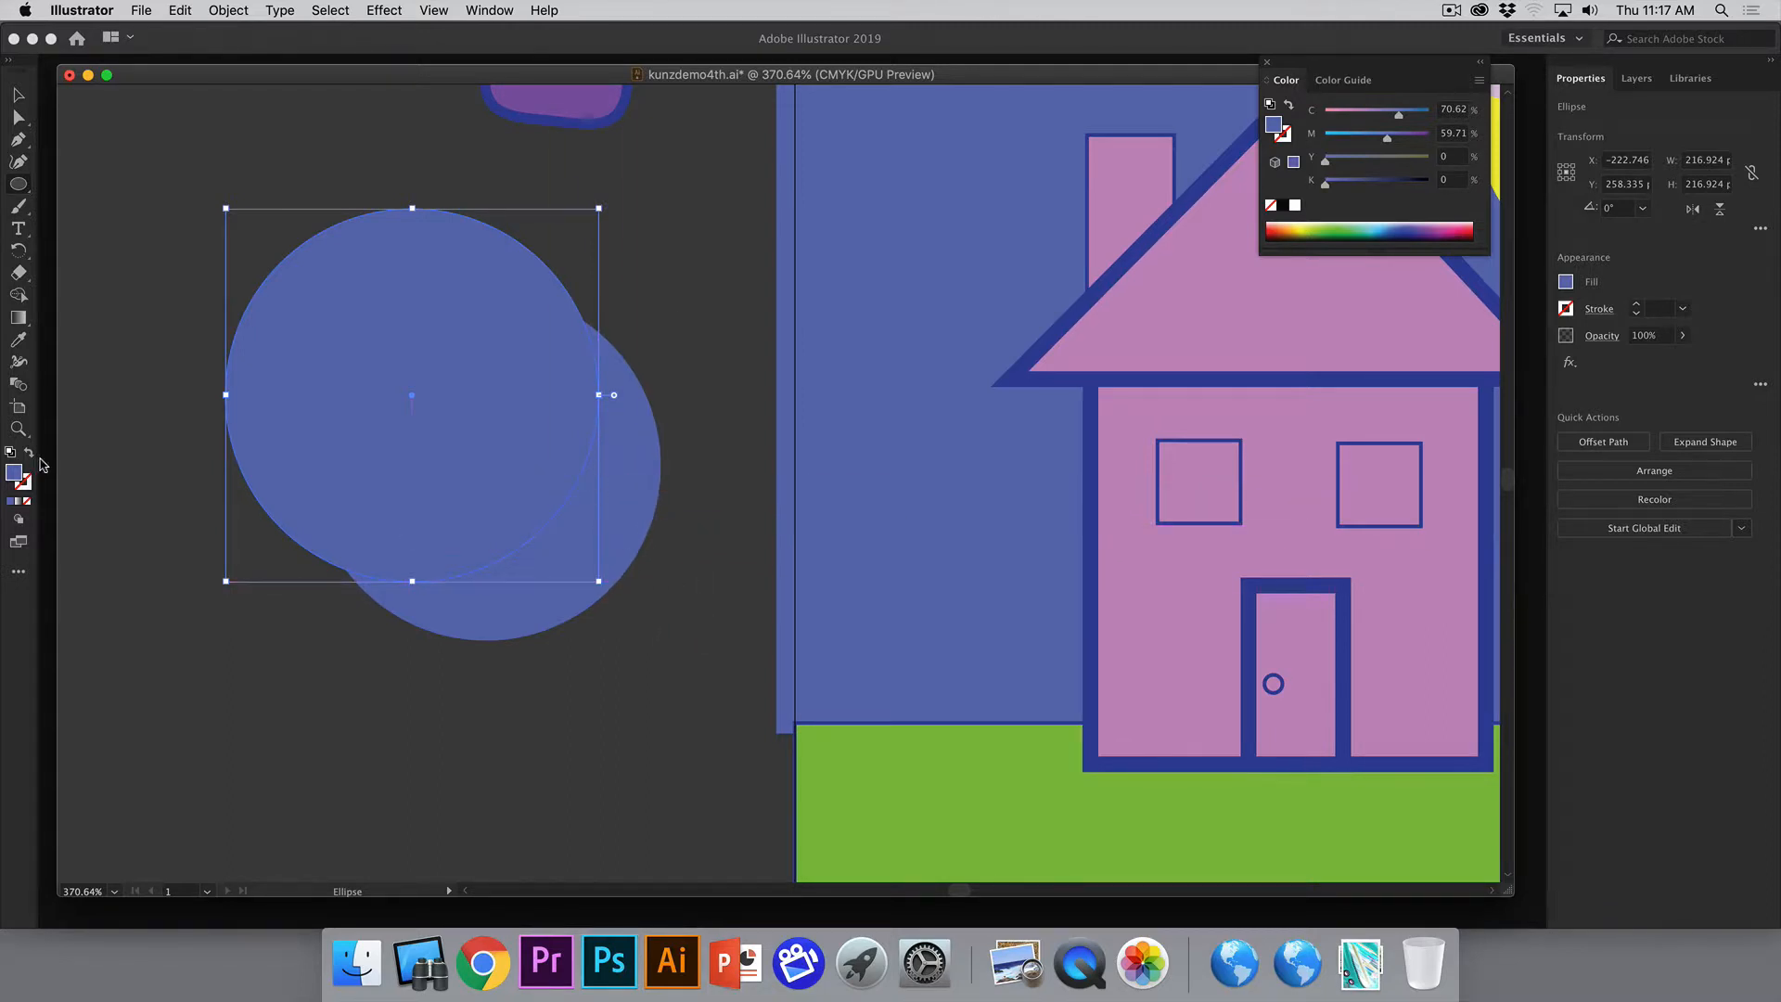
- Select both overlapping blue circles for shaping with the Shape Builder tool
left_click(18, 94)
left_click(621, 726)
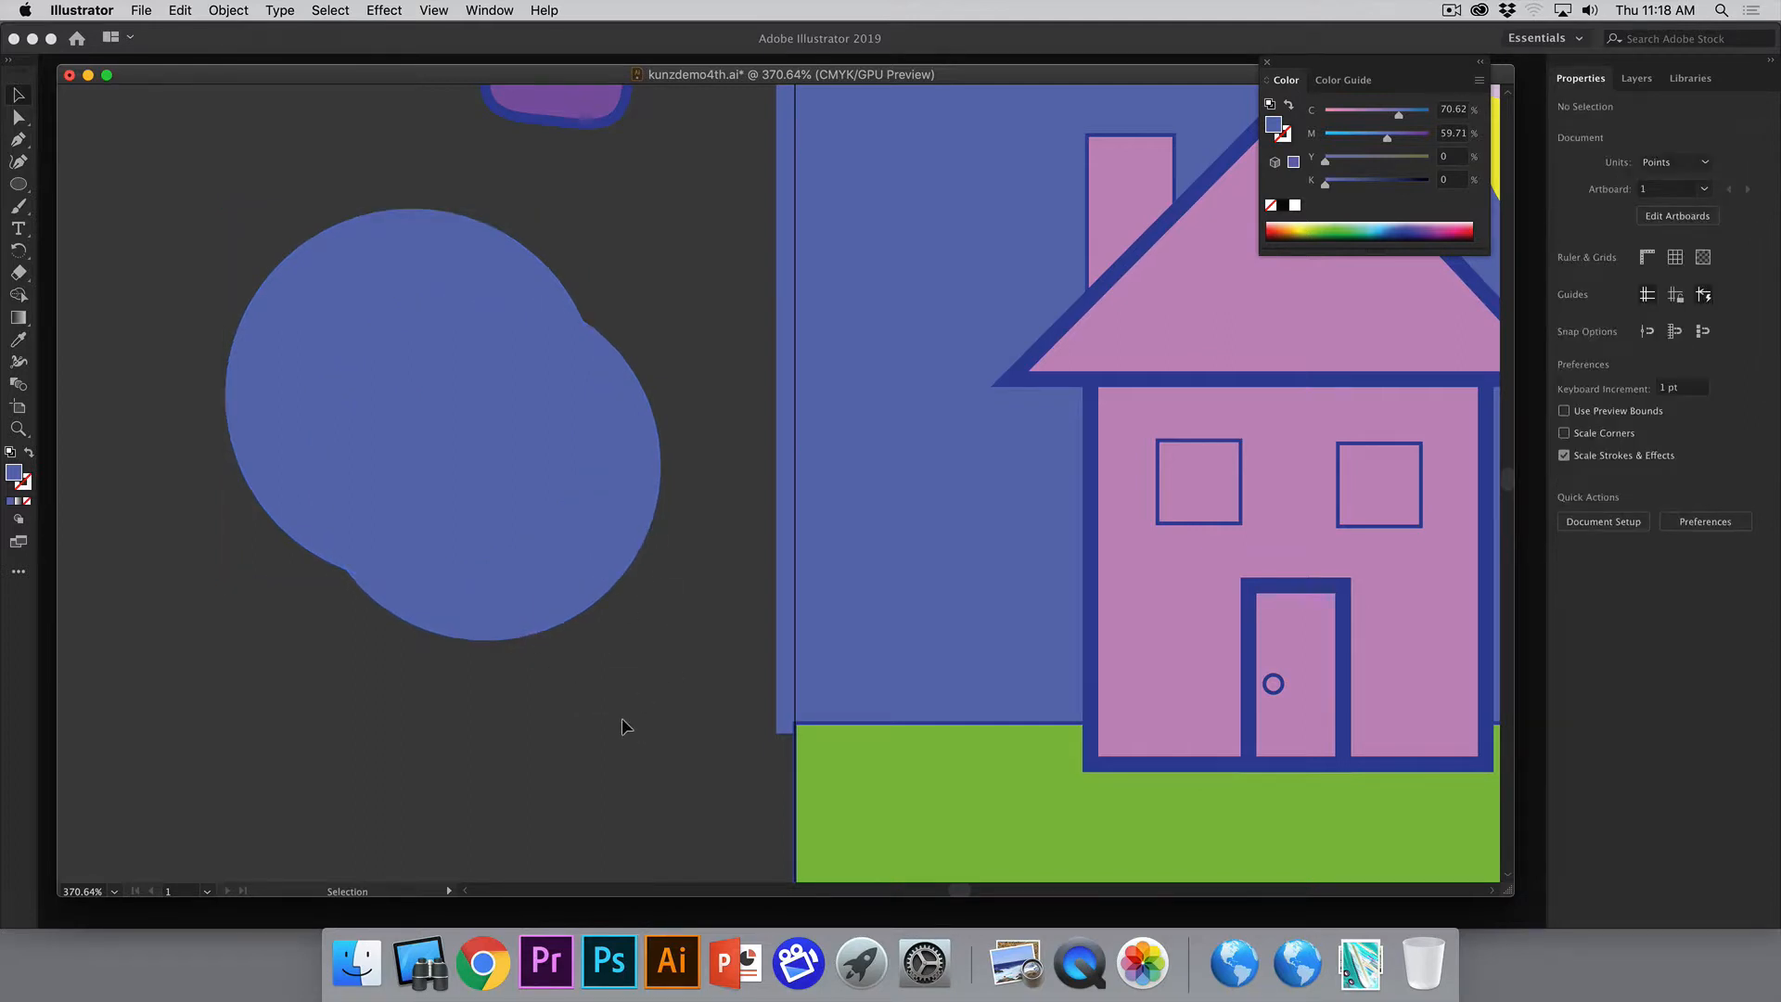
left_click_drag(373, 411, 371, 409)
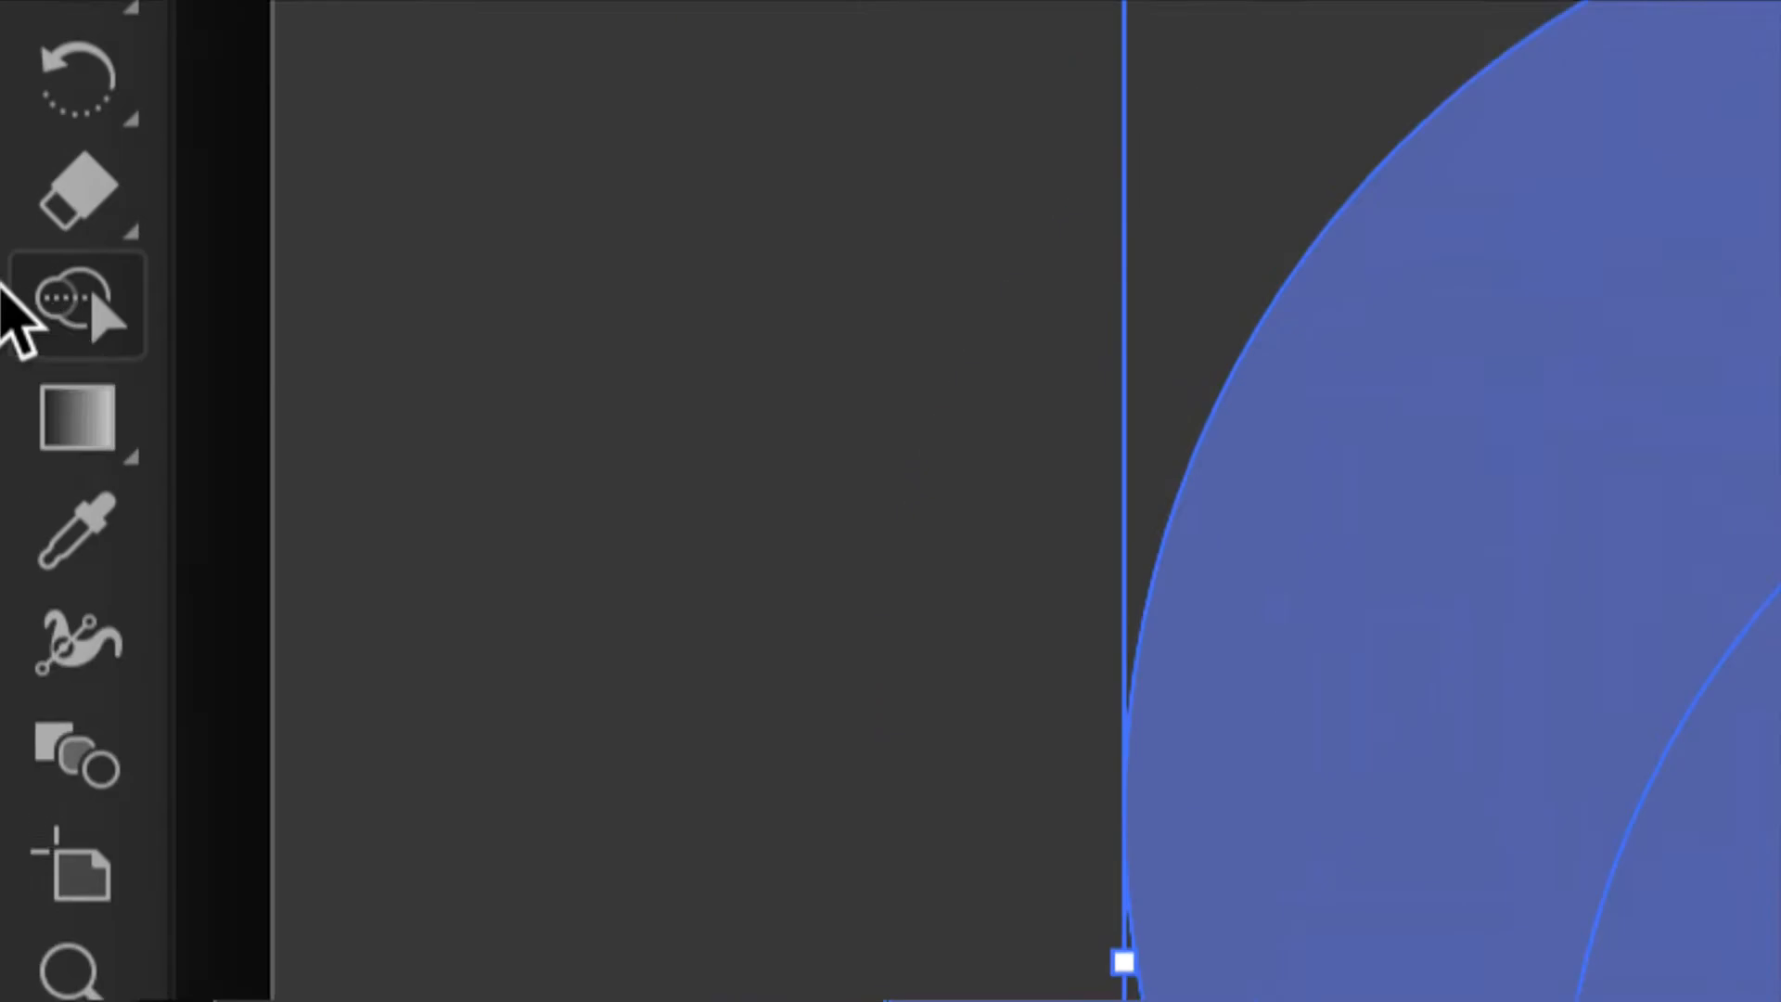
left_click(17, 296)
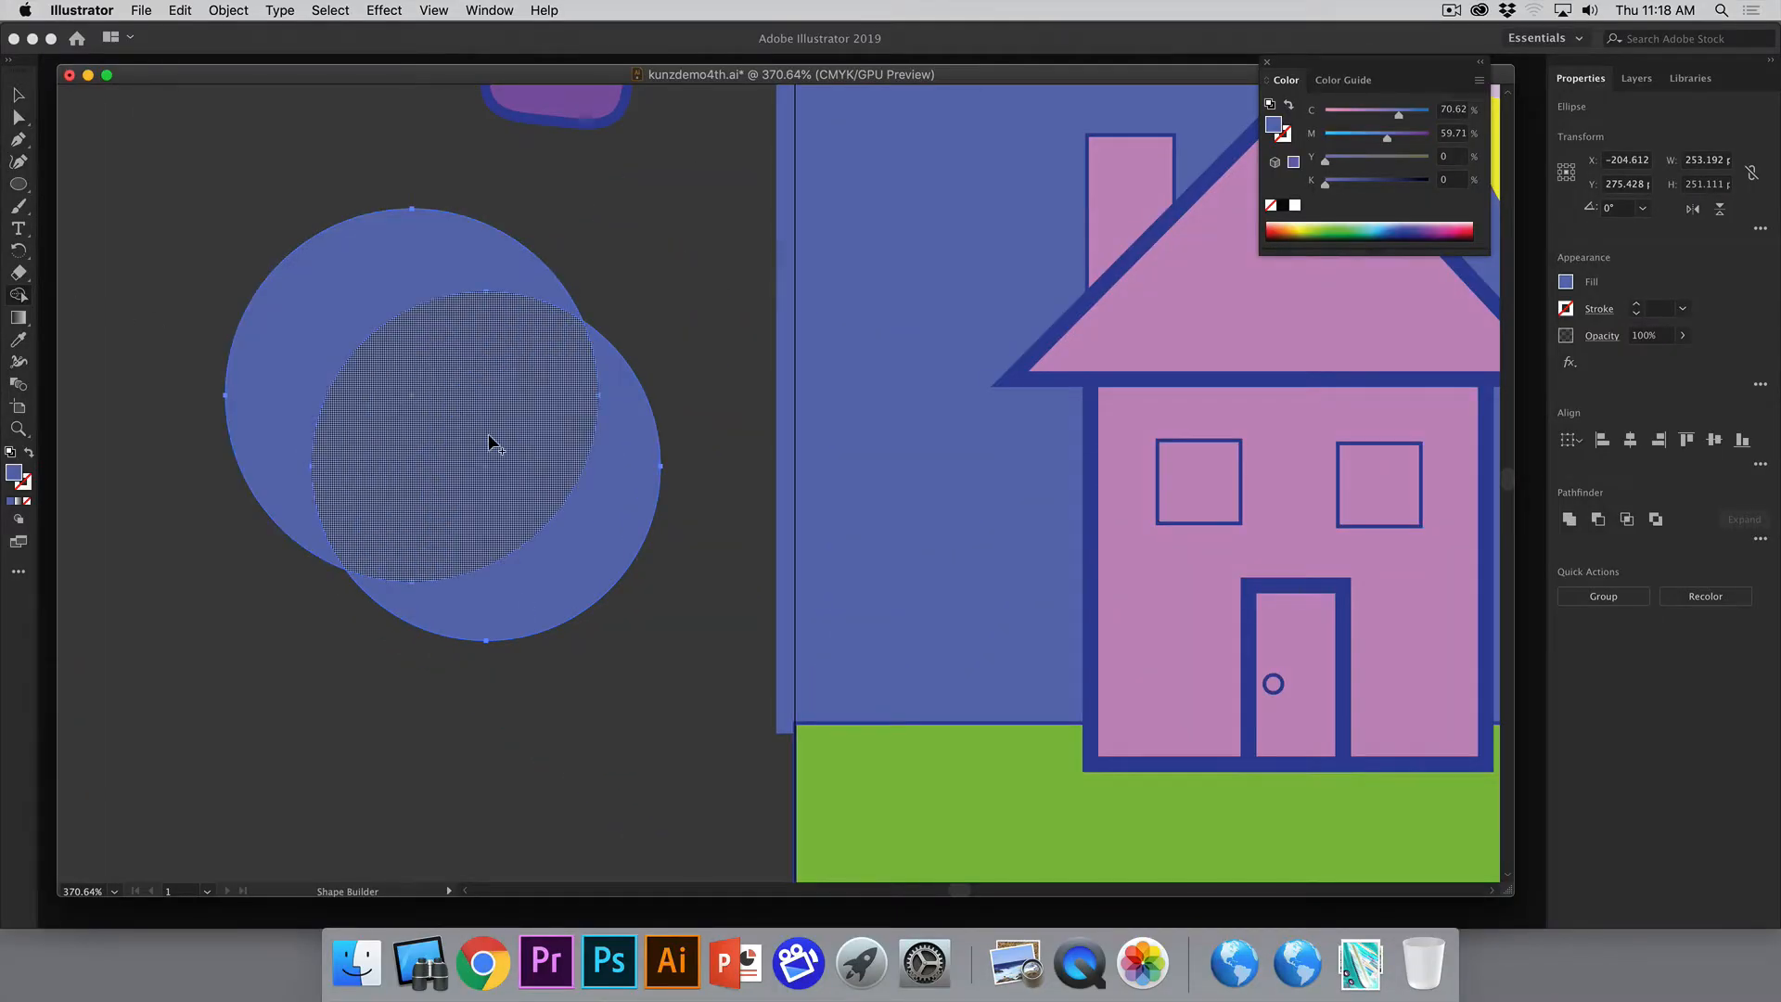
left_click(489, 440)
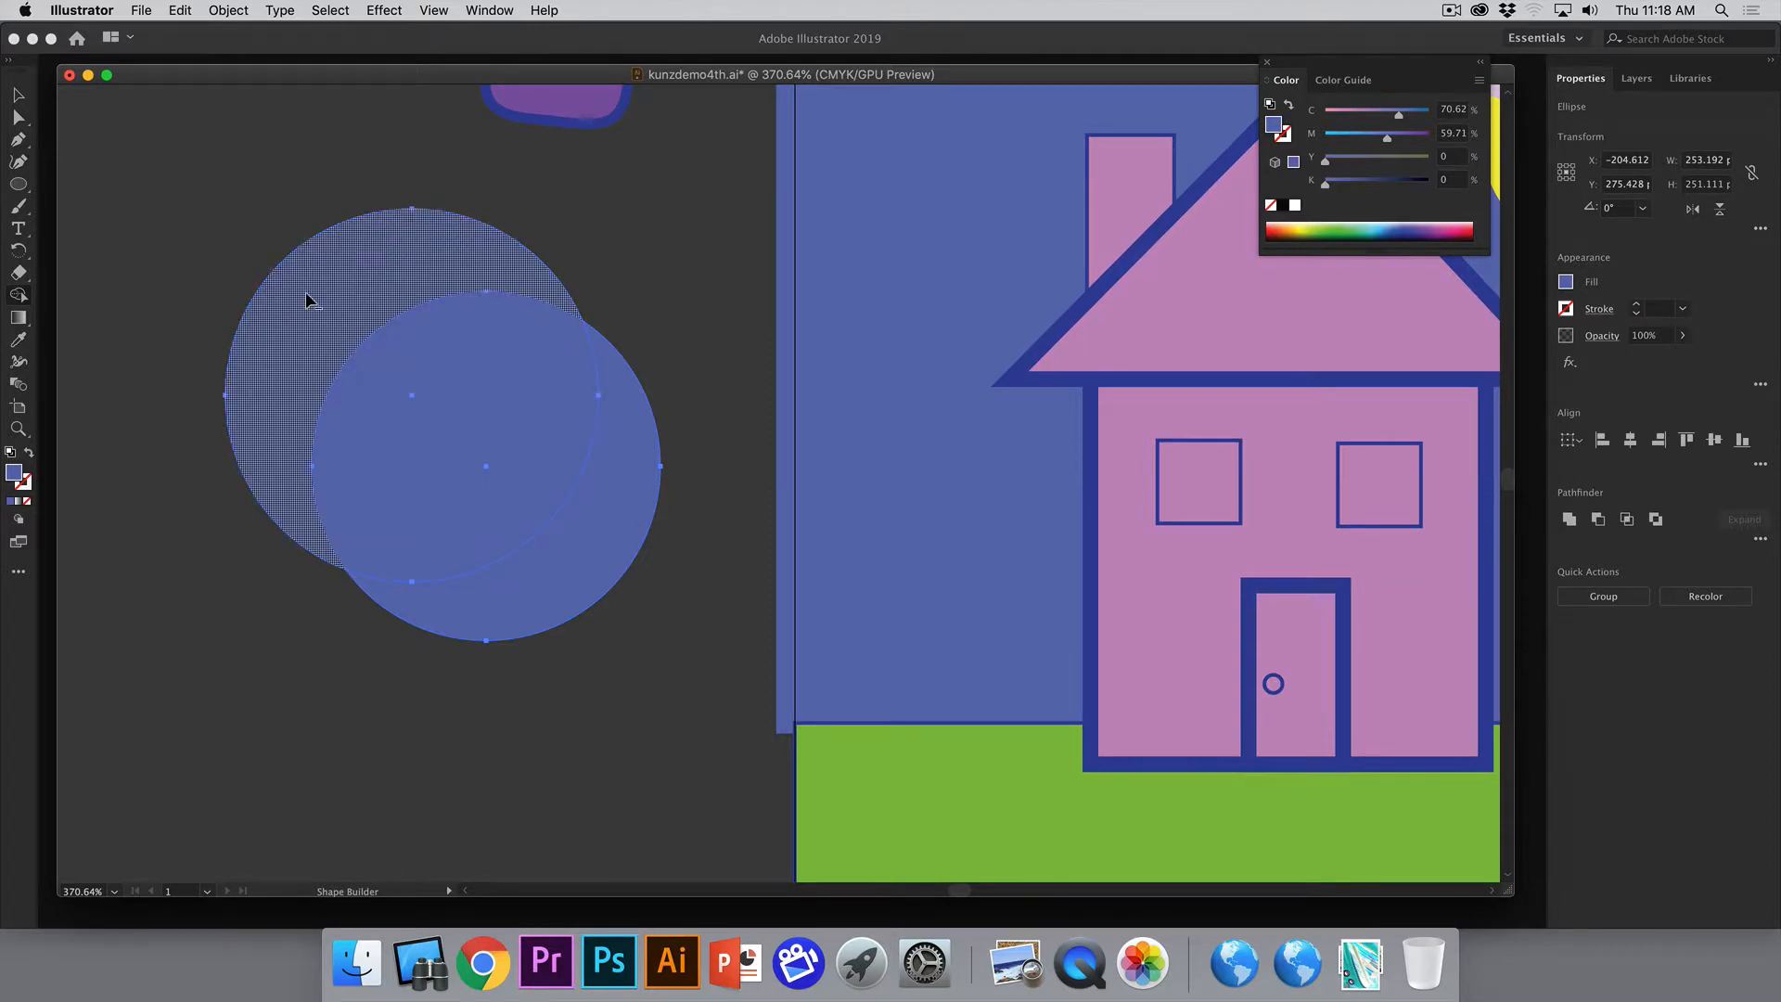
left_click_drag(311, 297, 476, 403)
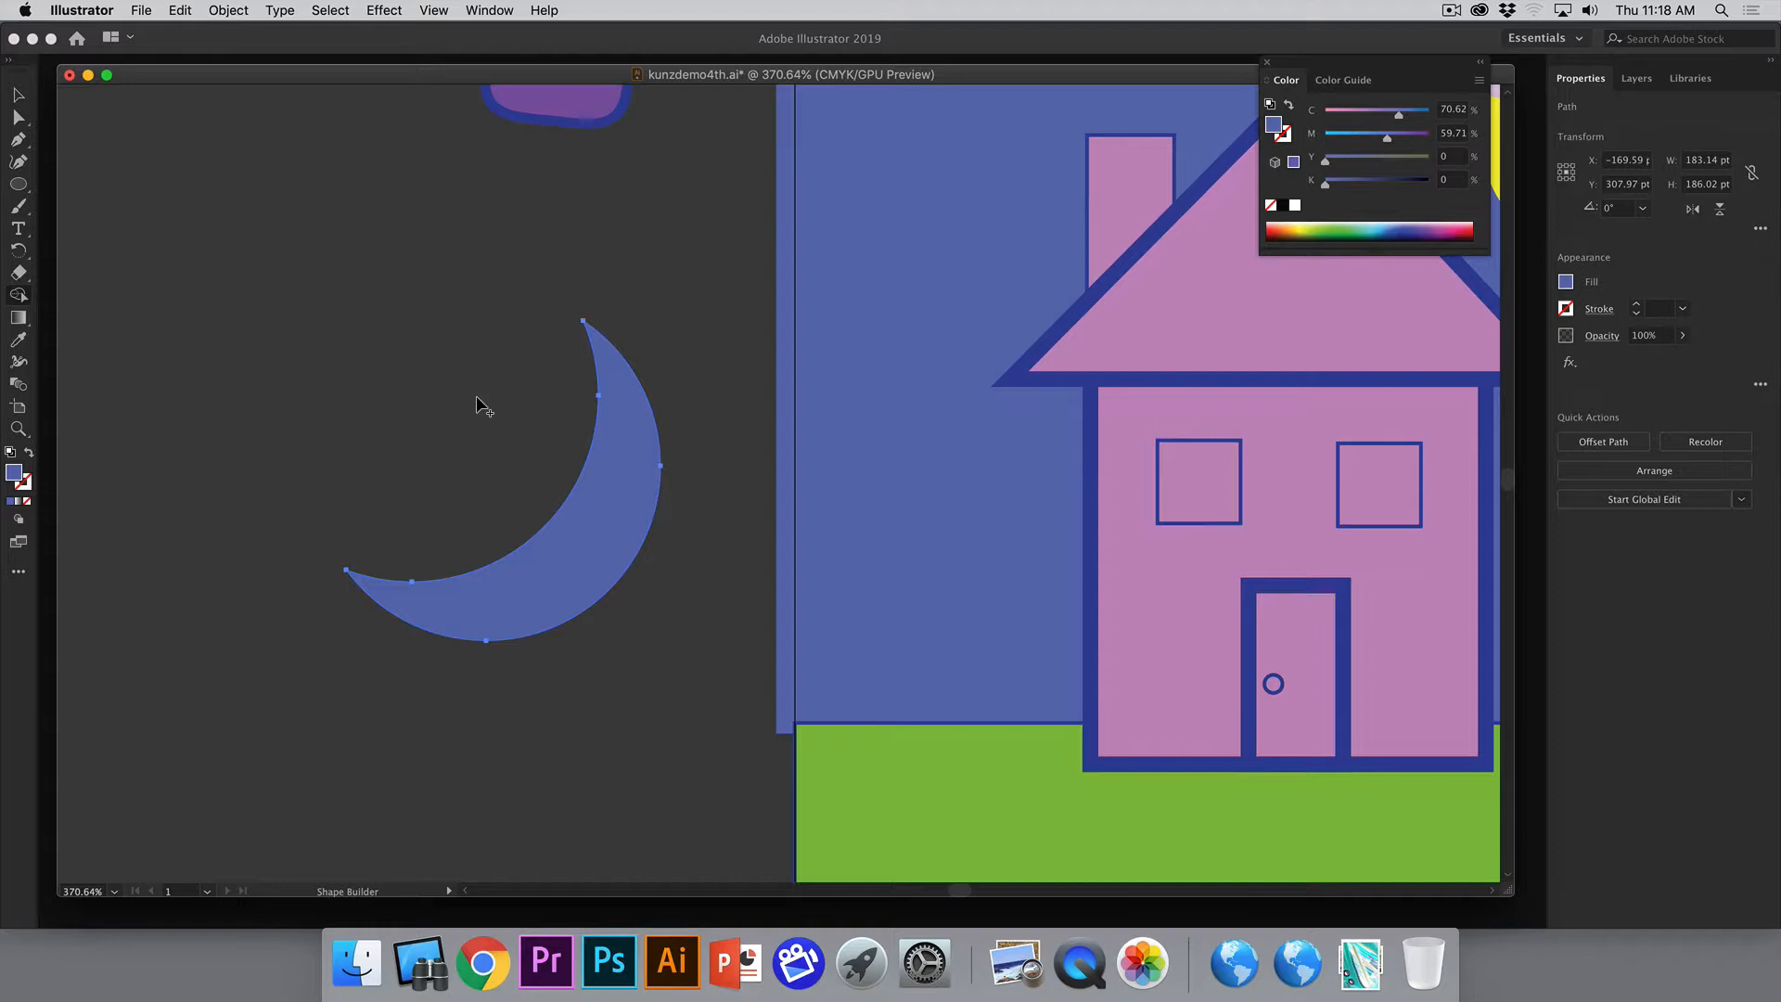
key("super+z")
key("super+z")
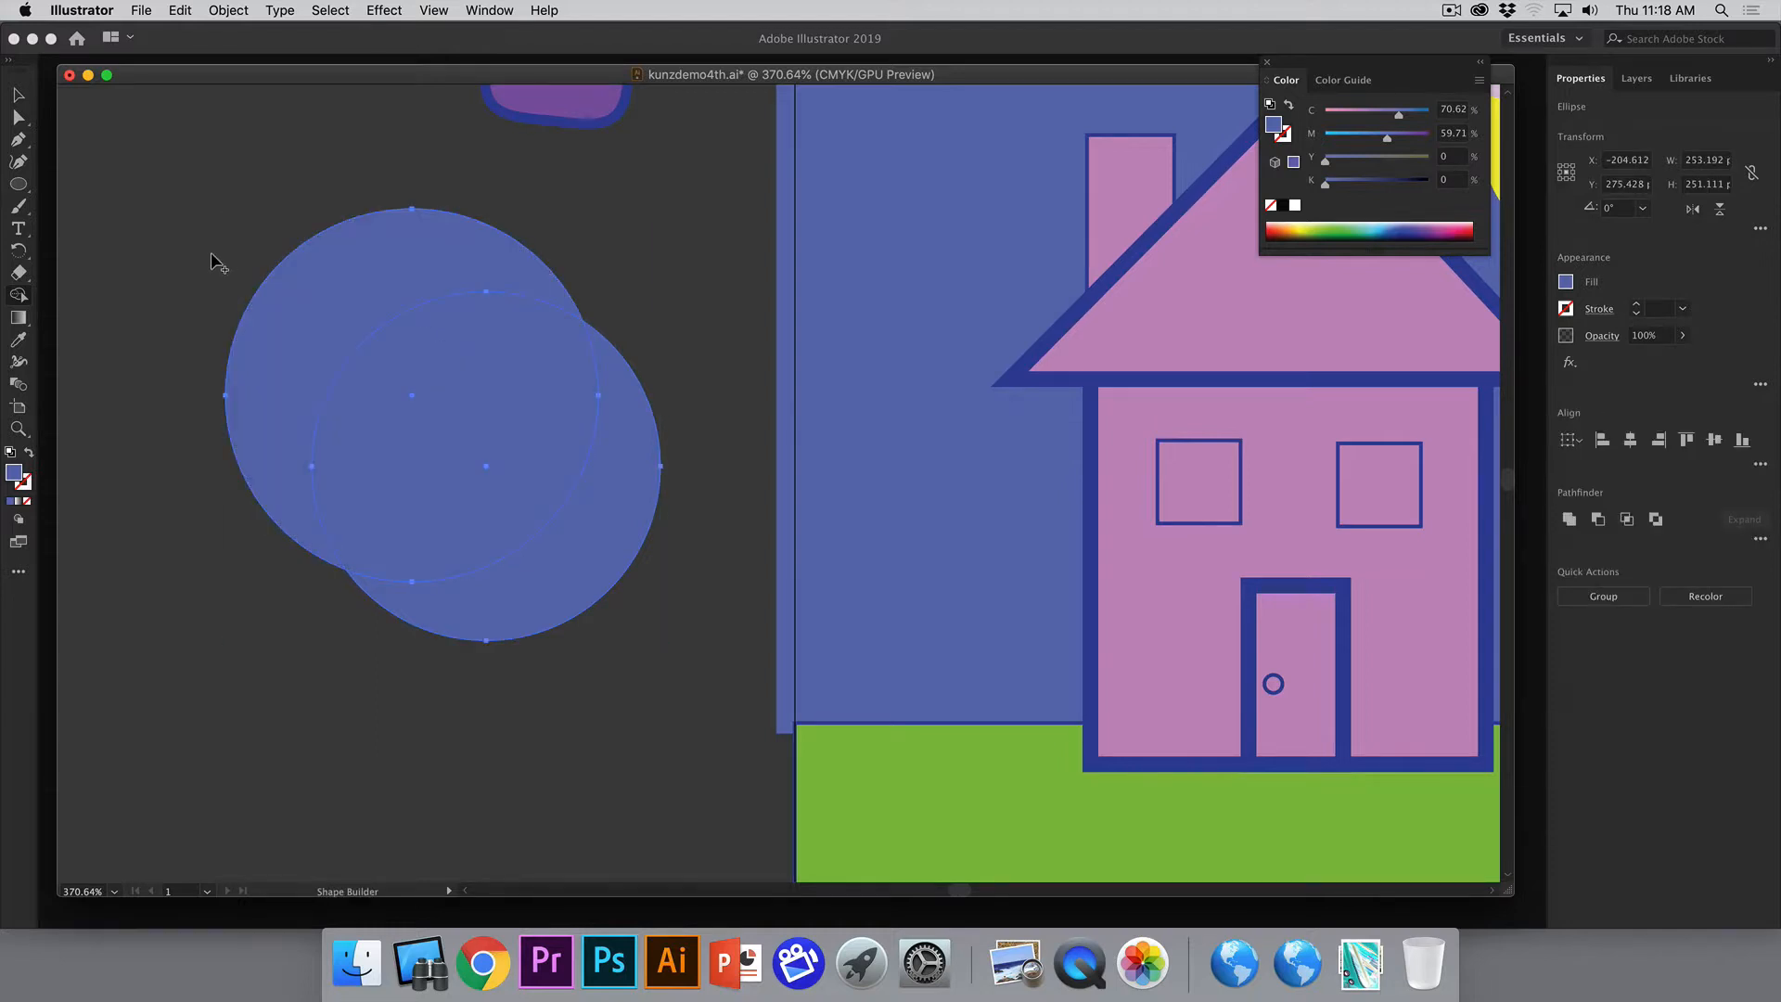
- Subtract the upper-left circle, including the overlap, with the Shape Builder tool to leave a crescent moon
left_click_drag(201, 237, 469, 413)
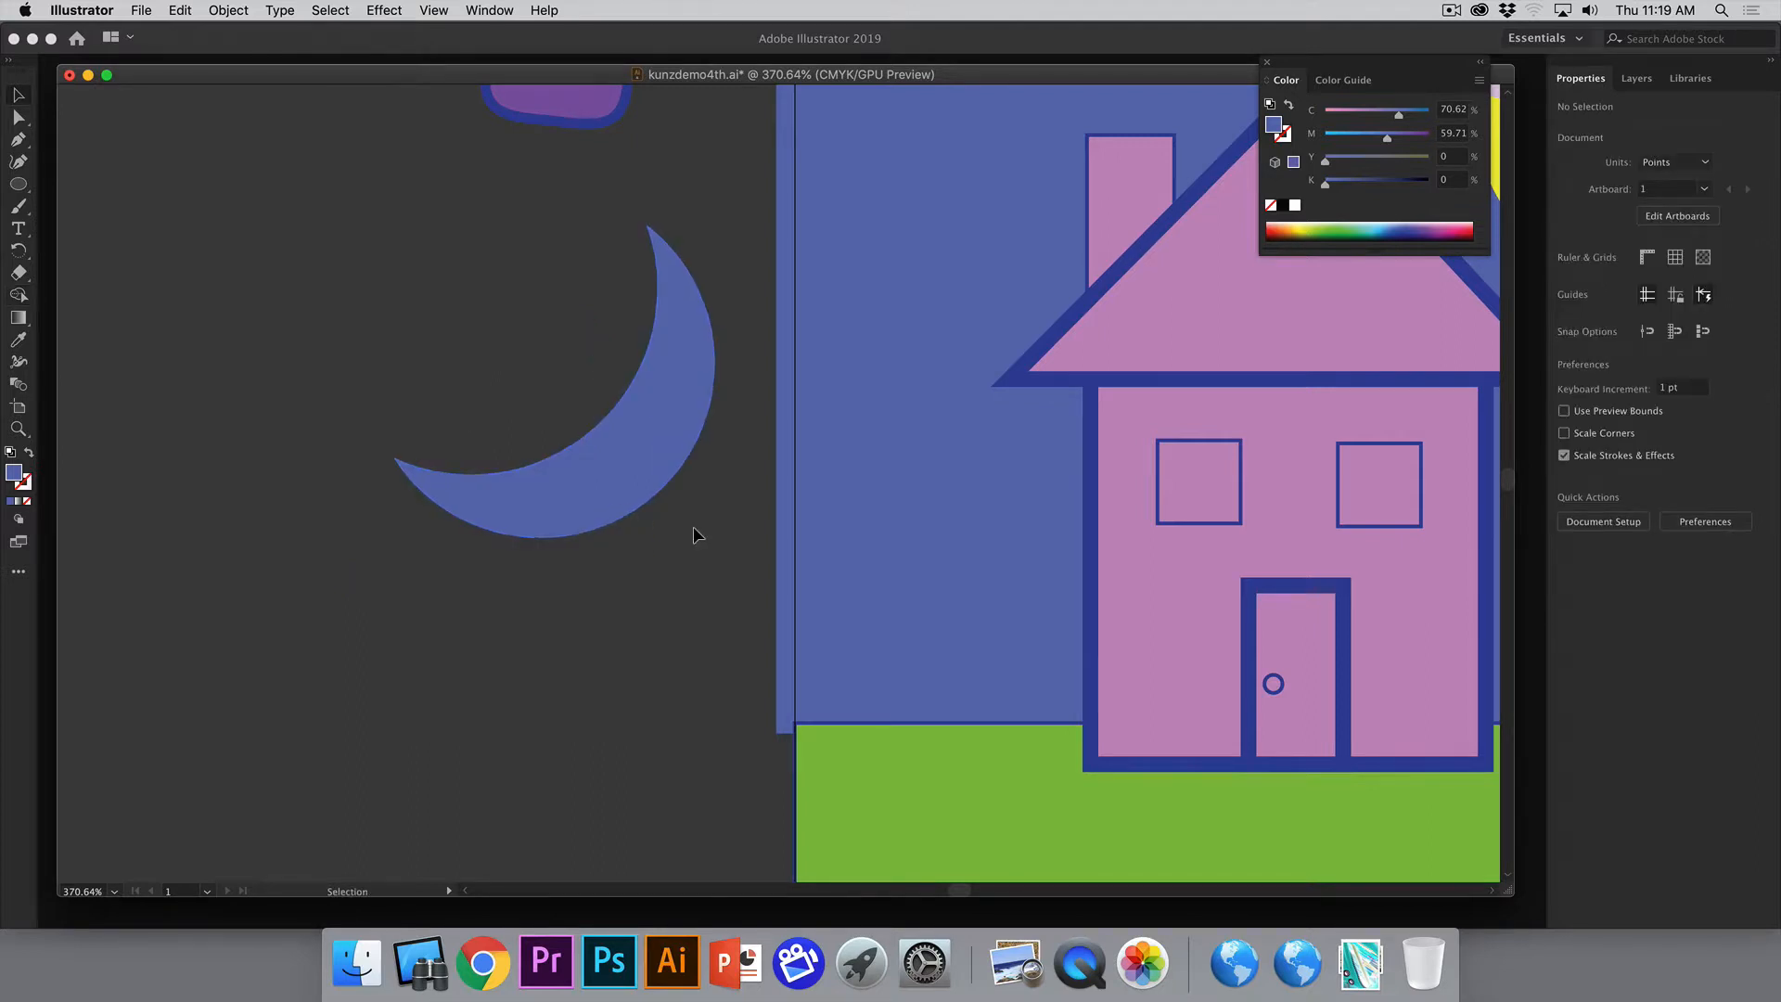
- Recolor the crescent moon with the sun's yellow using the Eyedropper tool, trying the roof's pink fill and blue outline in between
scroll(693, 526, "right", 6)
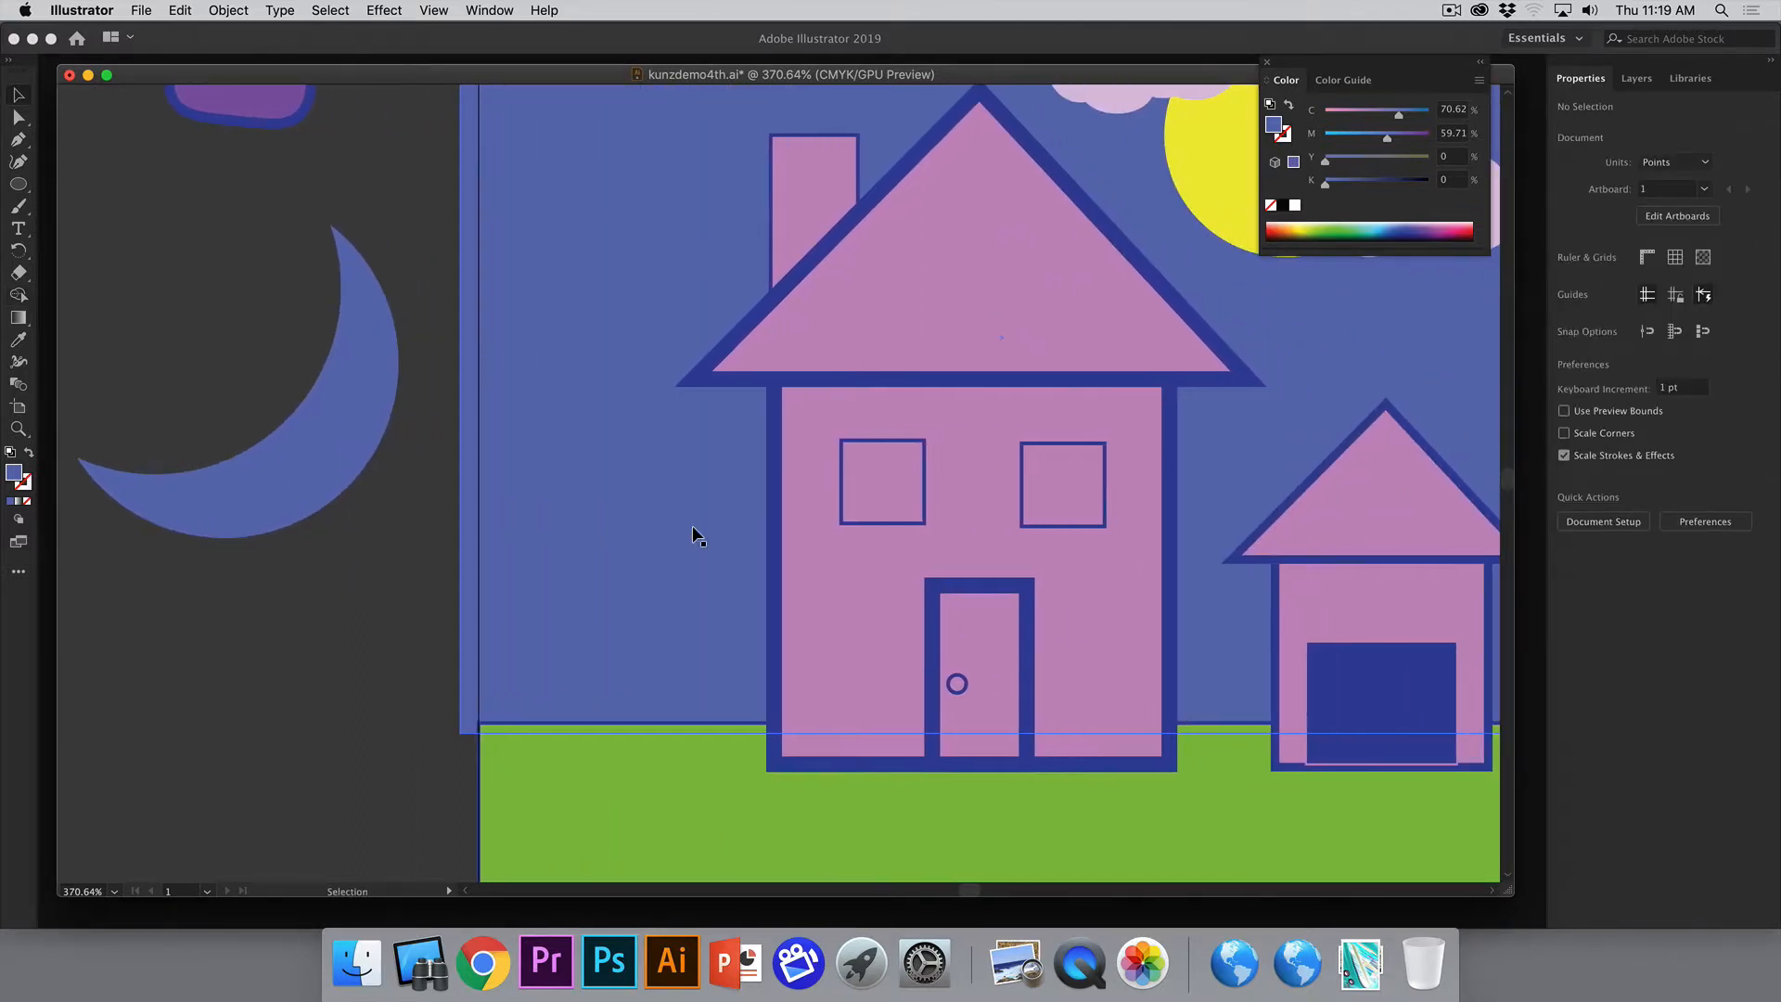
scroll(692, 525, "up", 5)
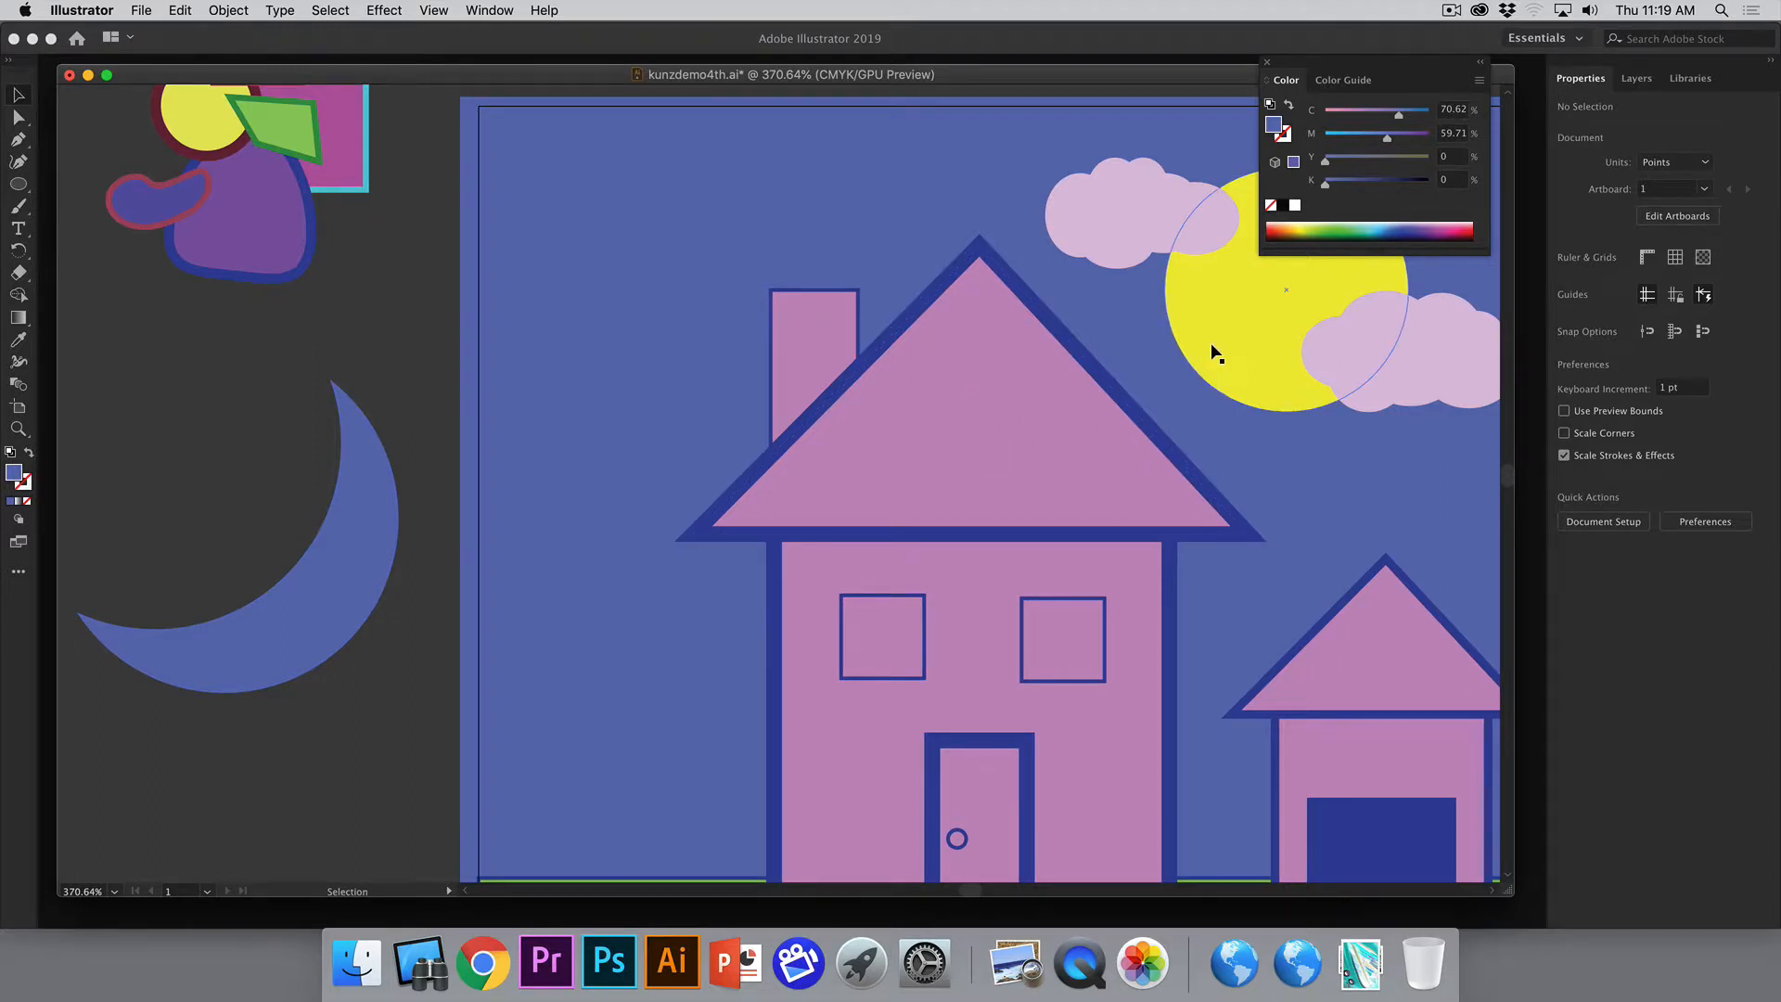
left_click(359, 522)
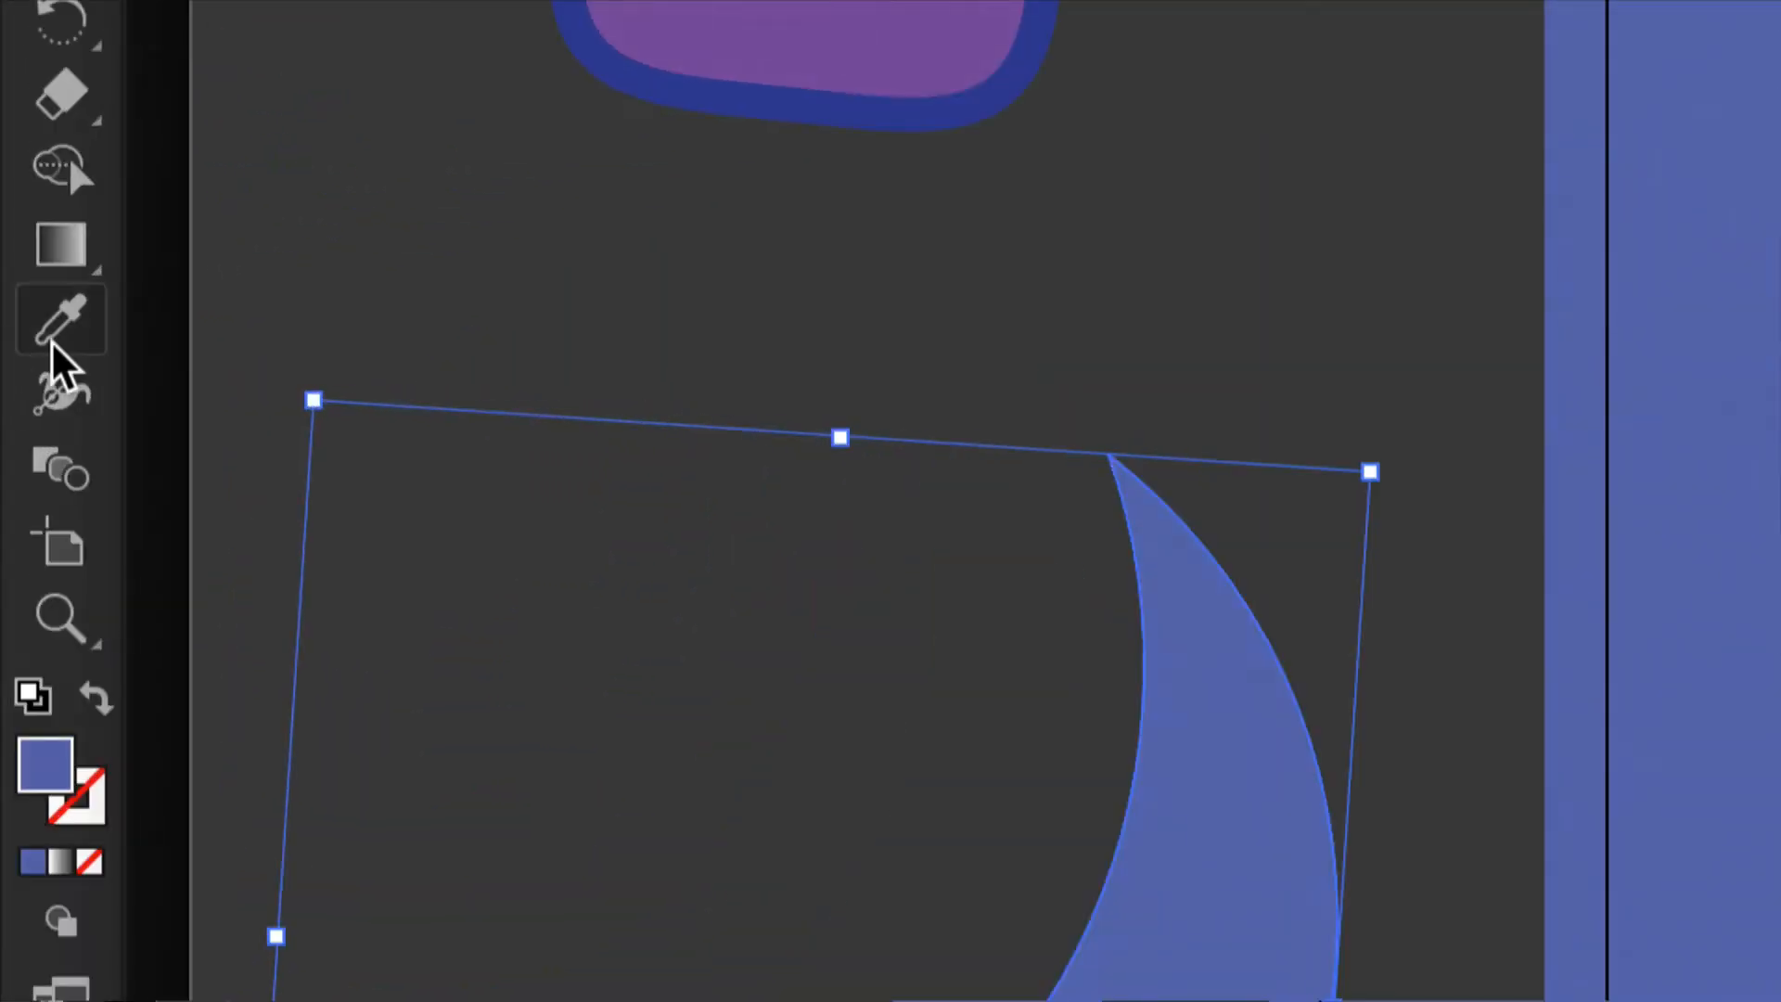
left_click(17, 343)
left_click(55, 345)
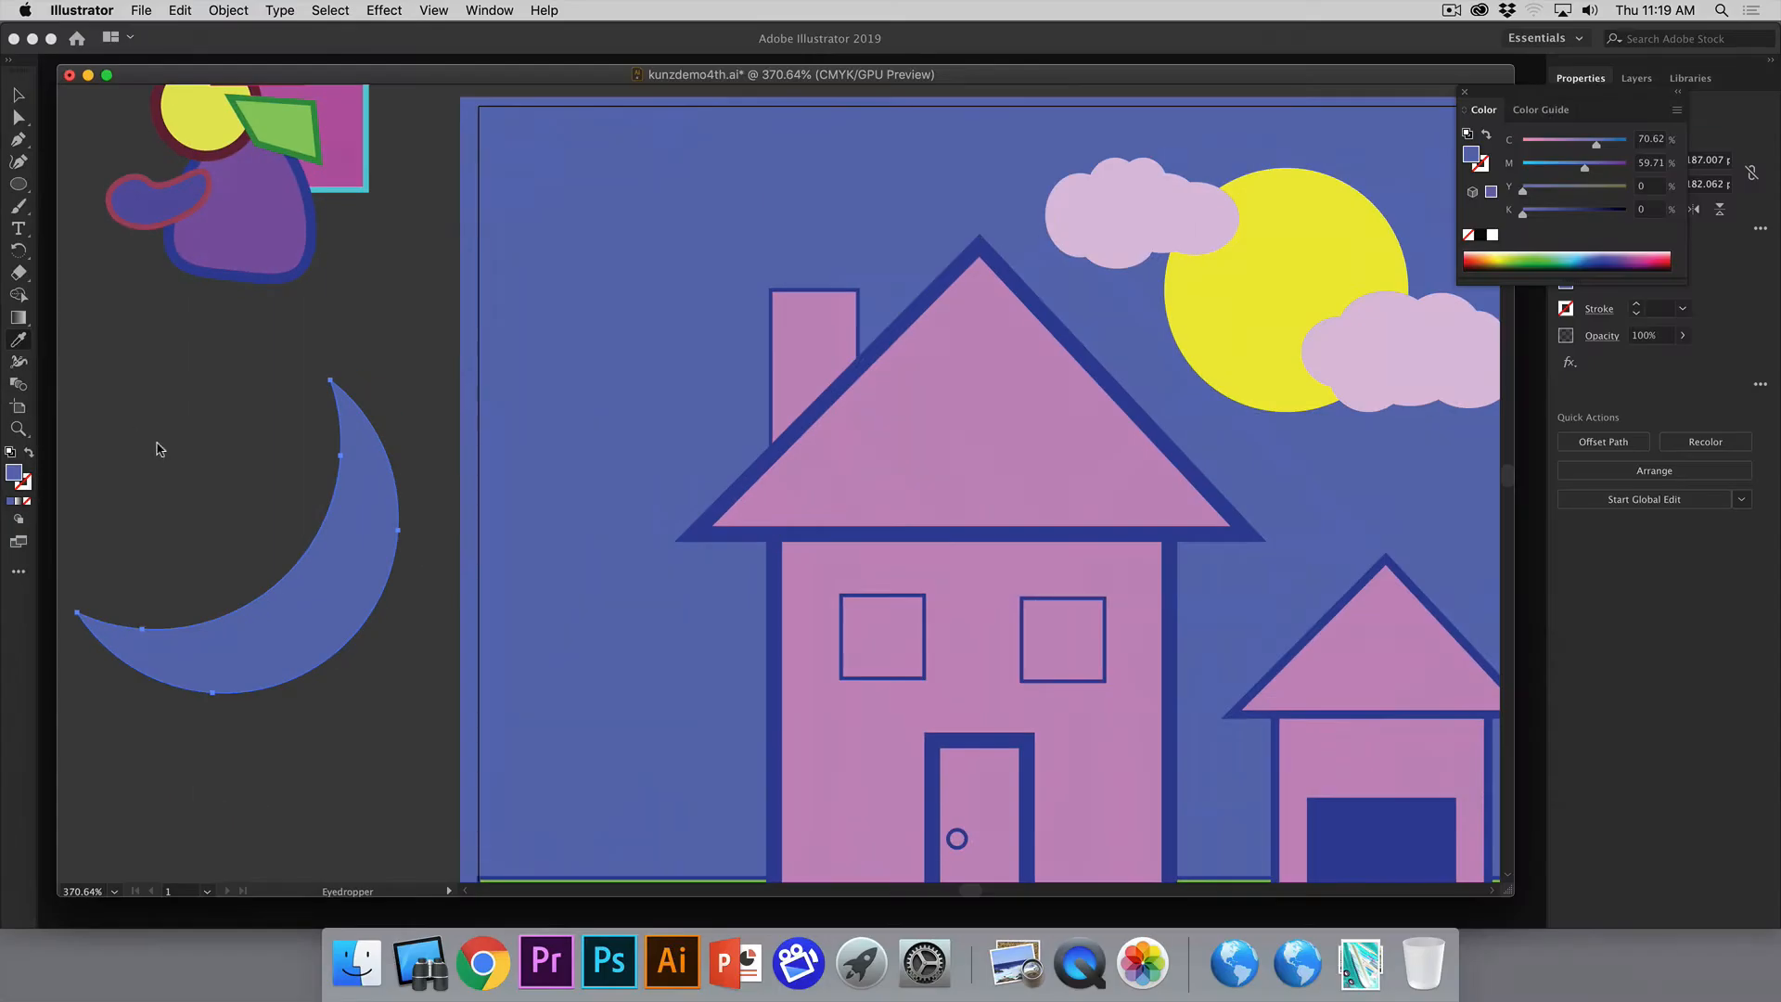
left_click(1240, 293)
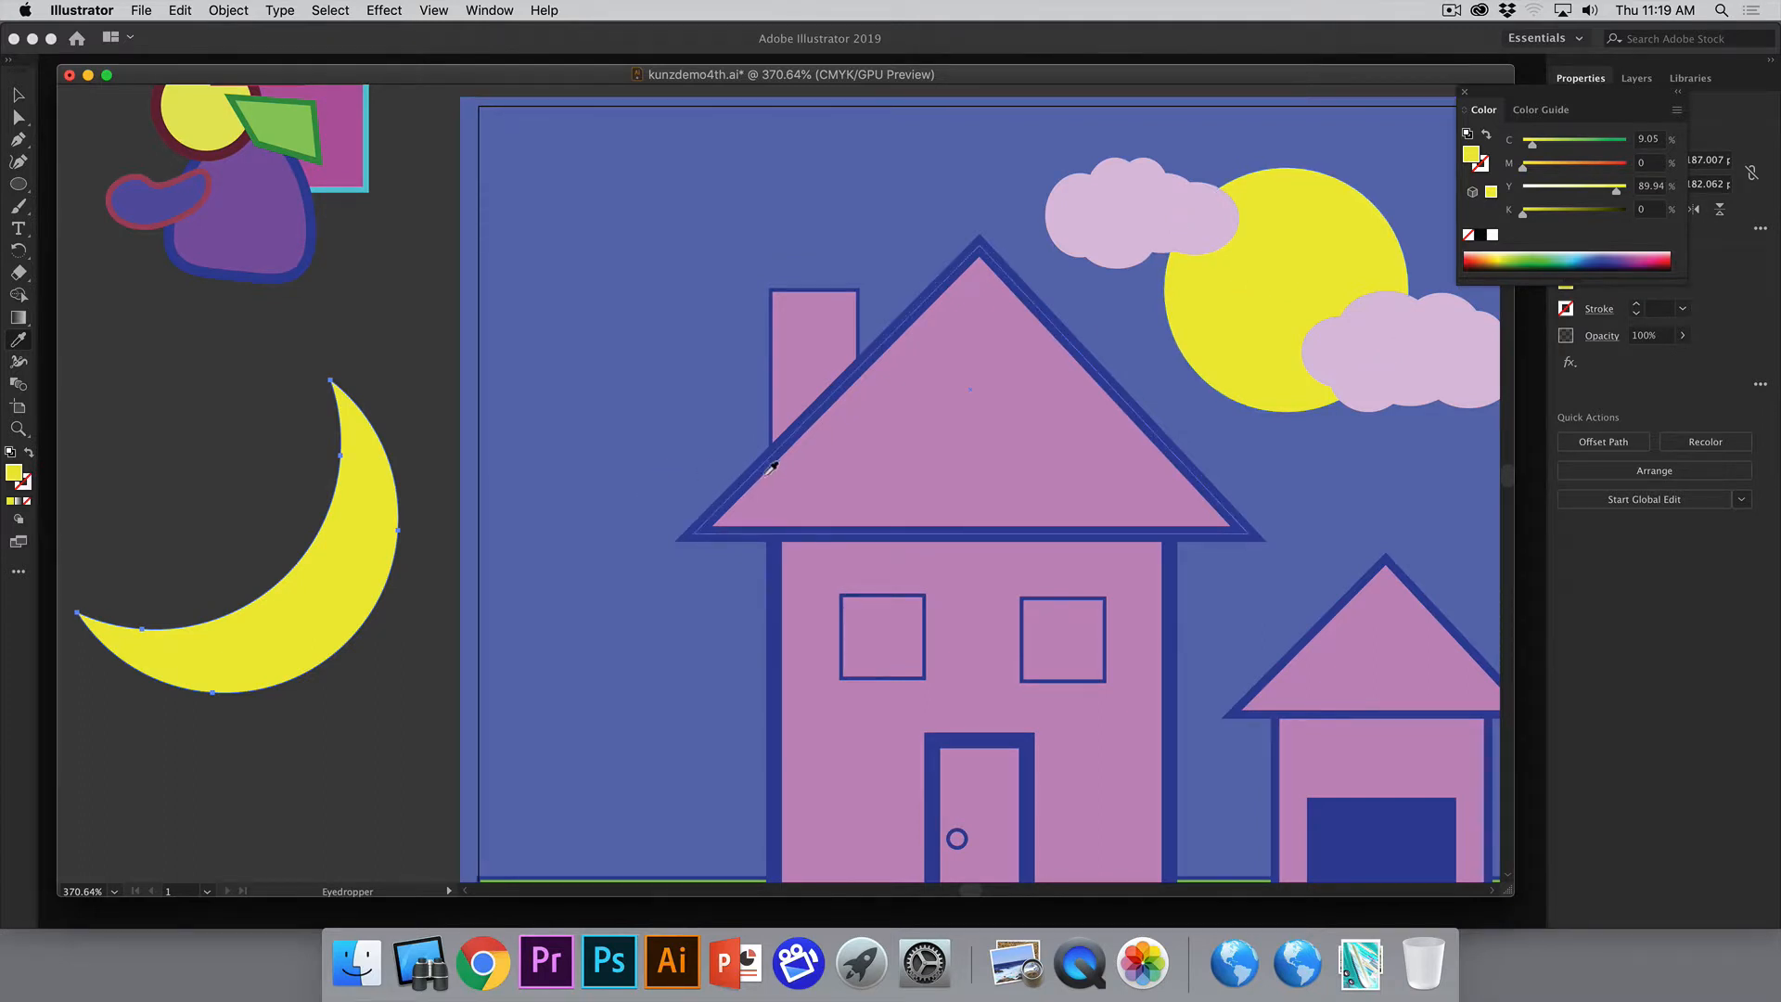
left_click(945, 415)
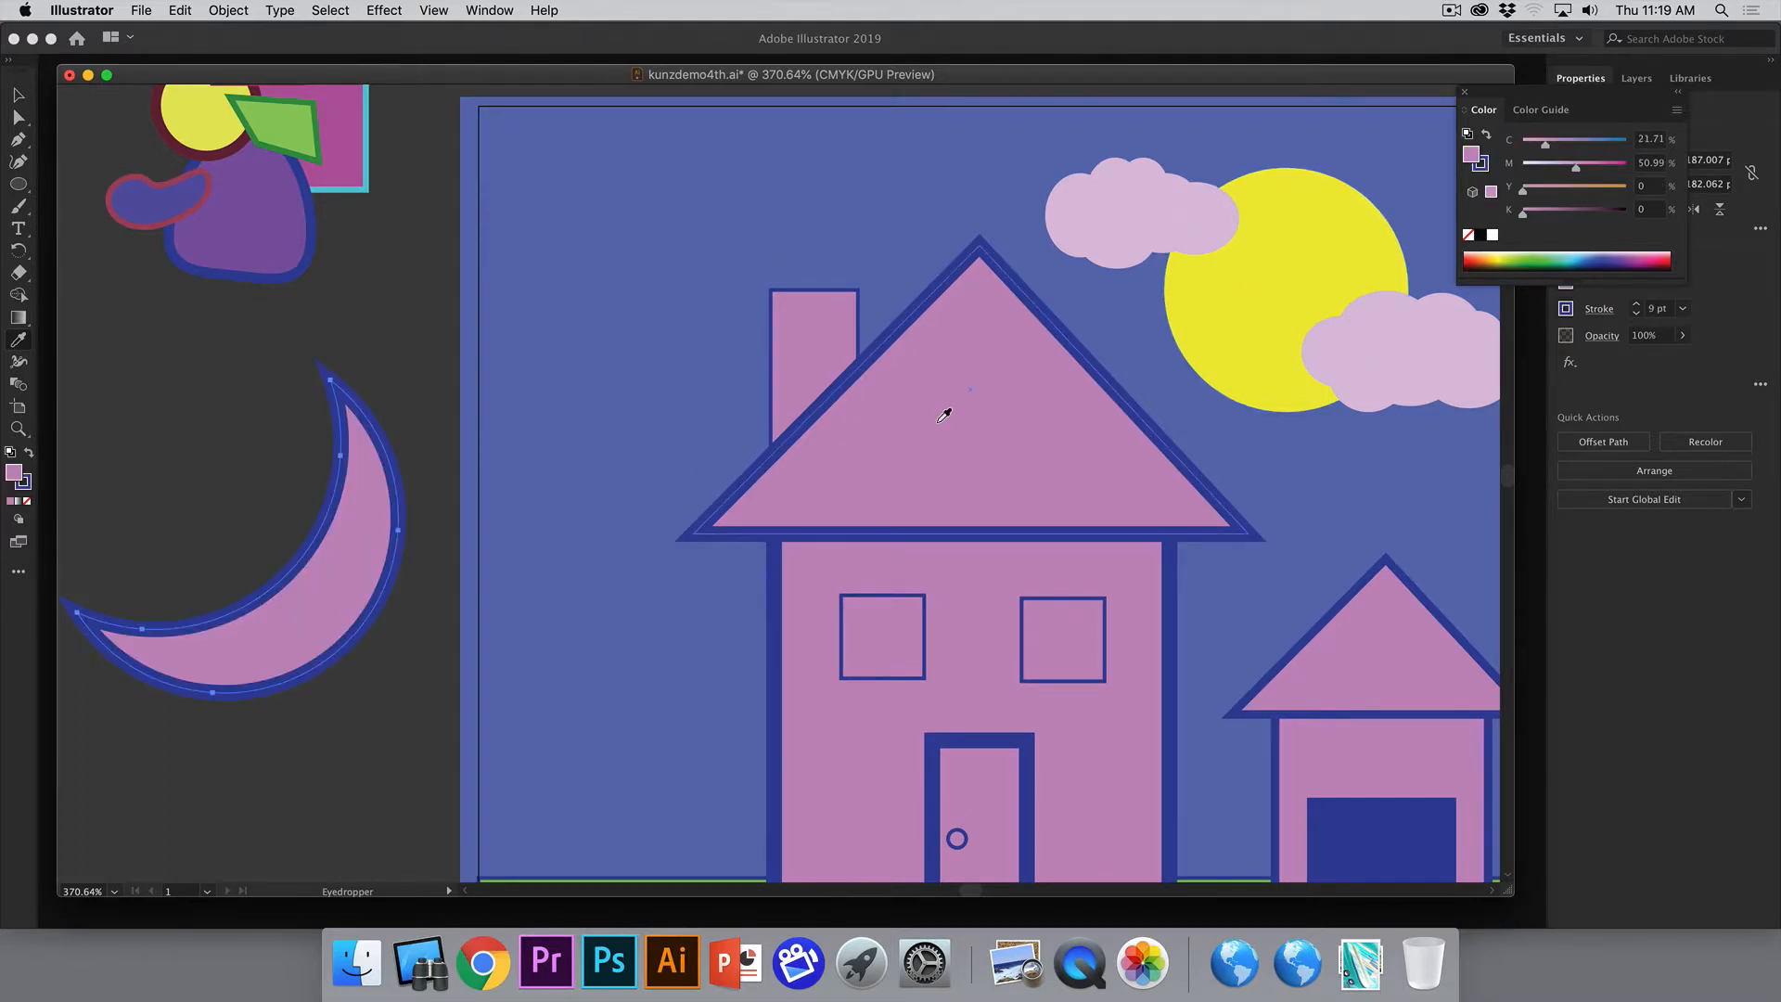
left_click(1226, 315)
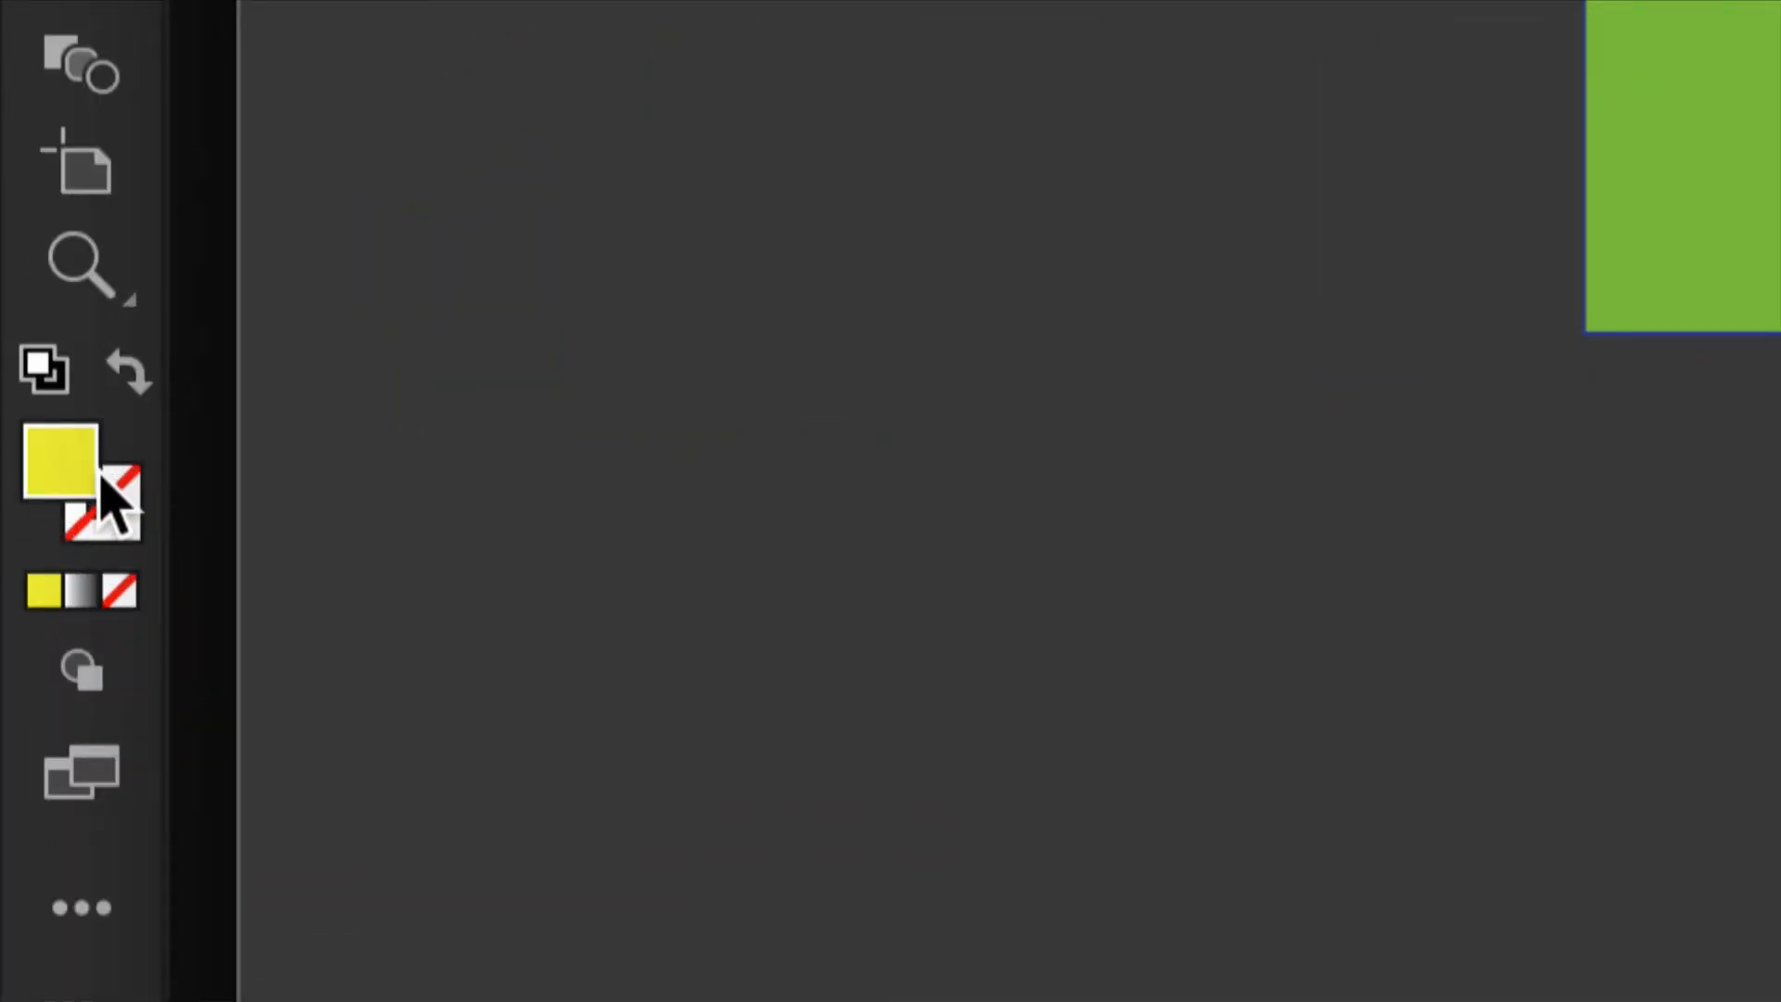
- Swap the yellow fill with the empty stroke and change the stroke color to dark green
left_click(130, 371)
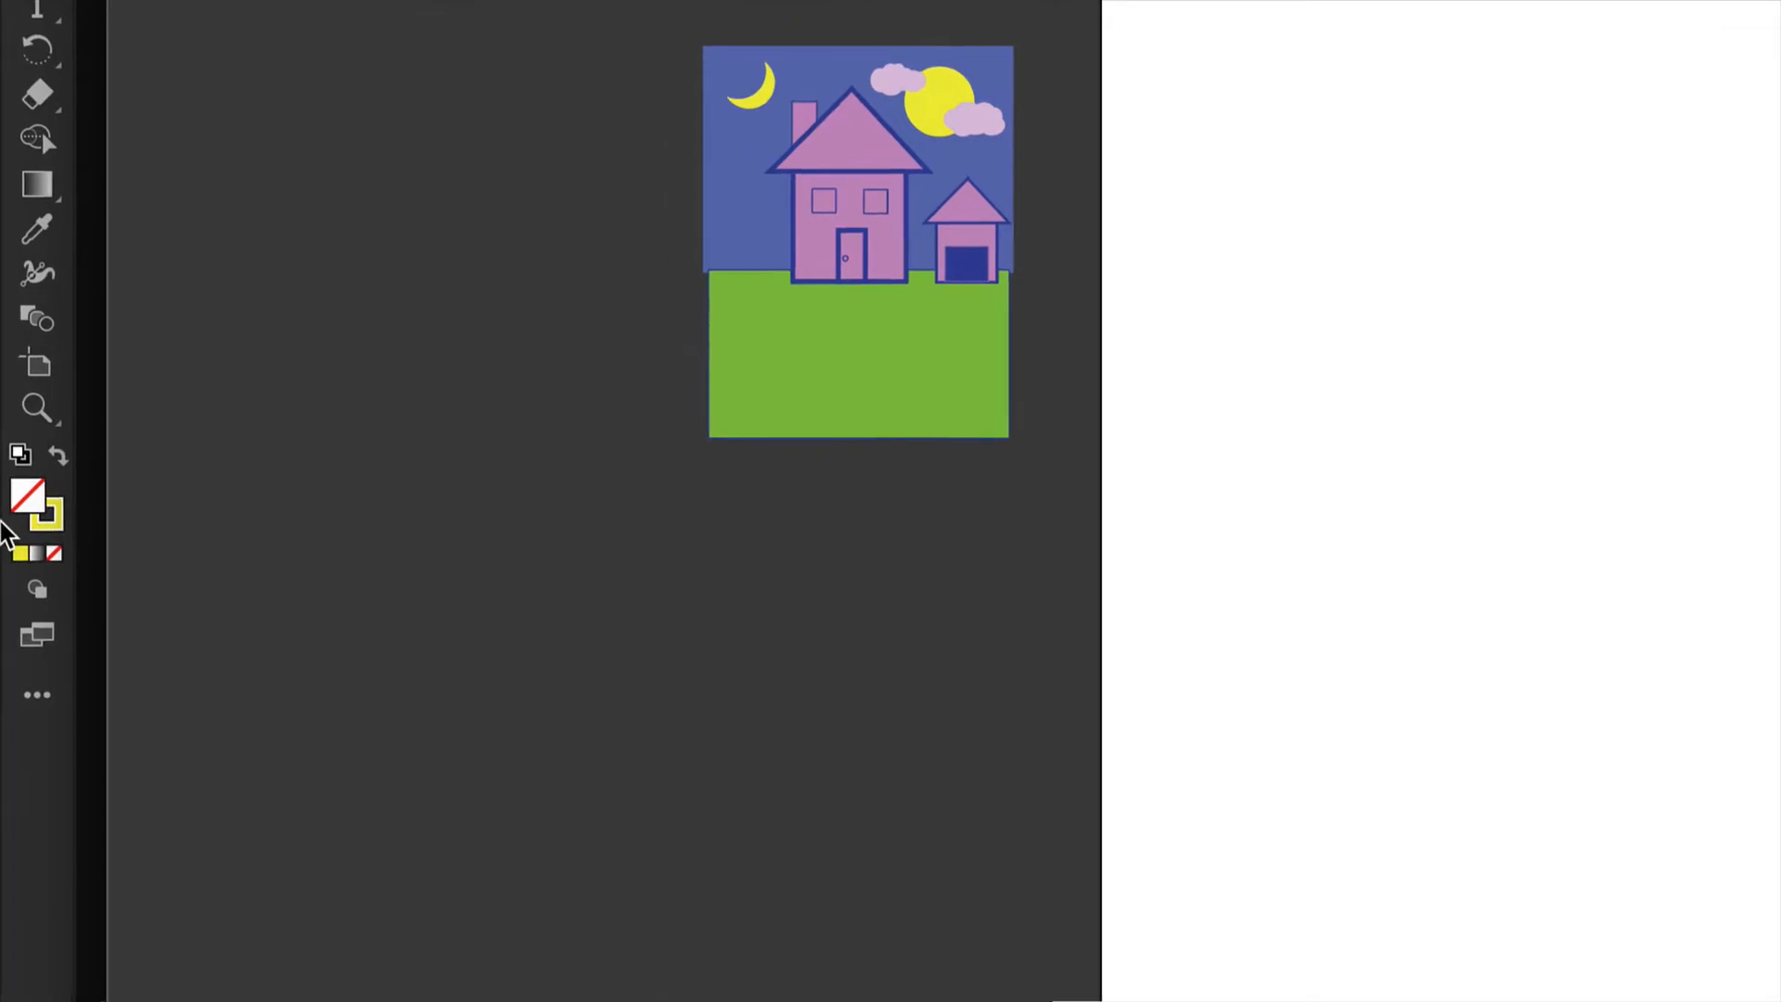
double_click(59, 527)
left_click(1049, 371)
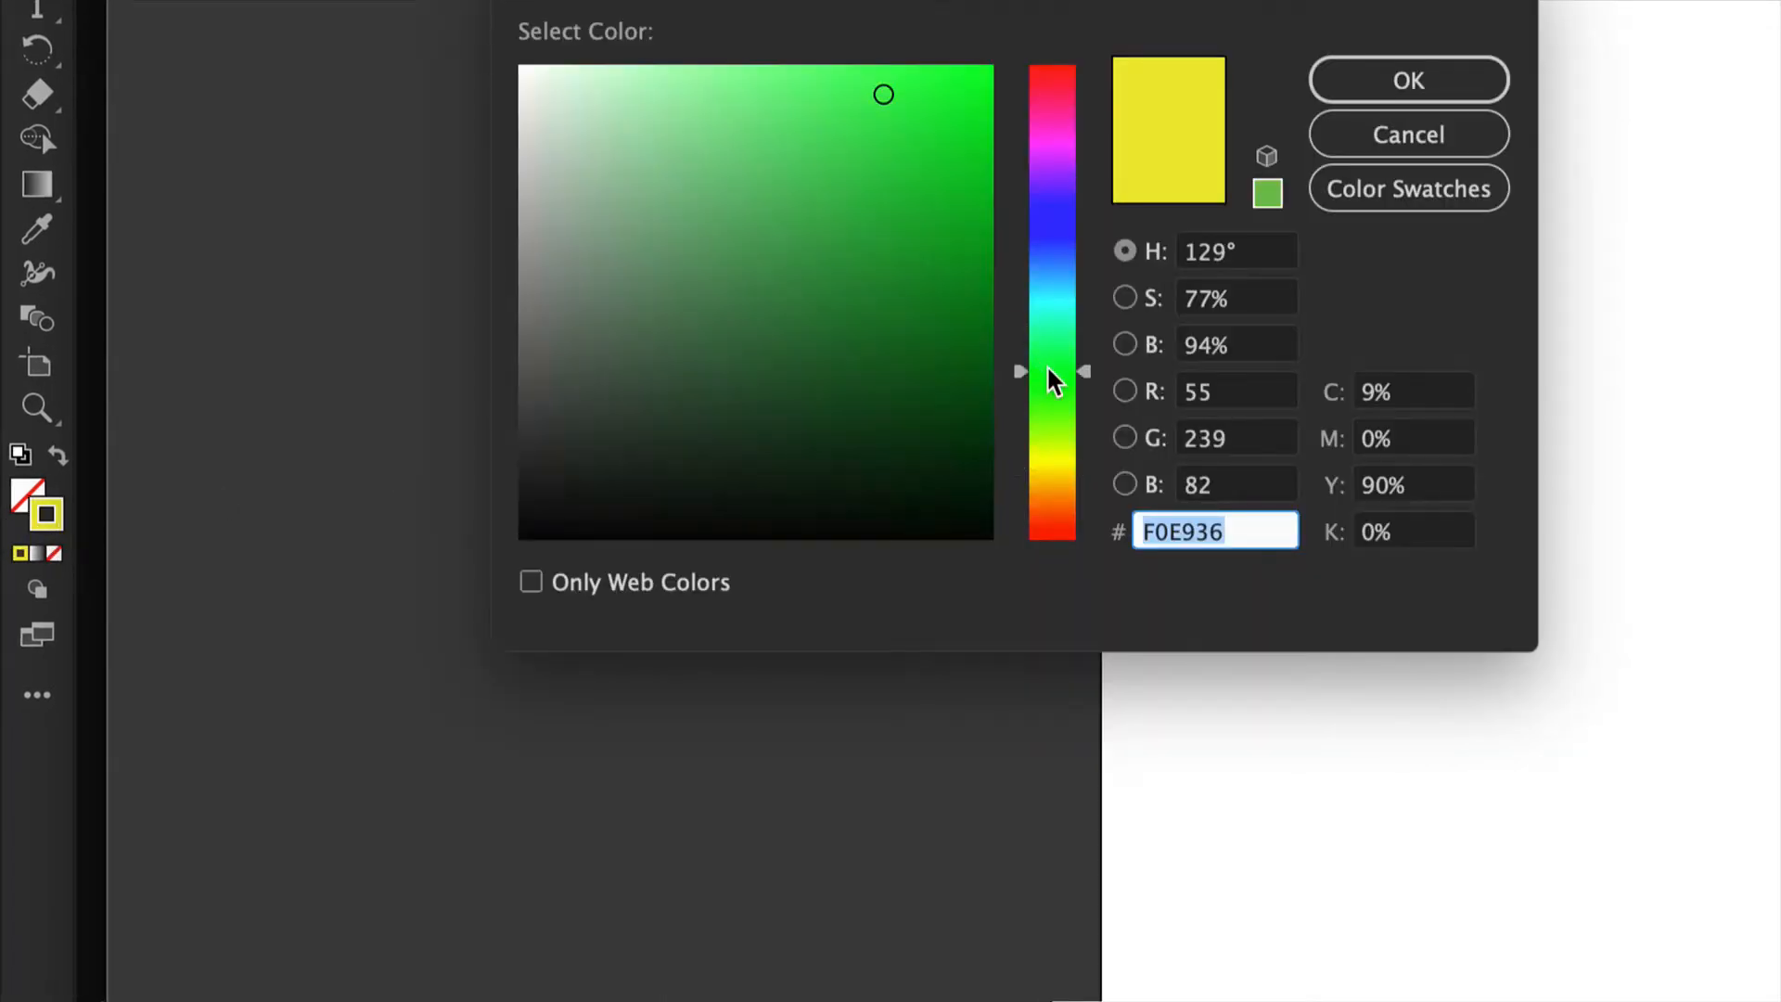
left_click_drag(932, 250, 898, 294)
left_click(1371, 83)
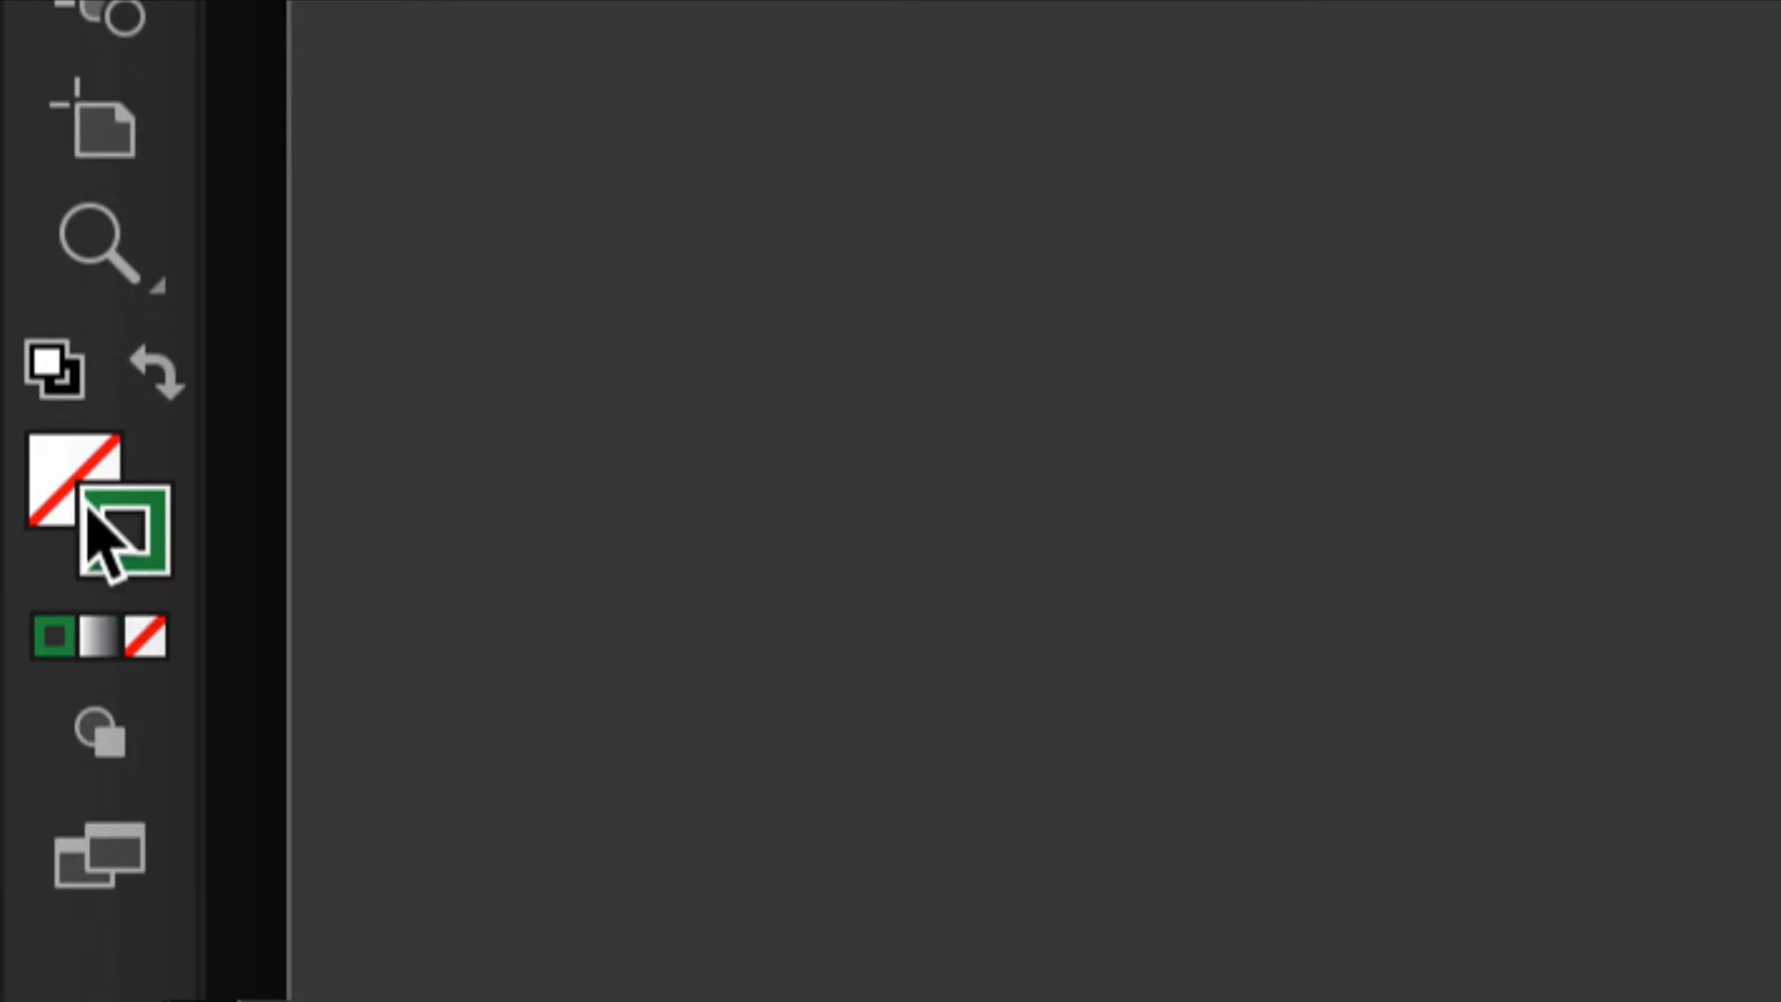
- Apply the same dark green as a solid fill and set the fill back to none
left_click(53, 496)
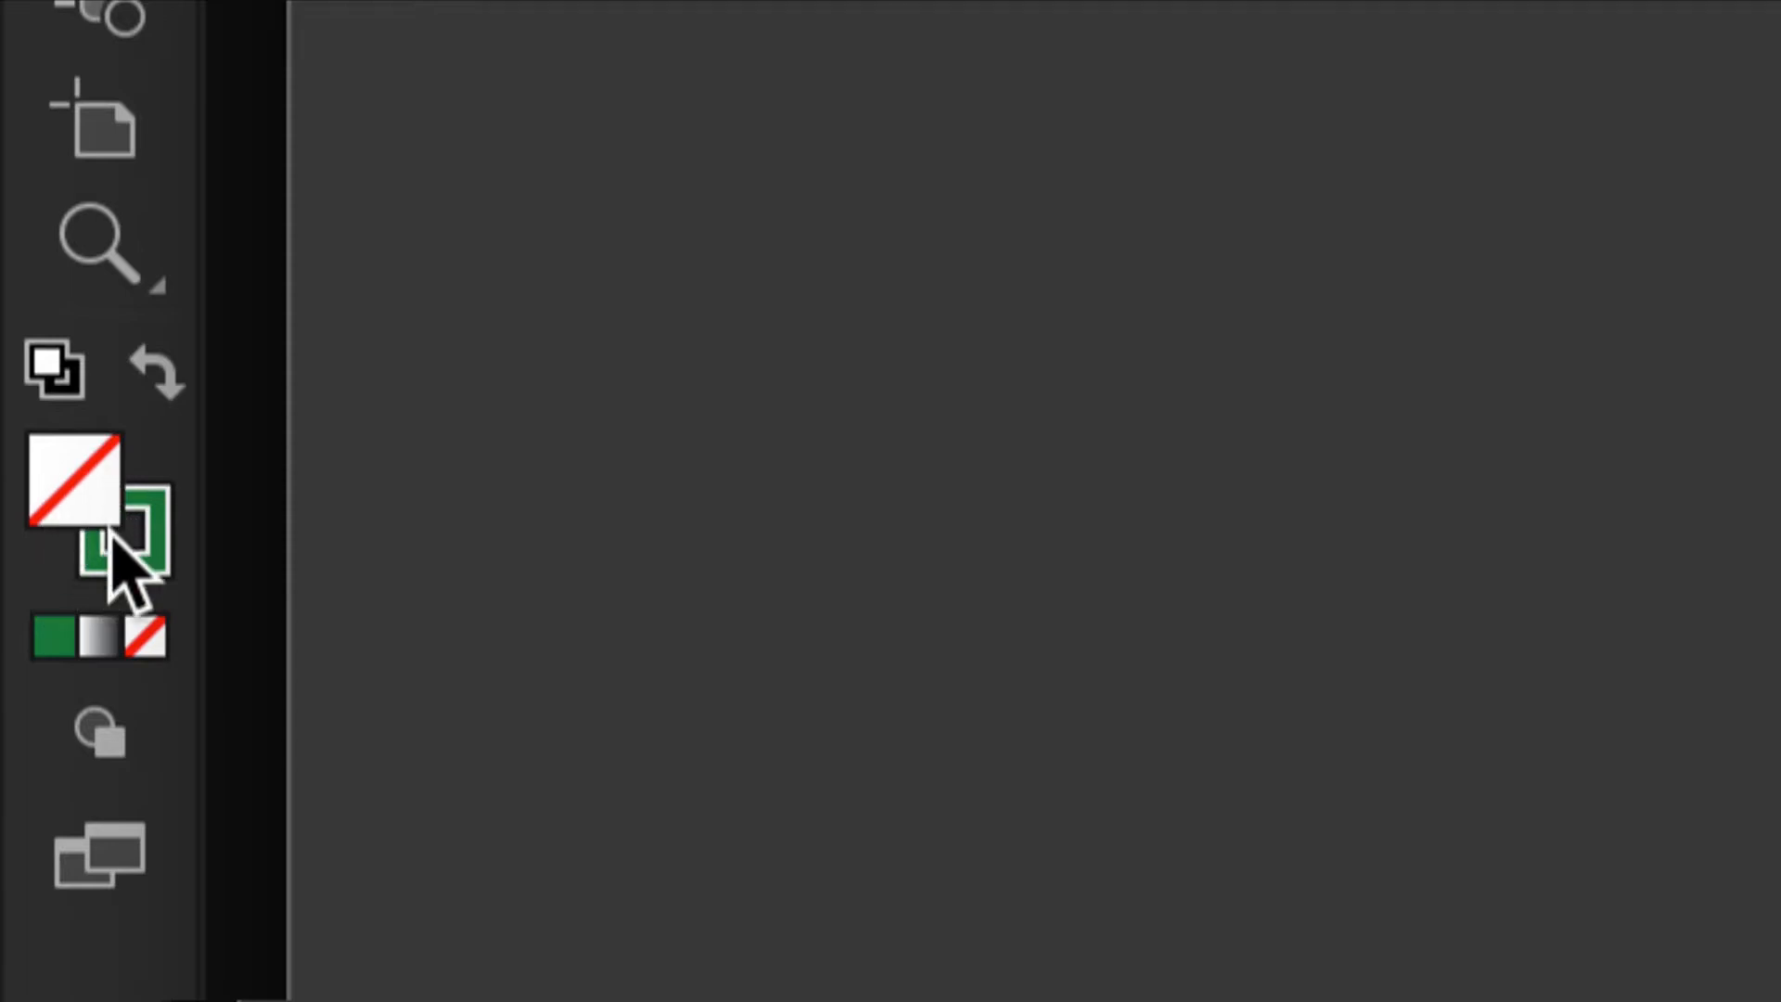
left_click(54, 636)
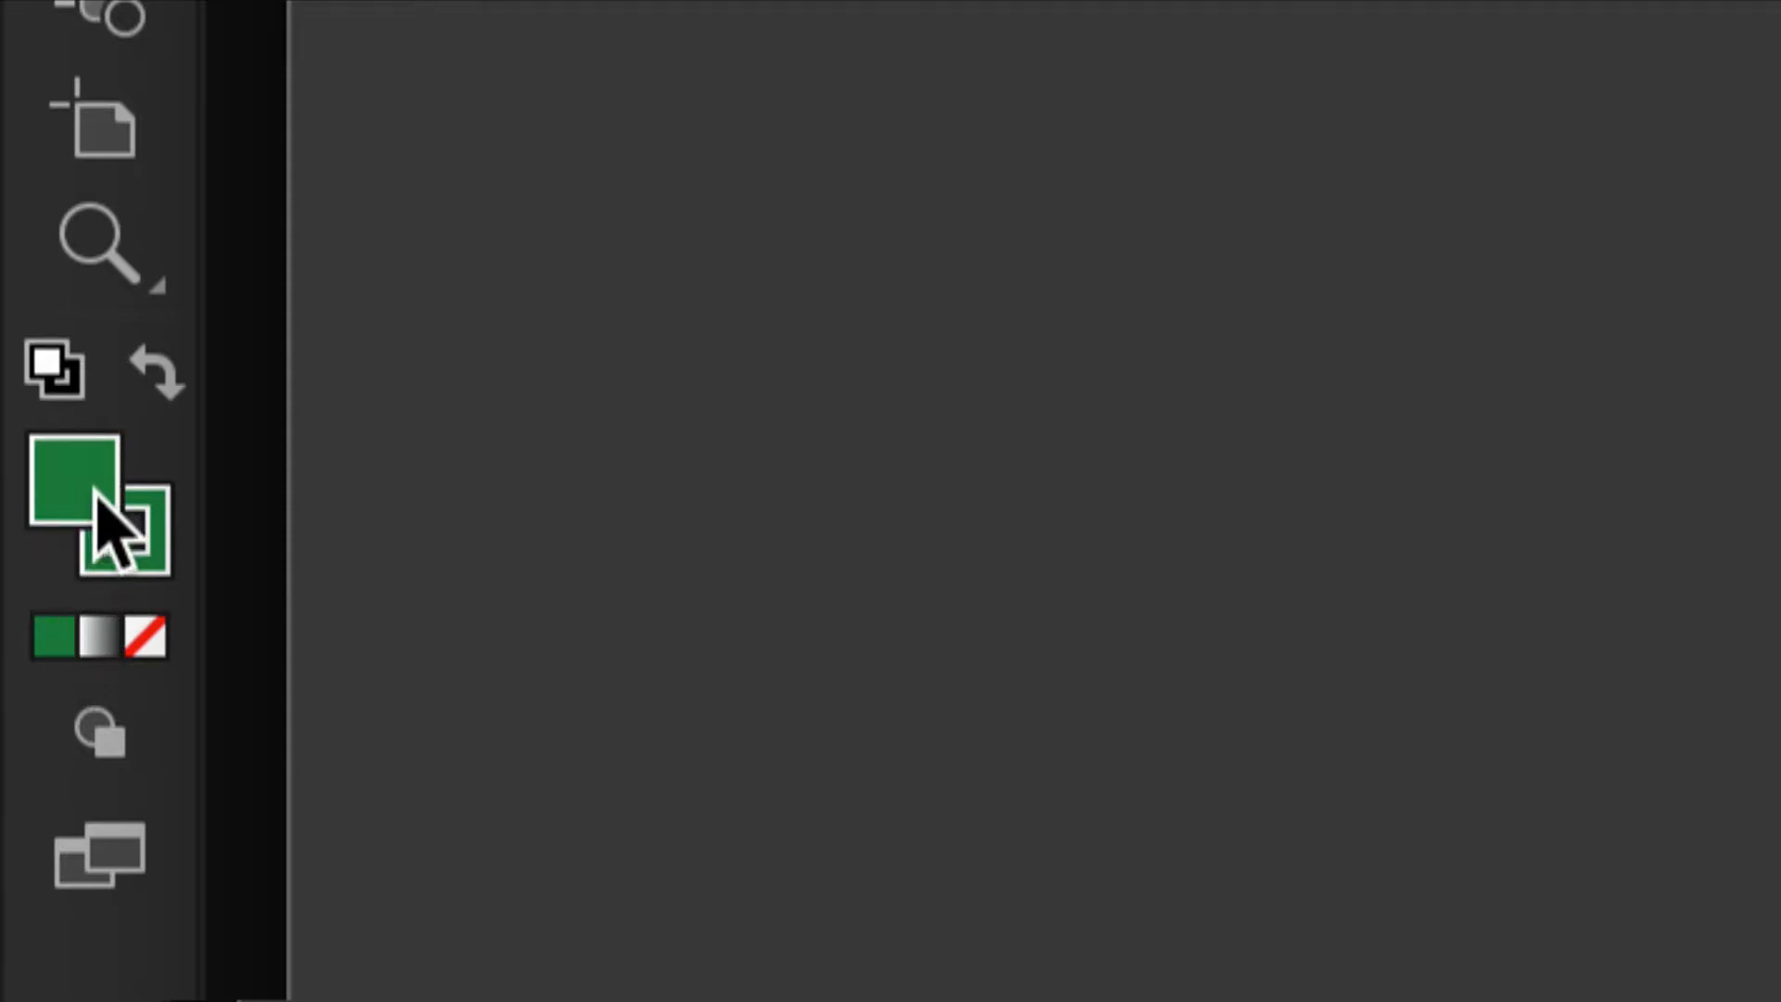
left_click(145, 634)
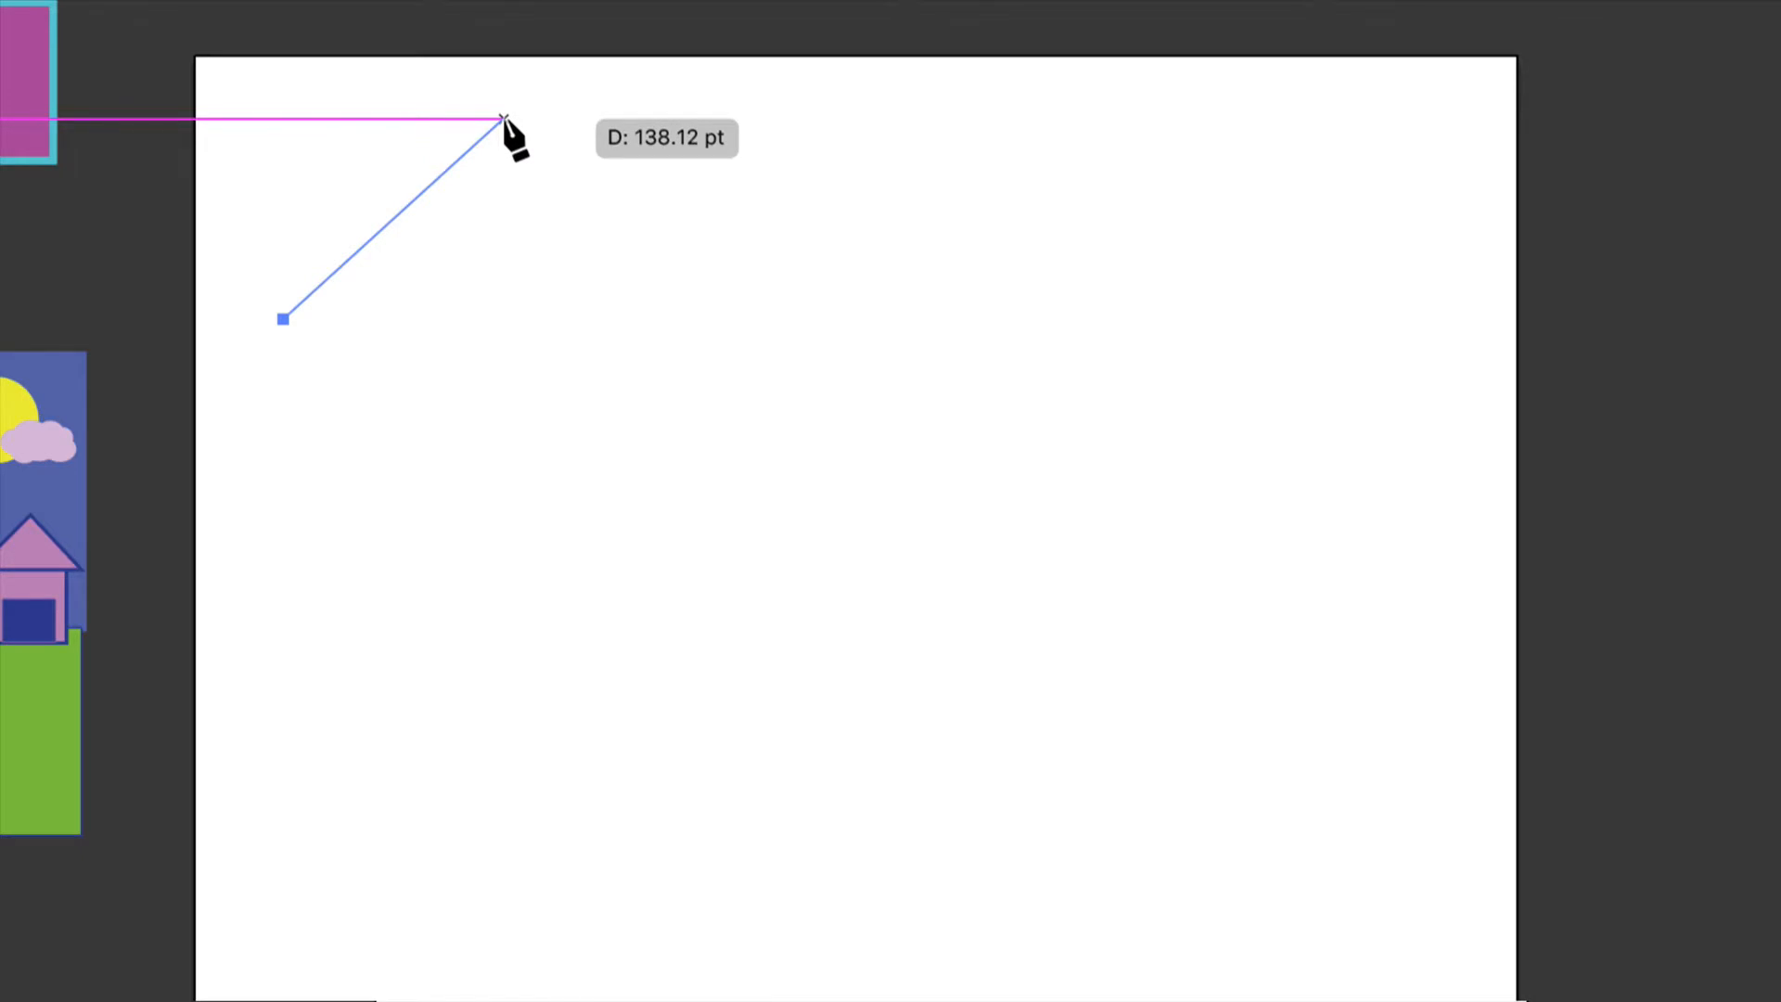
- Continue the Pen tool path with five more corner points to form a straight-sided zigzag across the upper part of the artboard
left_click(504, 119)
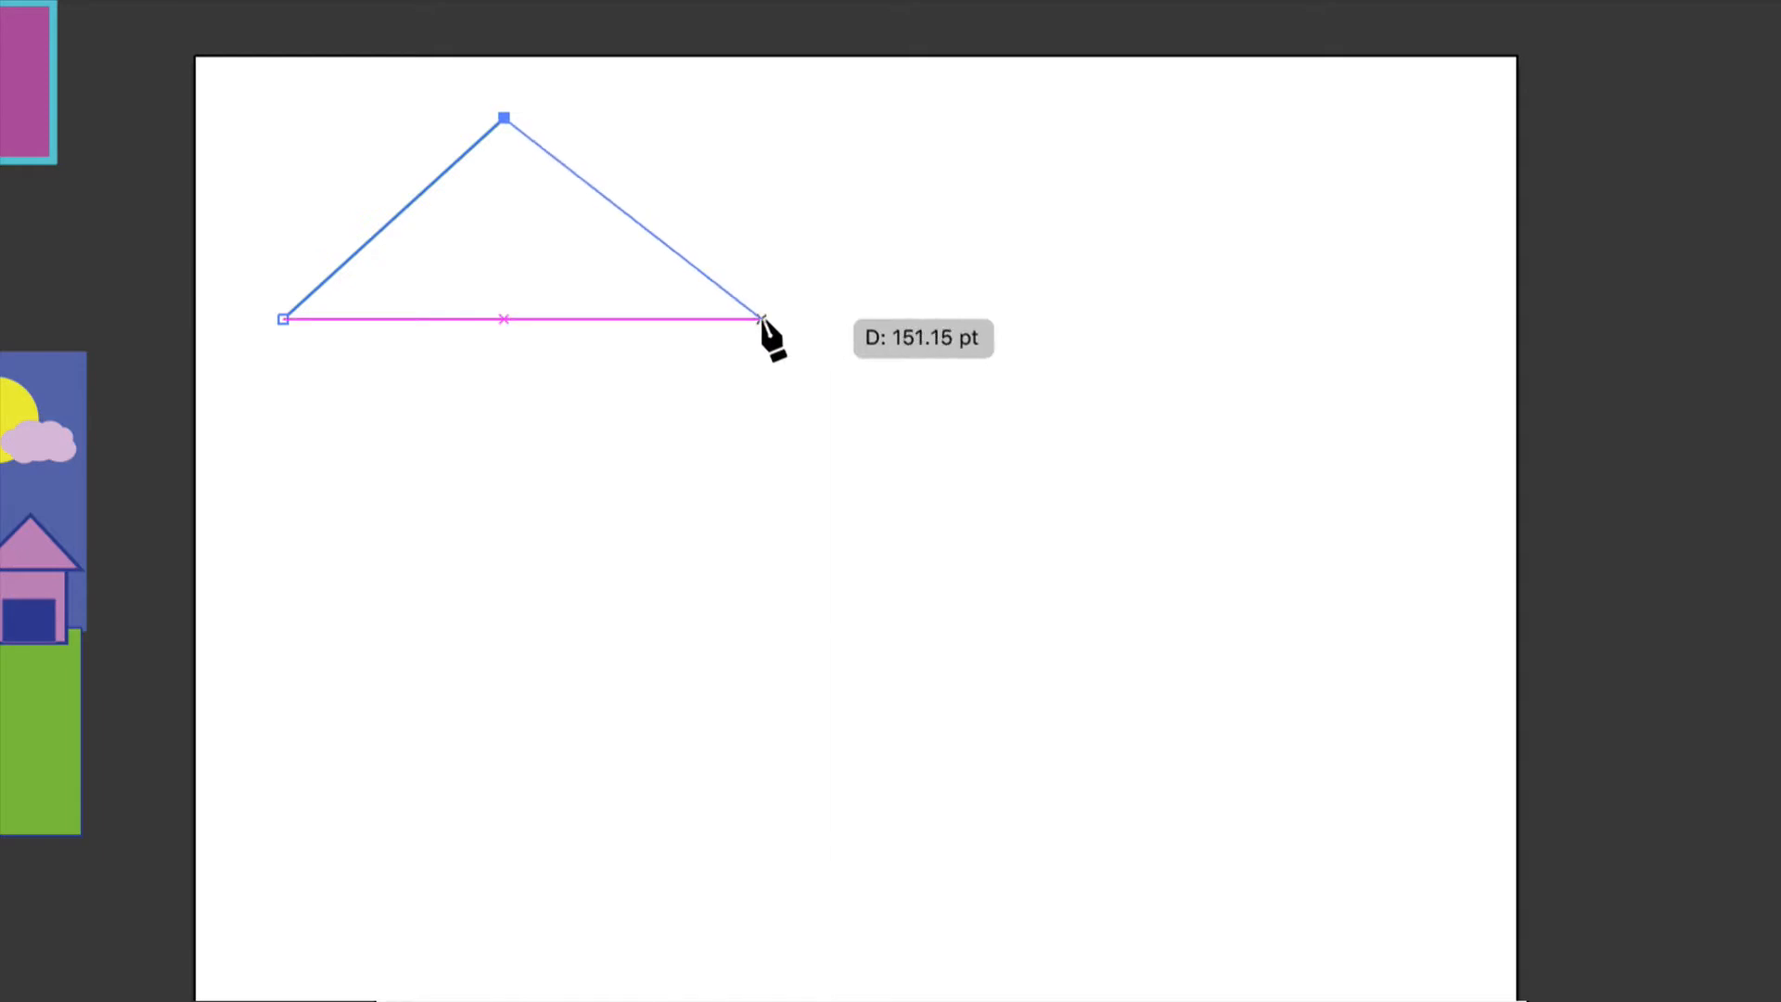
left_click(761, 319)
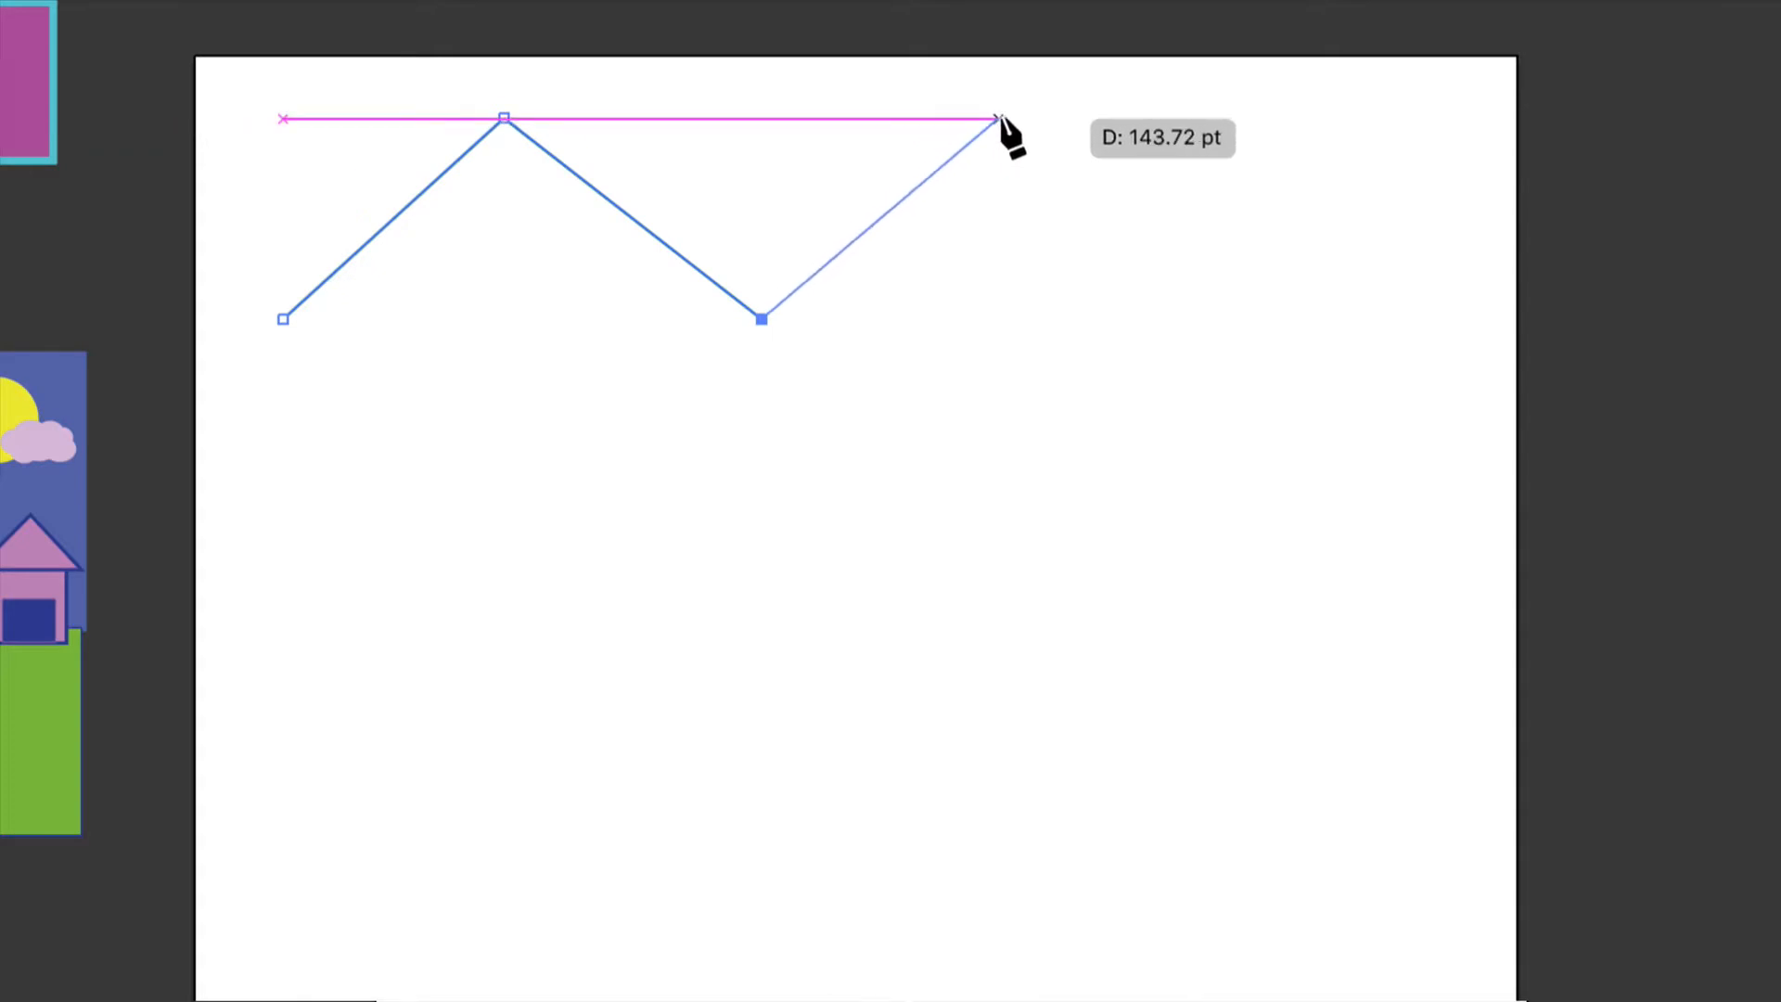
left_click(1000, 118)
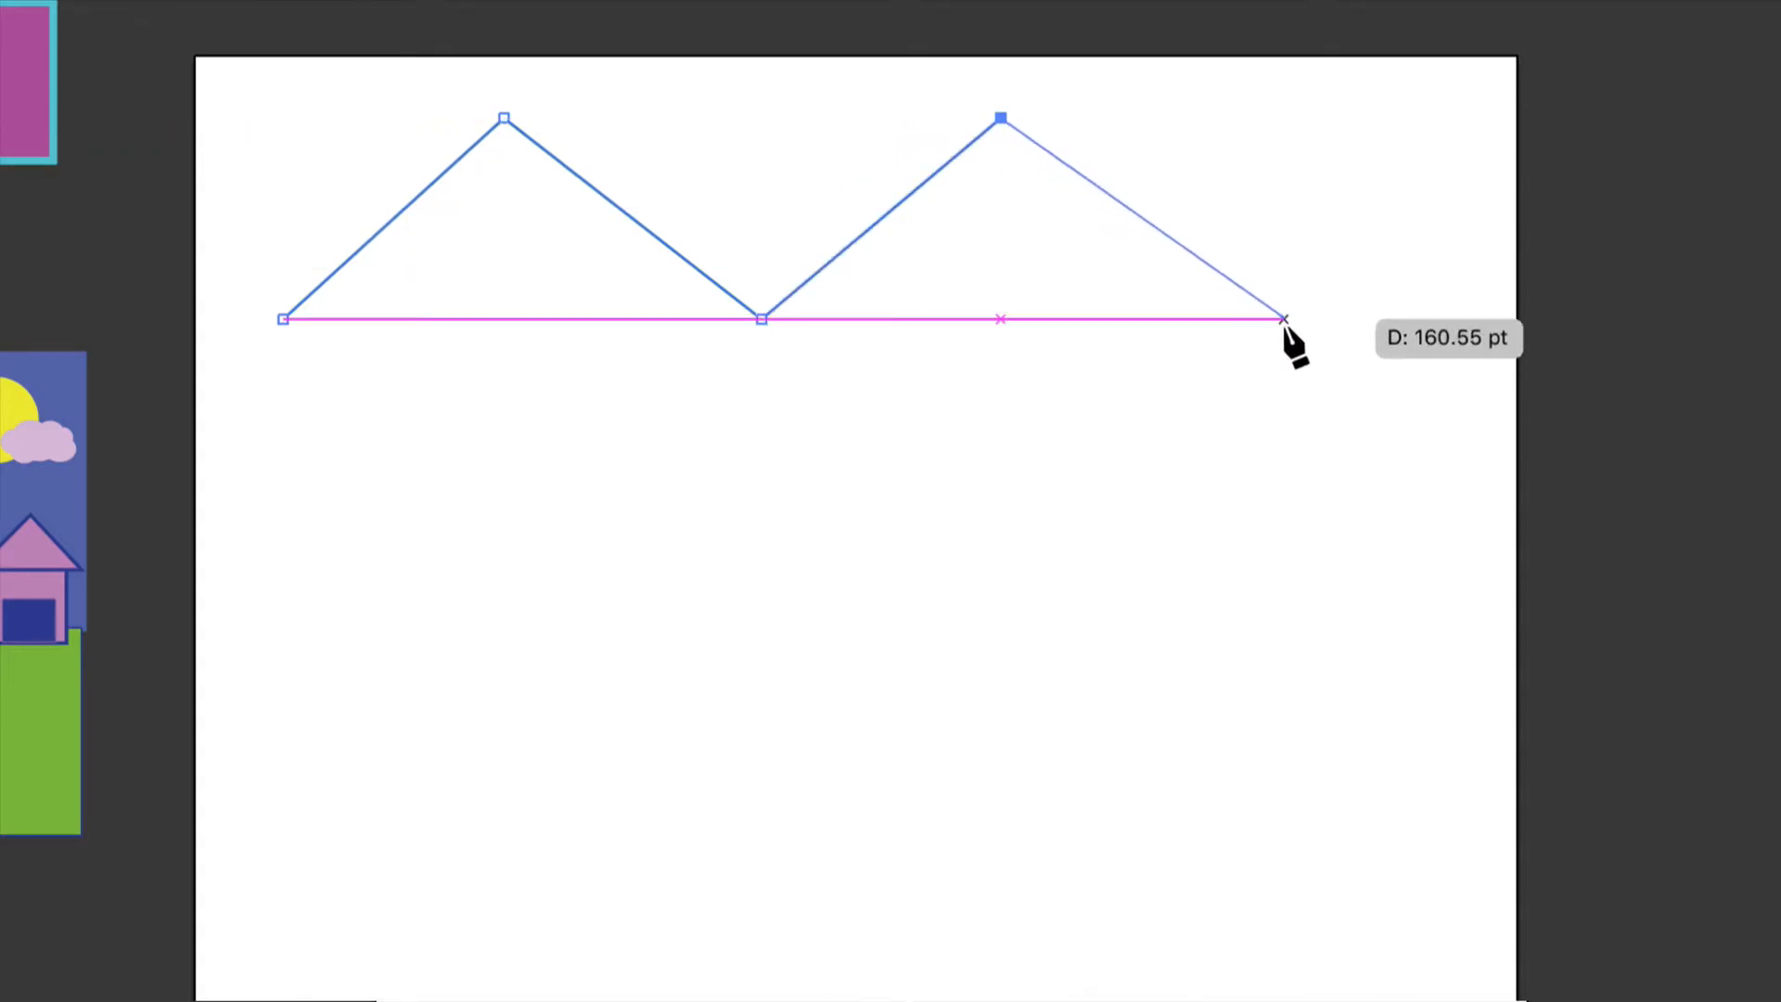
left_click(1284, 319)
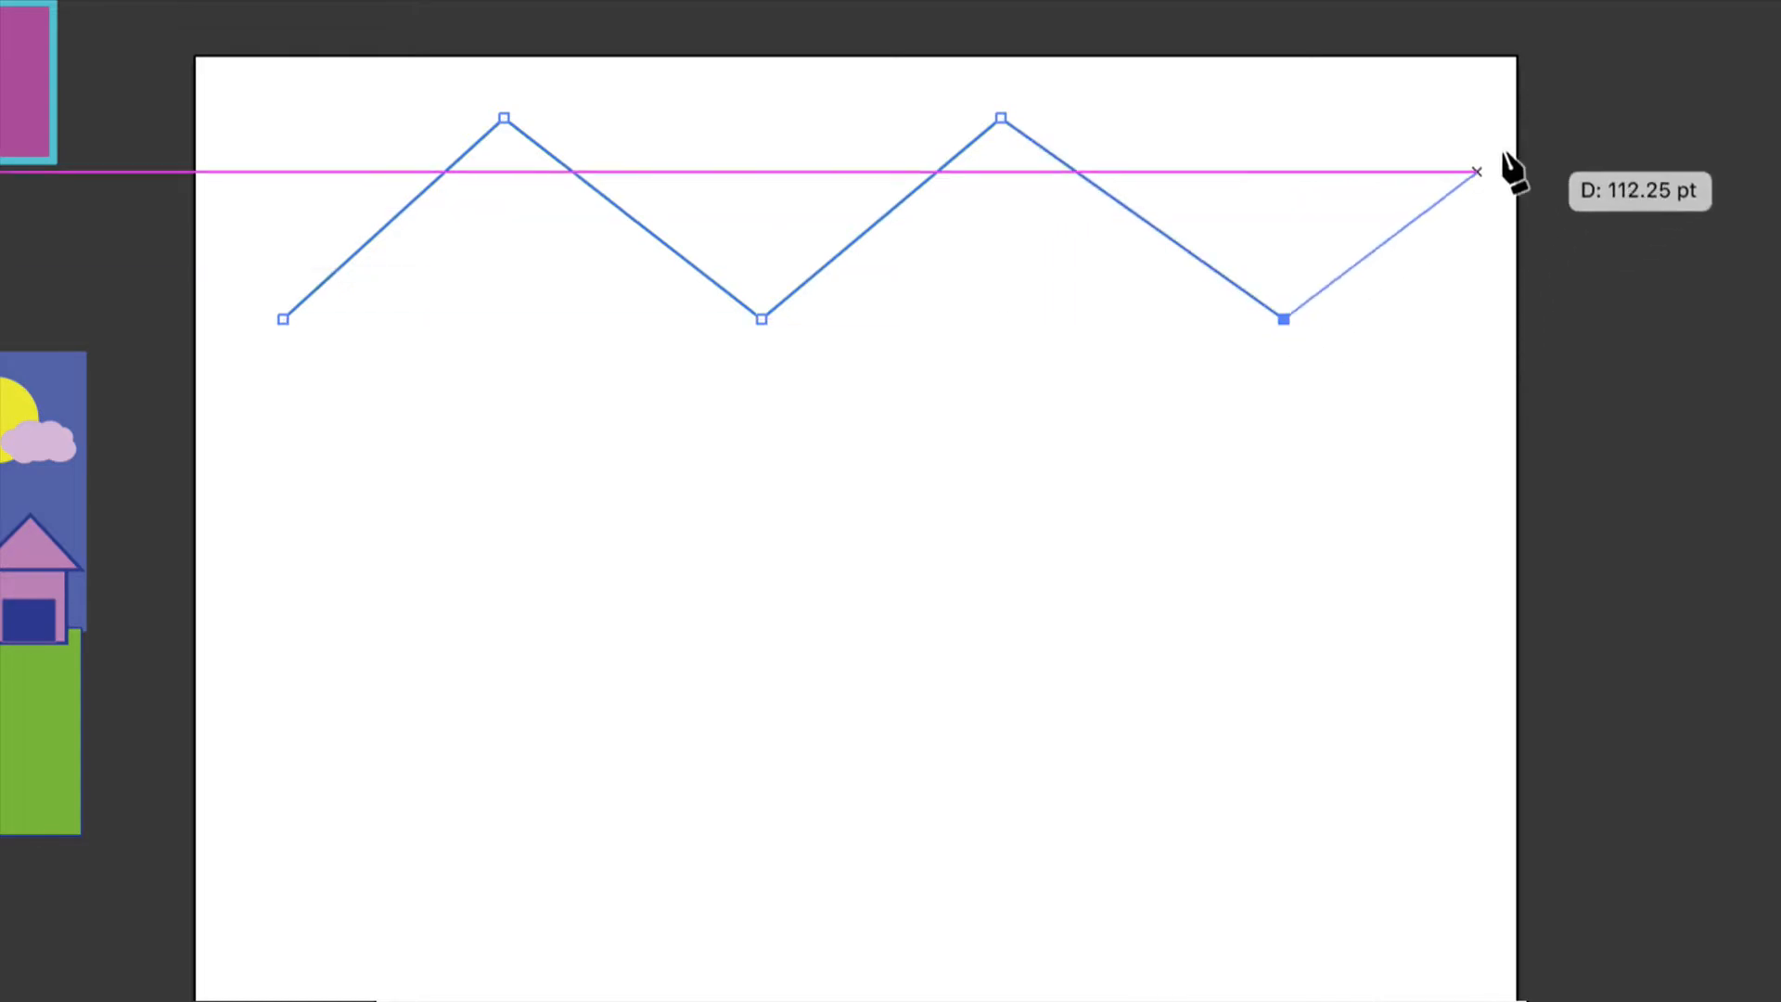
left_click(1553, 119)
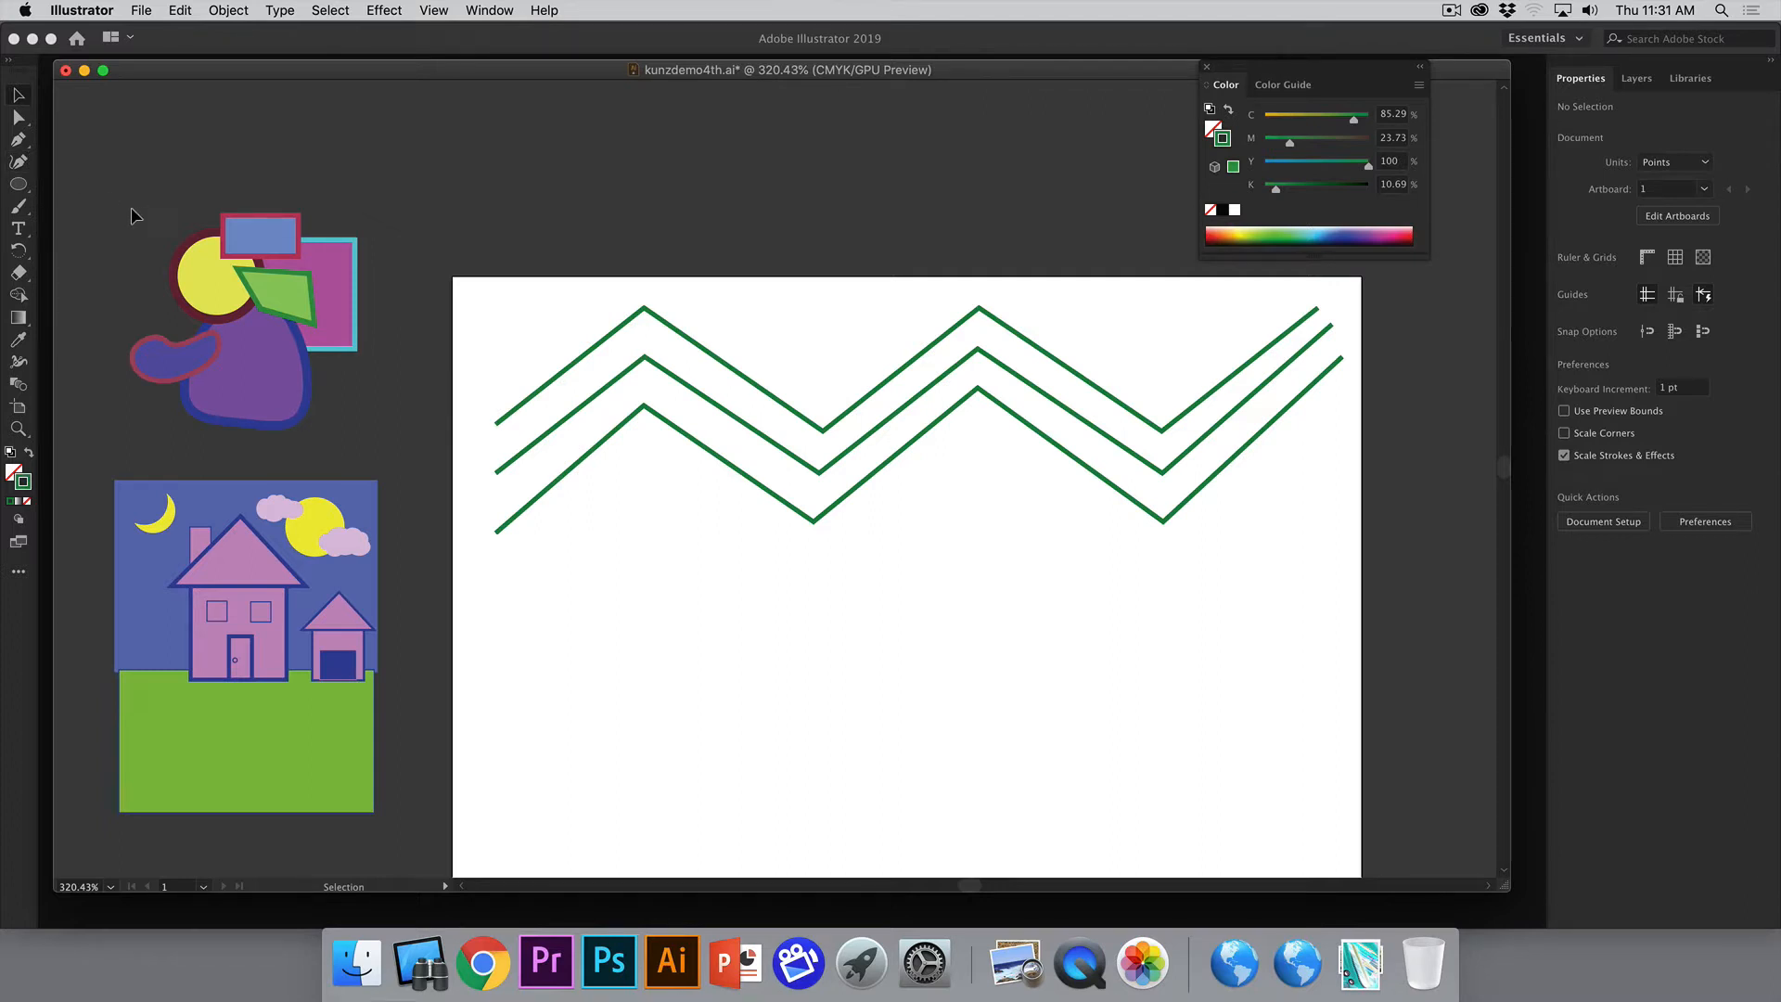
- Draw an irregular closed polygon with nine corner points below the zigzags using the Pen tool, and delete it
left_click(20, 142)
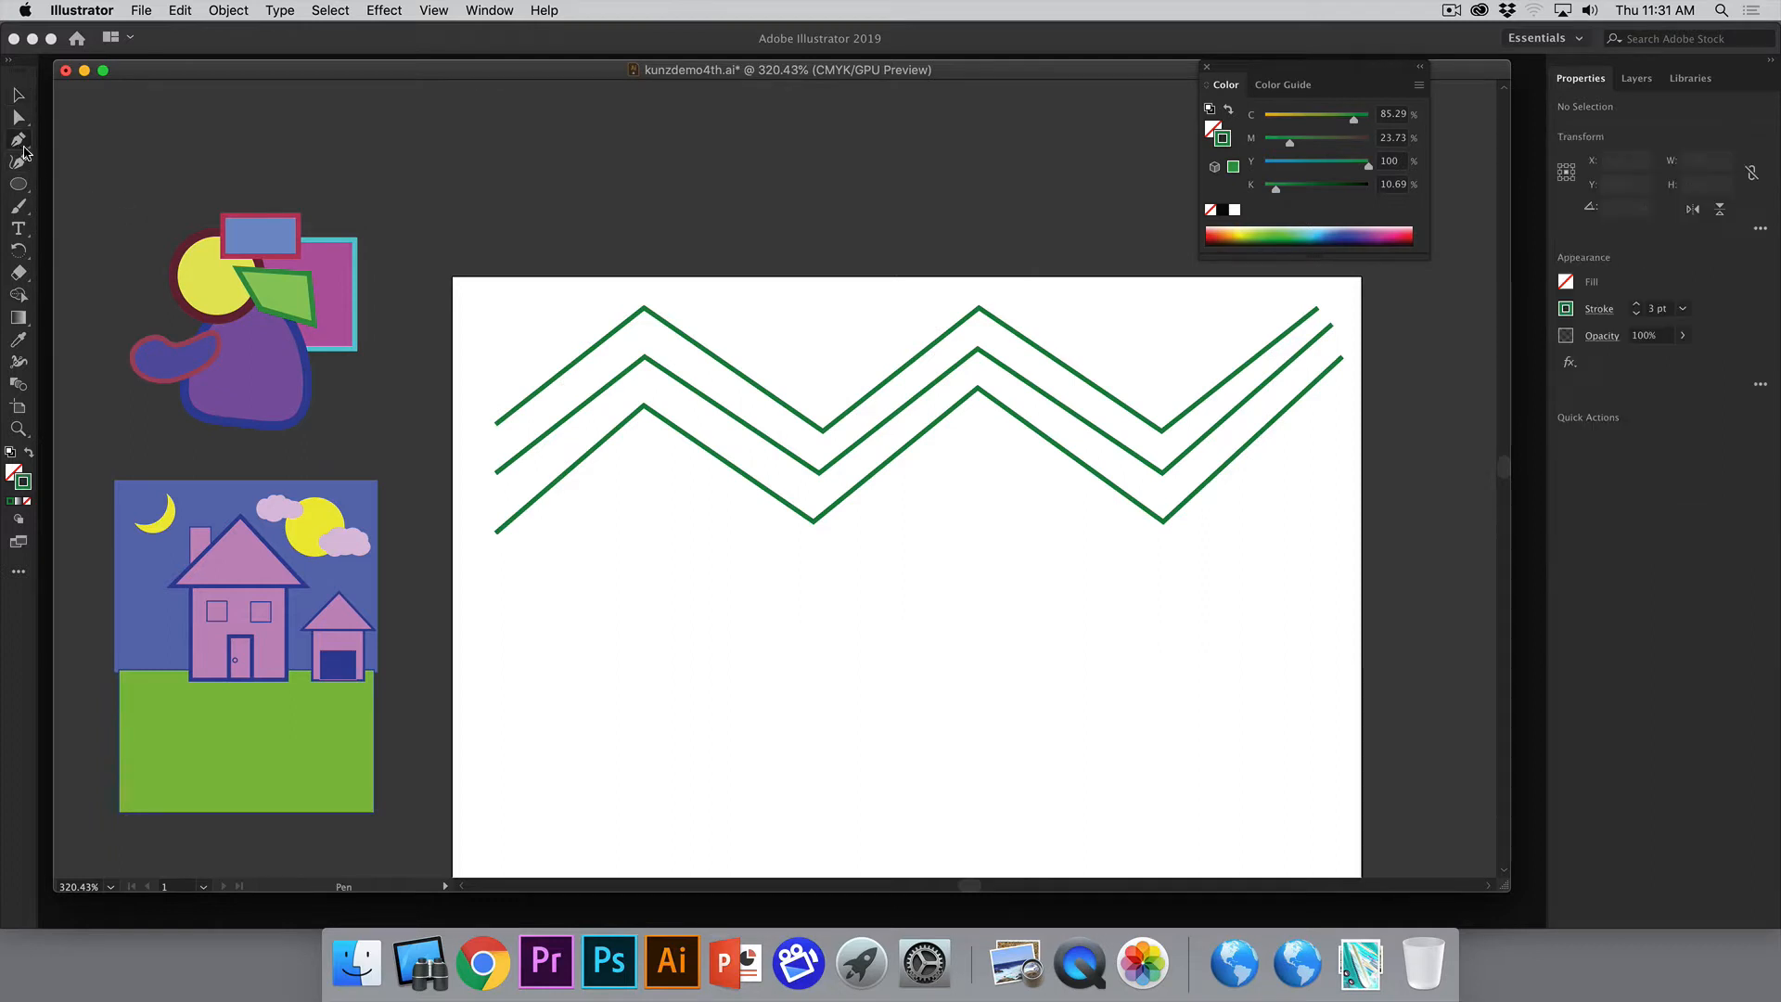
left_click(611, 620)
left_click(709, 532)
left_click(784, 591)
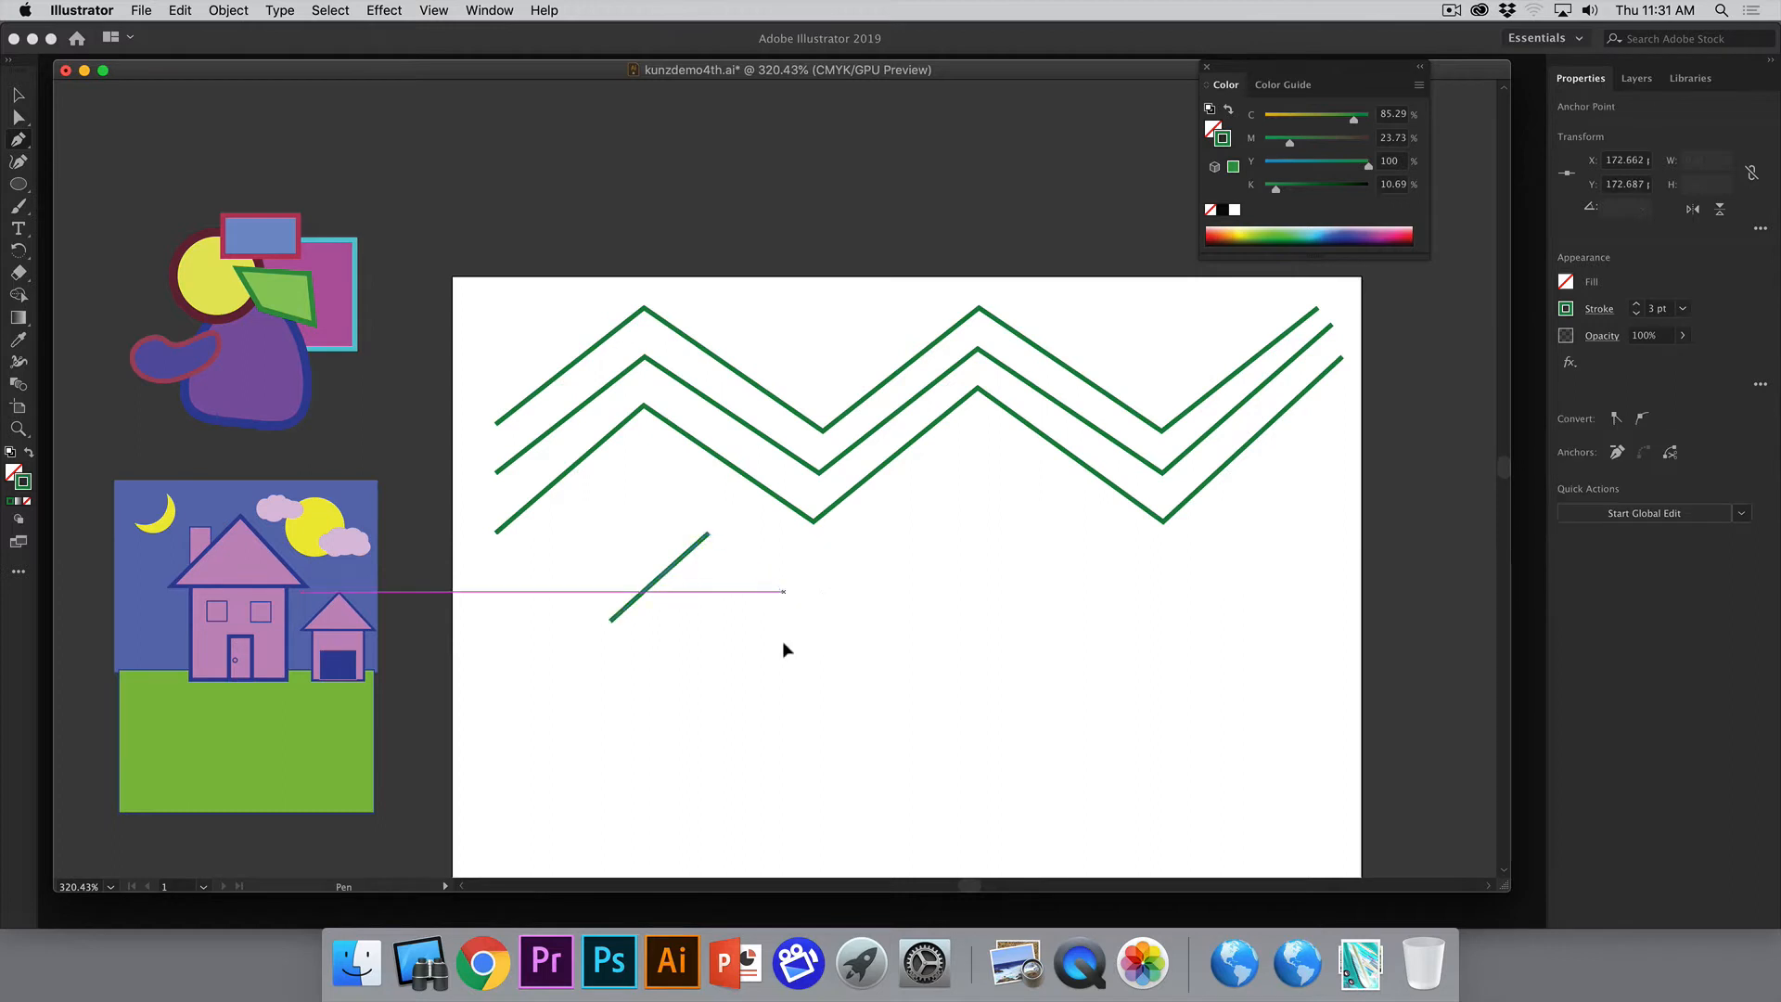
left_click(745, 697)
left_click(879, 637)
left_click(906, 768)
left_click(713, 798)
left_click(646, 717)
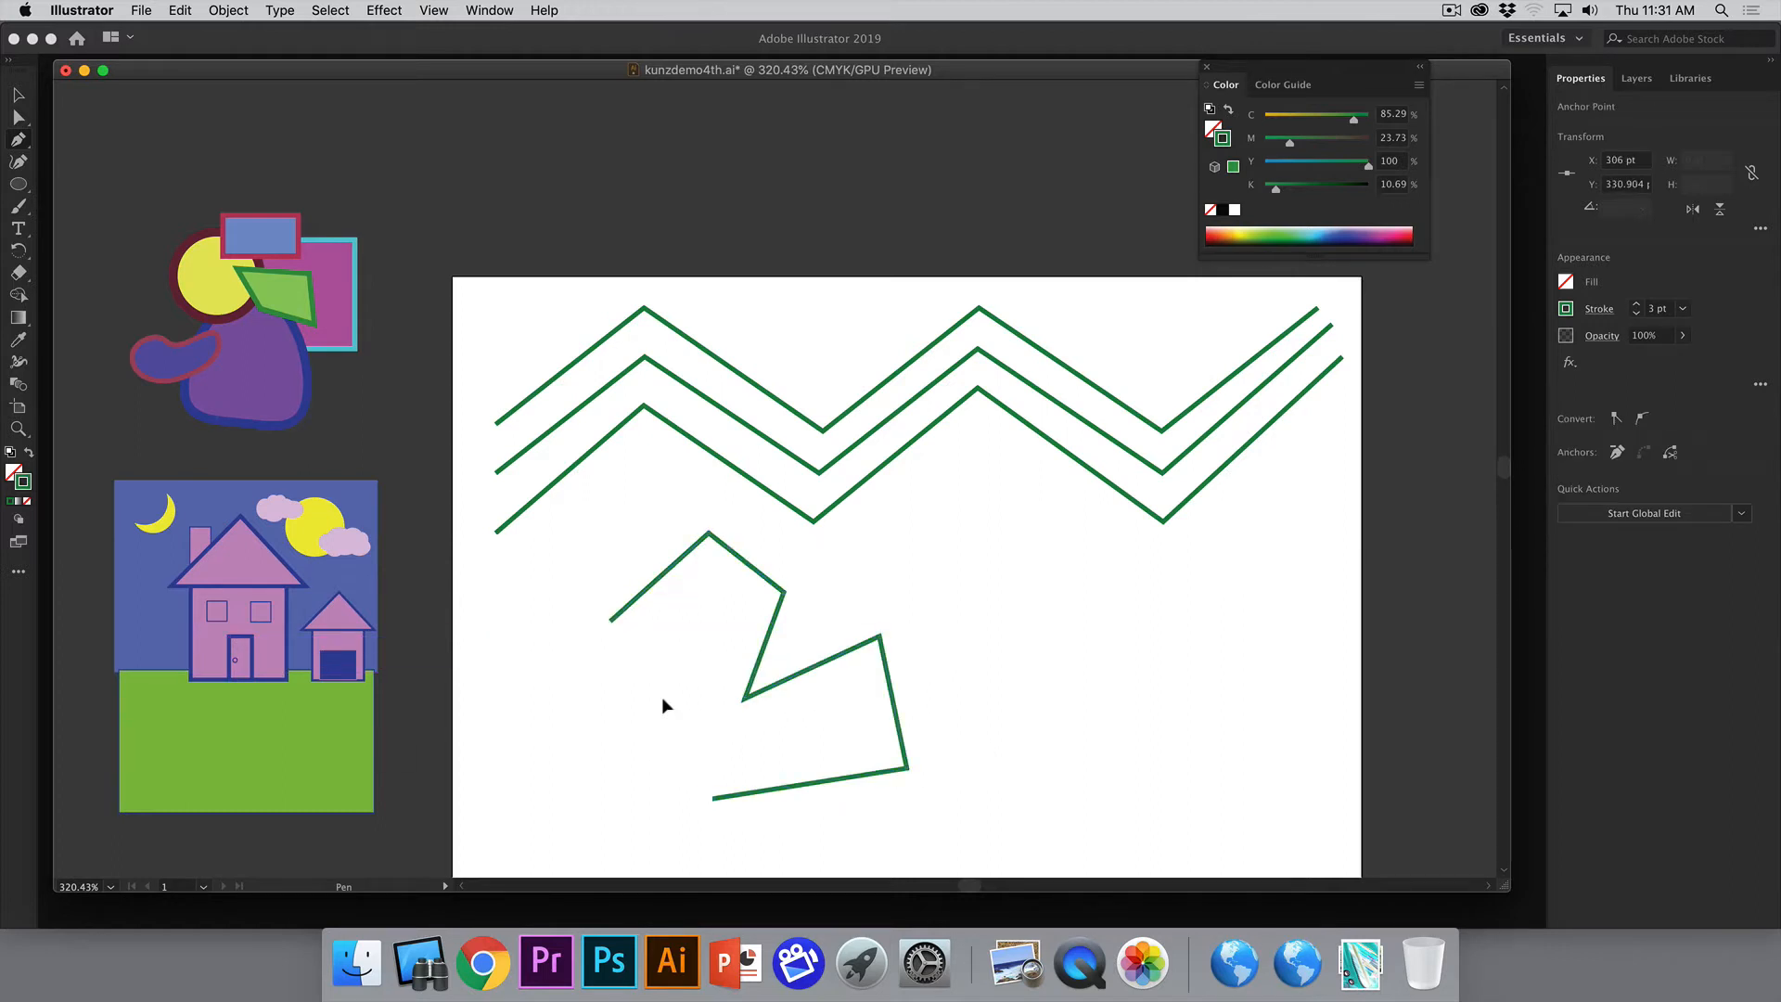
left_click(710, 639)
left_click(610, 620)
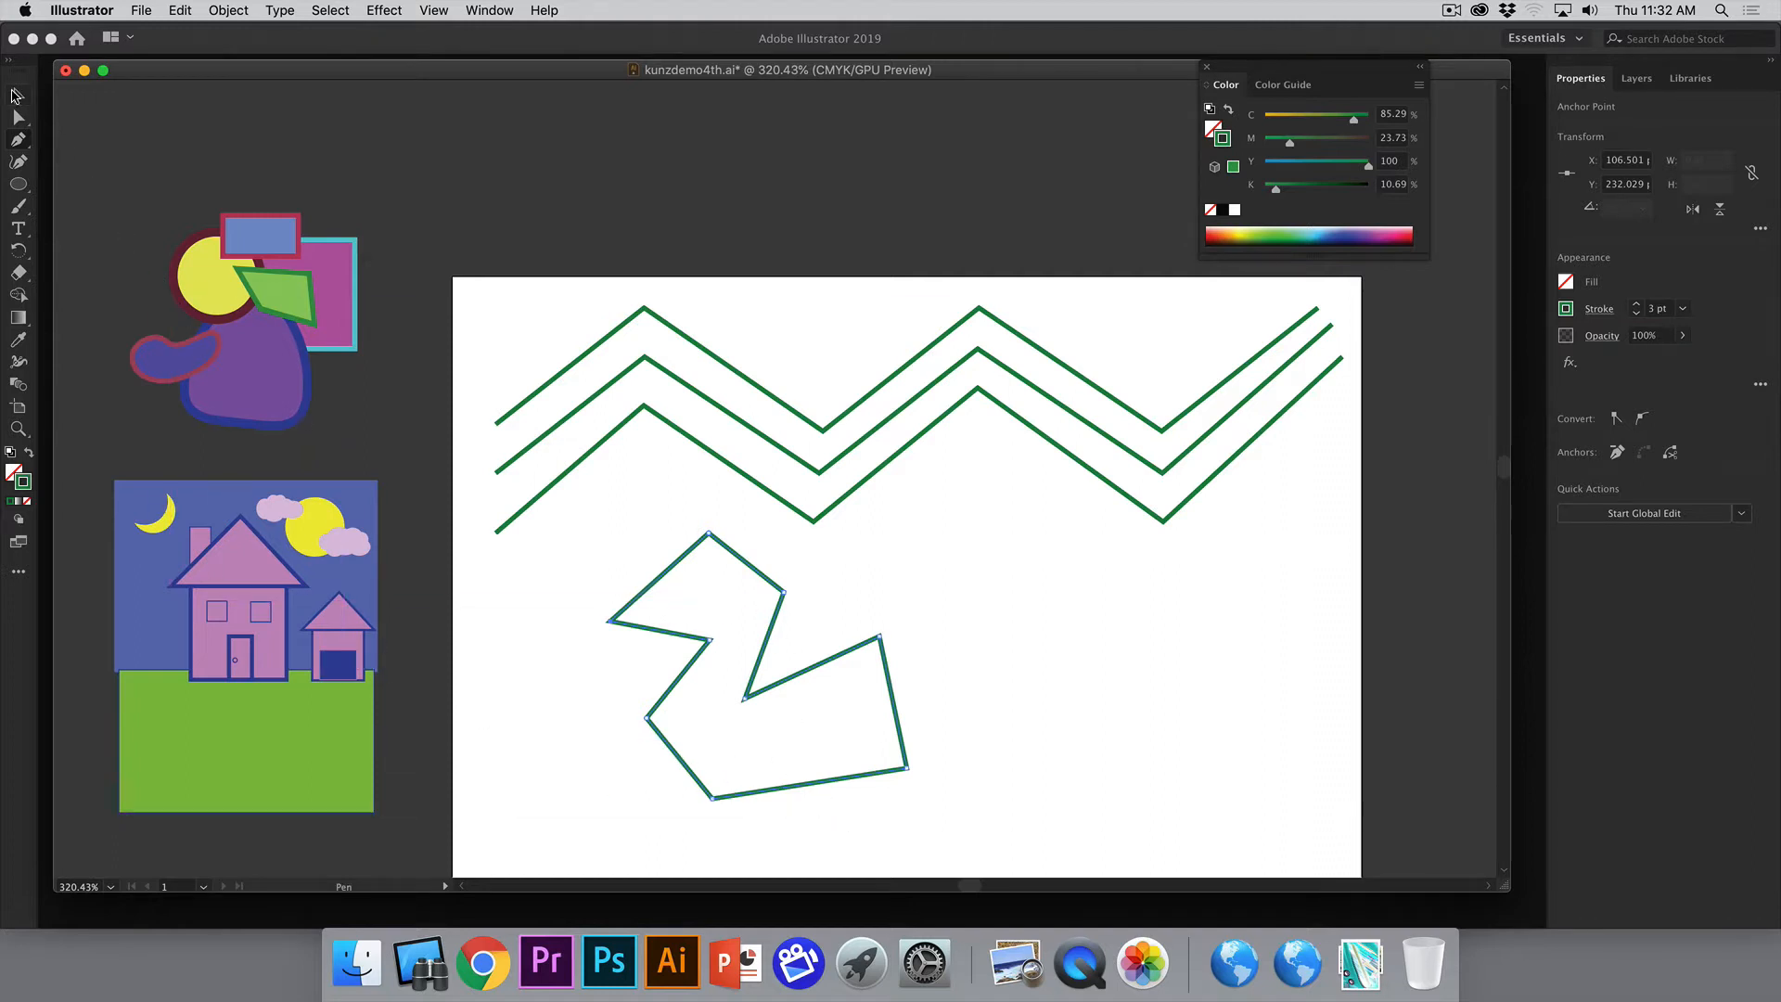
left_click(15, 94)
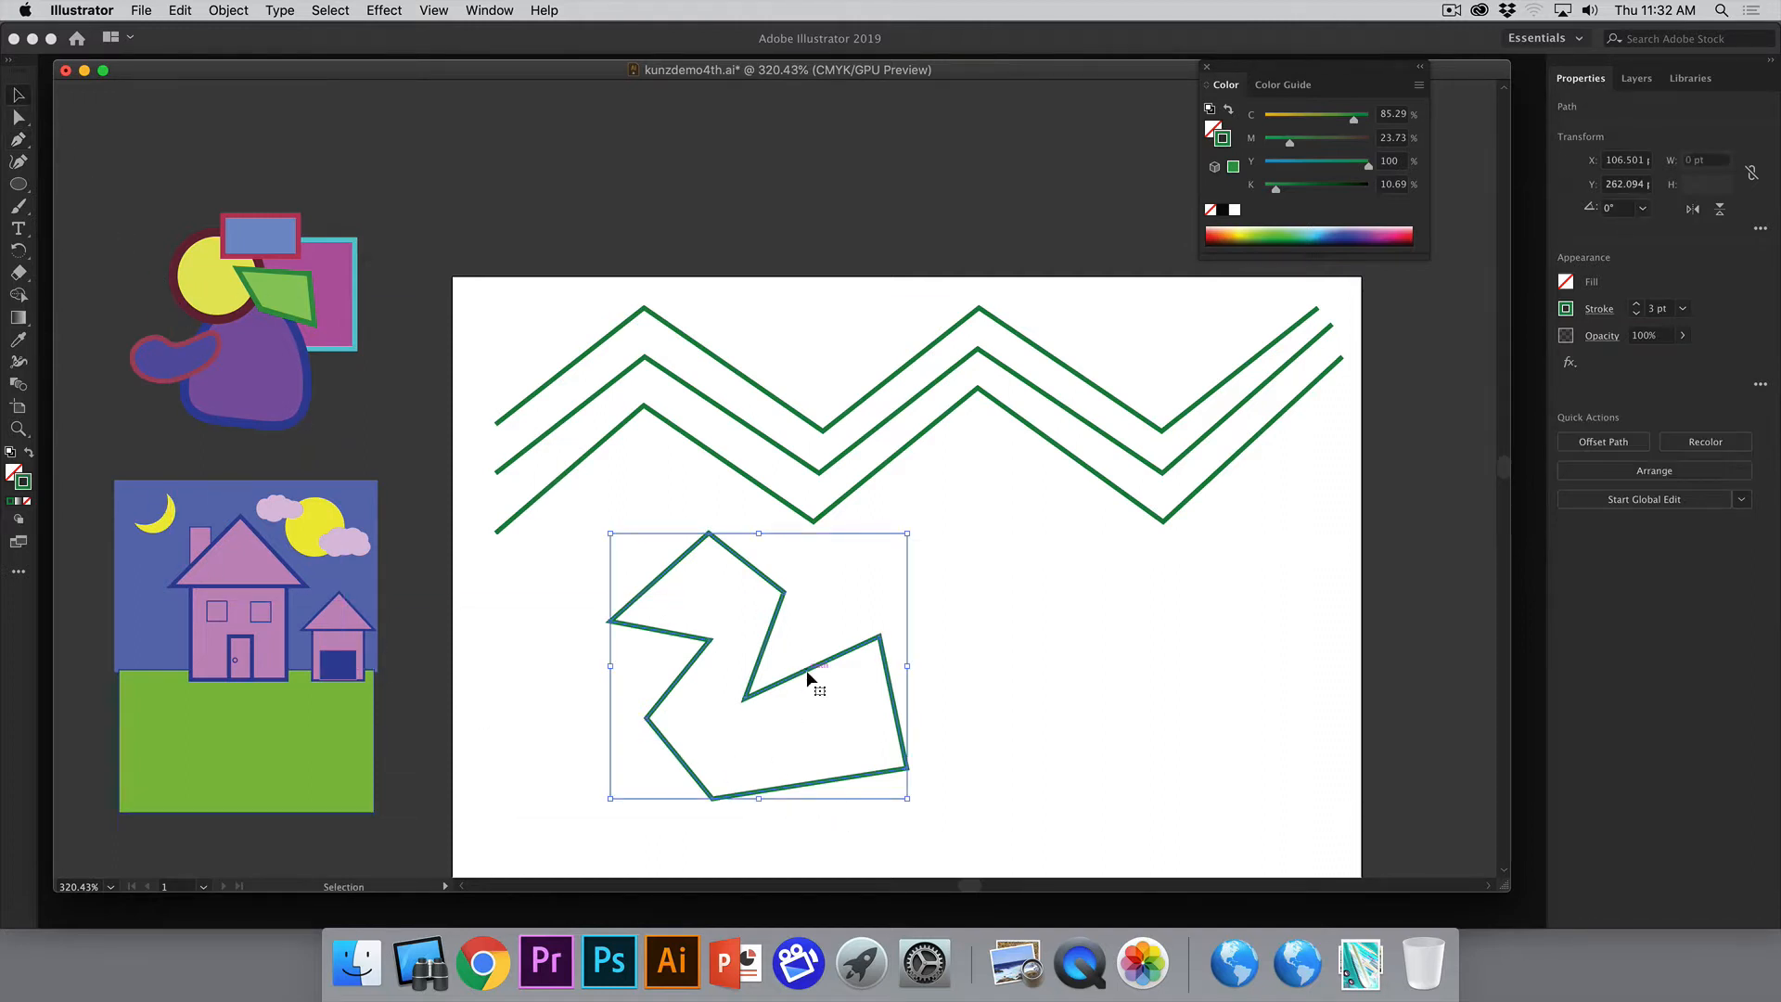
key("Delete")
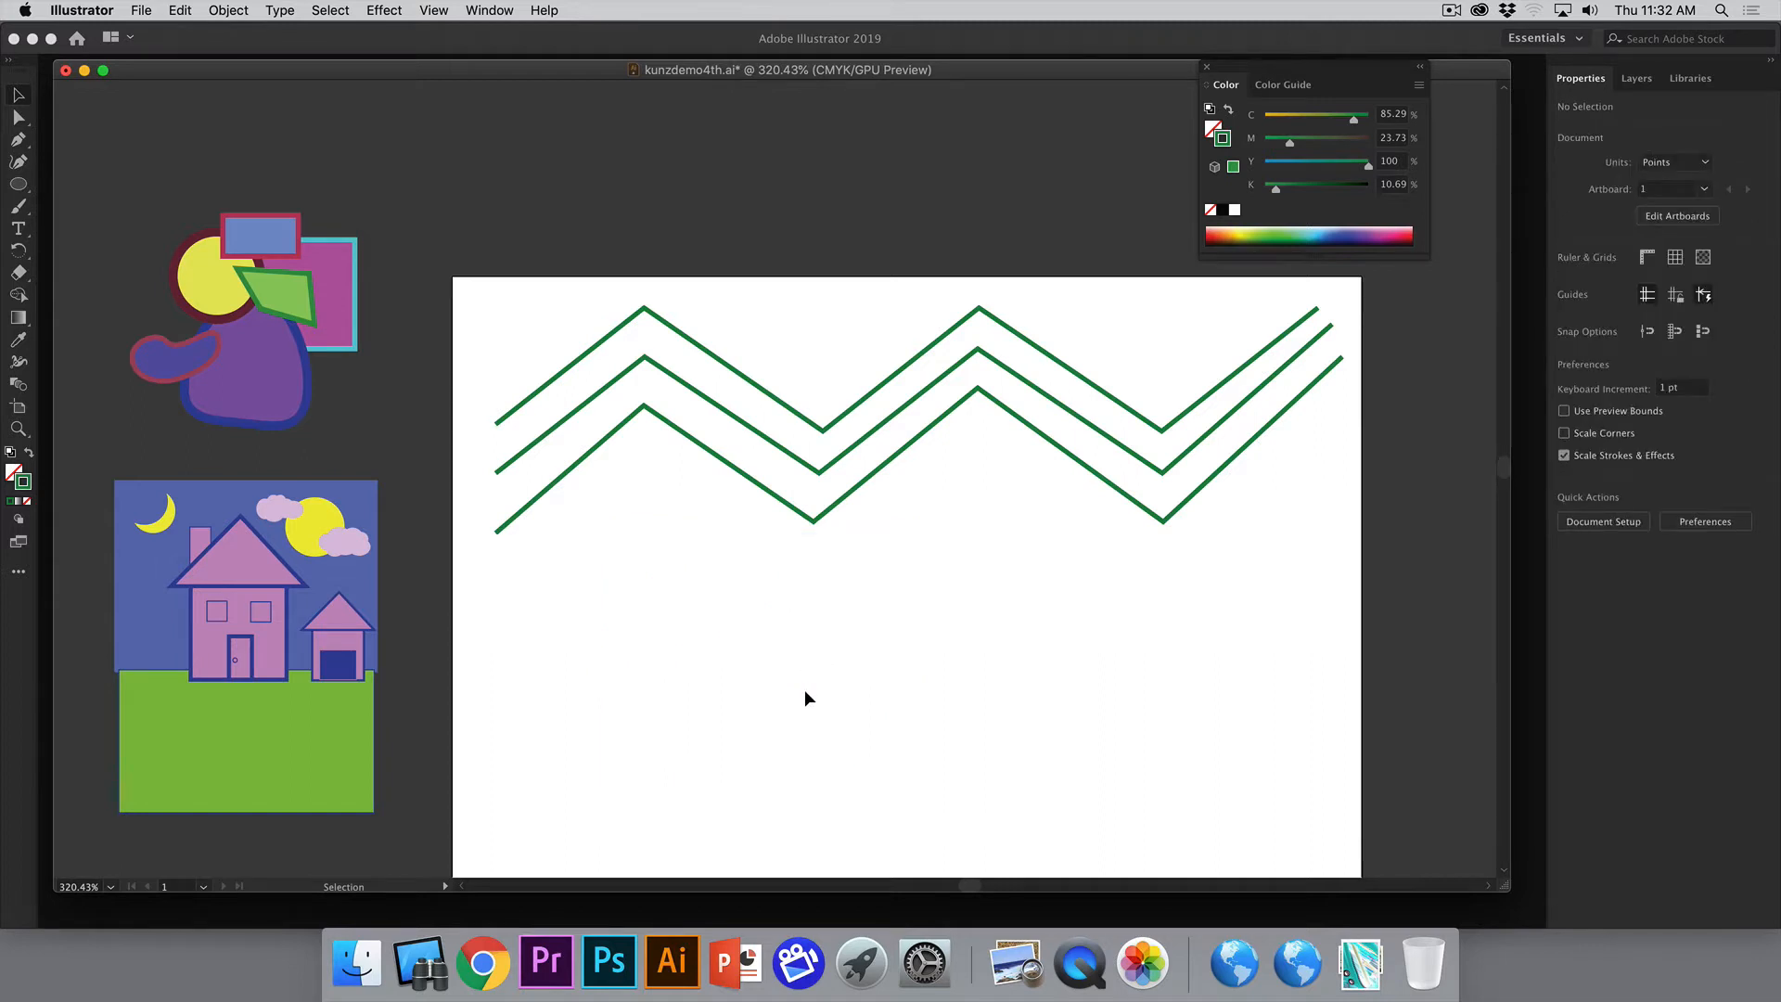
- Draw an open wavy path of four alternating arcs below the zigzags with the Pen tool, the first two about 155 and 163 pt wide
left_click(18, 140)
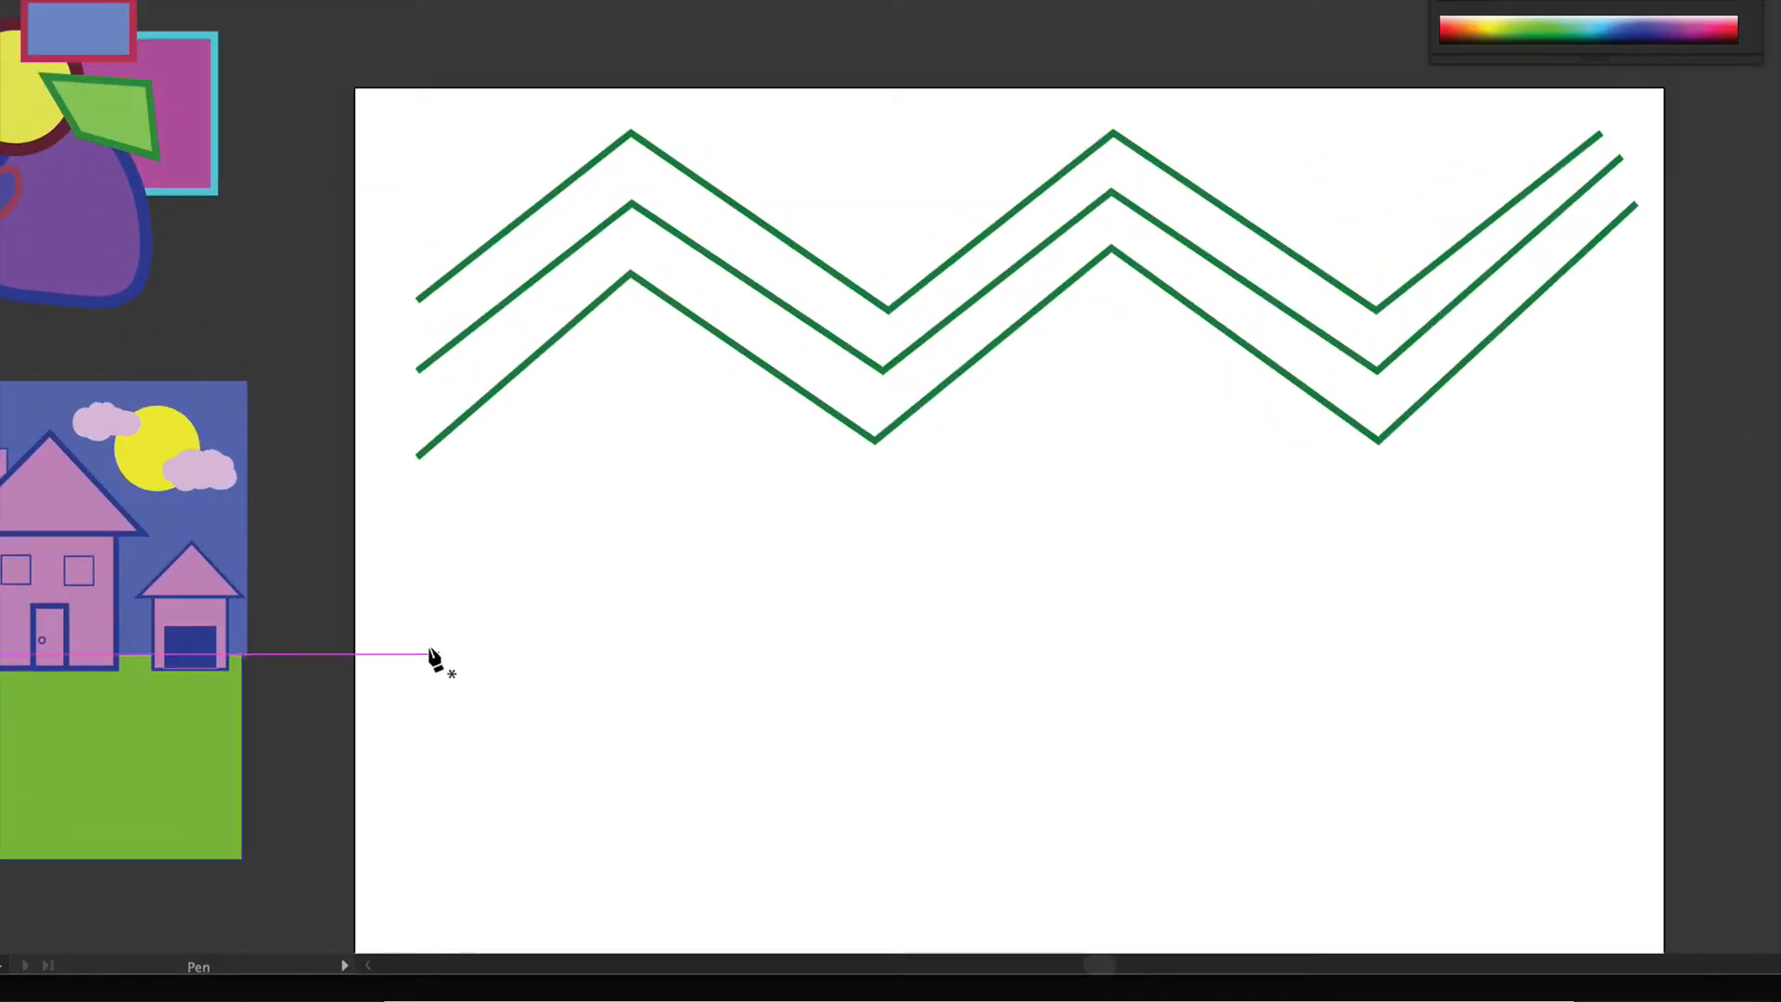
left_click(411, 644)
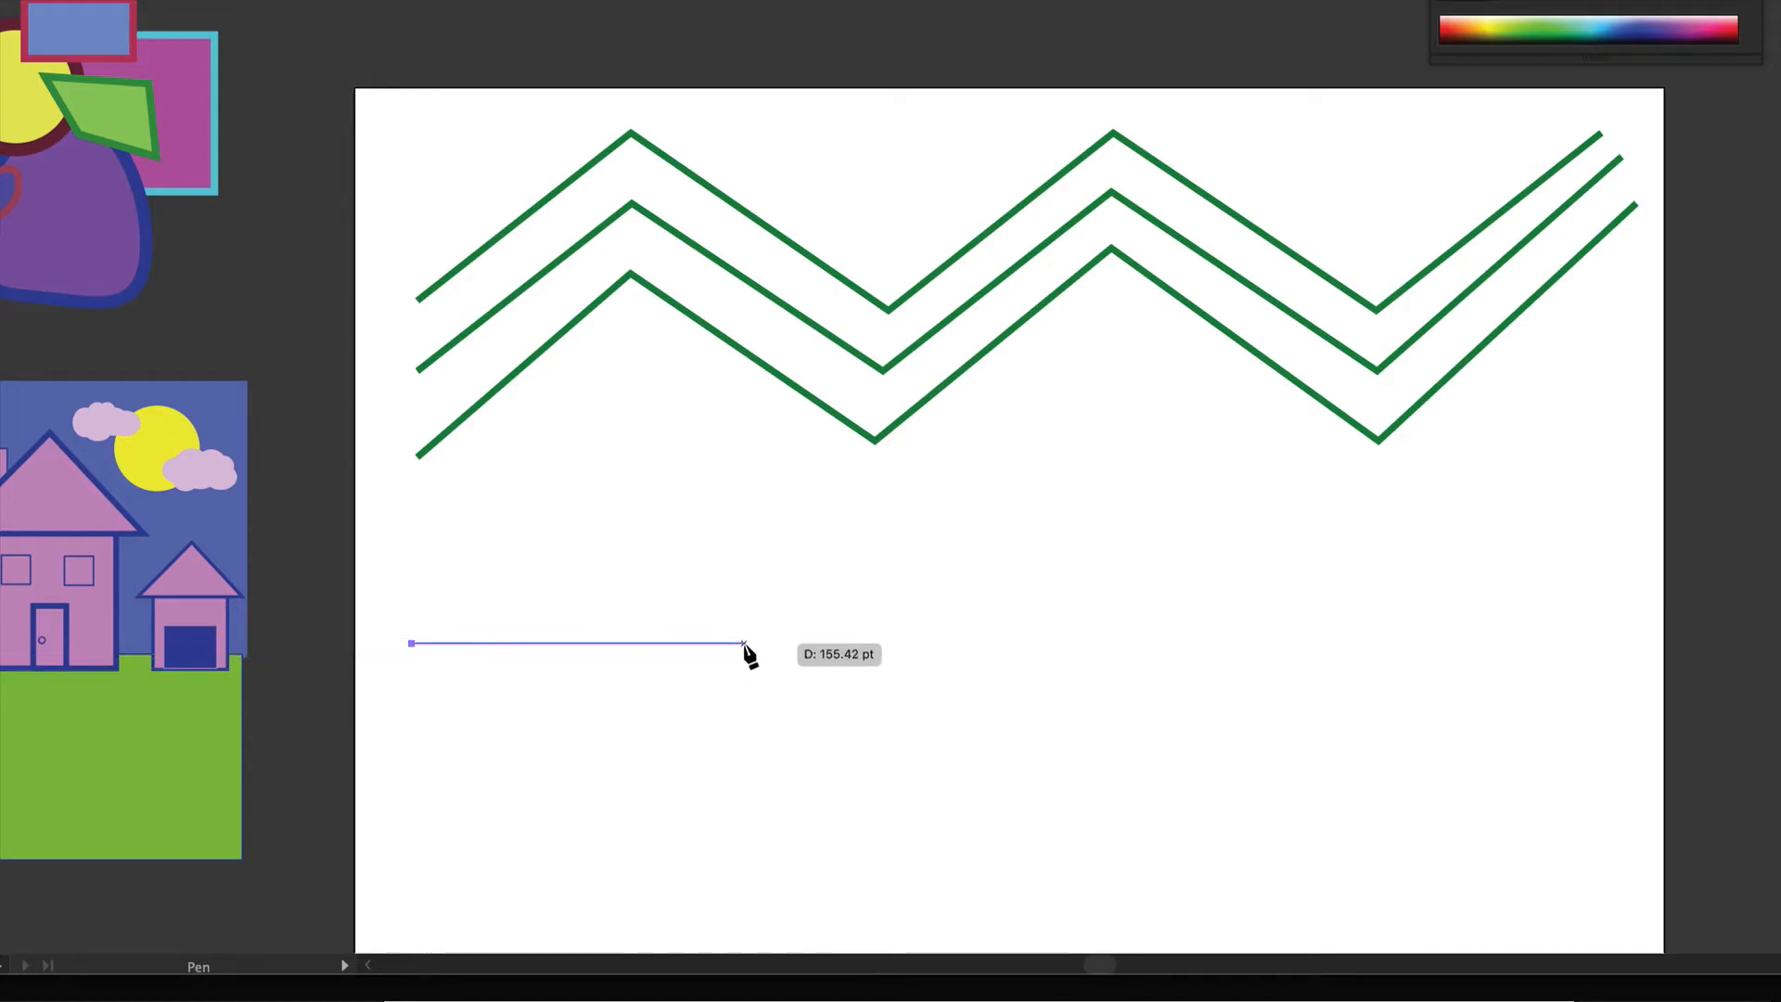
mouse_move(745, 644)
left_mouse_down()
mouse_move(862, 822)
mouse_move(783, 925)
mouse_move(886, 689)
mouse_move(832, 411)
mouse_move(899, 544)
mouse_move(811, 736)
mouse_move(712, 807)
mouse_move(920, 905)
mouse_move(960, 948)
mouse_move(746, 833)
mouse_move(778, 763)
mouse_move(832, 798)
mouse_move(916, 885)
mouse_move(945, 974)
mouse_move(893, 848)
mouse_move(835, 575)
mouse_move(893, 309)
mouse_move(938, 399)
mouse_move(937, 532)
left_mouse_up()
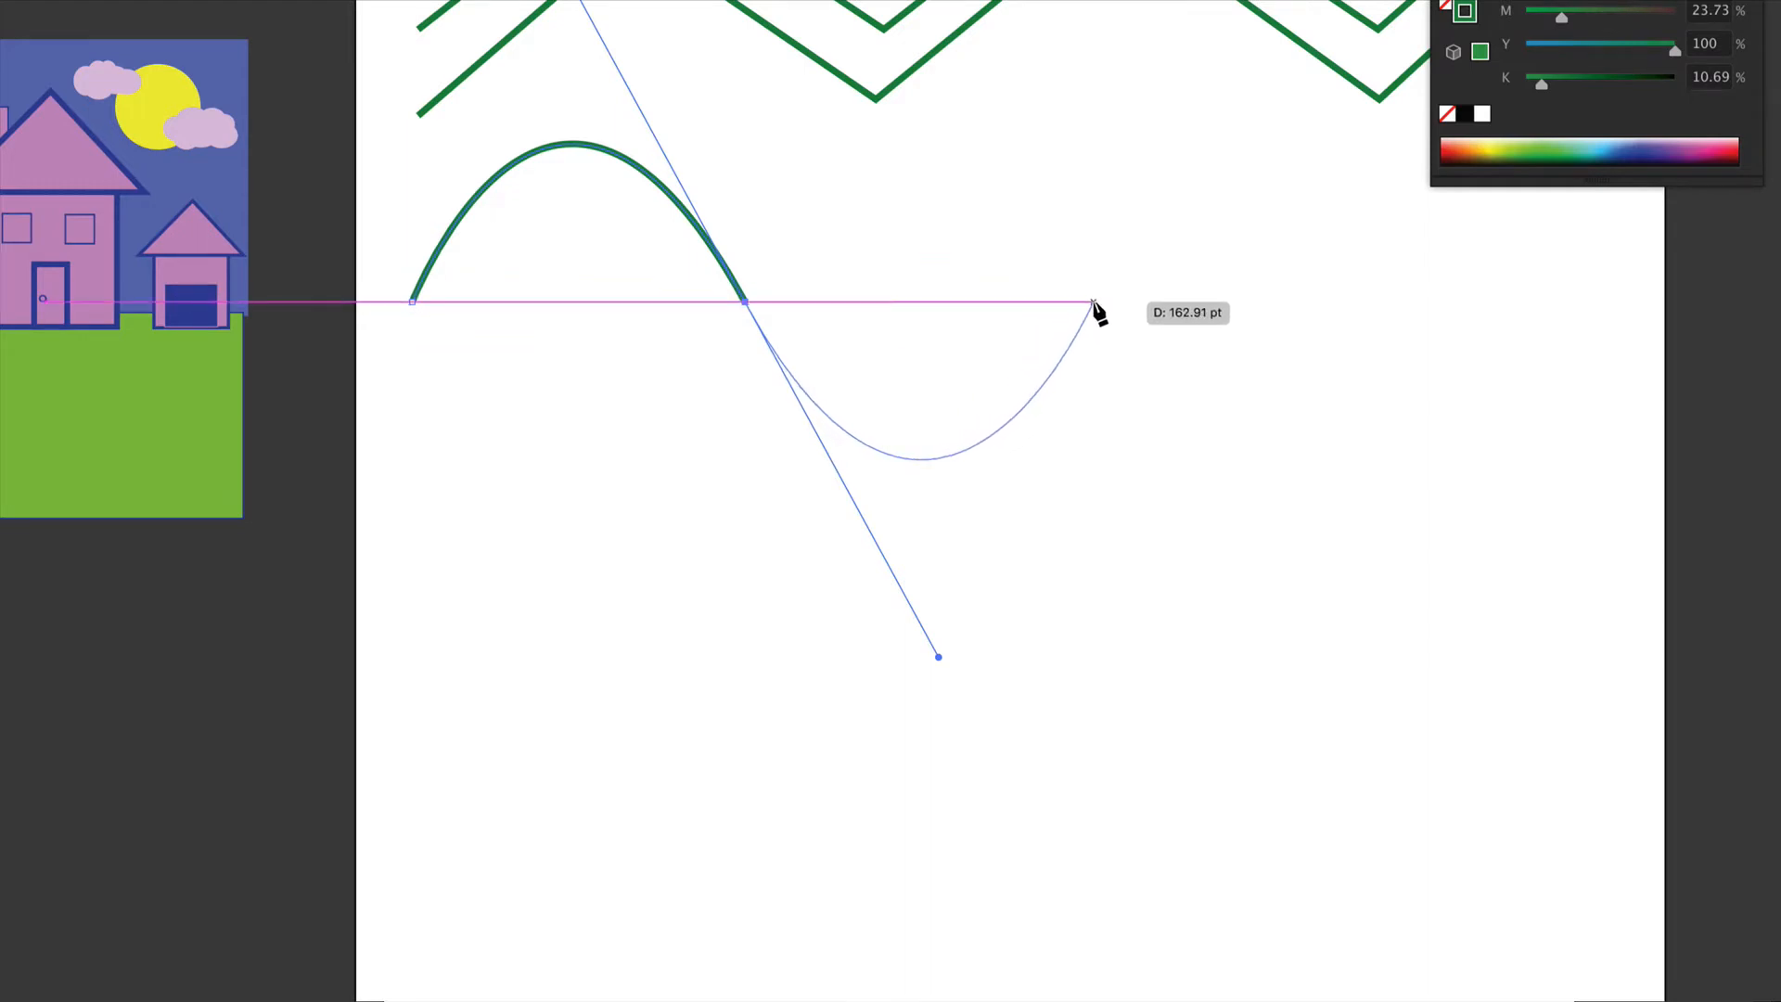
left_click(1094, 301)
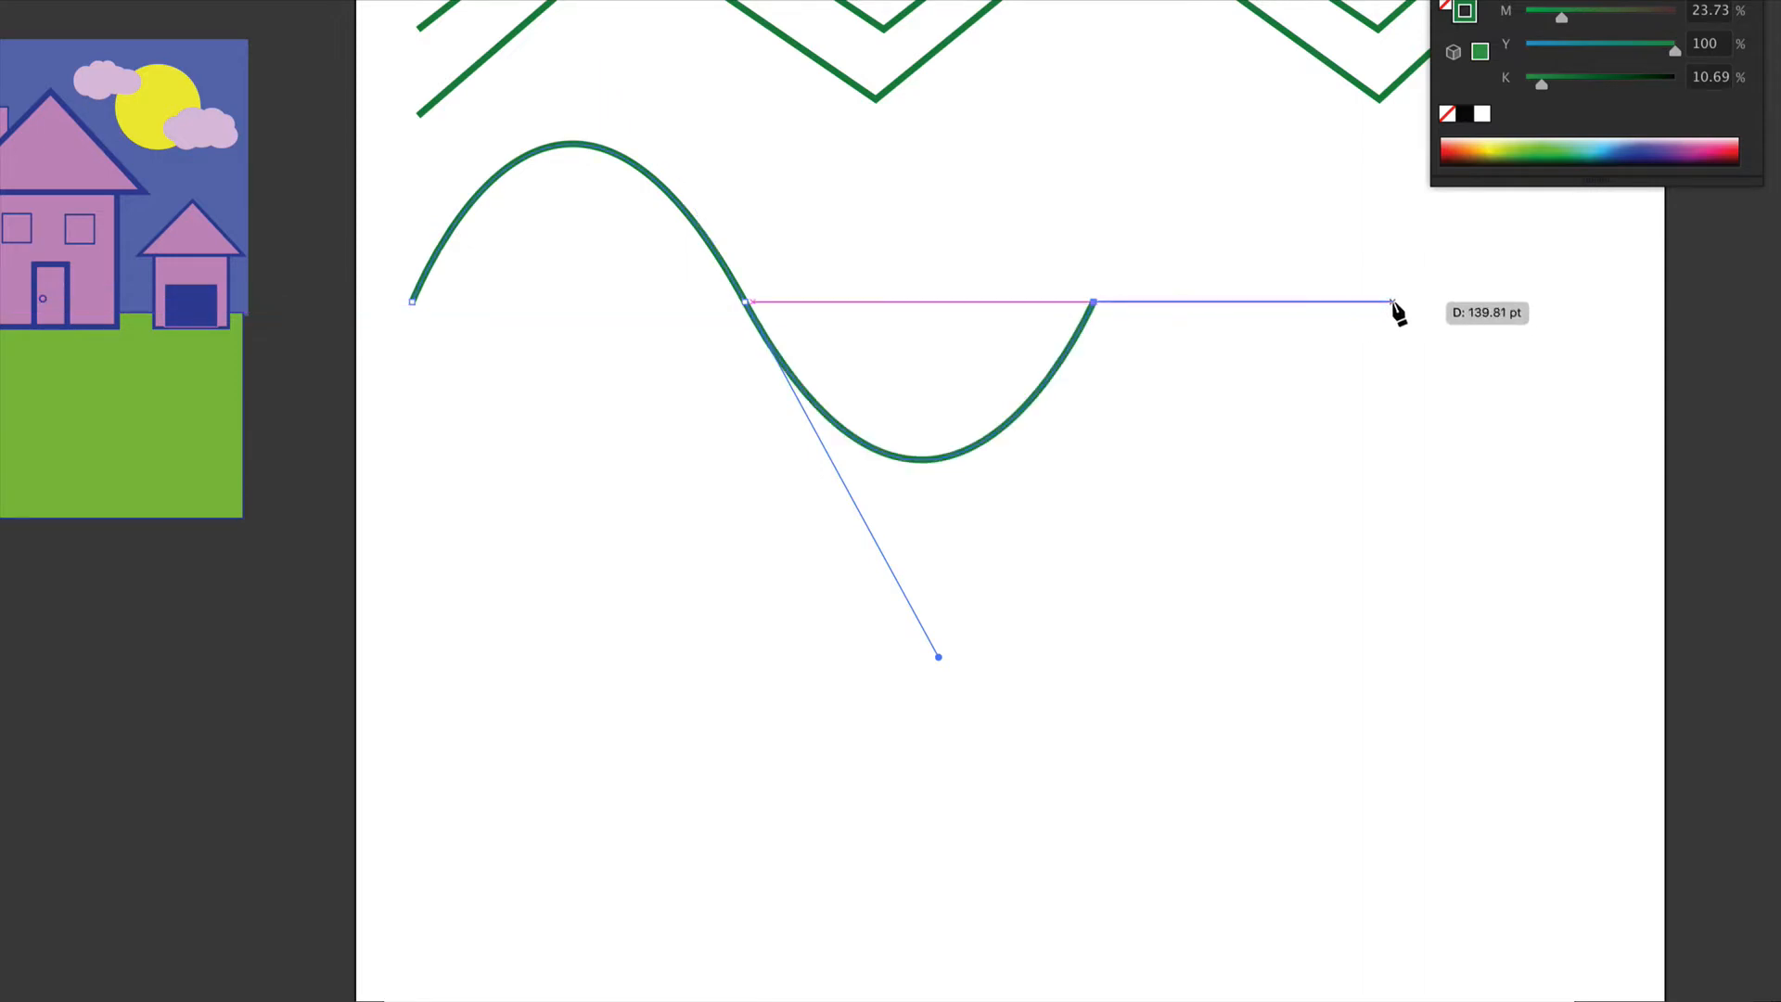
scroll(1388, 315, "right", 5)
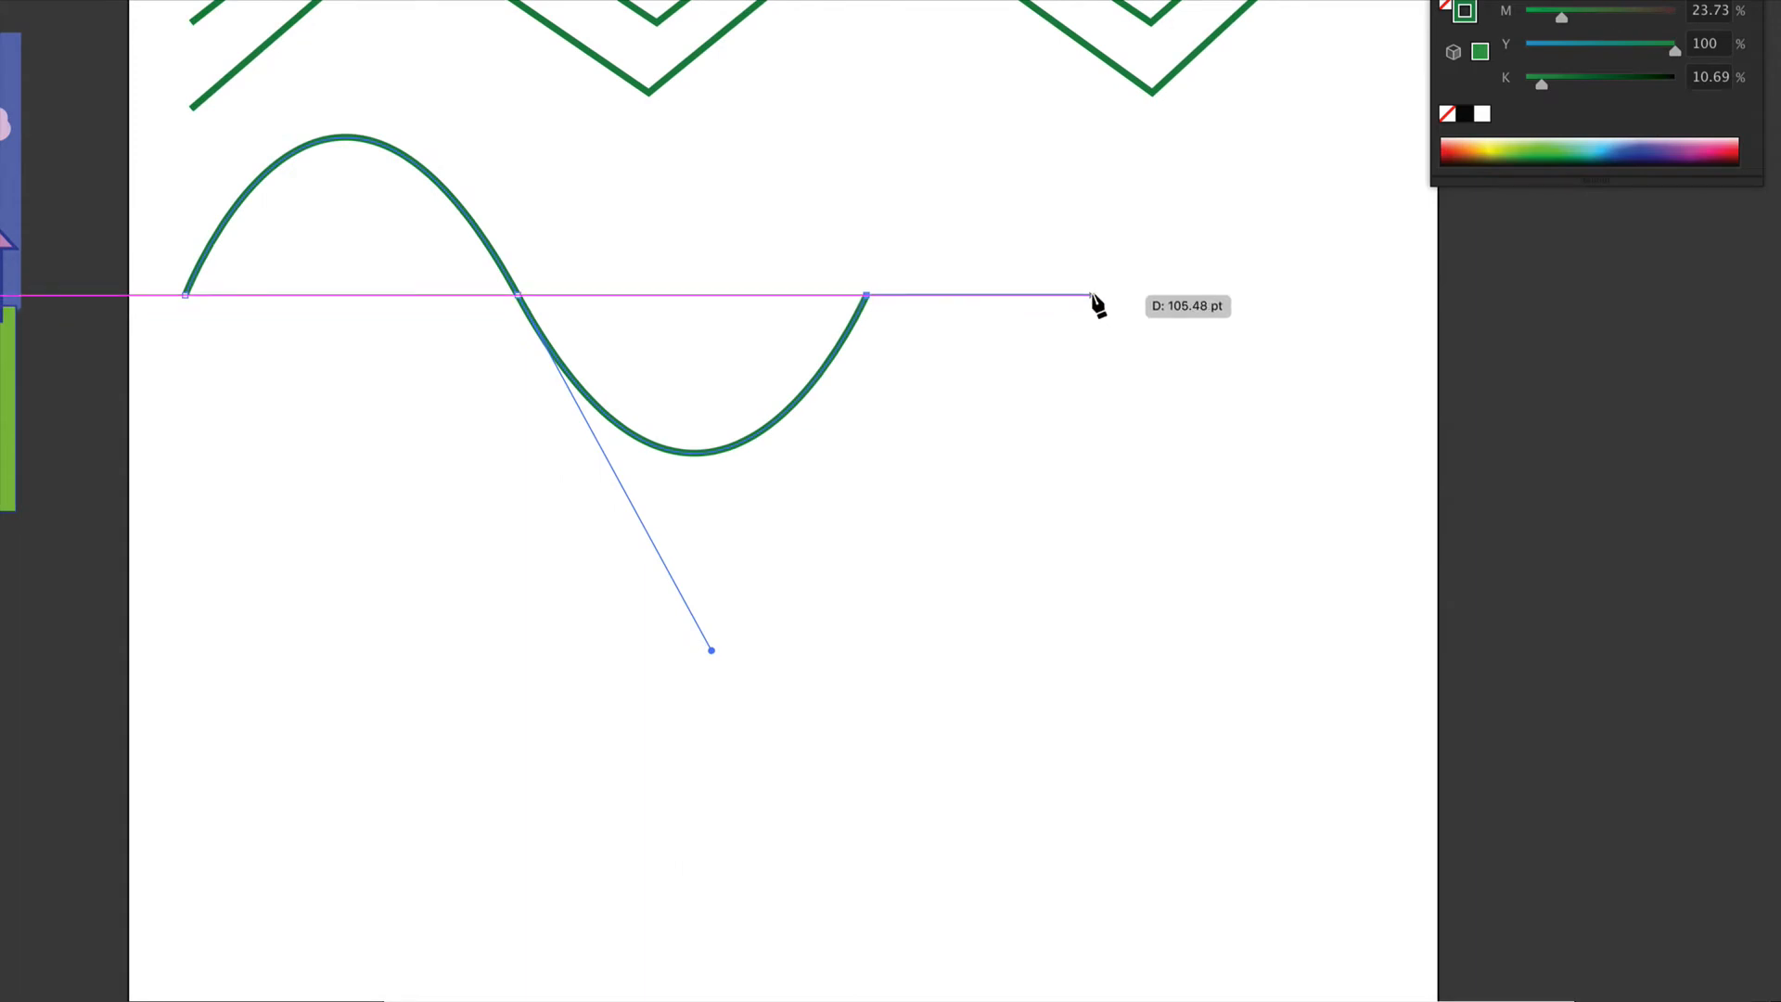
mouse_move(1093, 295)
left_mouse_down()
mouse_move(1227, 601)
mouse_move(1205, 588)
mouse_move(1113, 616)
mouse_move(1098, 456)
mouse_move(1238, 485)
mouse_move(1186, 614)
mouse_move(1256, 564)
mouse_move(1256, 458)
mouse_move(1169, 495)
mouse_move(1216, 557)
mouse_move(1208, 575)
left_mouse_up()
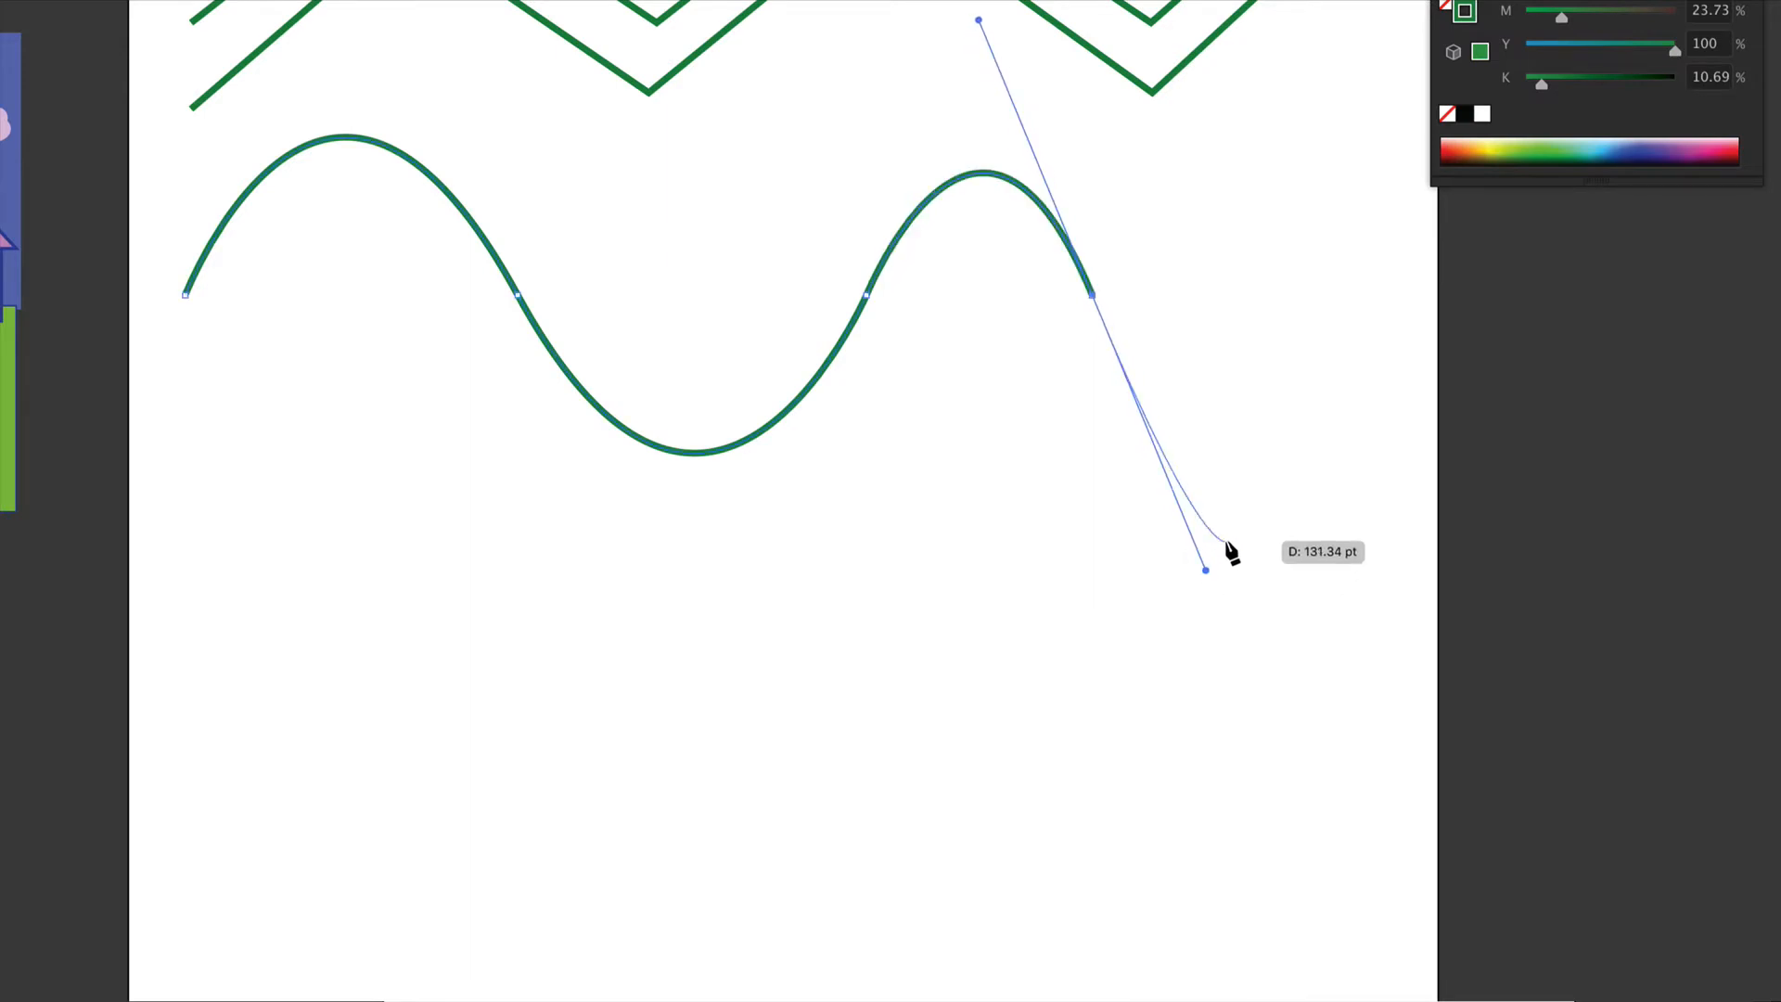
left_click(1382, 299)
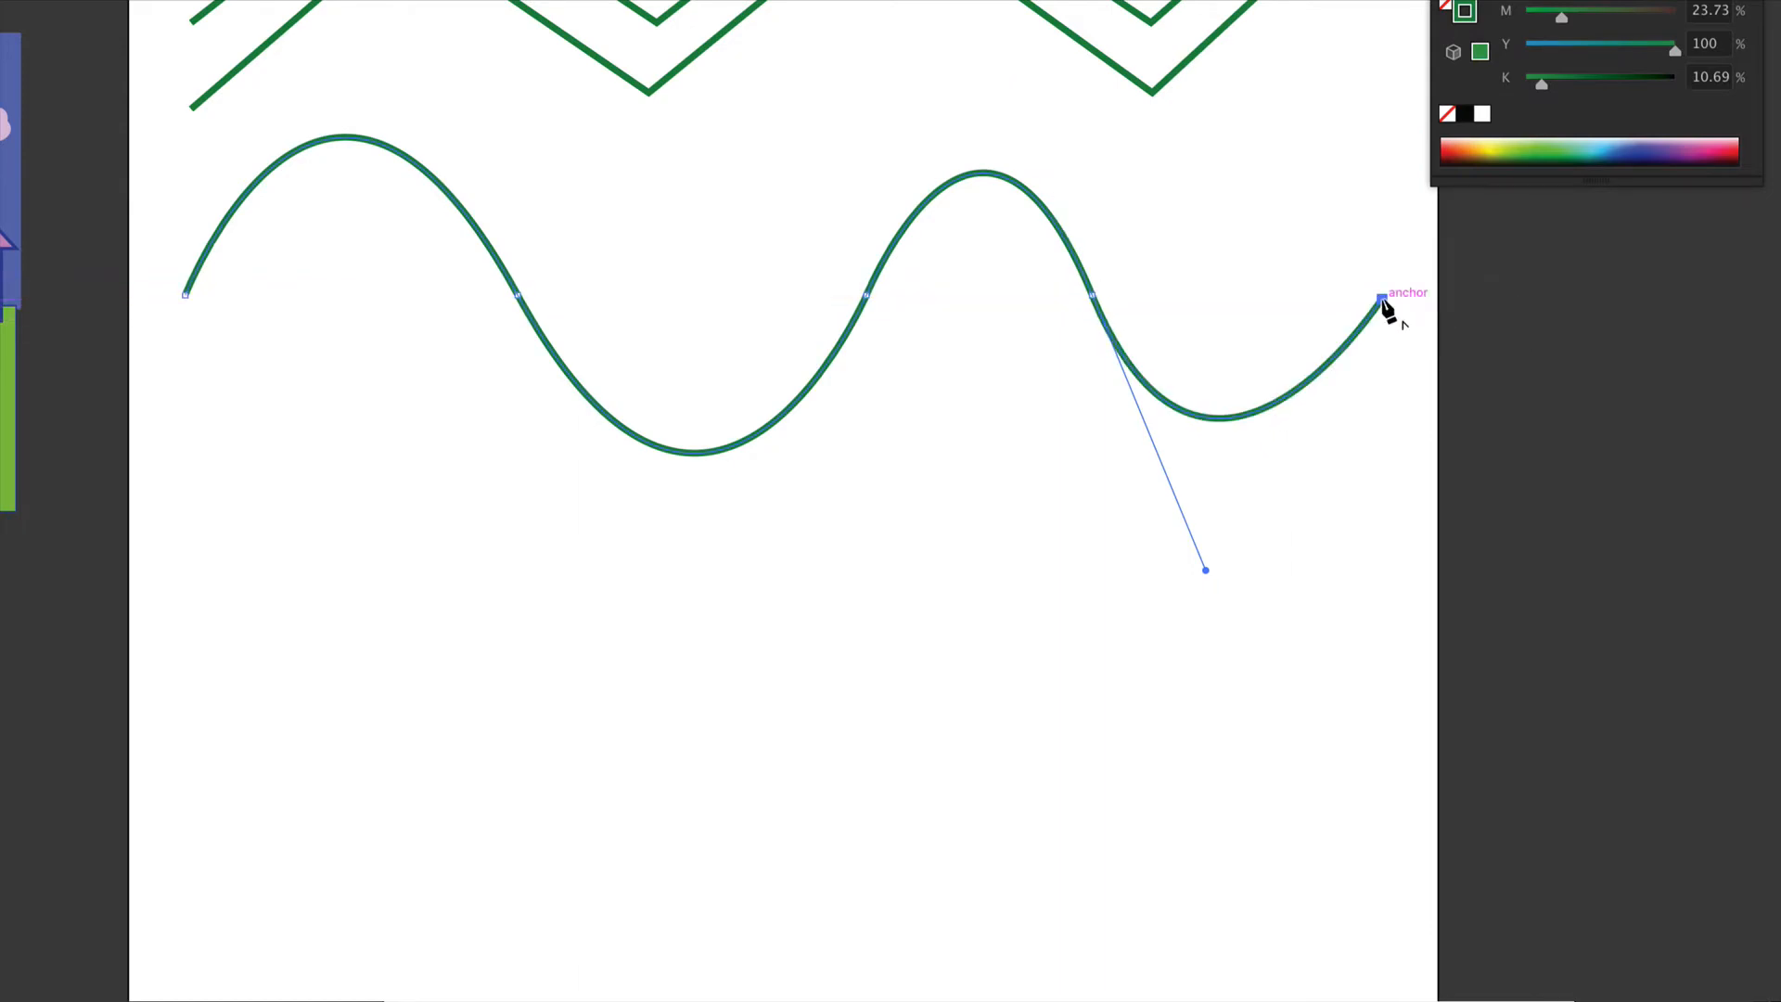
key("v")
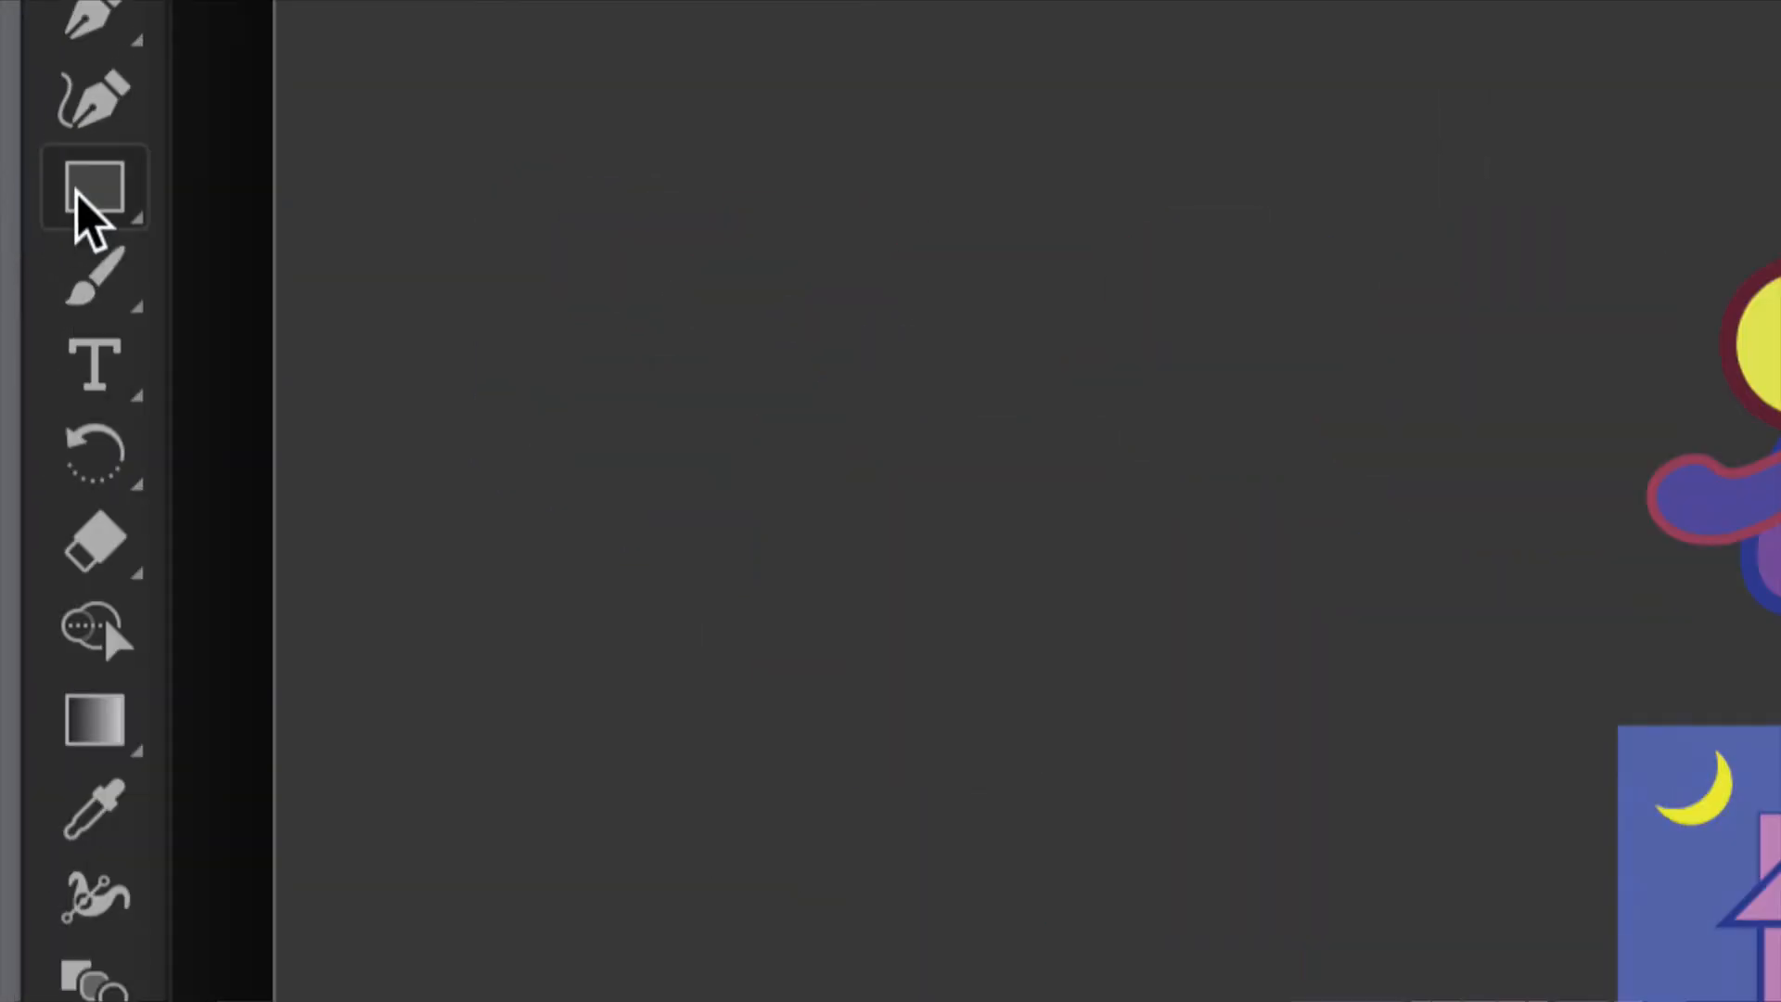
left_click(19, 183)
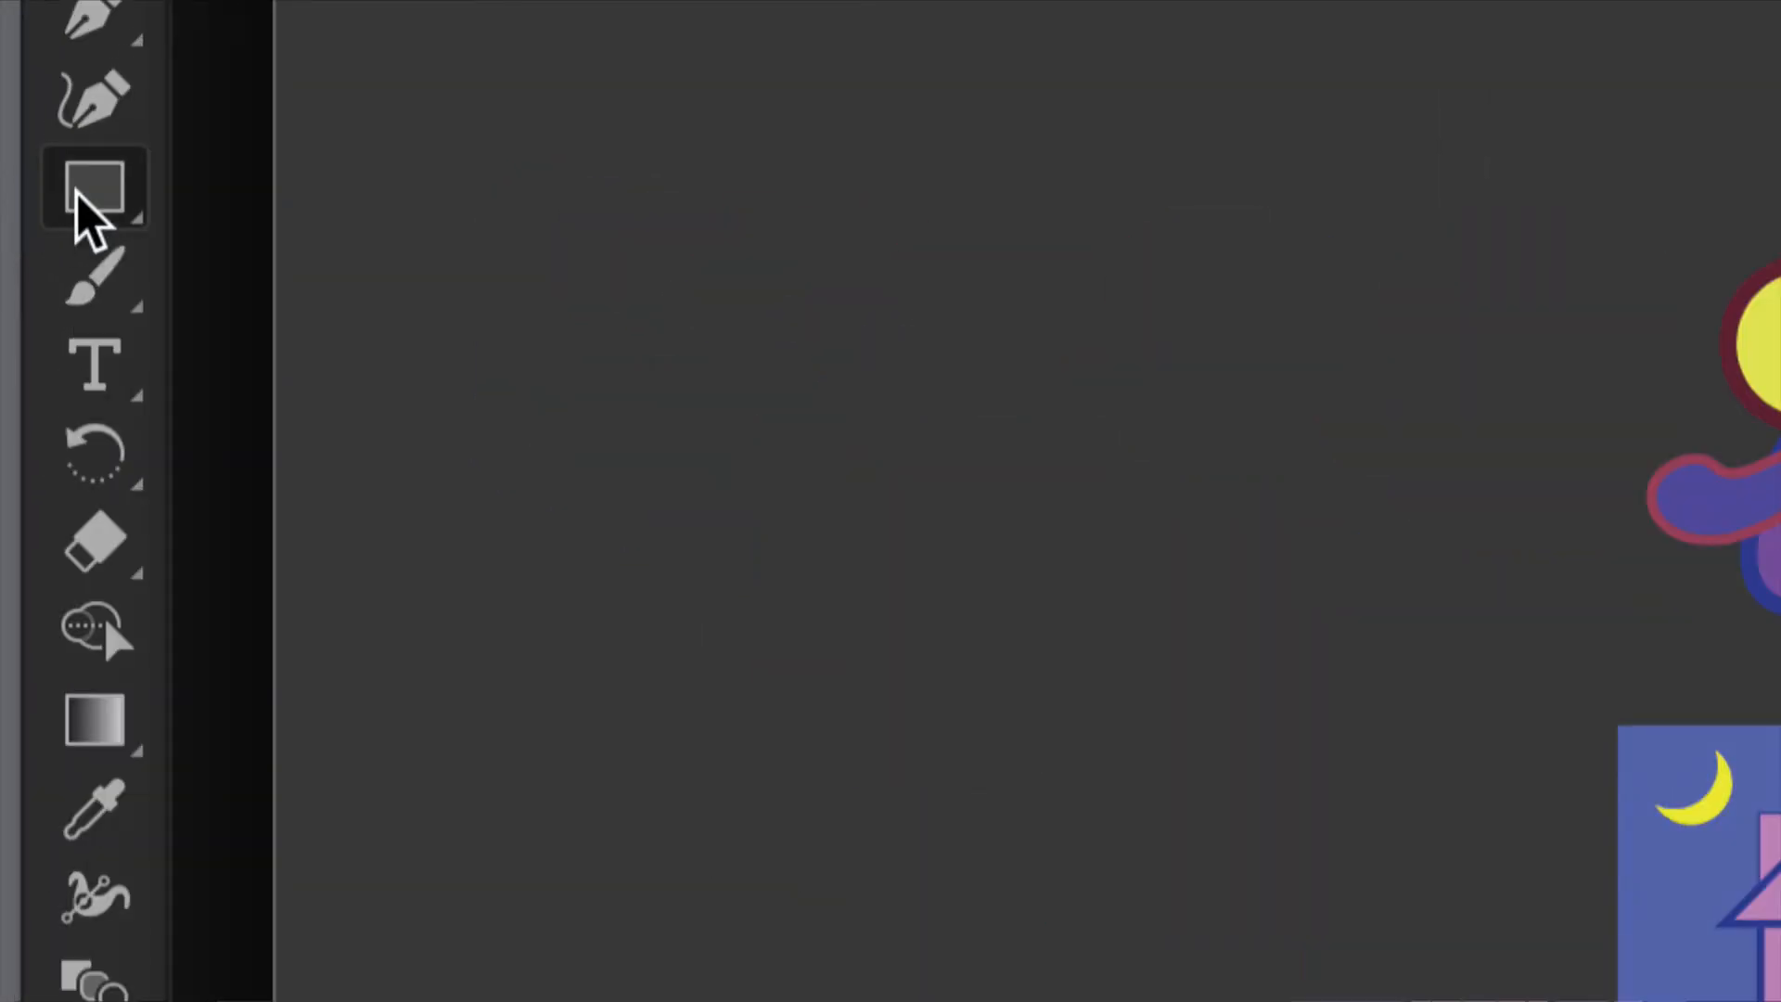
left_click(78, 197)
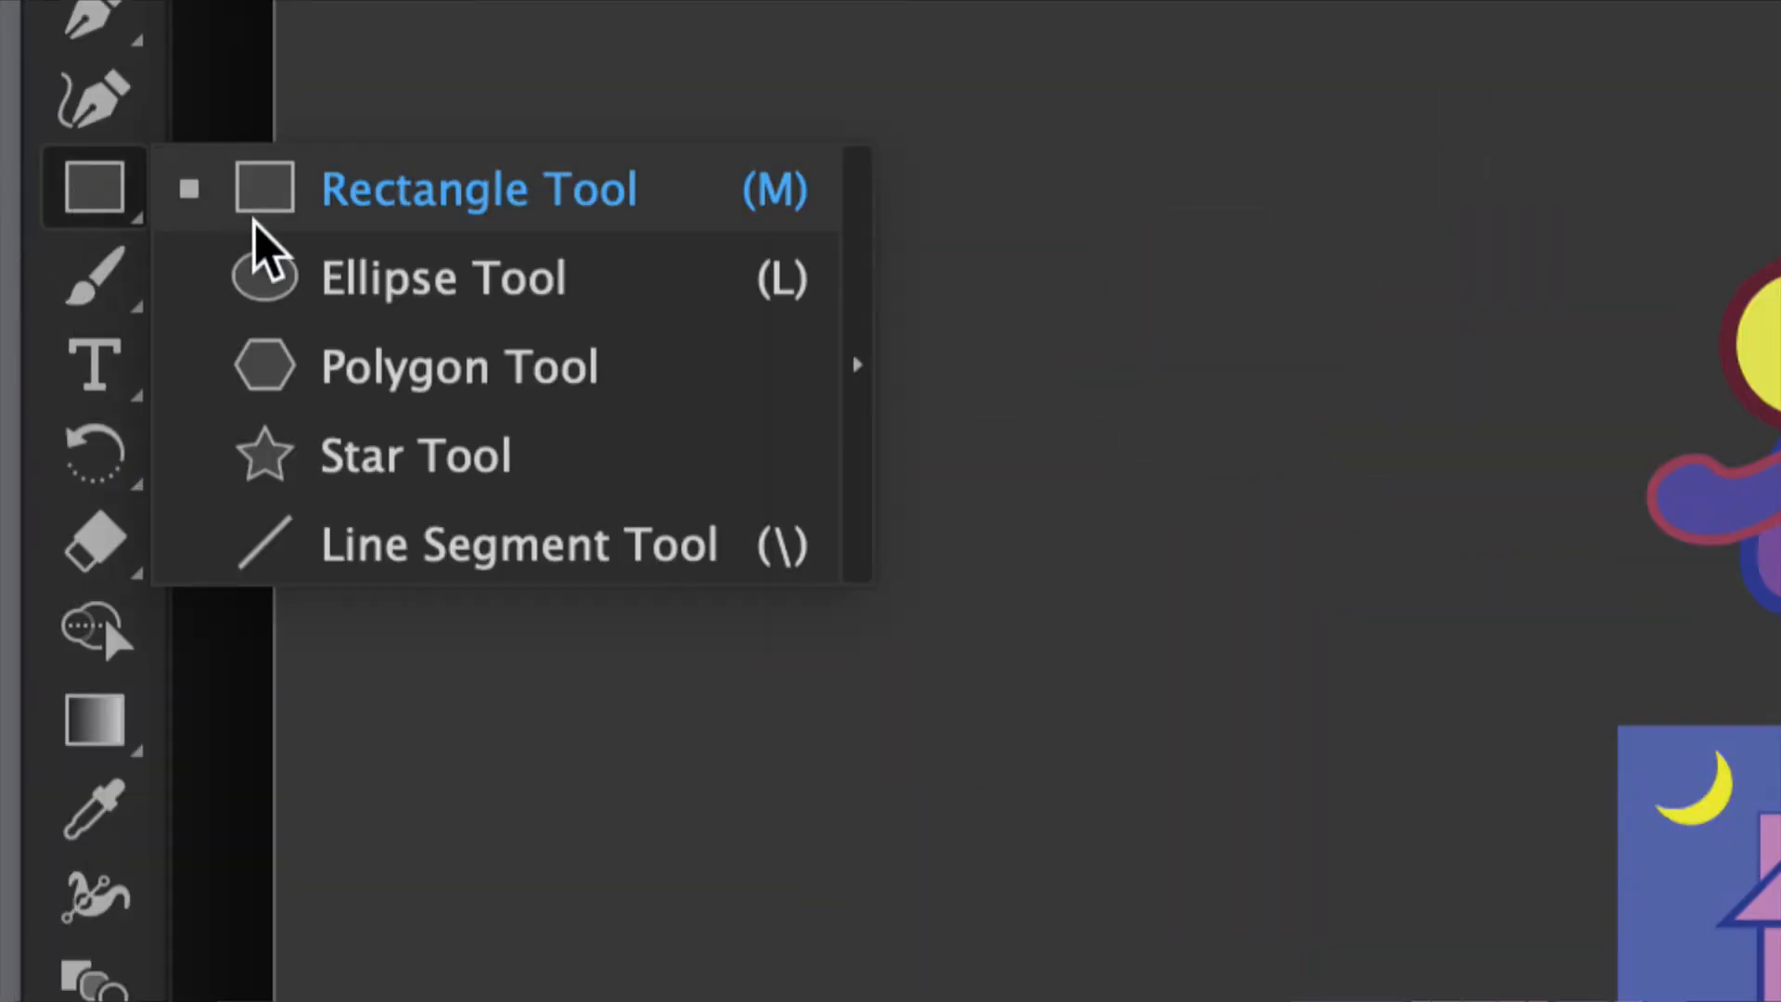
left_click(101, 197)
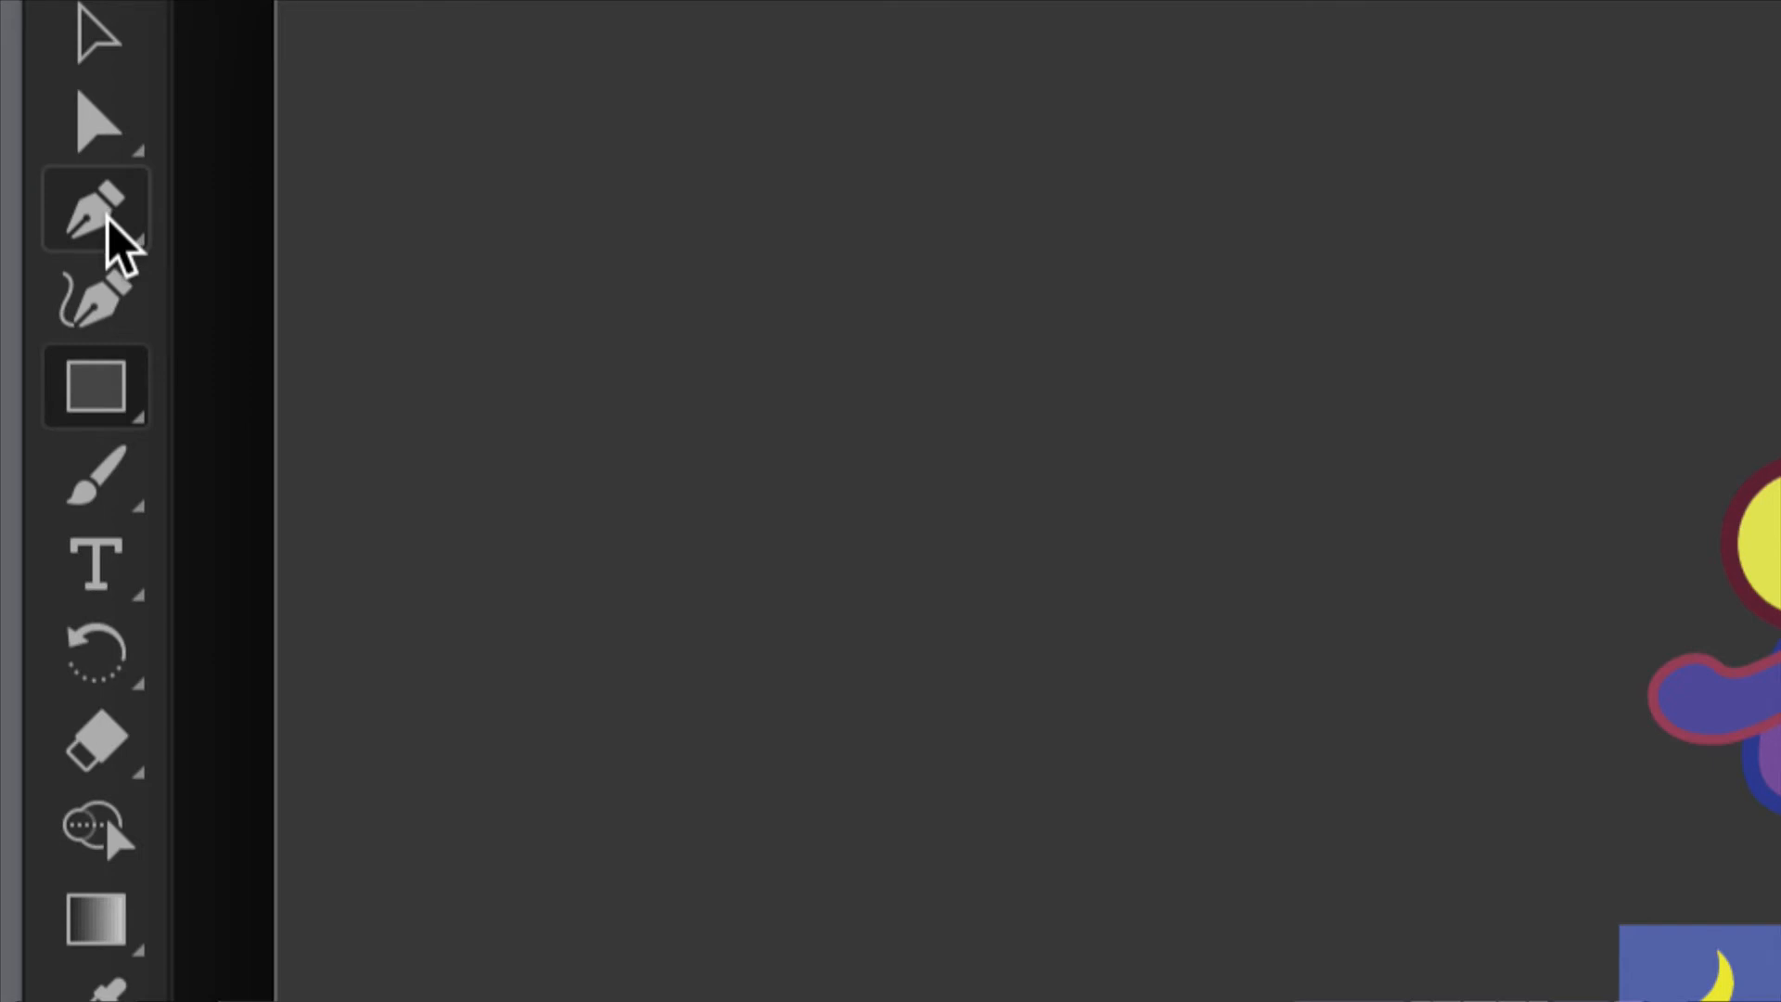
- Draw an irregular nine-point polygon below the waves with the Pen tool and close it at its starting anchor
left_click(107, 221)
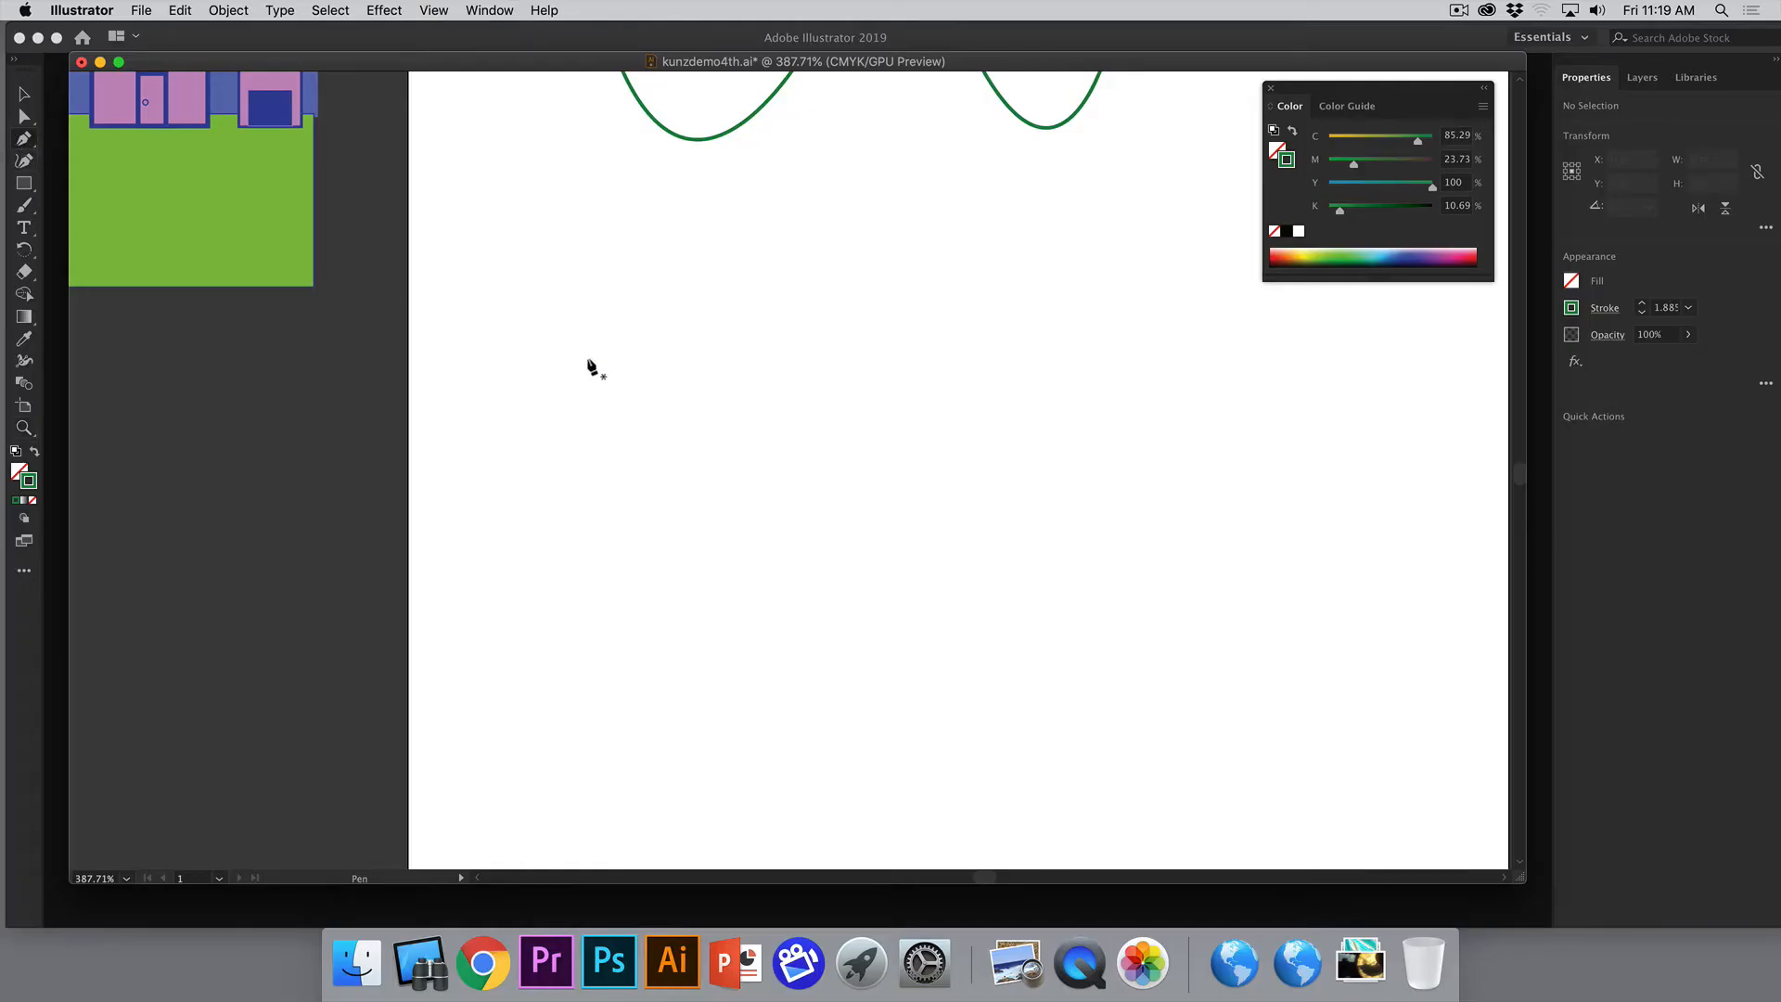
left_click(600, 361)
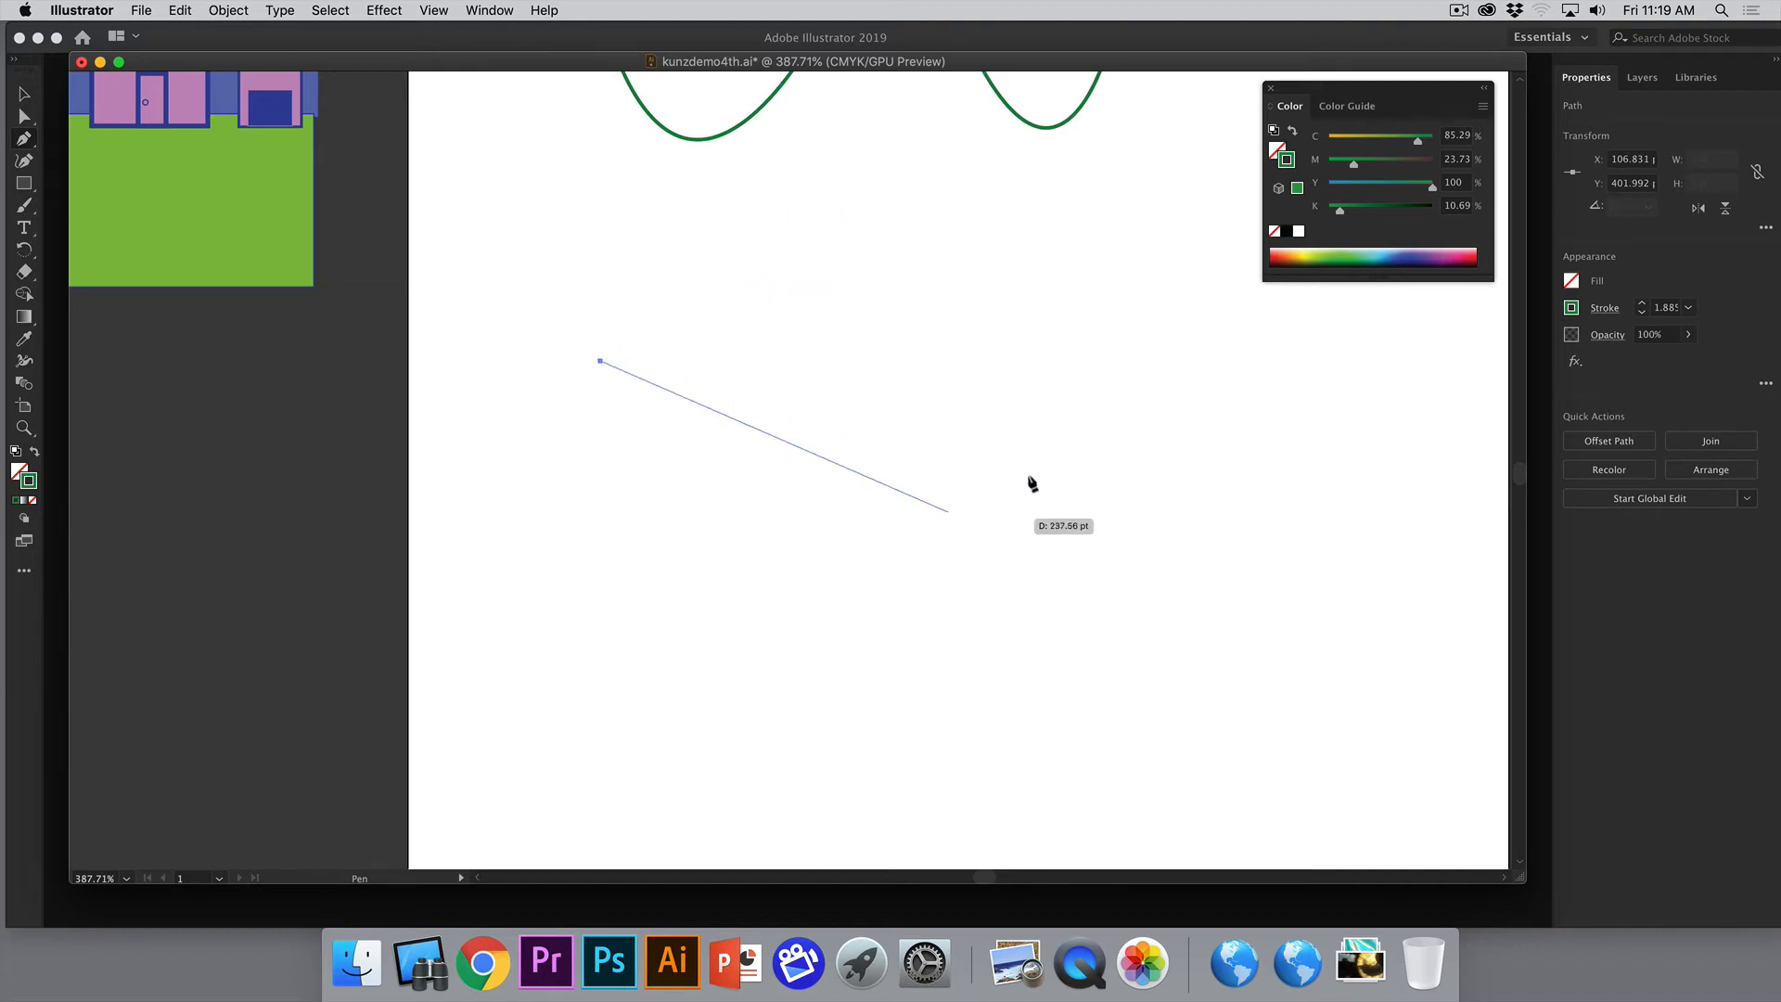
left_click(863, 225)
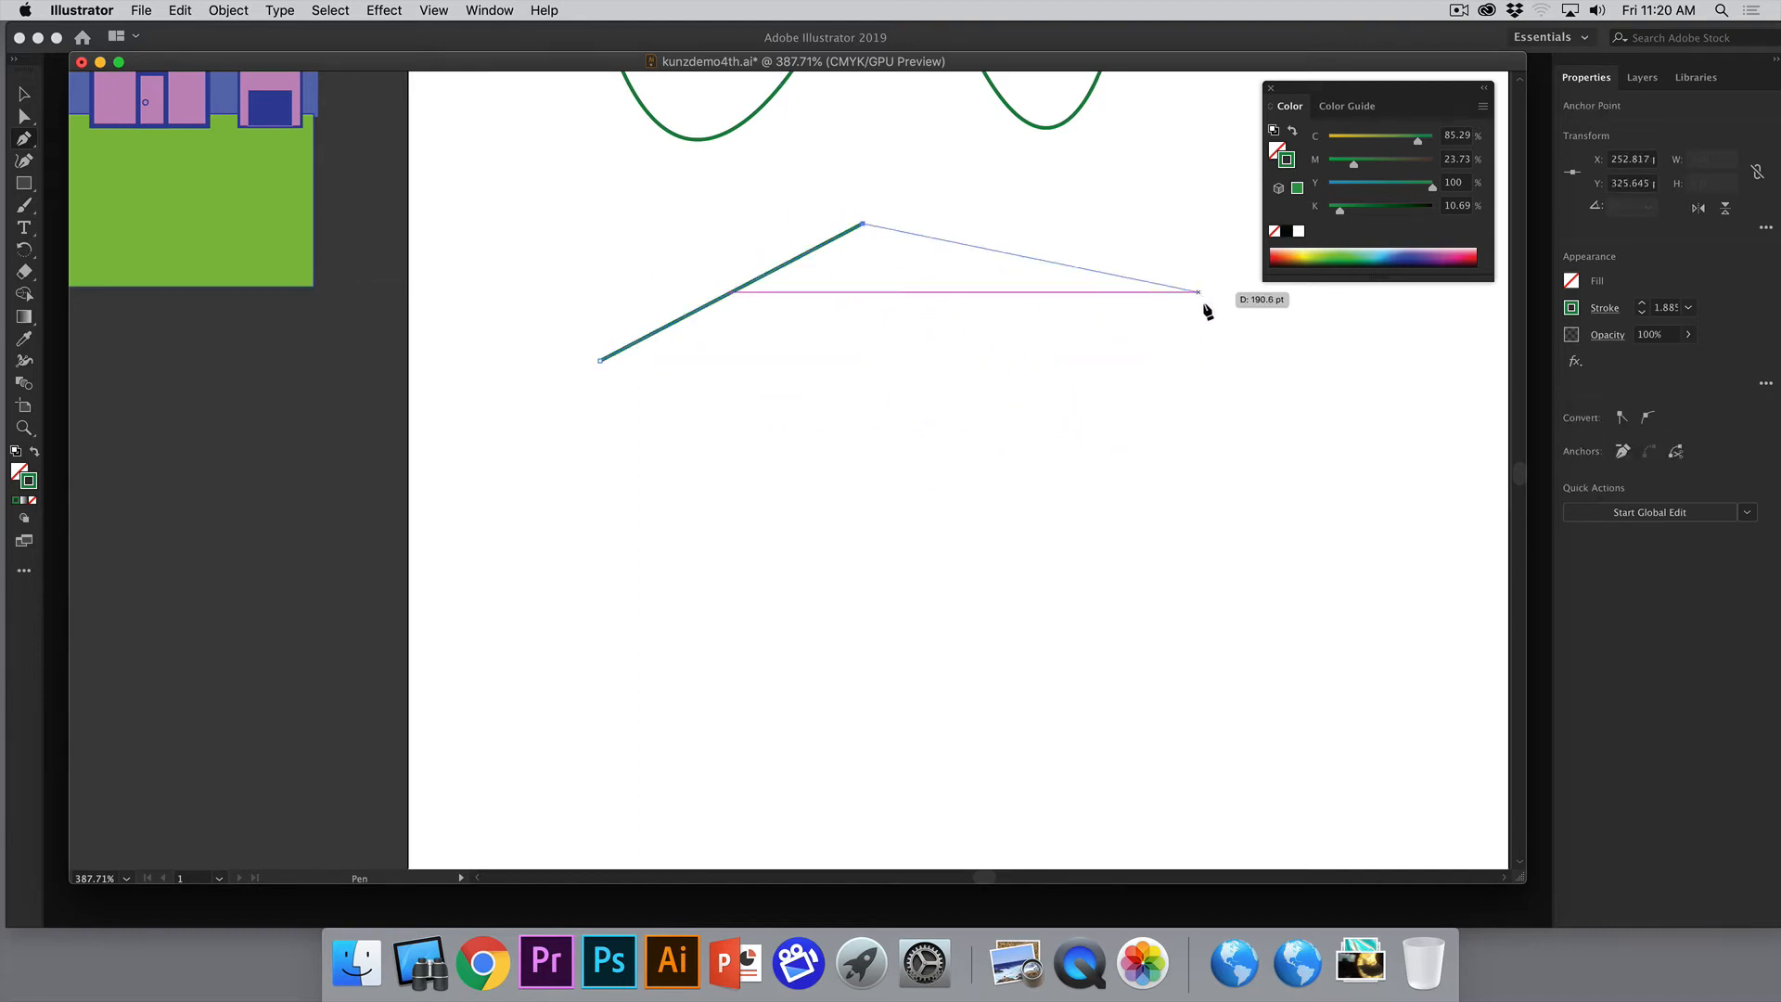
left_click(1023, 403)
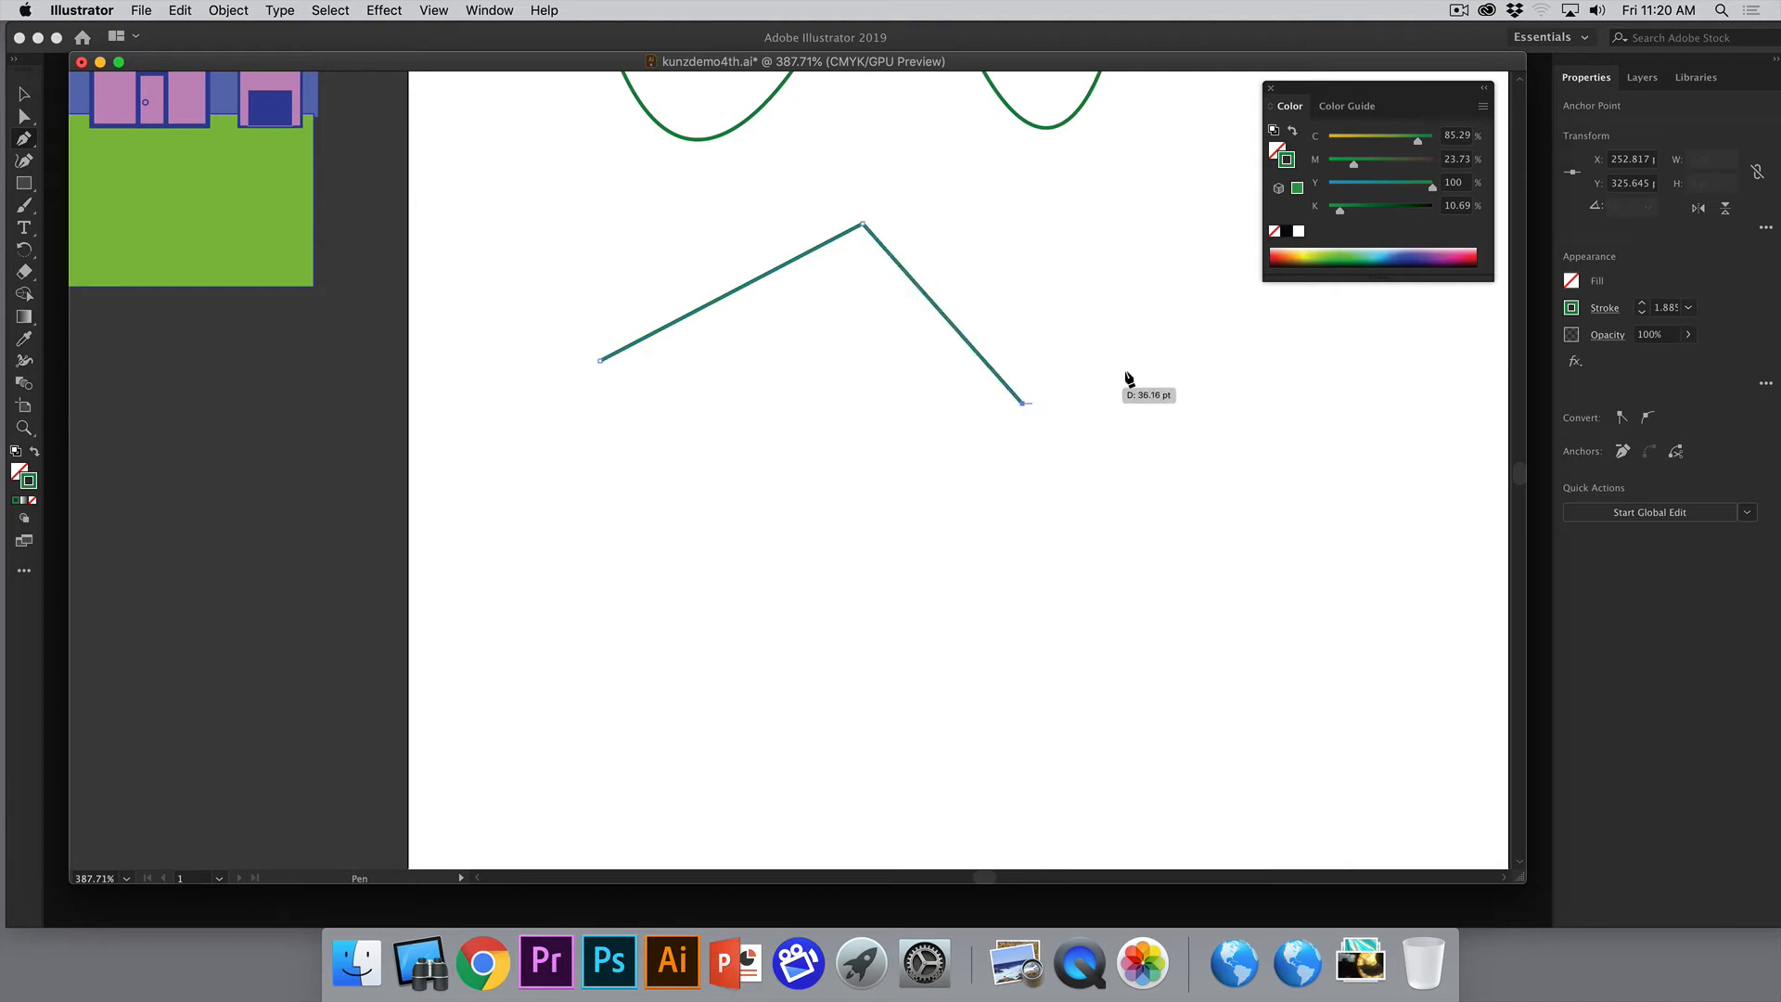
left_click(1212, 345)
left_click(1240, 607)
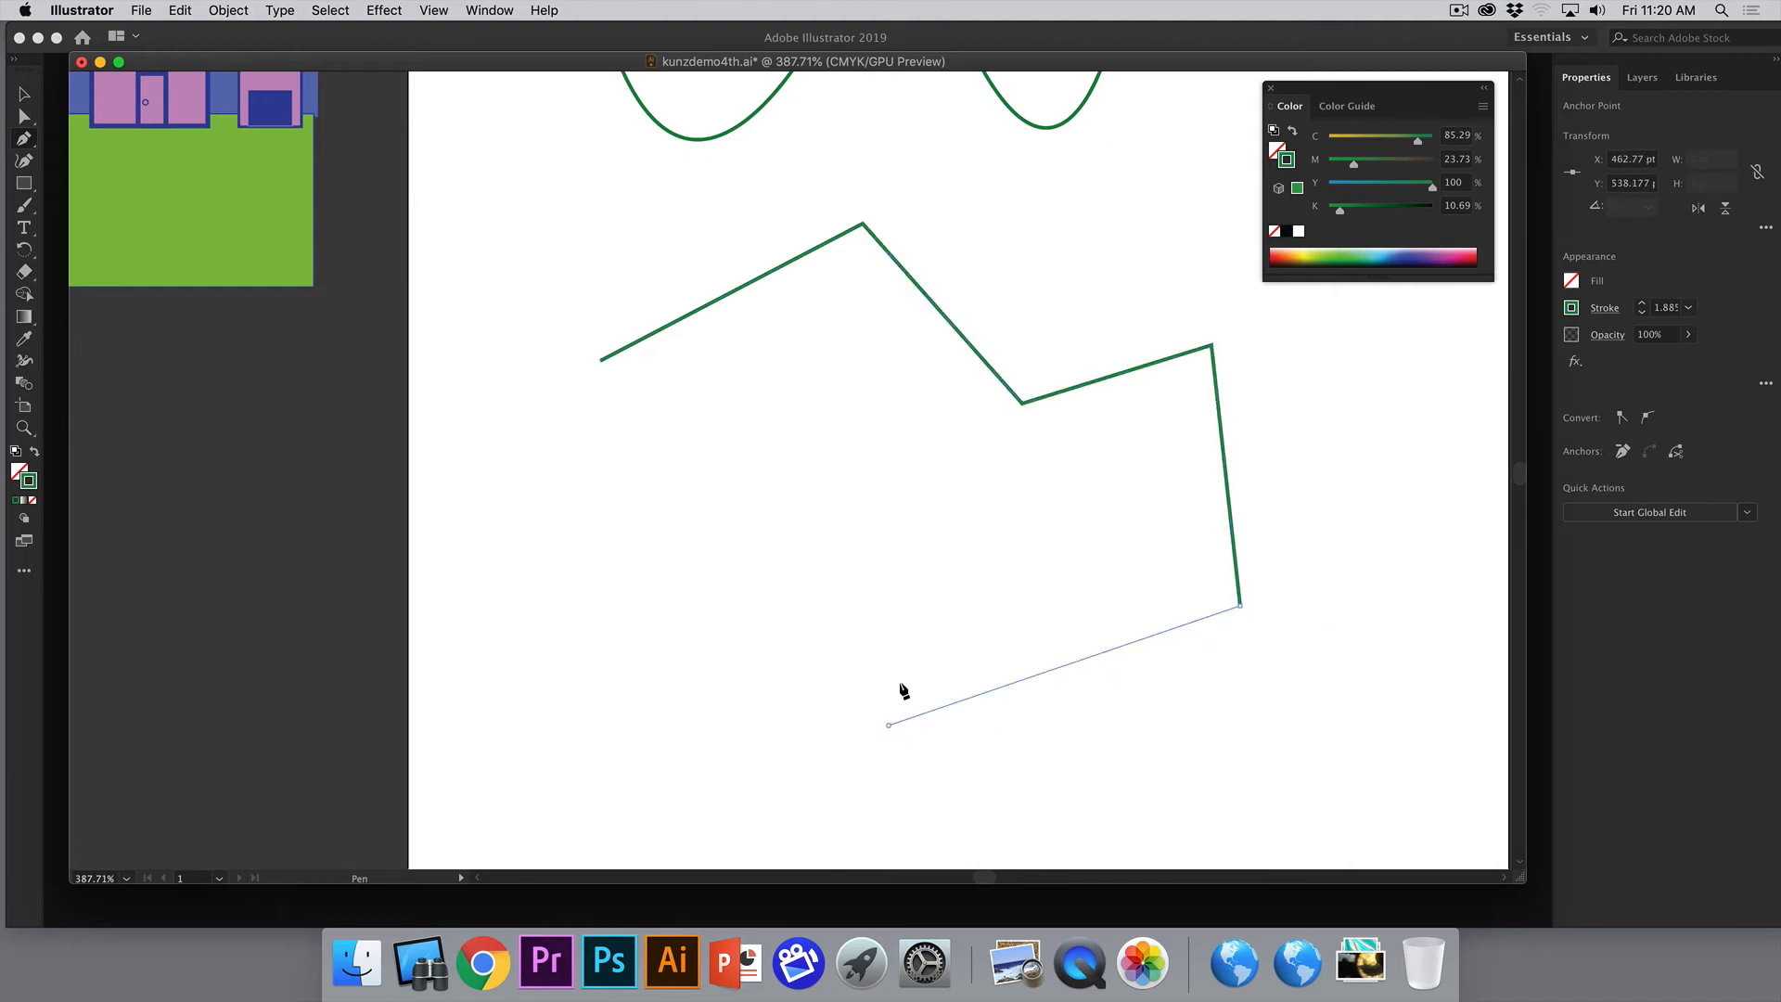
left_click(888, 724)
left_click(965, 516)
left_click(832, 468)
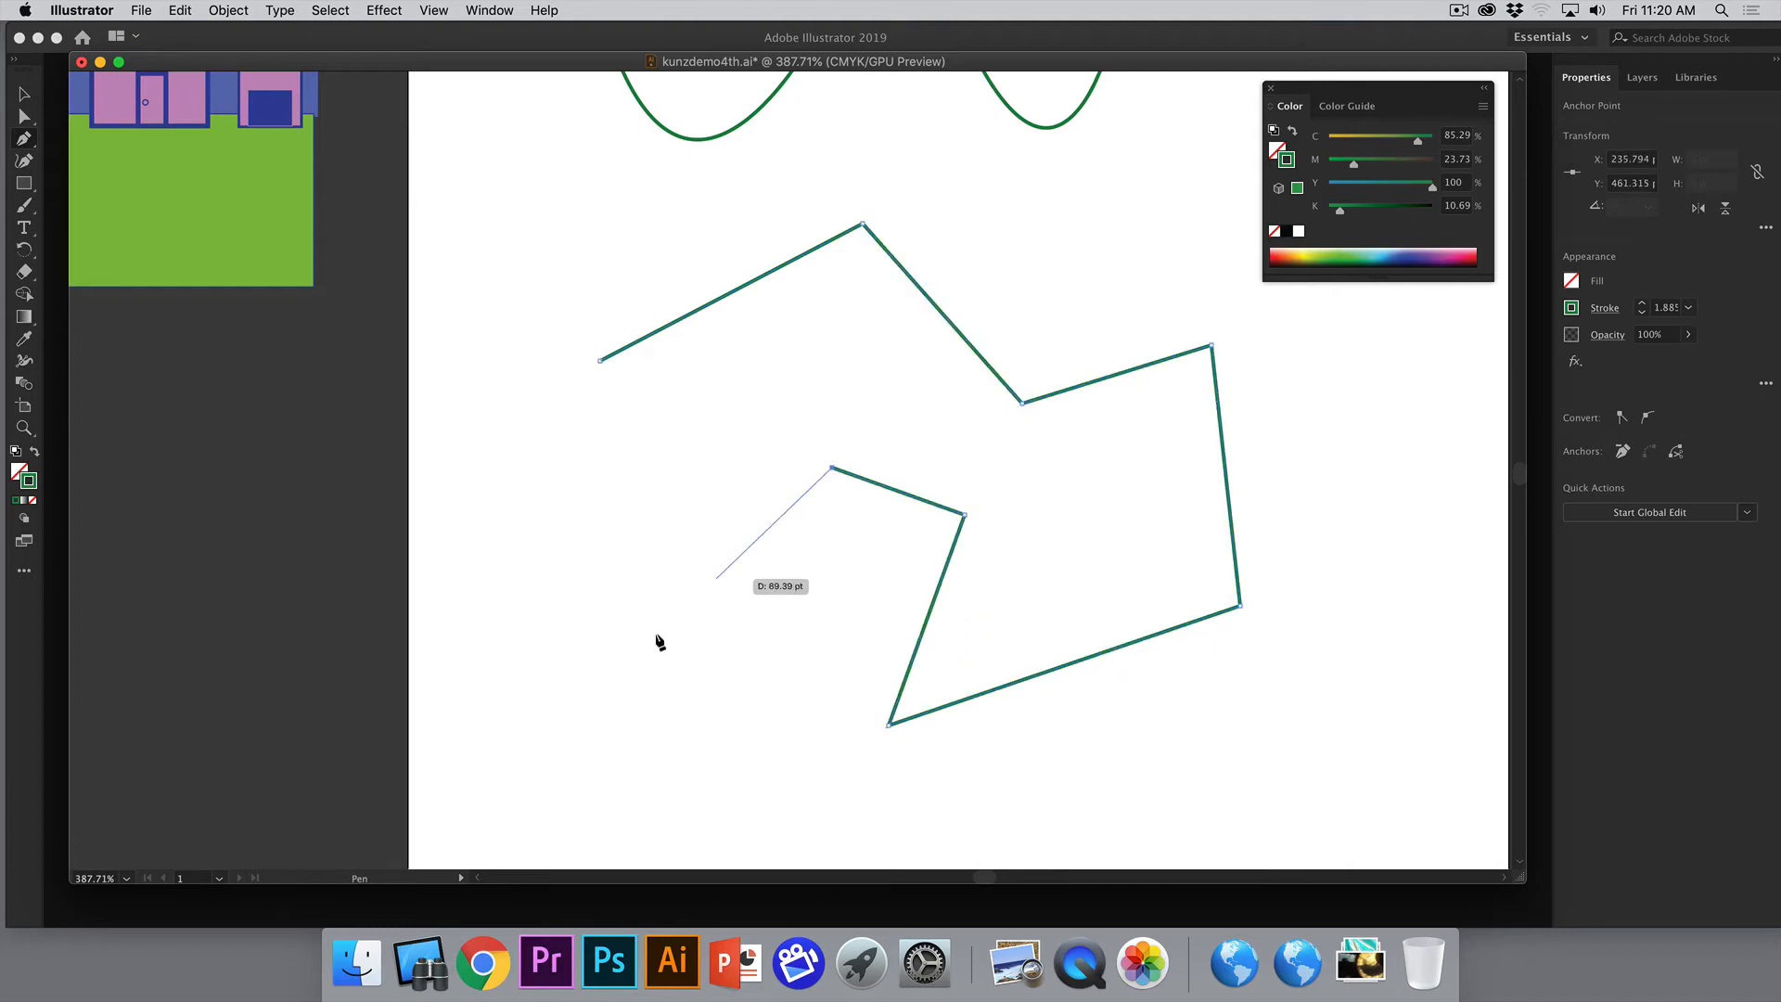
left_click(626, 659)
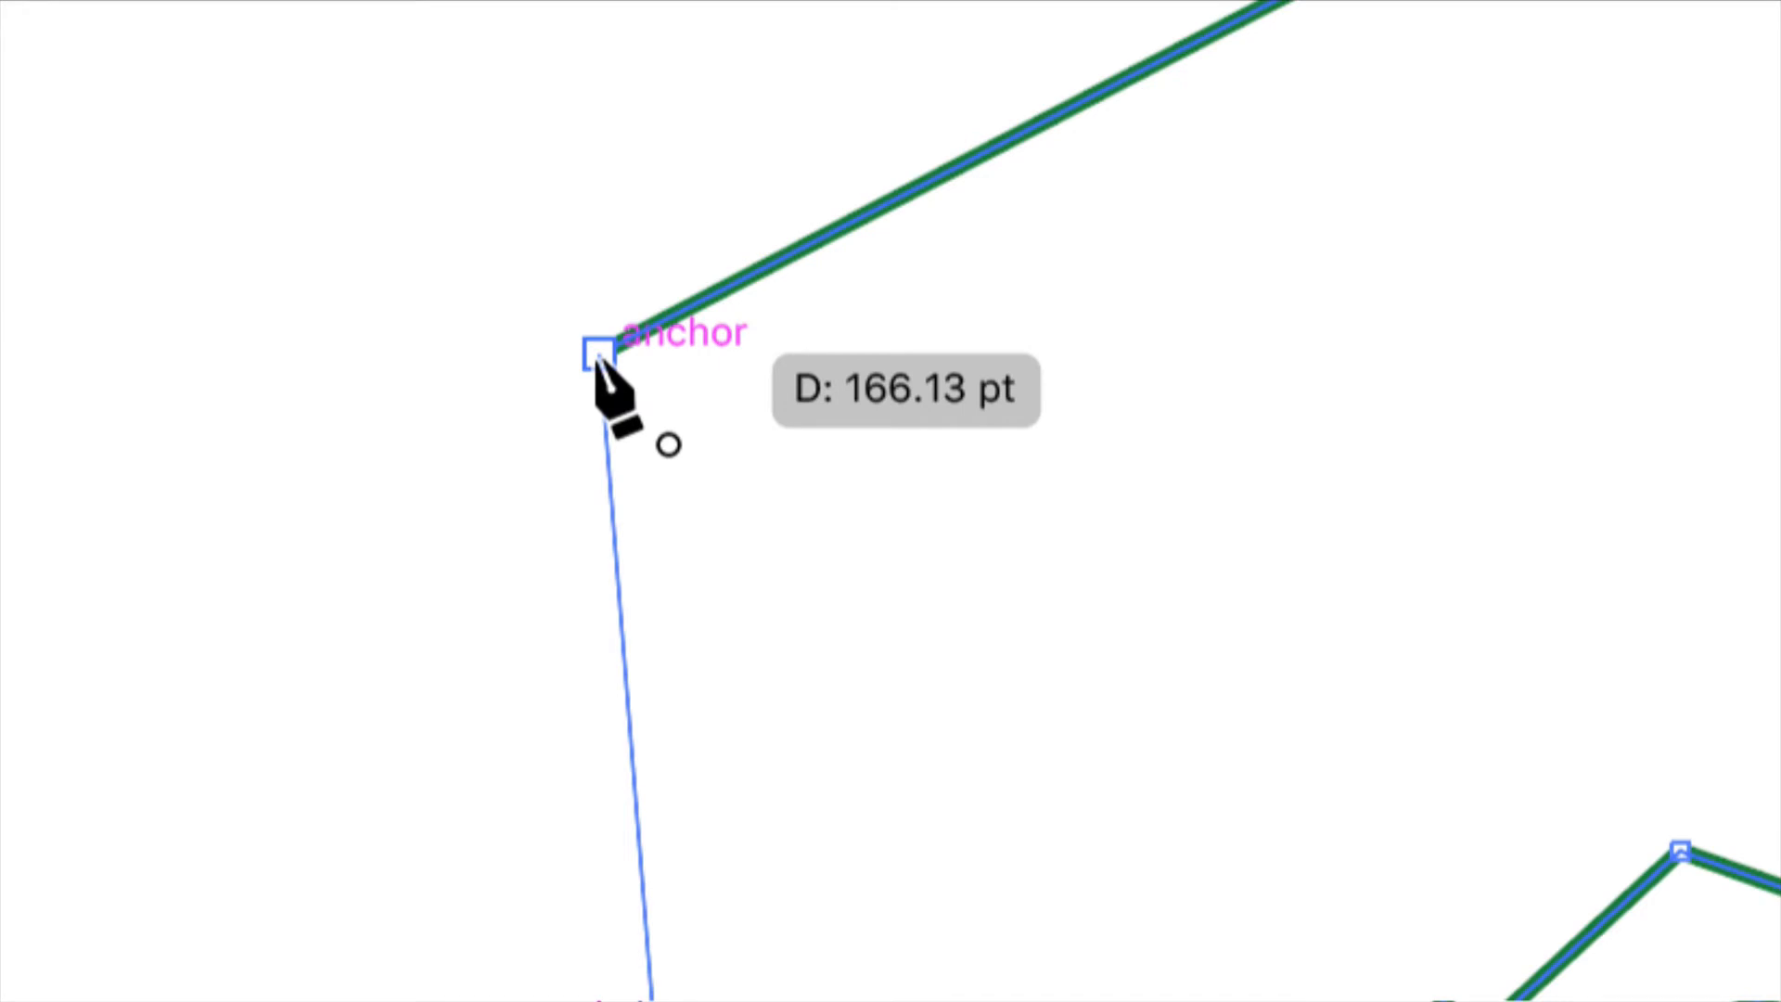
left_click(599, 356)
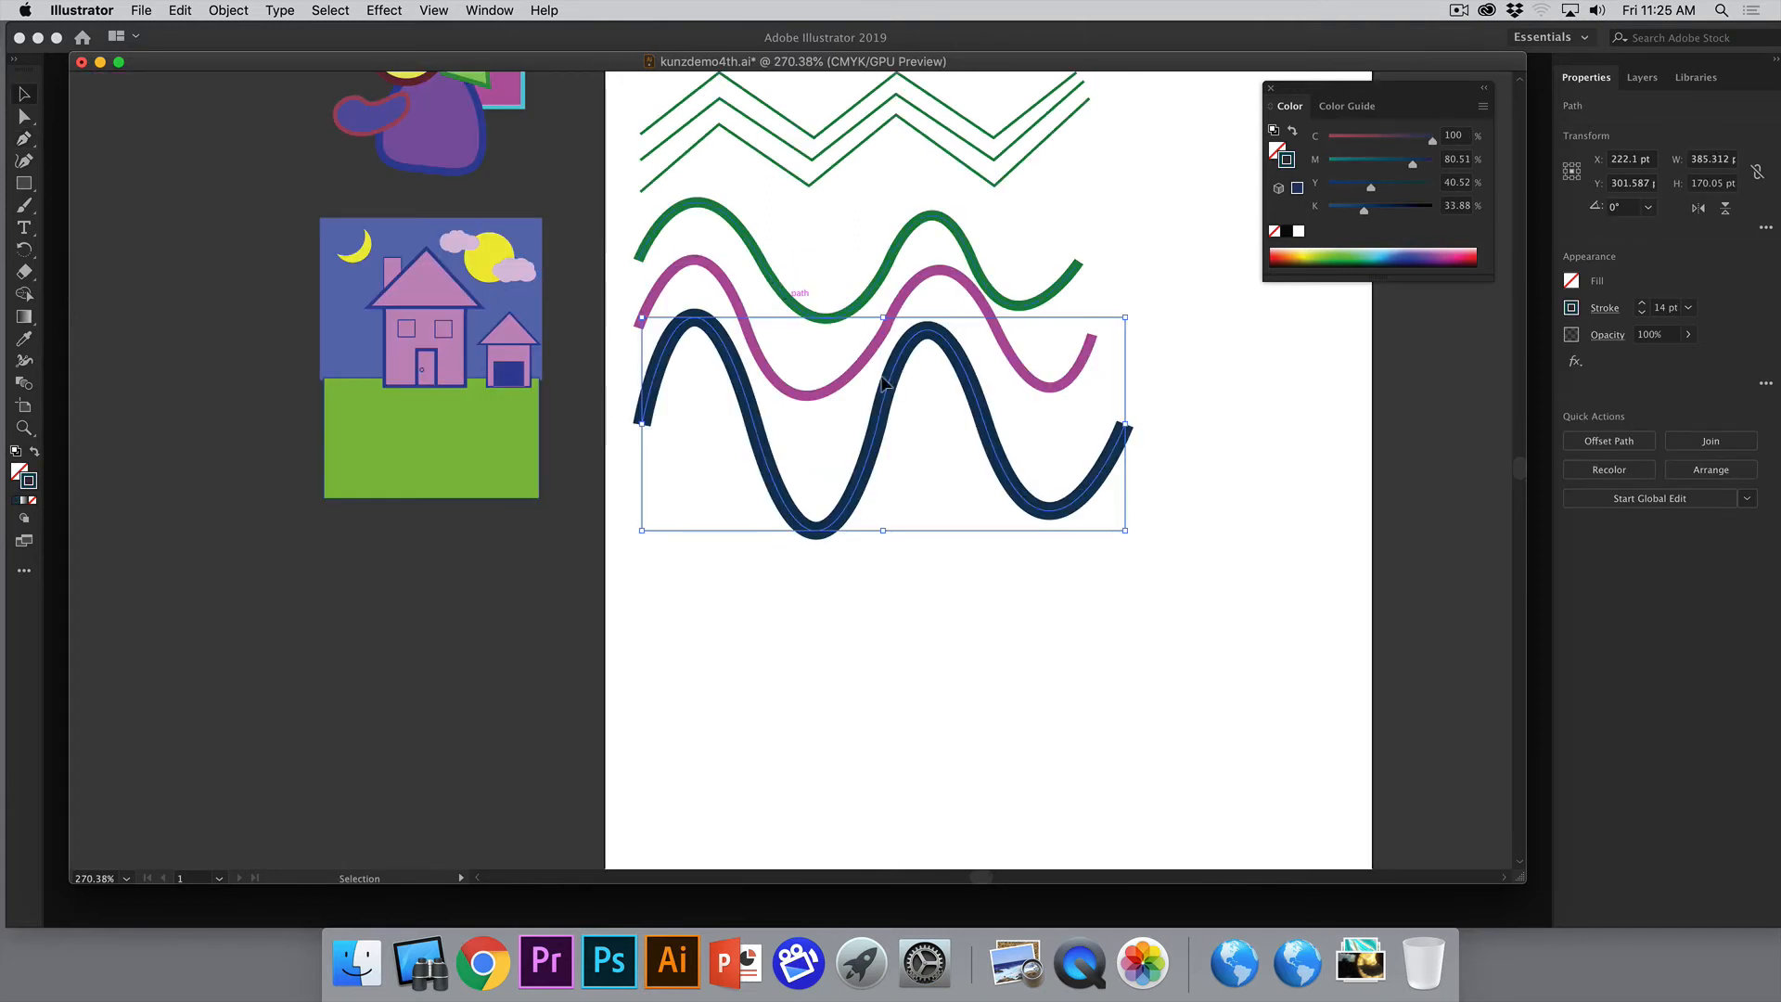
- Reselect the thick navy wavy path, show the Brushes panel and place it beside the artboard below the house illustration
left_click(899, 616)
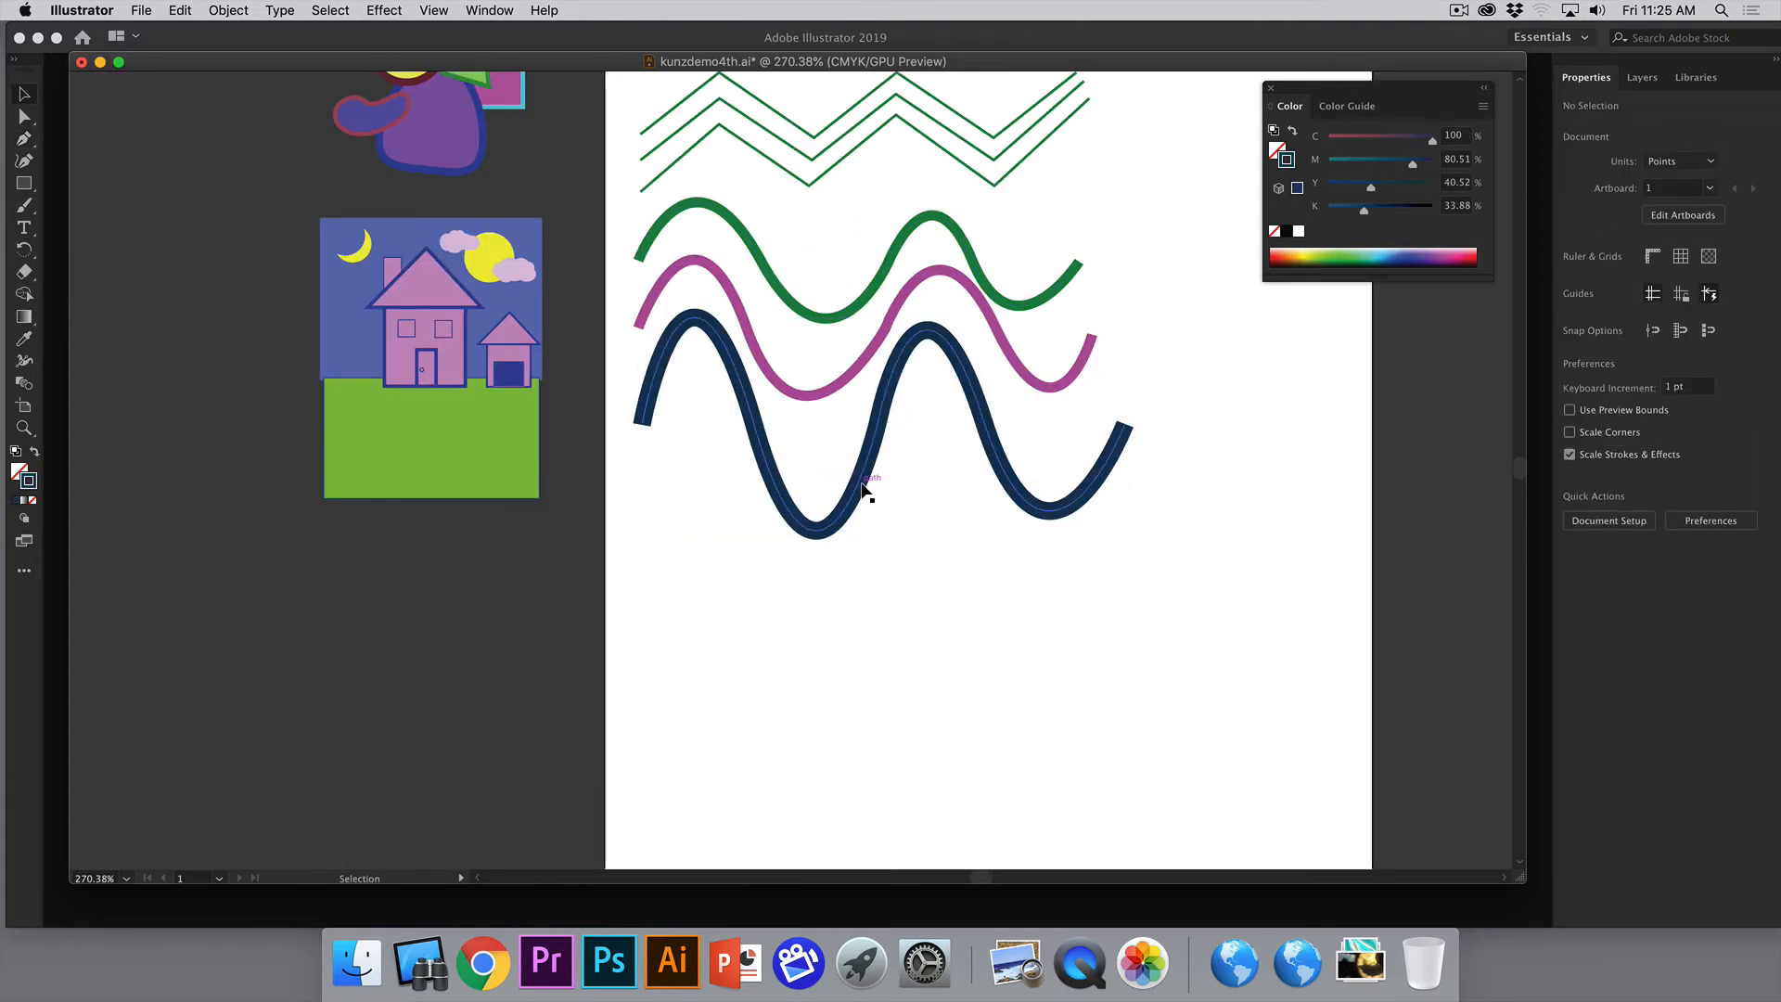
left_click(864, 489)
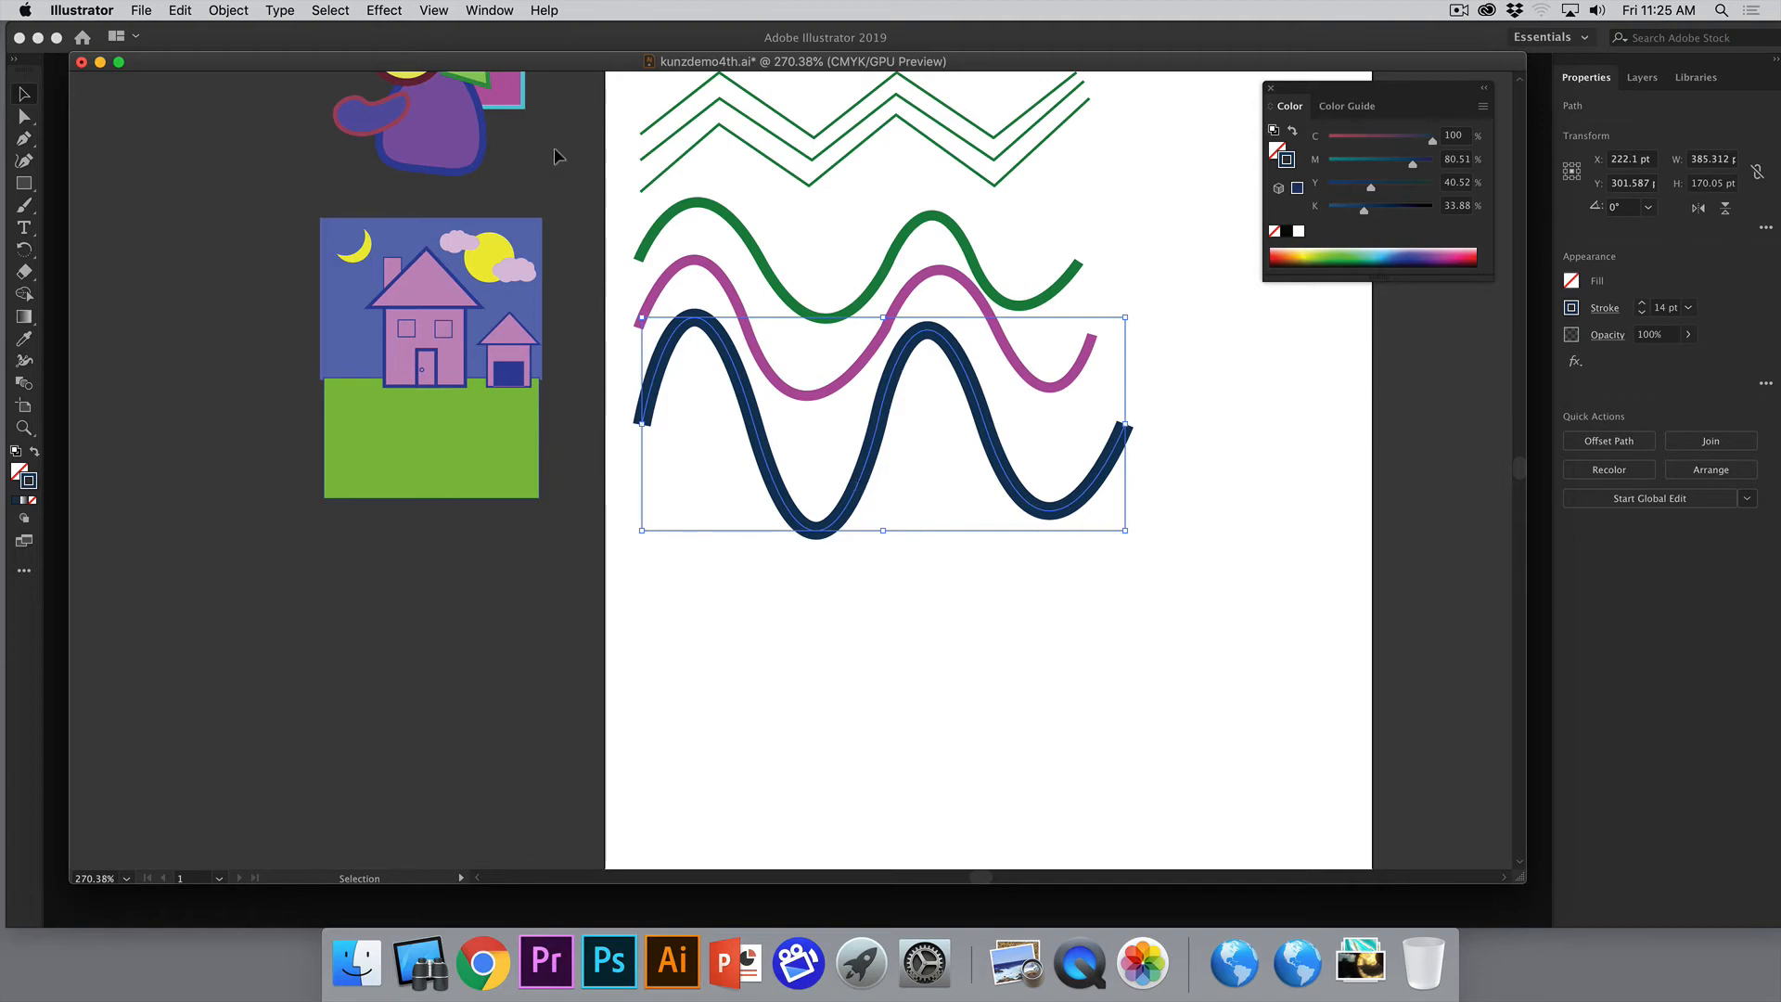
left_click(481, 12)
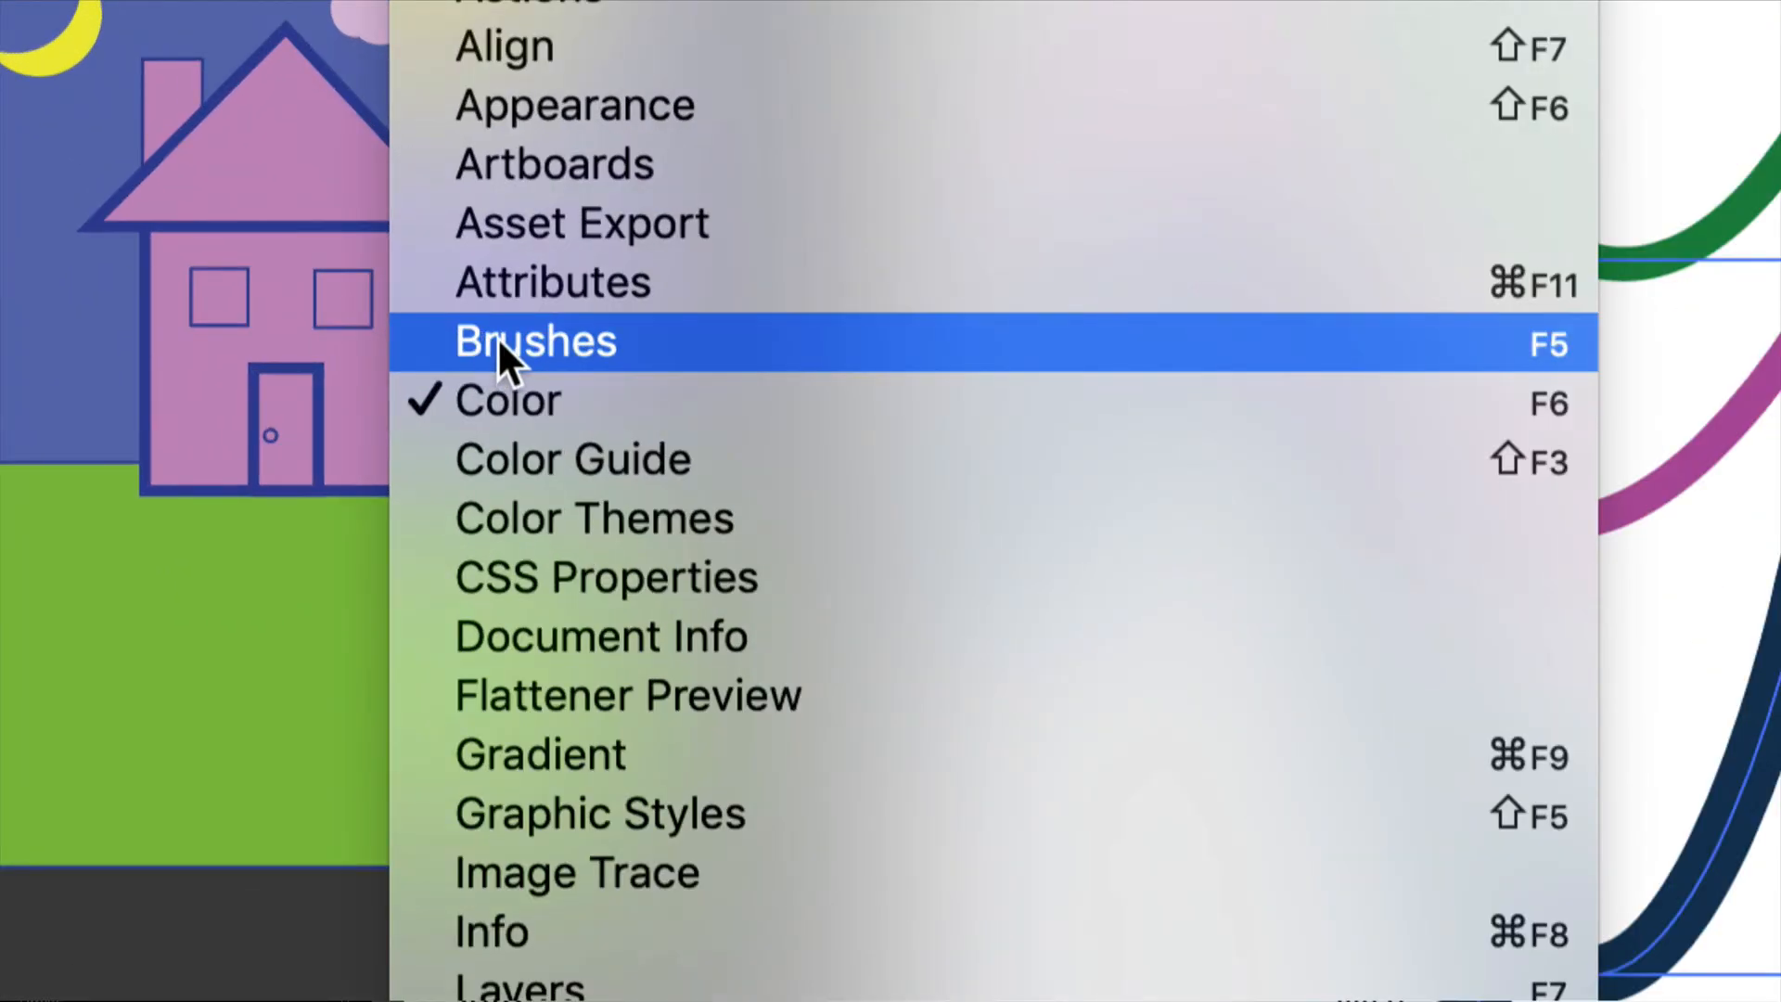
left_click(498, 341)
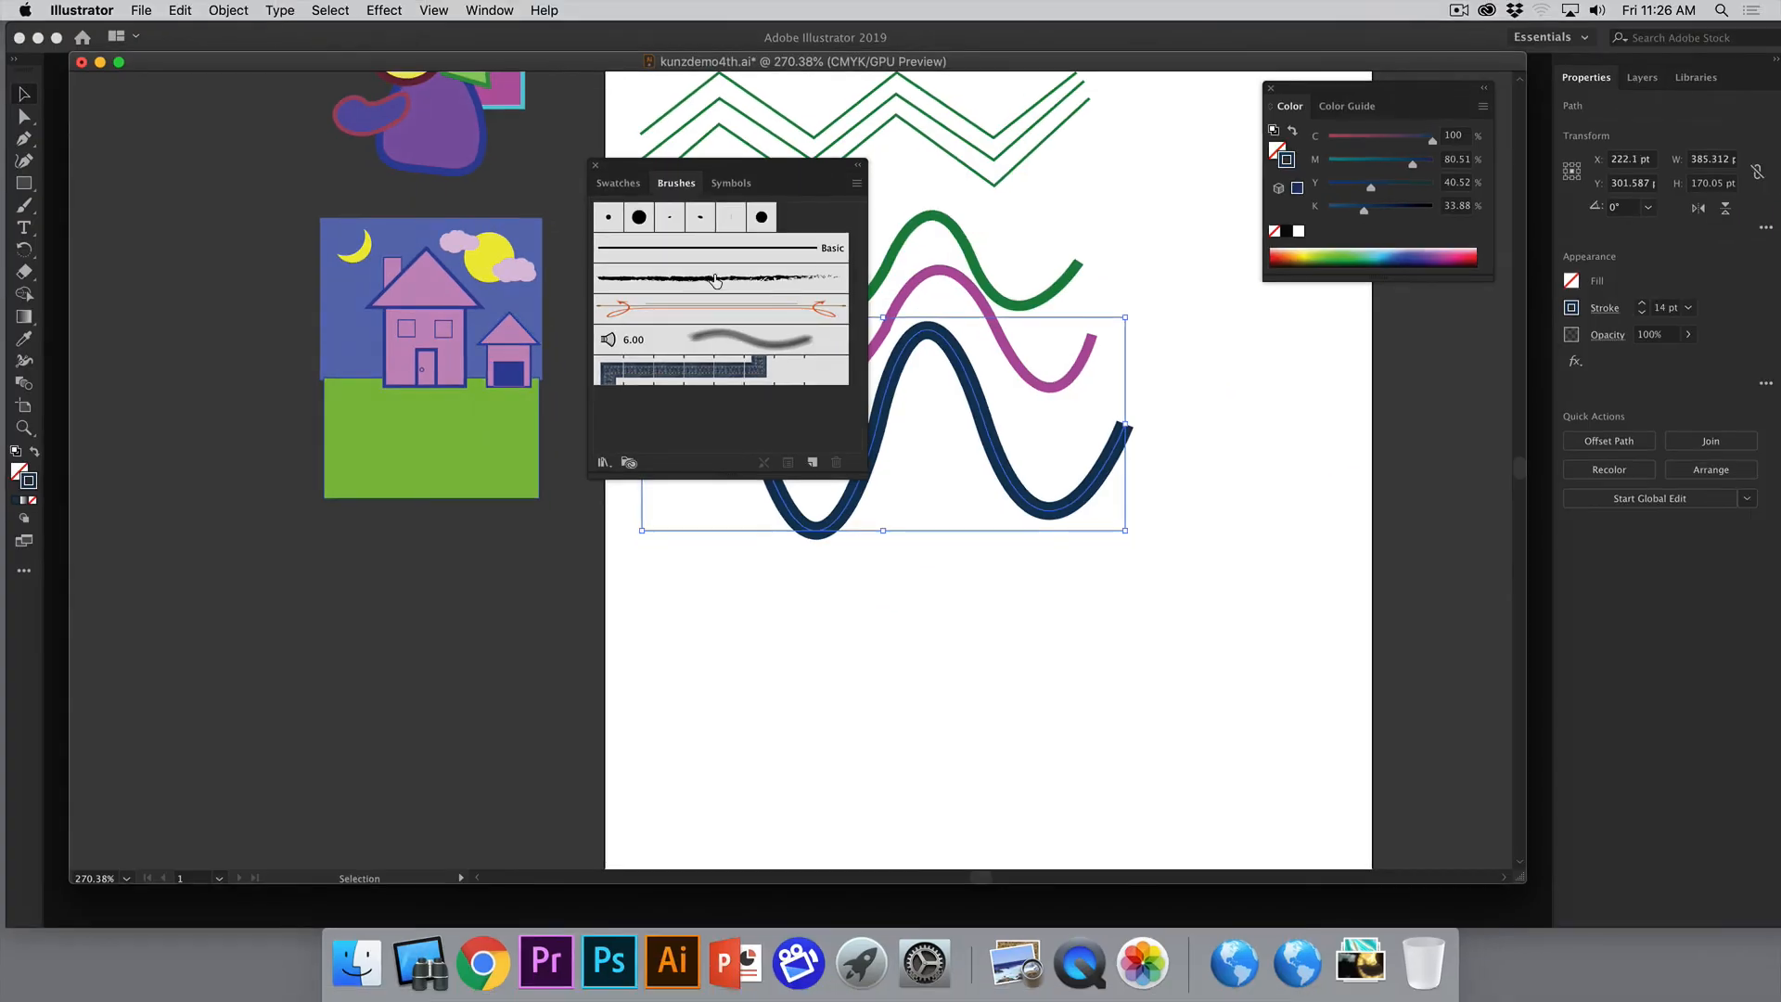
mouse_move(714, 171)
left_mouse_down()
mouse_move(444, 231)
mouse_move(1048, 402)
mouse_move(439, 427)
left_mouse_up()
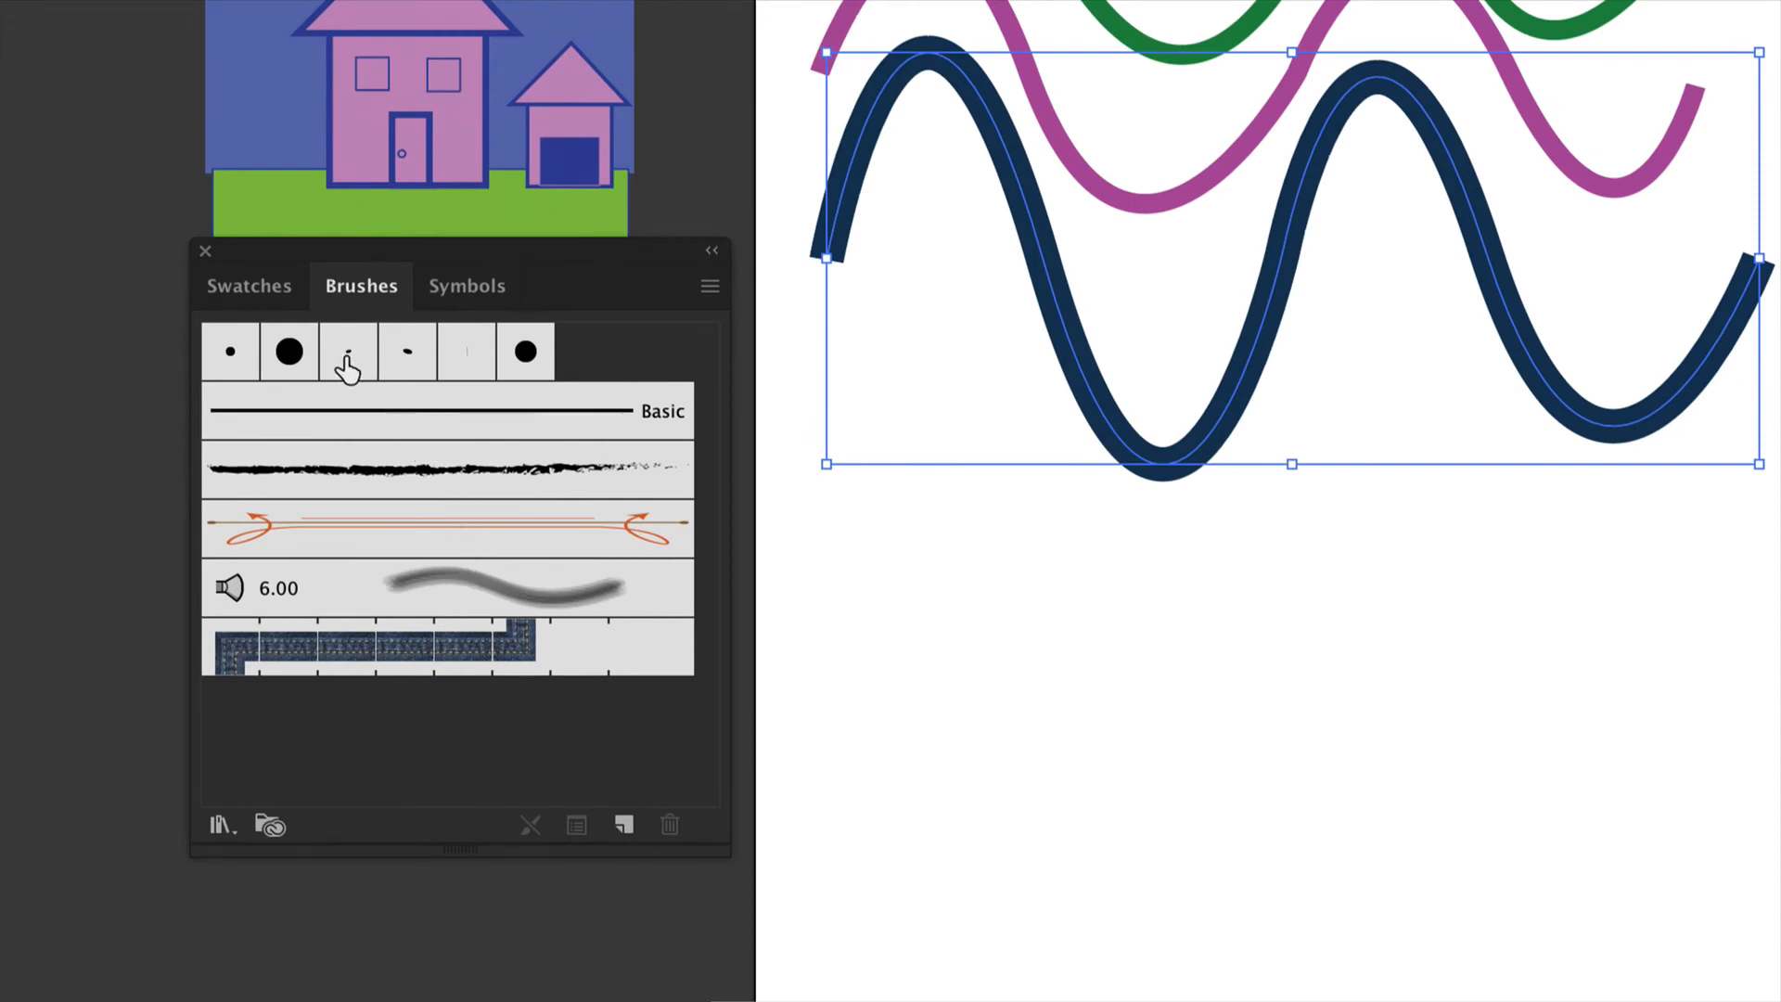
- Try the round and flat calligraphic brushes on the navy wavy path, ending with the larger flat oval brush
left_click(408, 357)
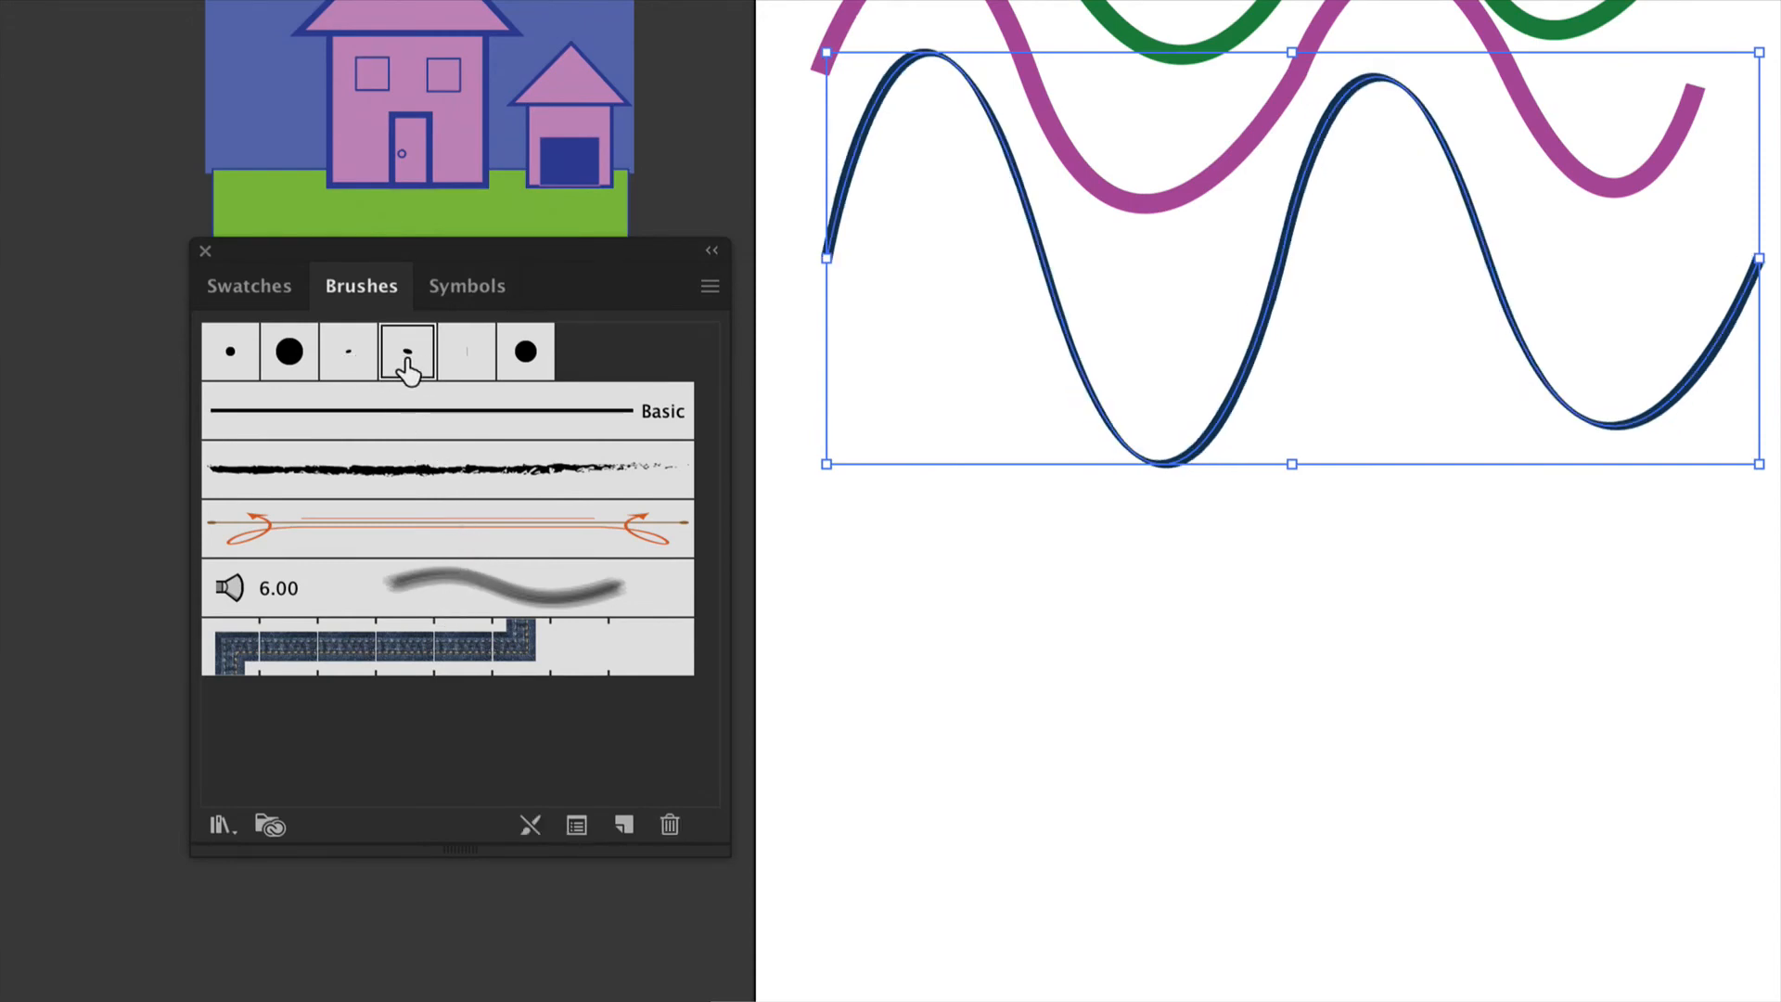
left_click(463, 357)
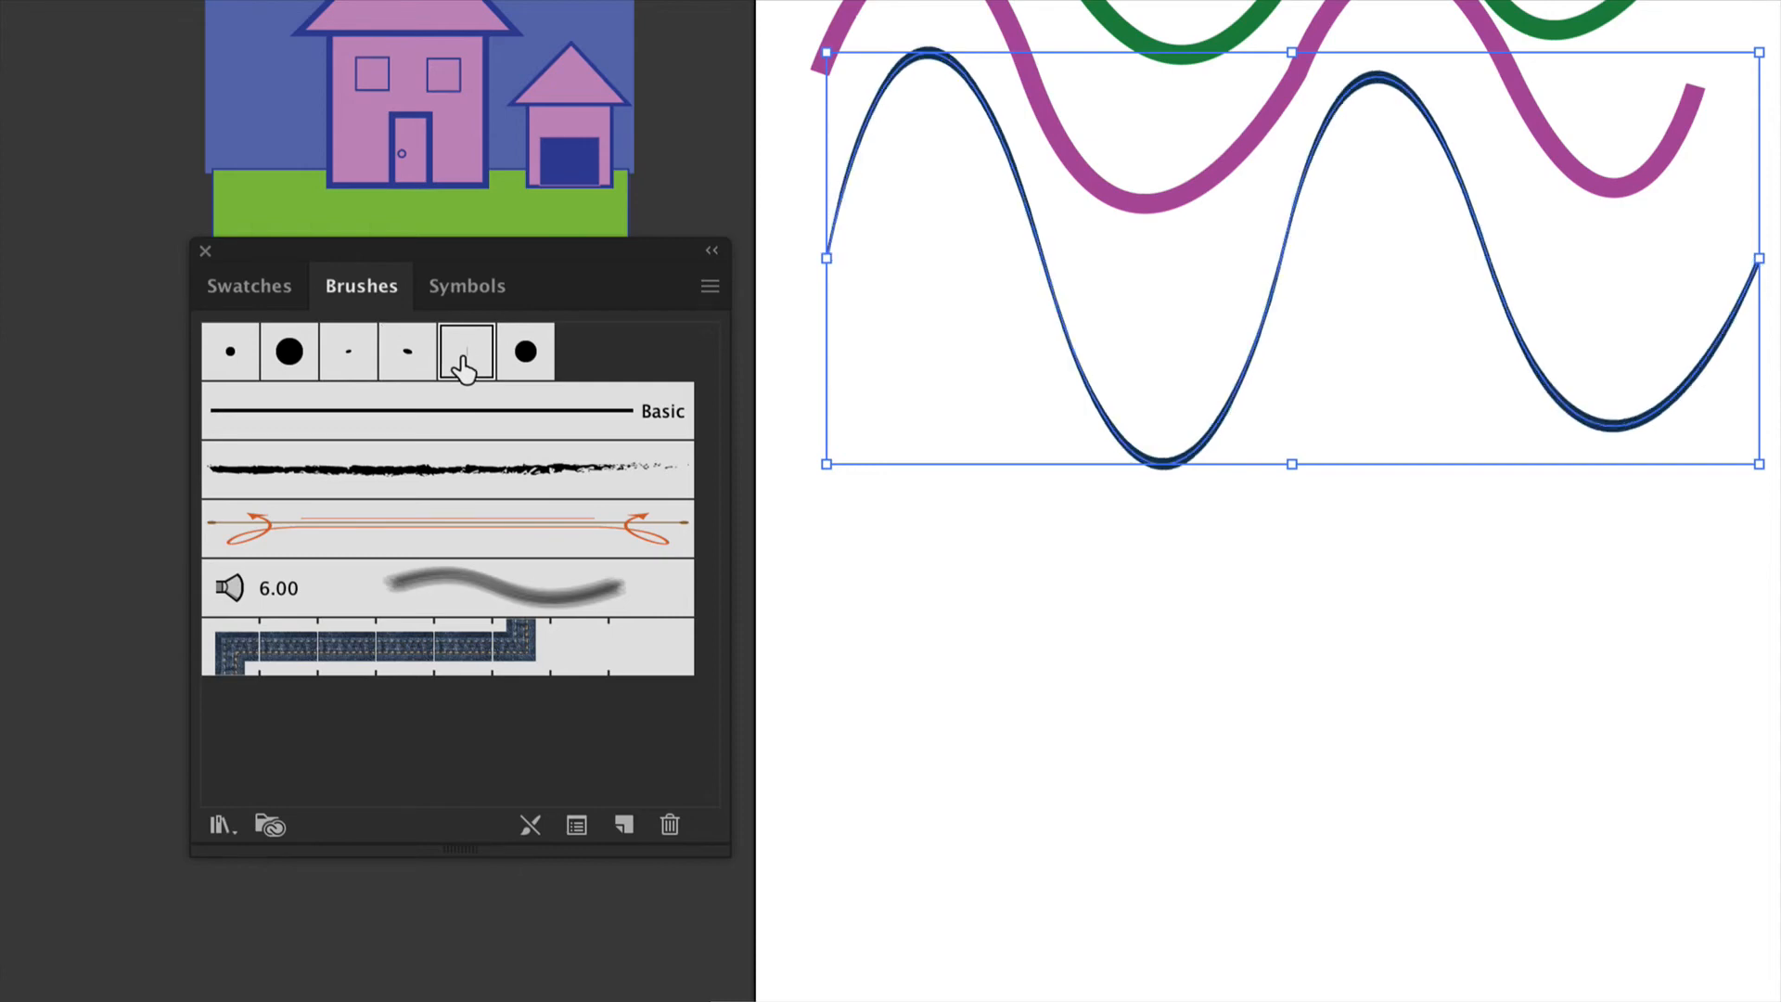
left_click(340, 362)
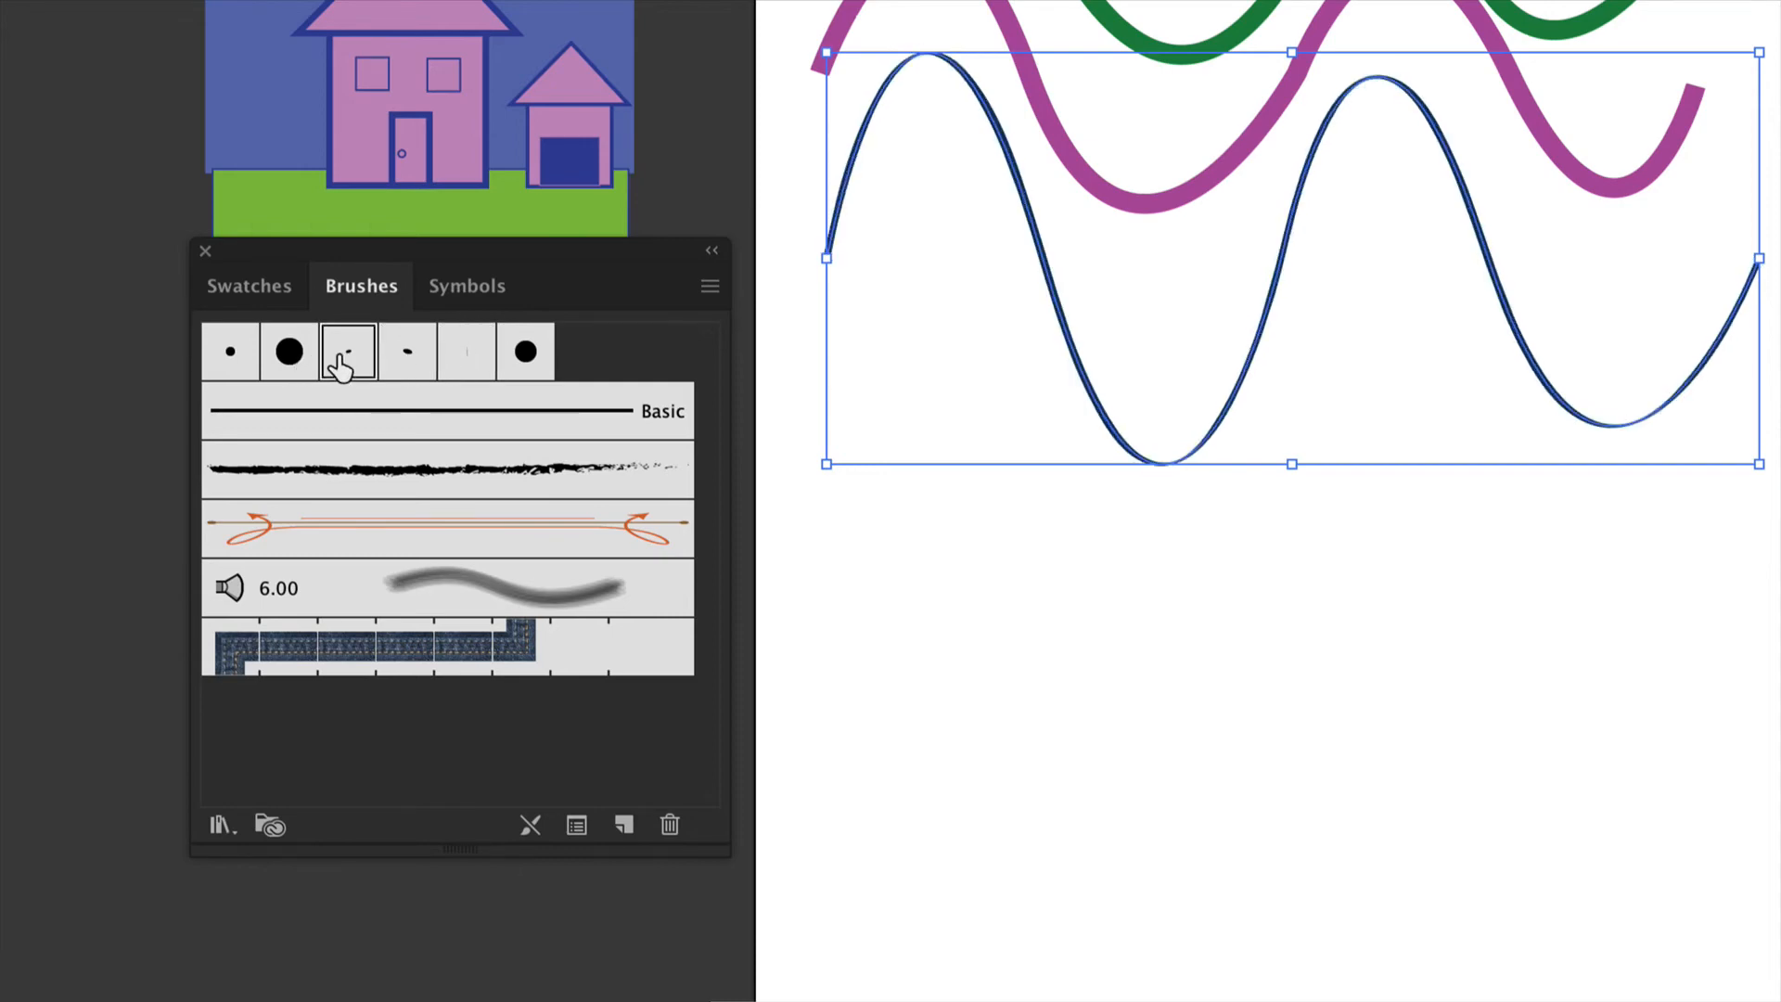
left_click(299, 362)
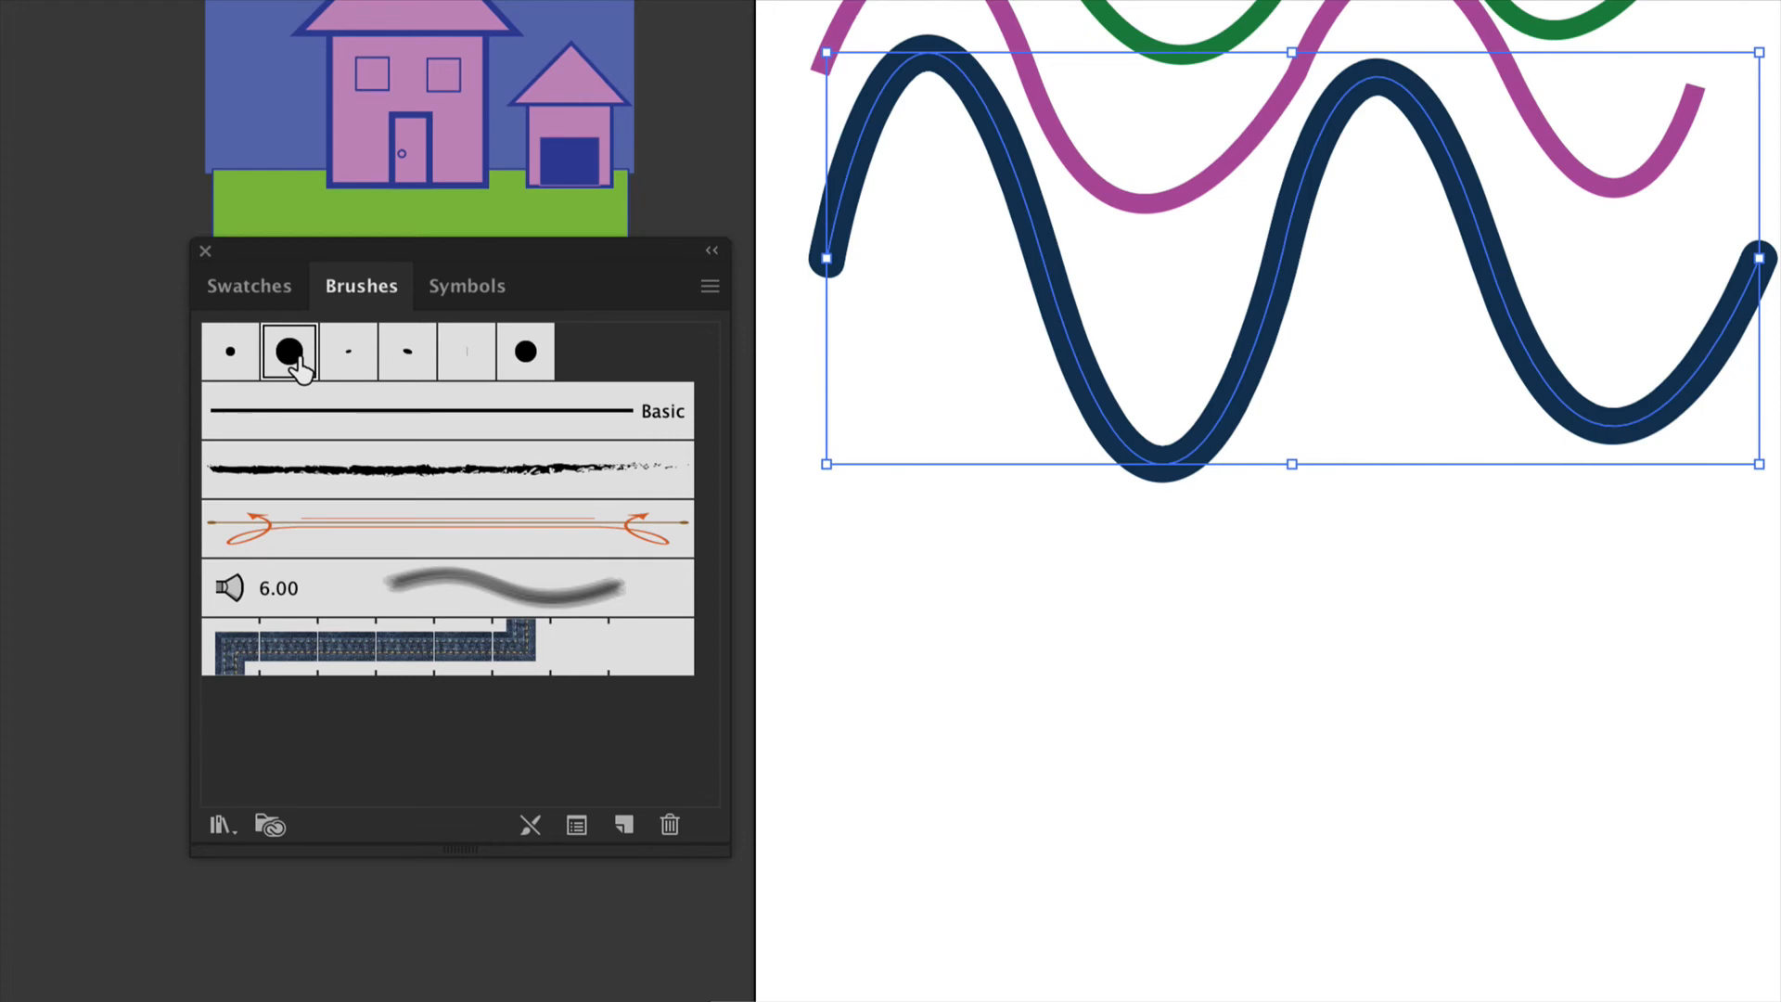
left_click(227, 365)
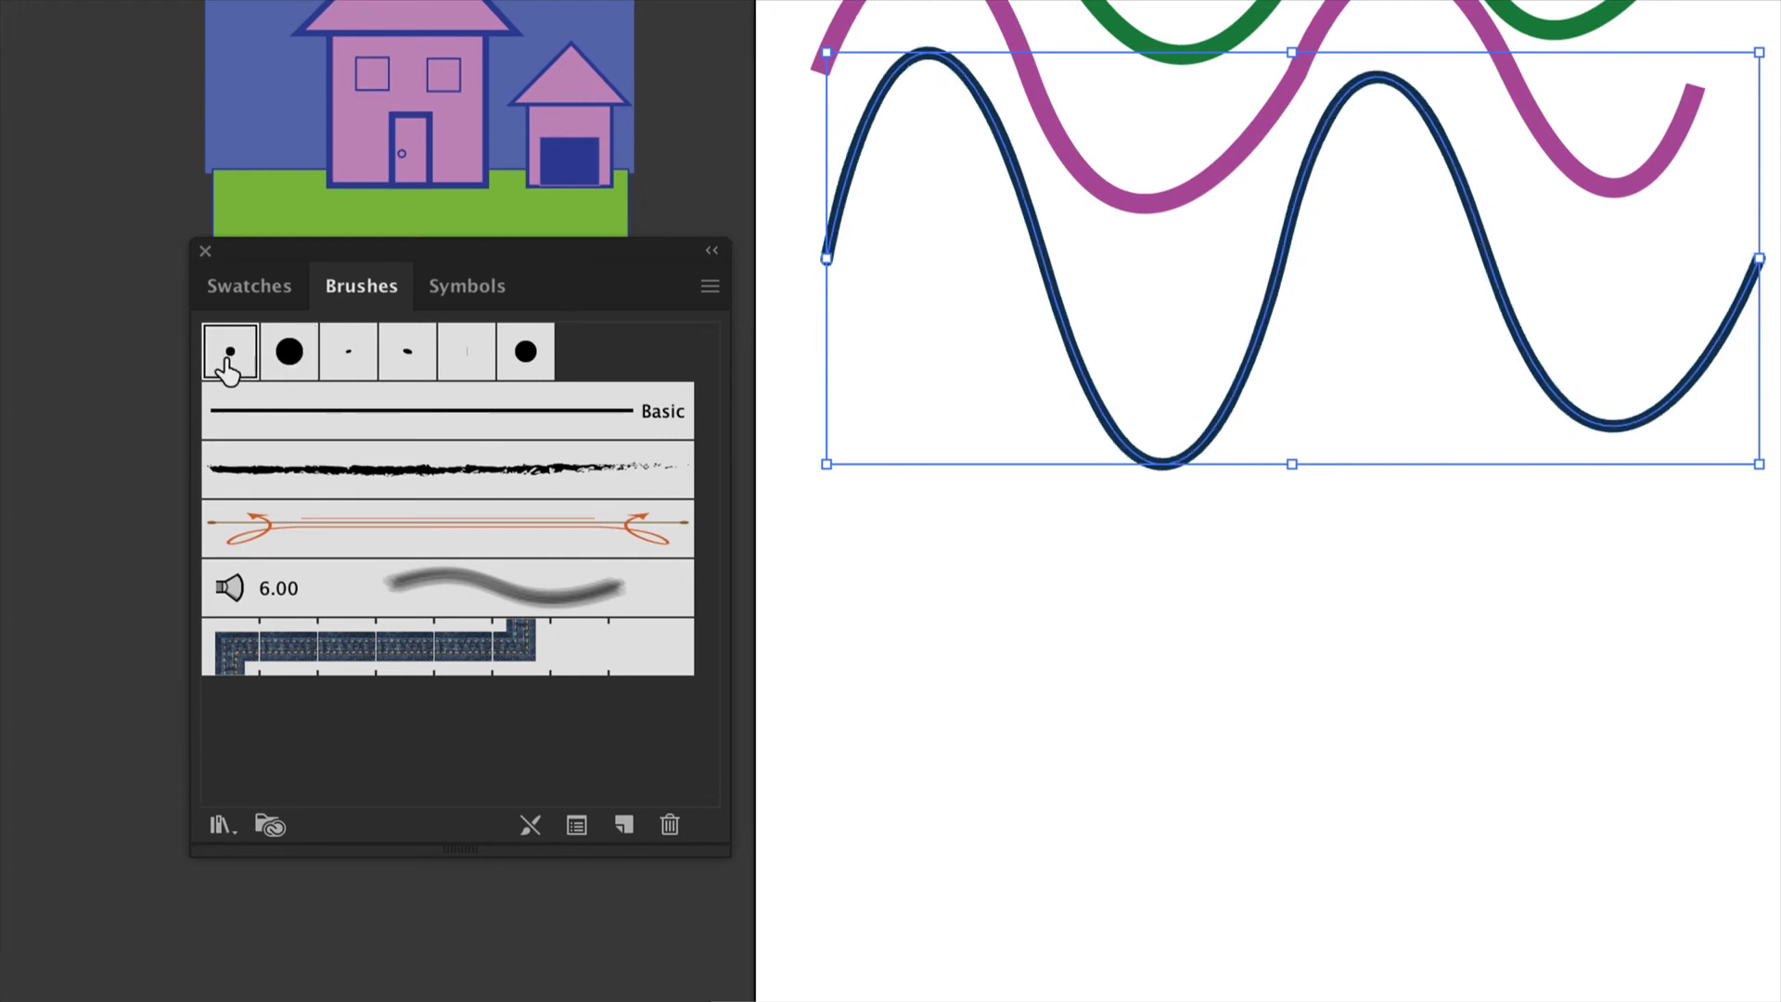
left_click(287, 361)
left_click(343, 366)
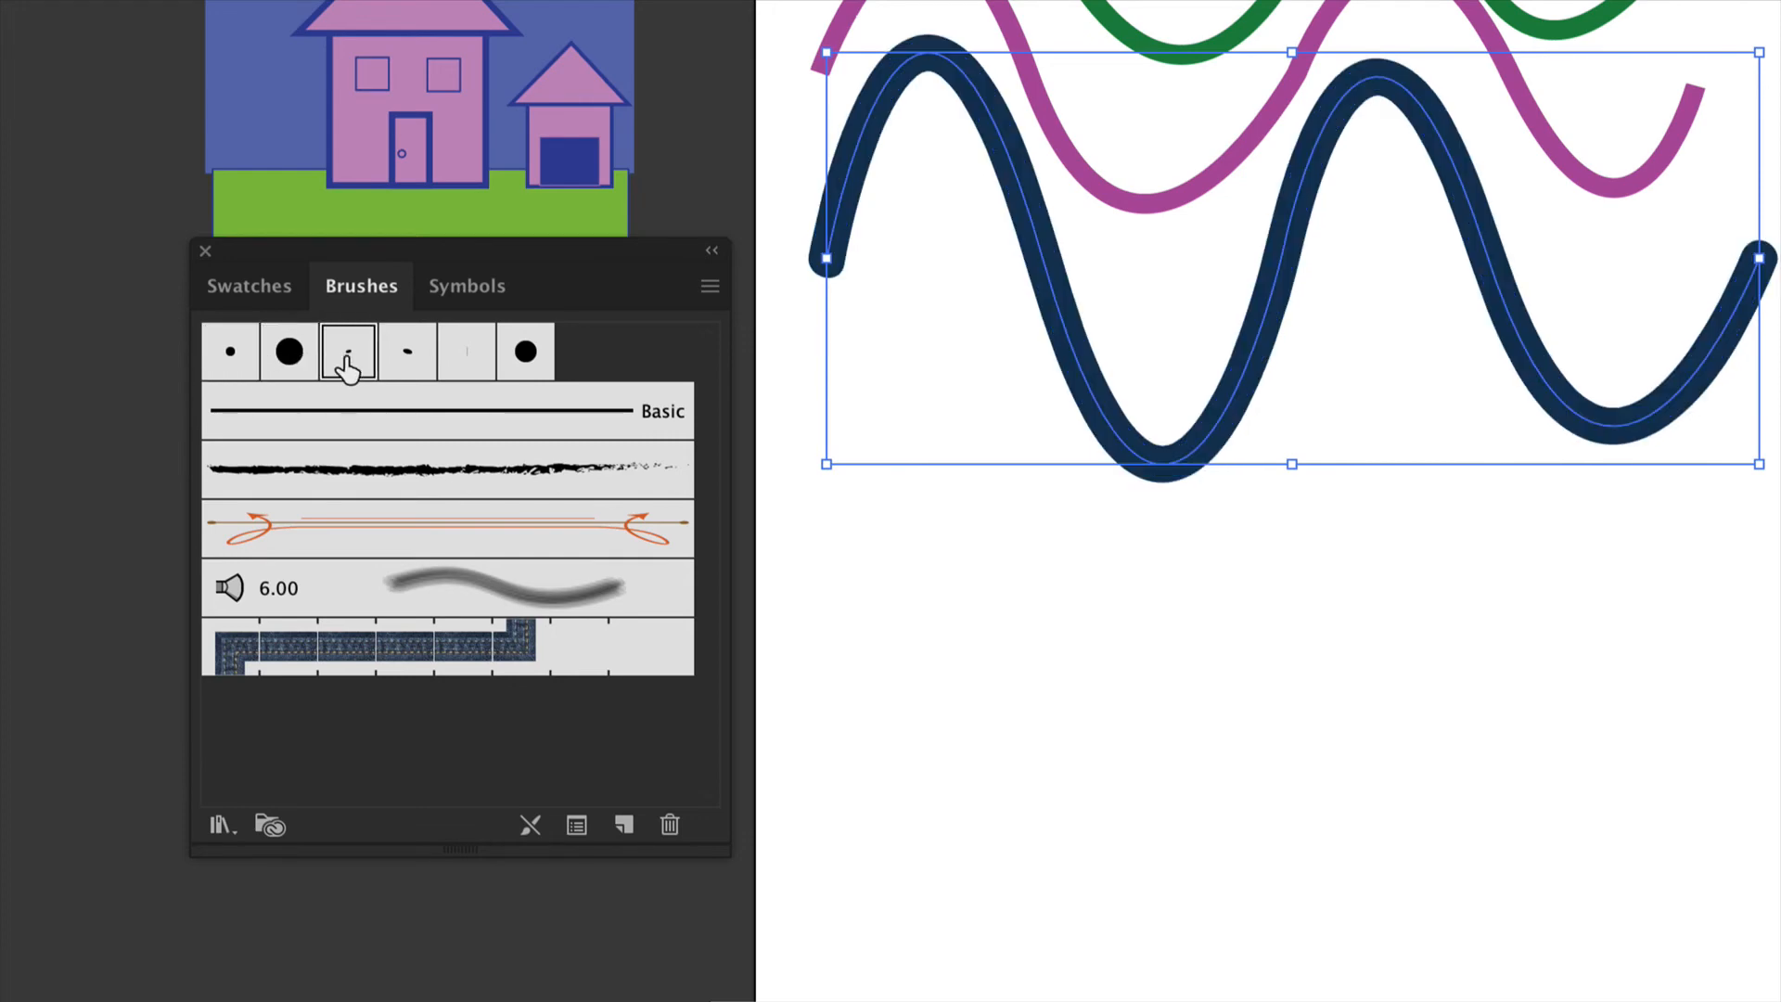
left_click(394, 364)
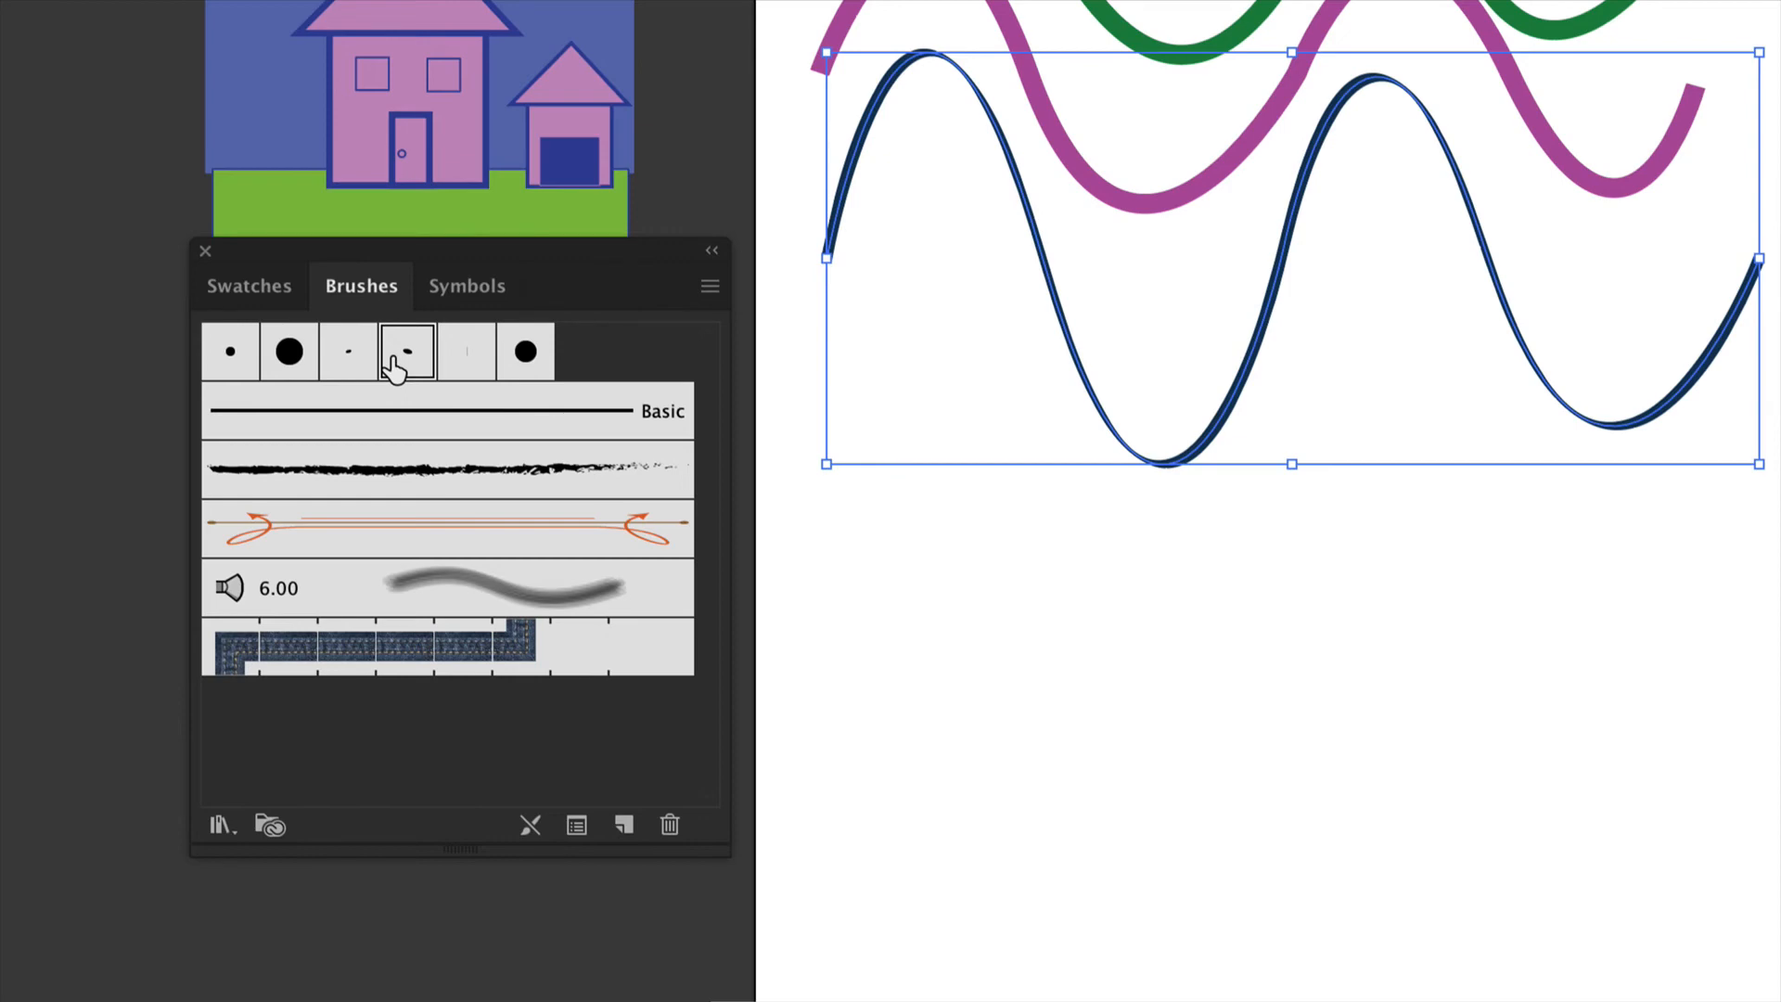
- Try the Basic, charcoal, ornamental arrow, 6.00 bristle and denim seam brushes one after another on the navy wavy path
left_click(404, 432)
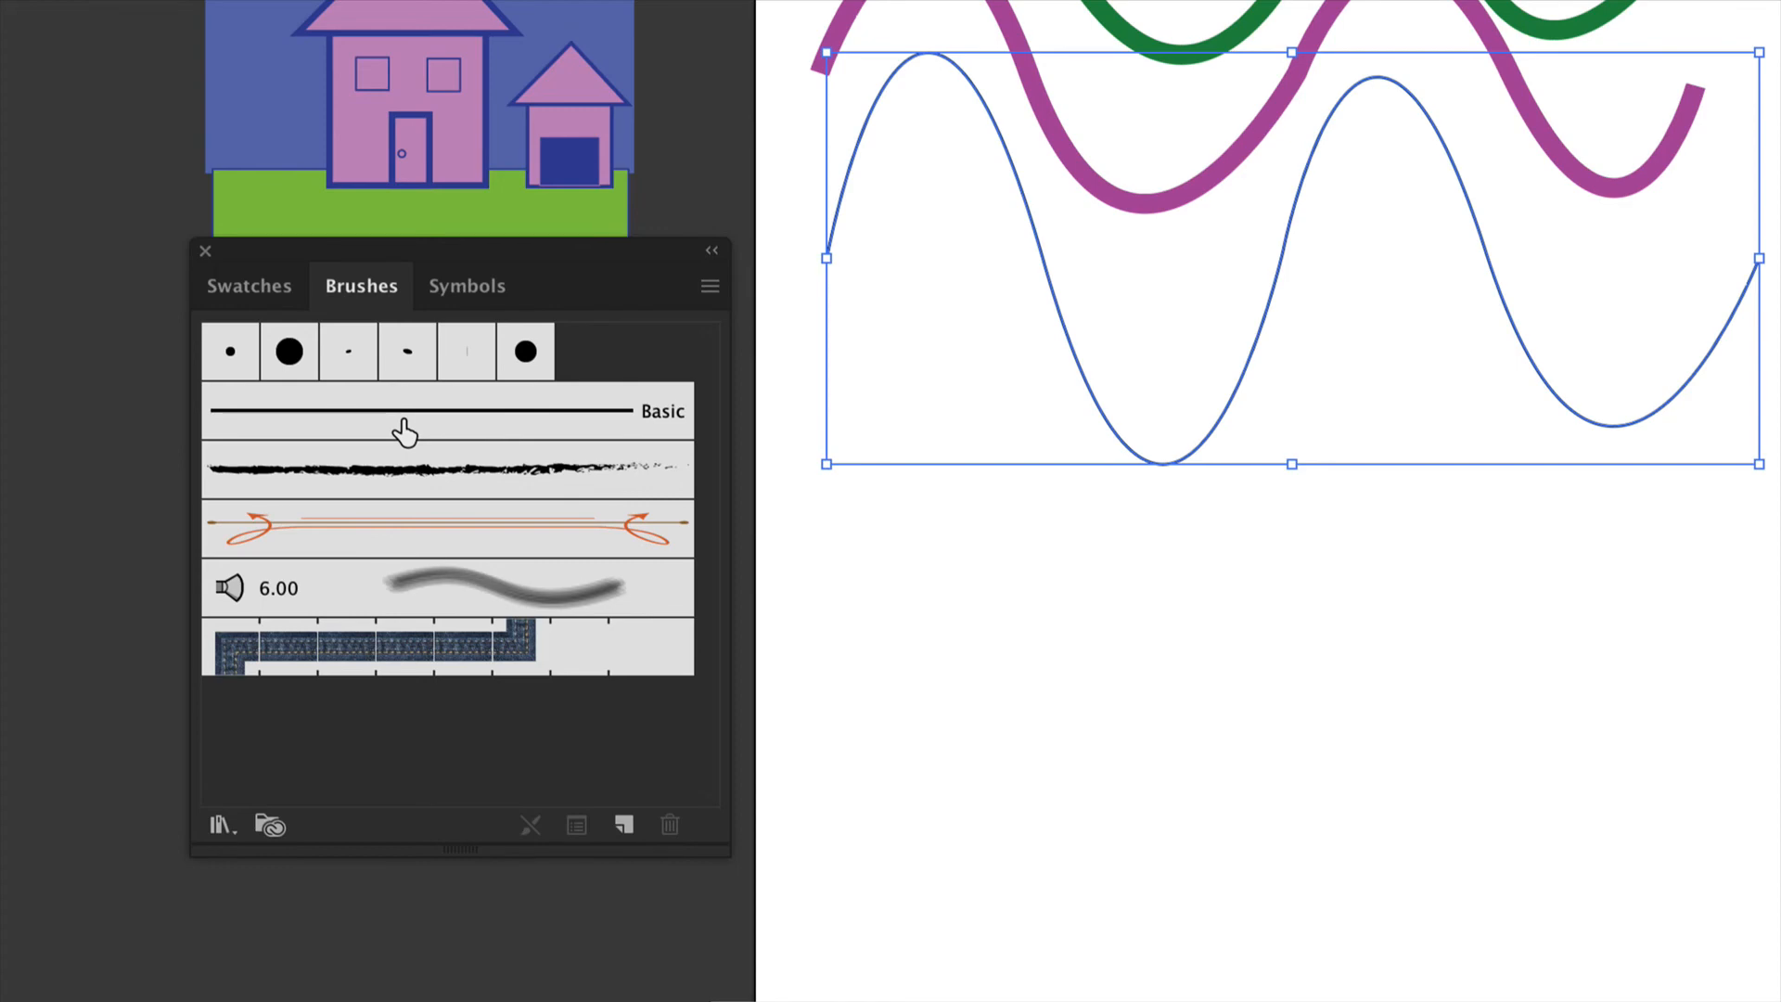
left_click(406, 482)
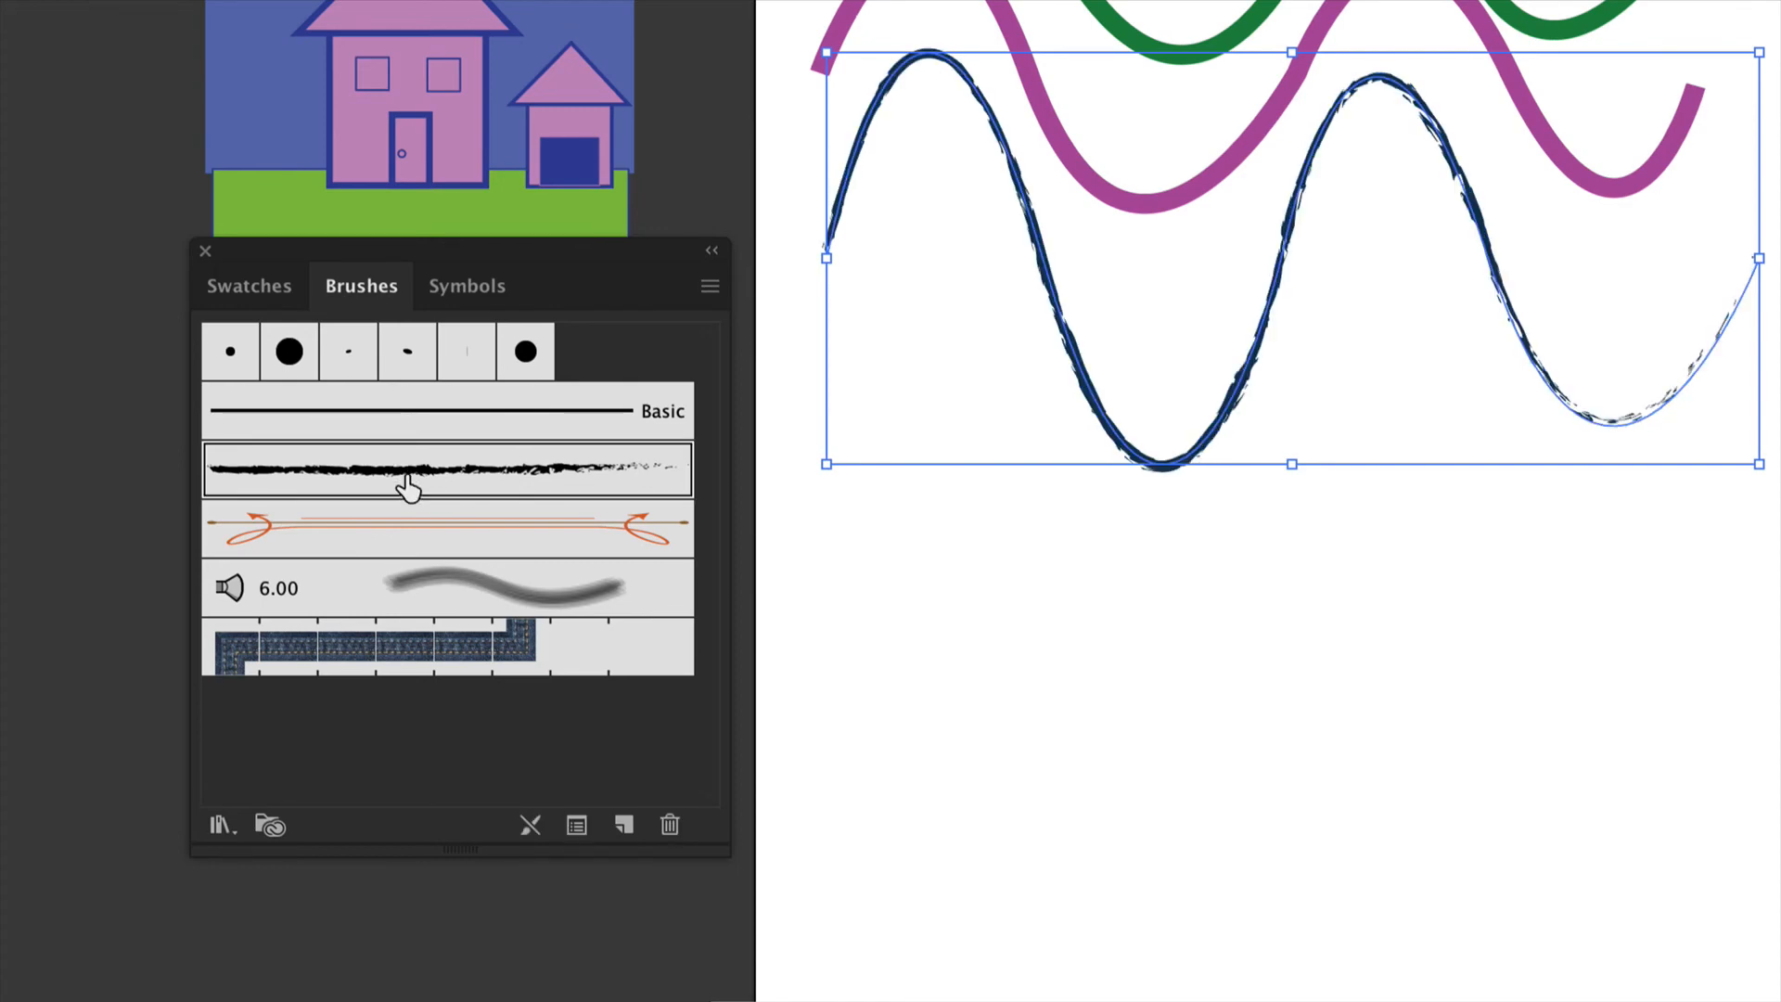
left_click(404, 536)
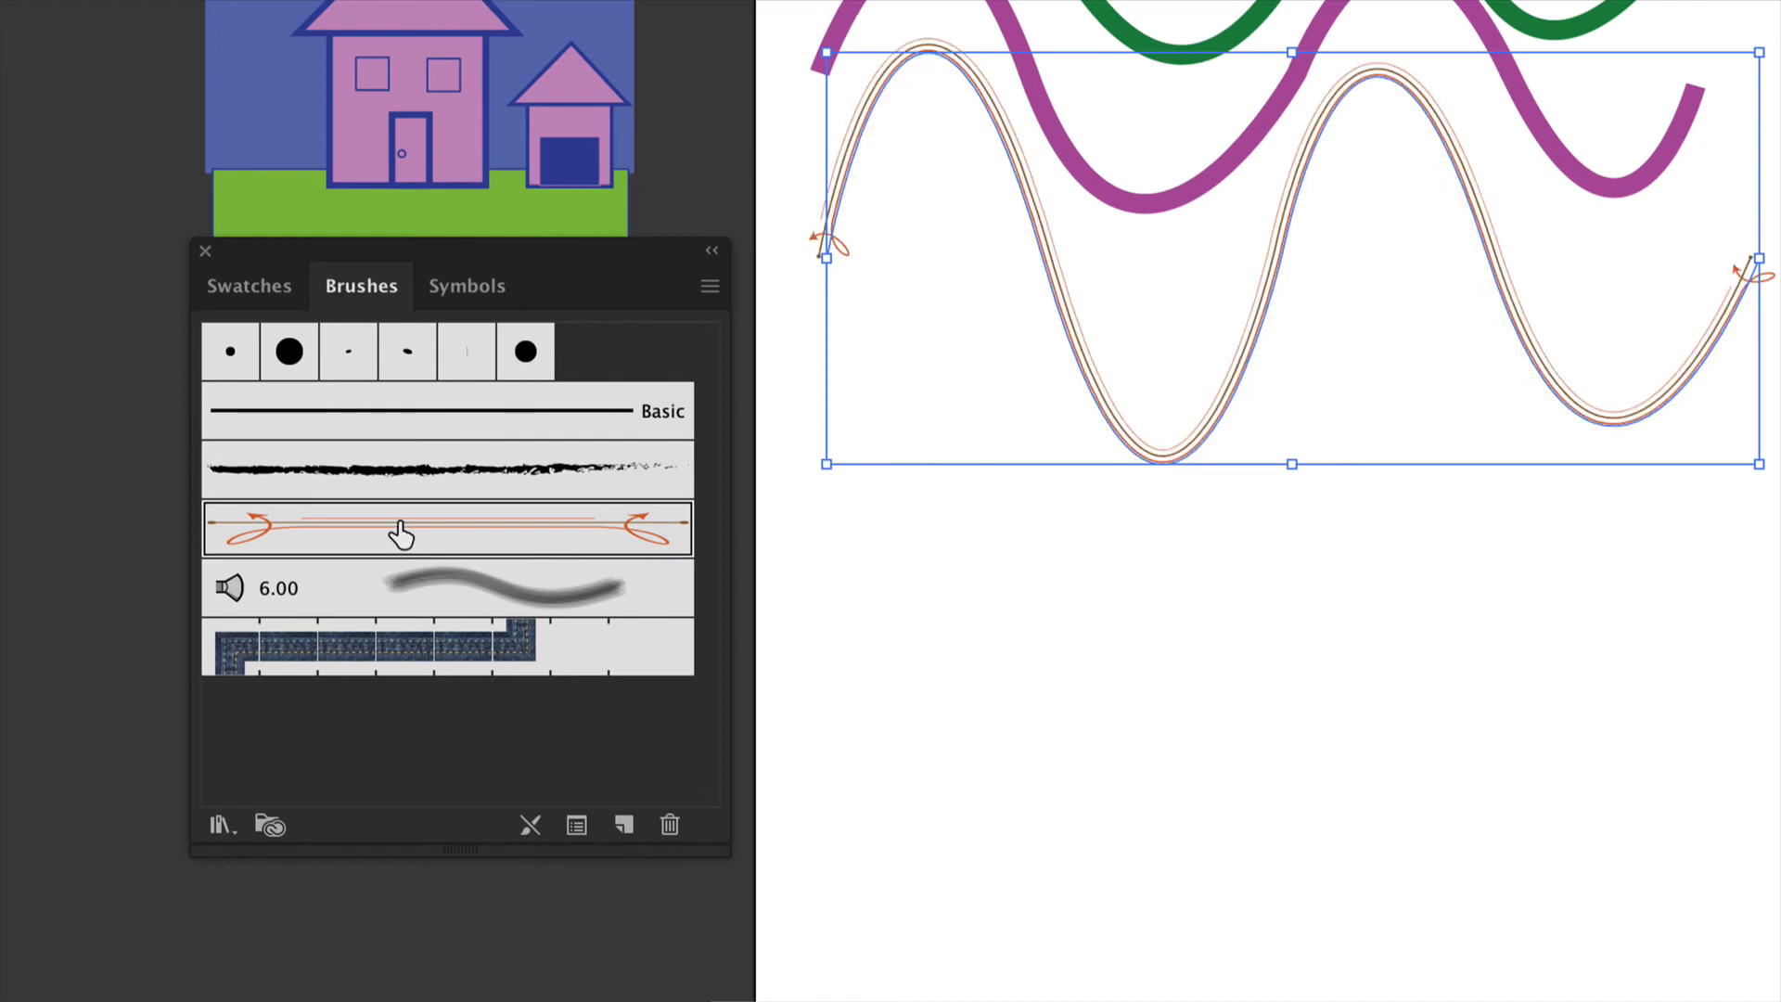
left_click(399, 594)
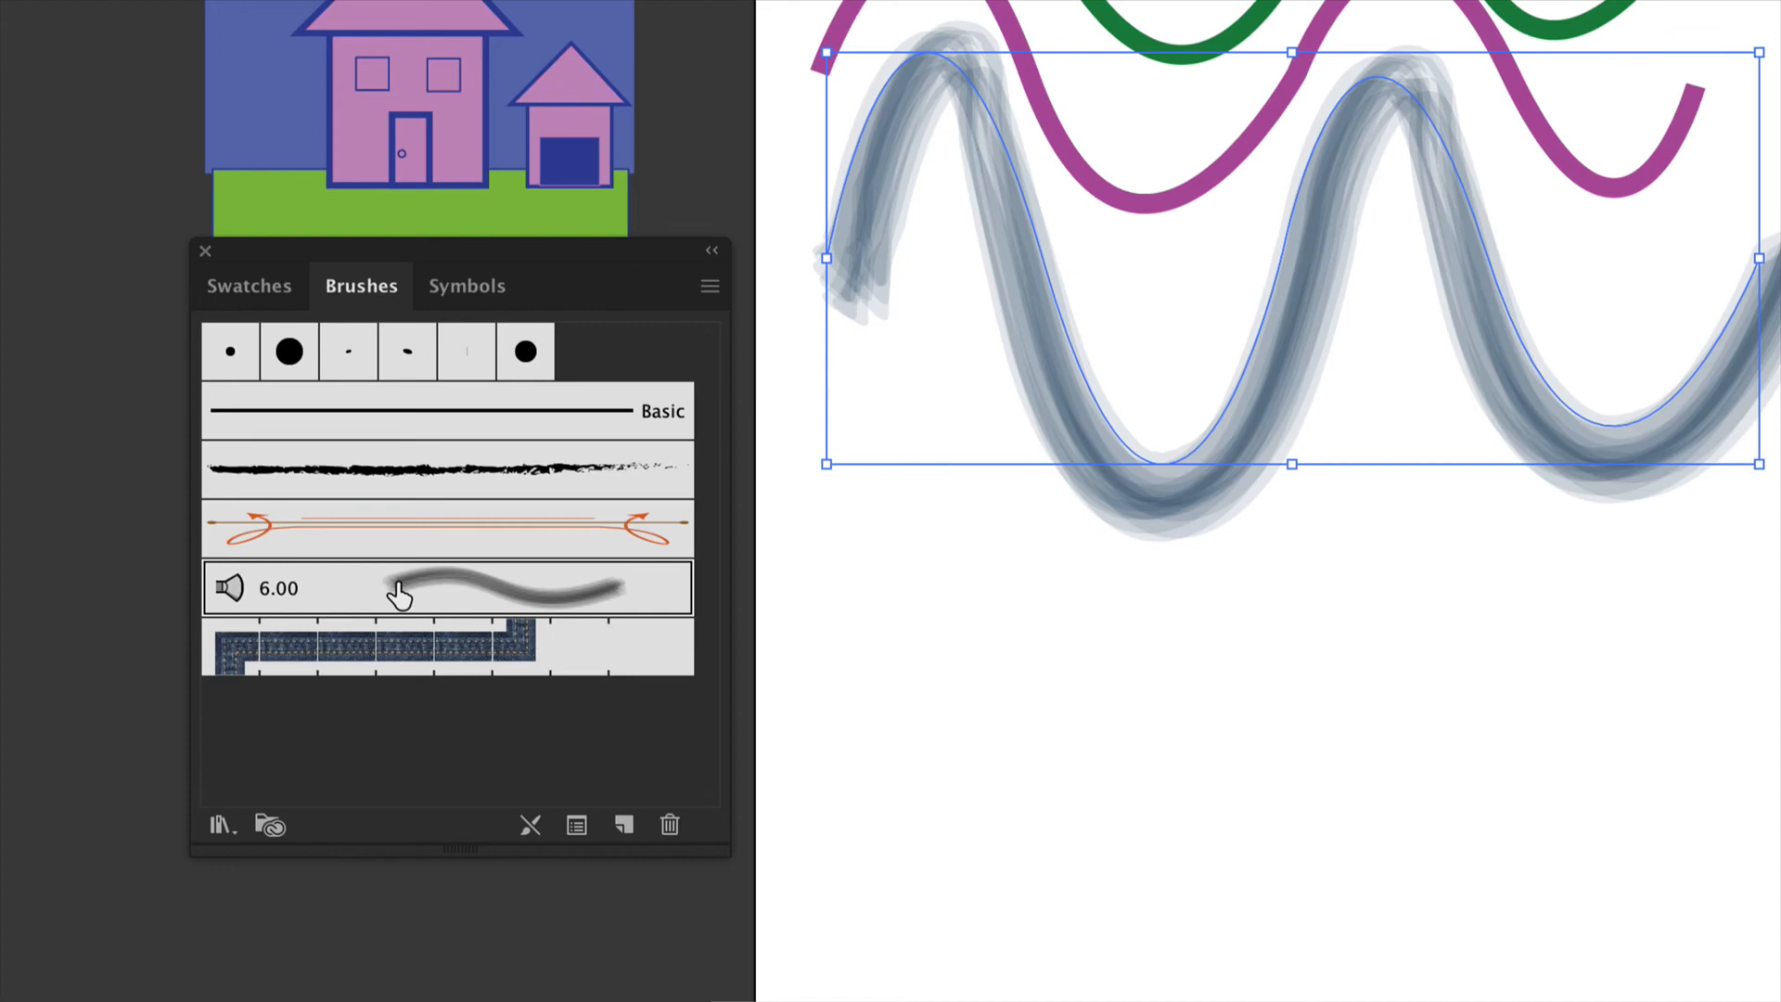
left_click(399, 654)
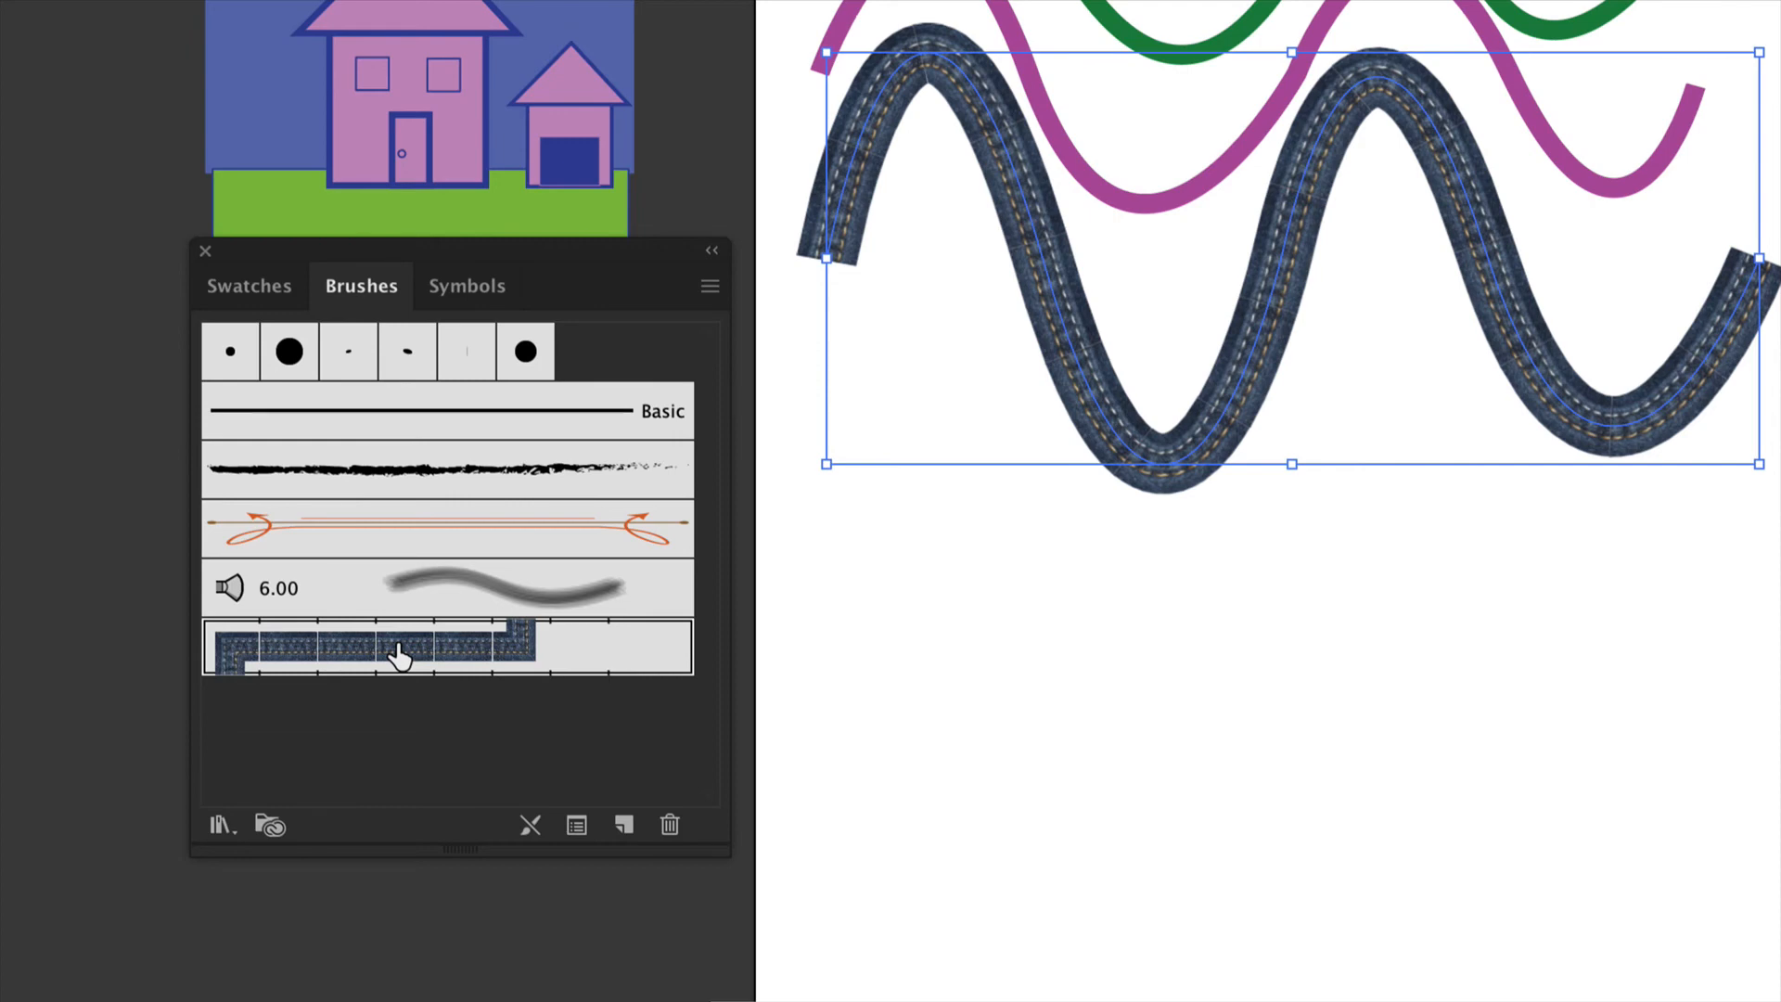
- Compare the charcoal, ornamental arrow, bristle and denim brushes again on the wavy path, ending with the 6.00 bristle brush
left_click(381, 597)
left_click(373, 536)
left_click(377, 497)
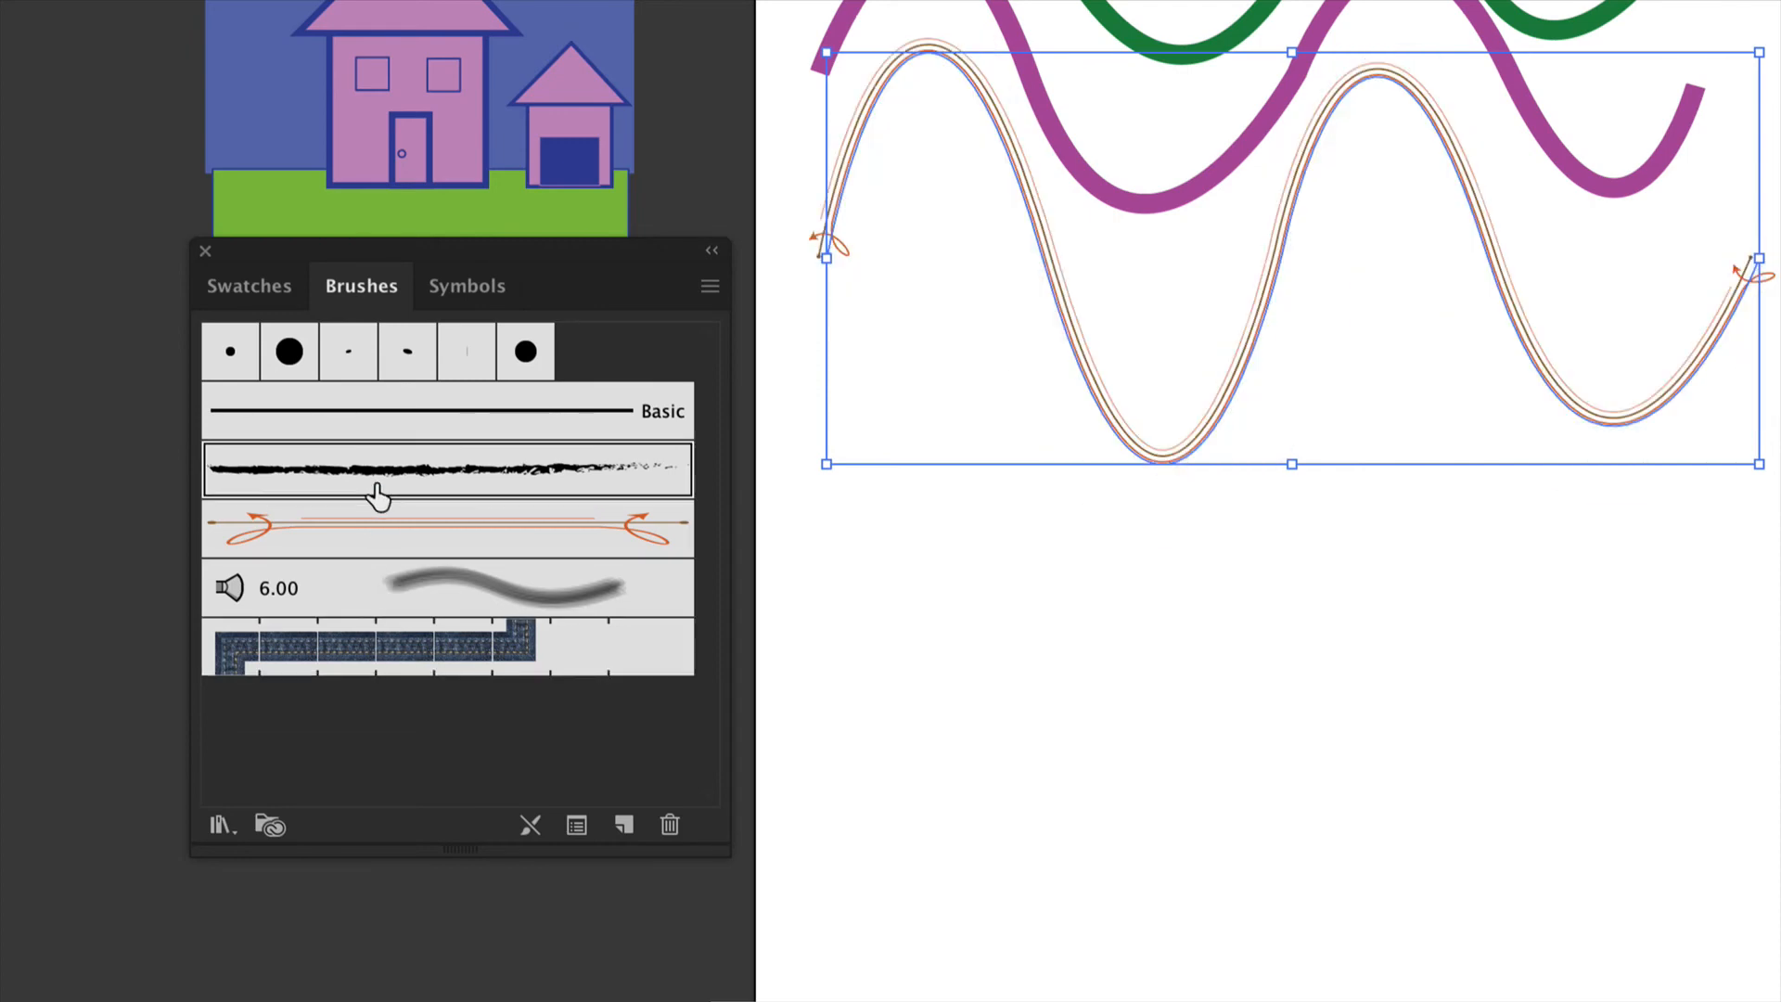
left_click(375, 529)
left_click(371, 599)
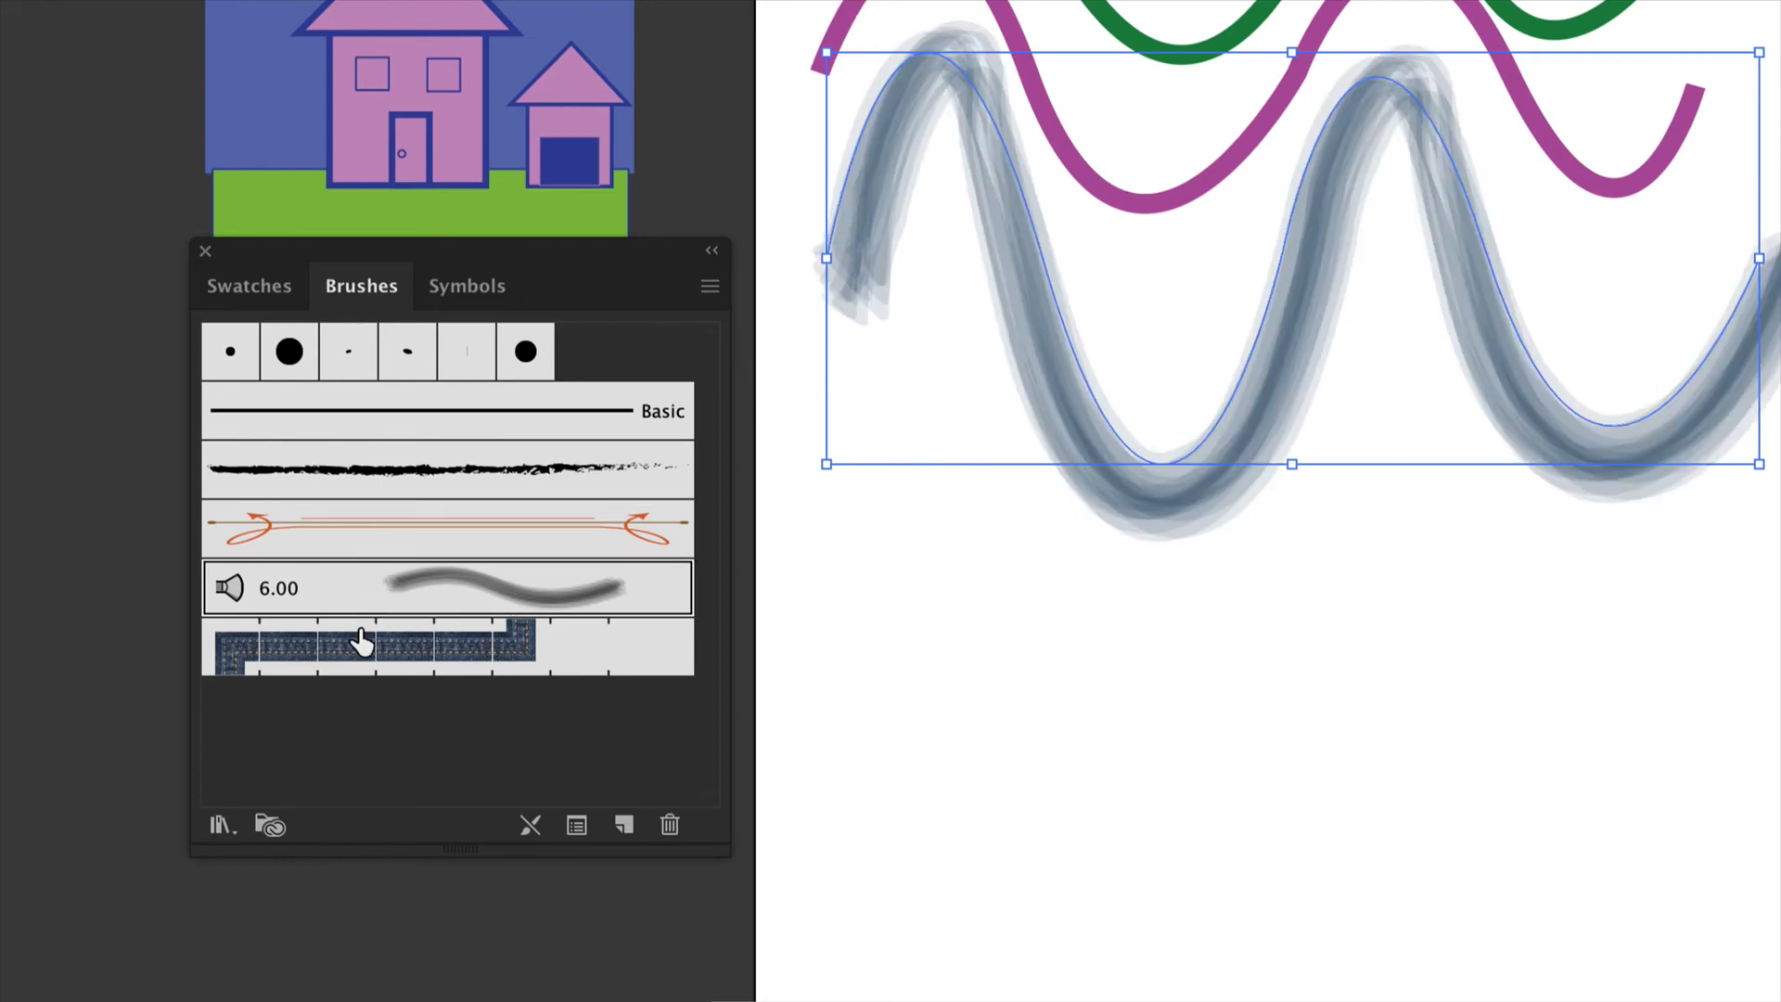
left_click(362, 640)
left_click(360, 601)
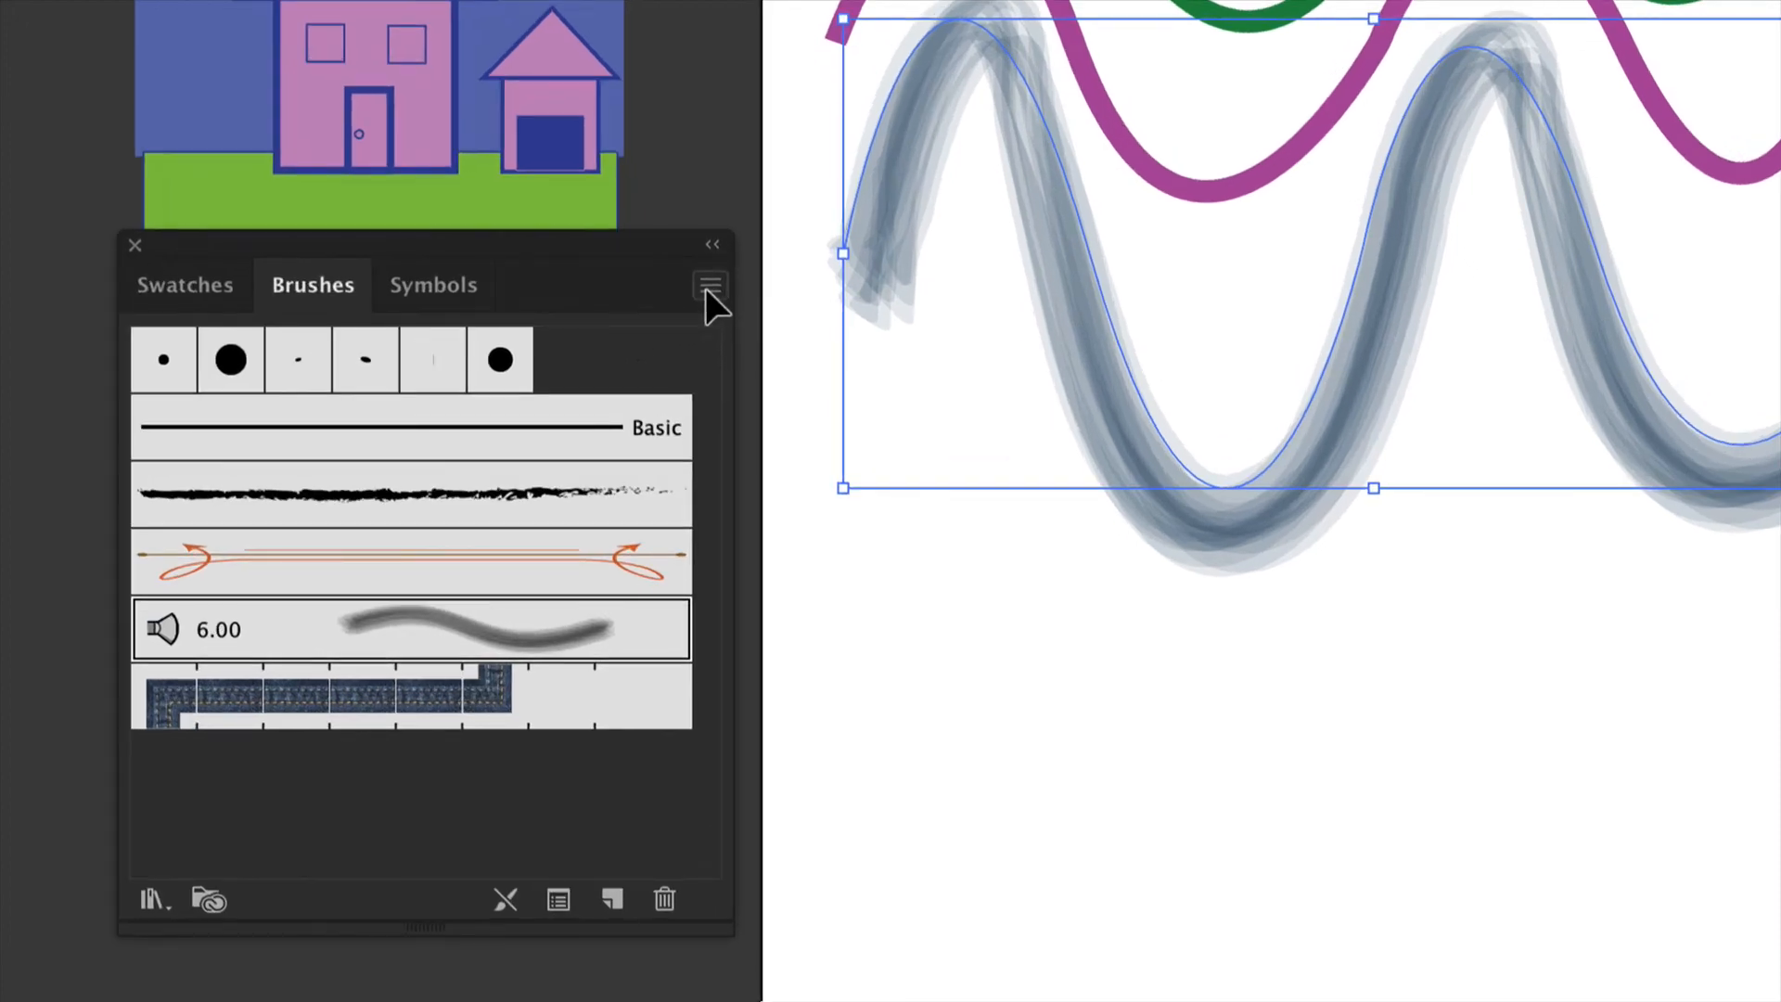
- Open the Hand Drawn brushes vector pack library and move it off the wavy path, over the Brushes panel
left_click(710, 286)
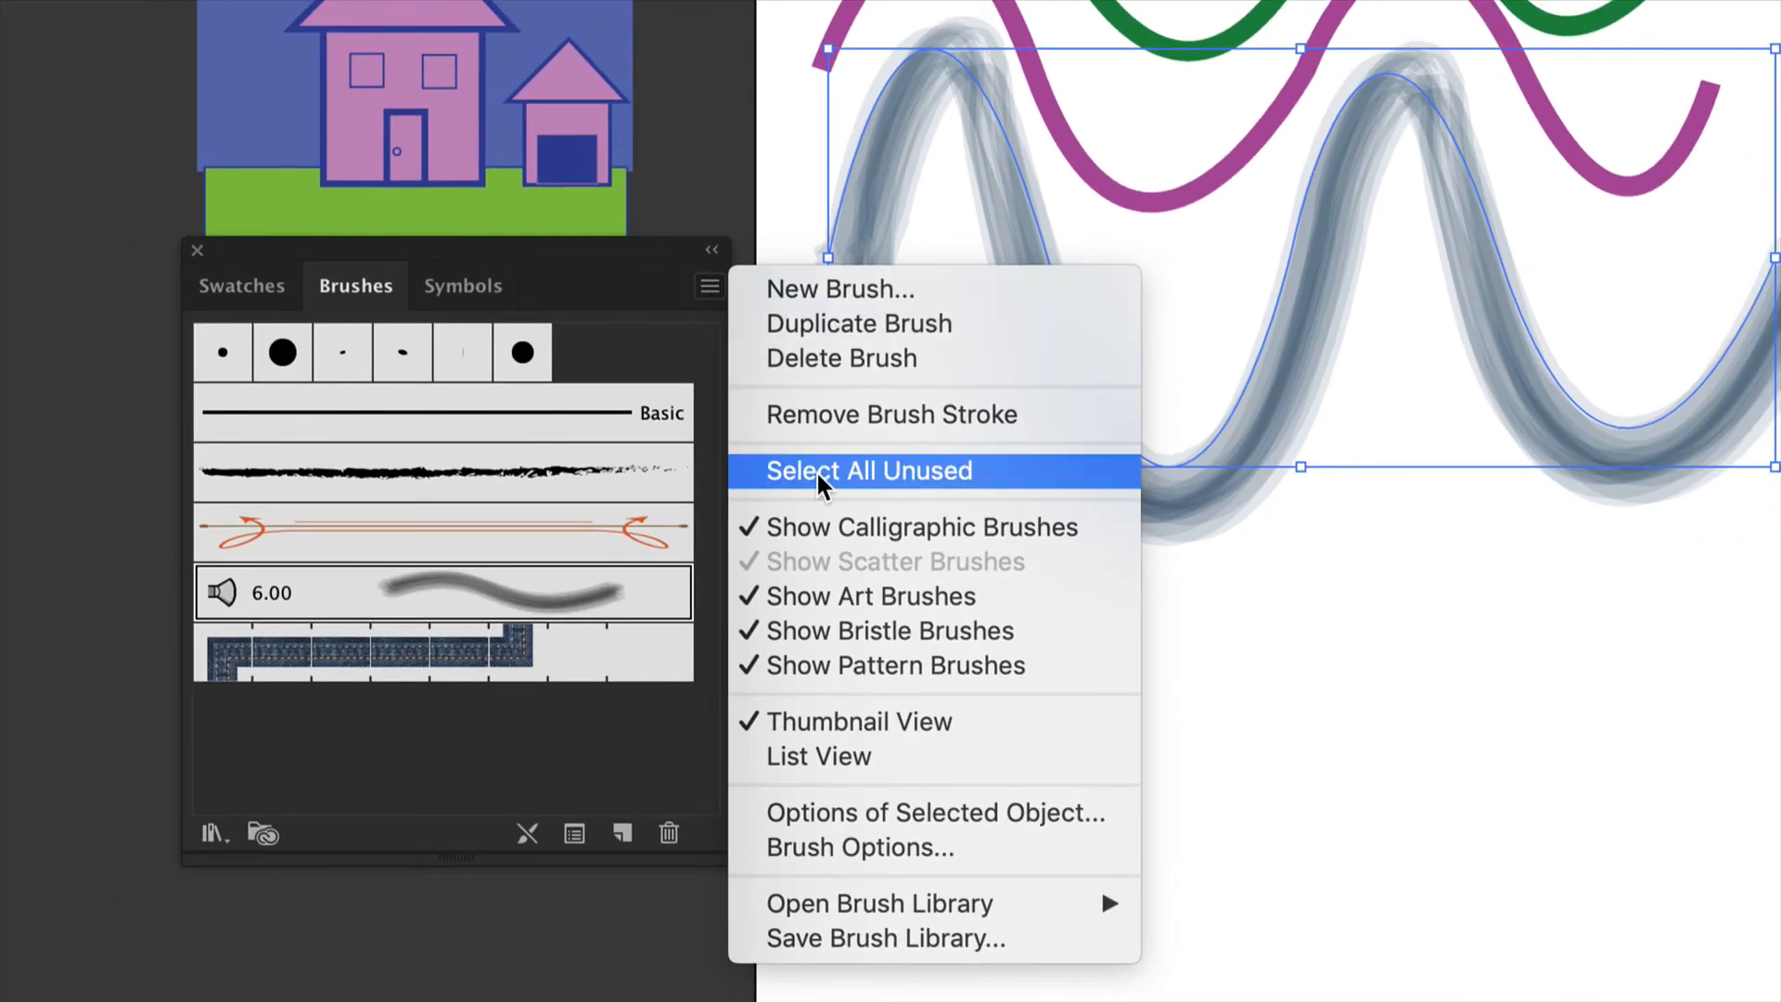
mouse_move(974, 904)
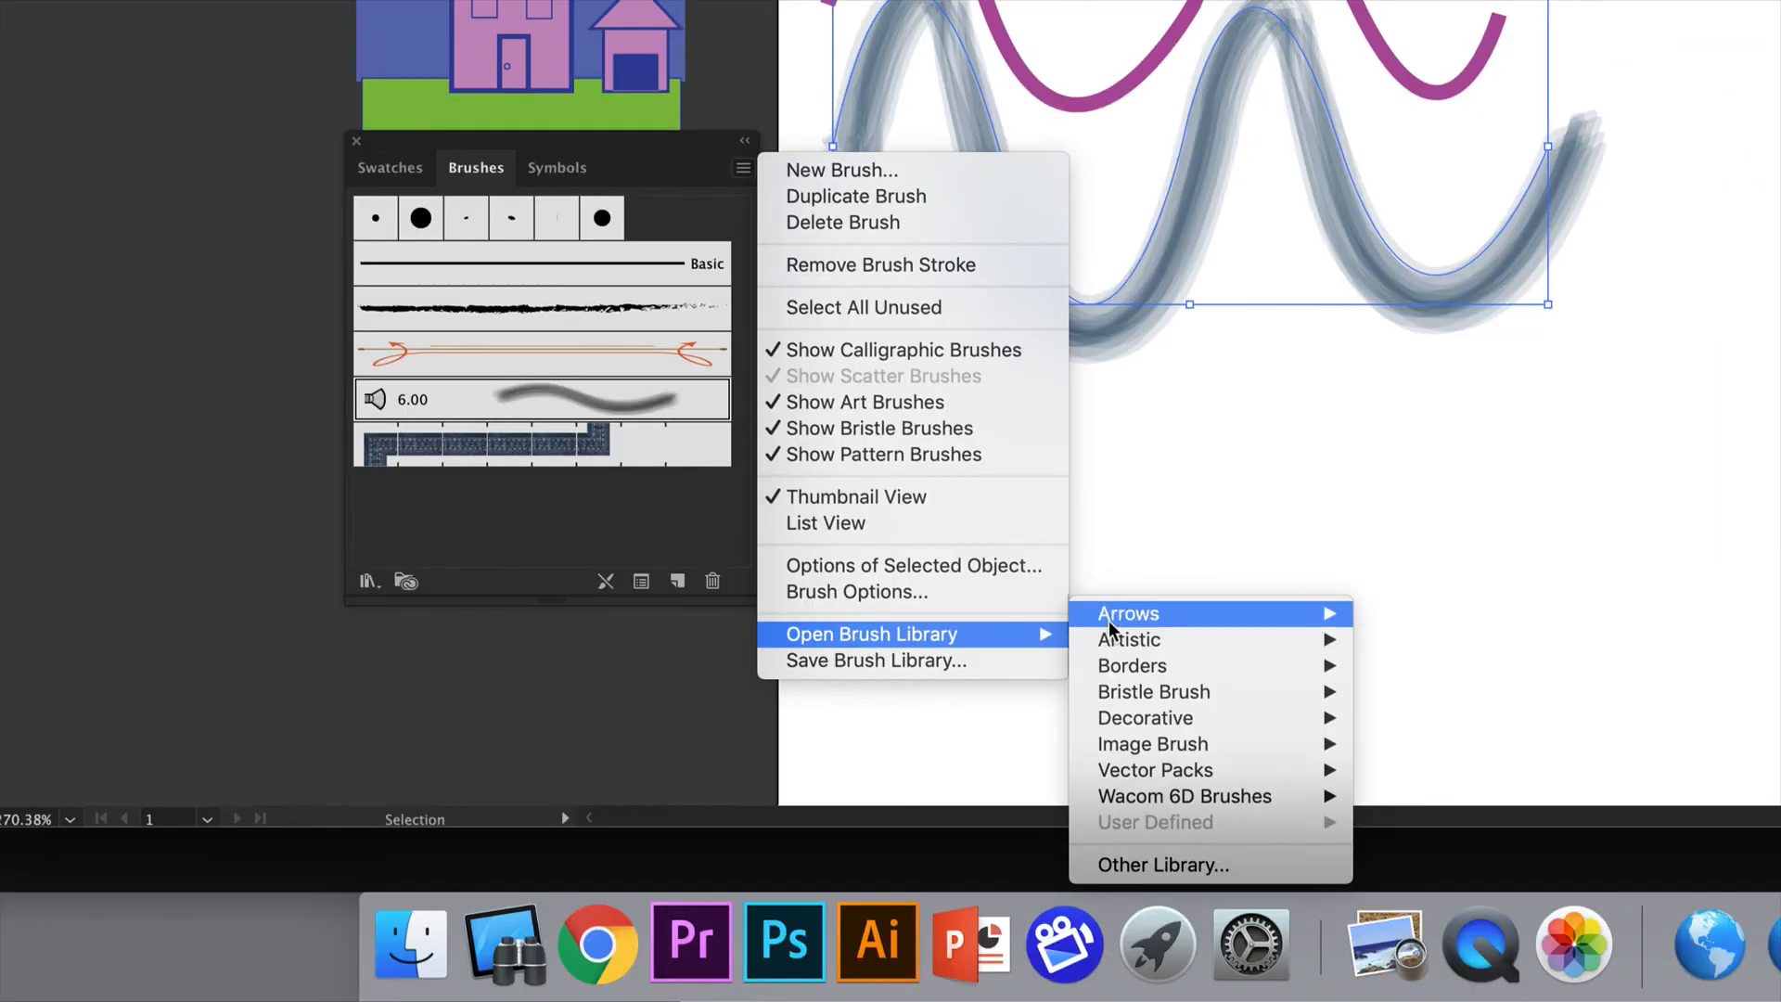
mouse_move(1110, 626)
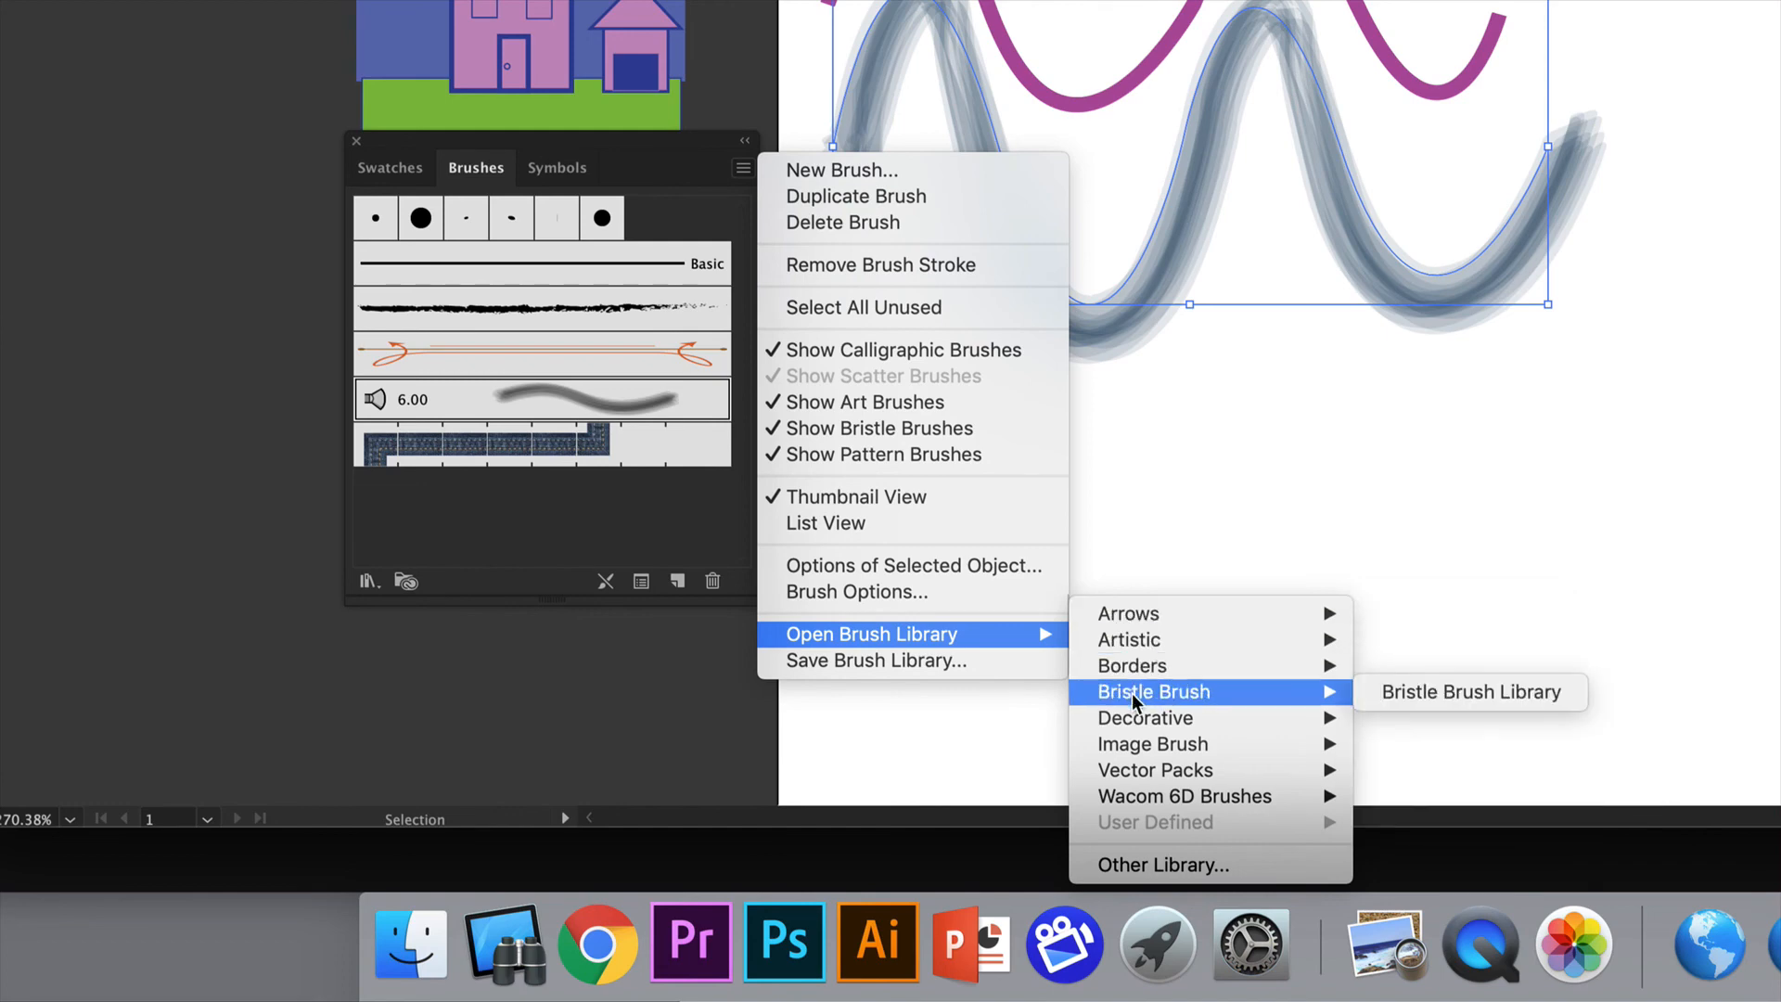
mouse_move(1141, 719)
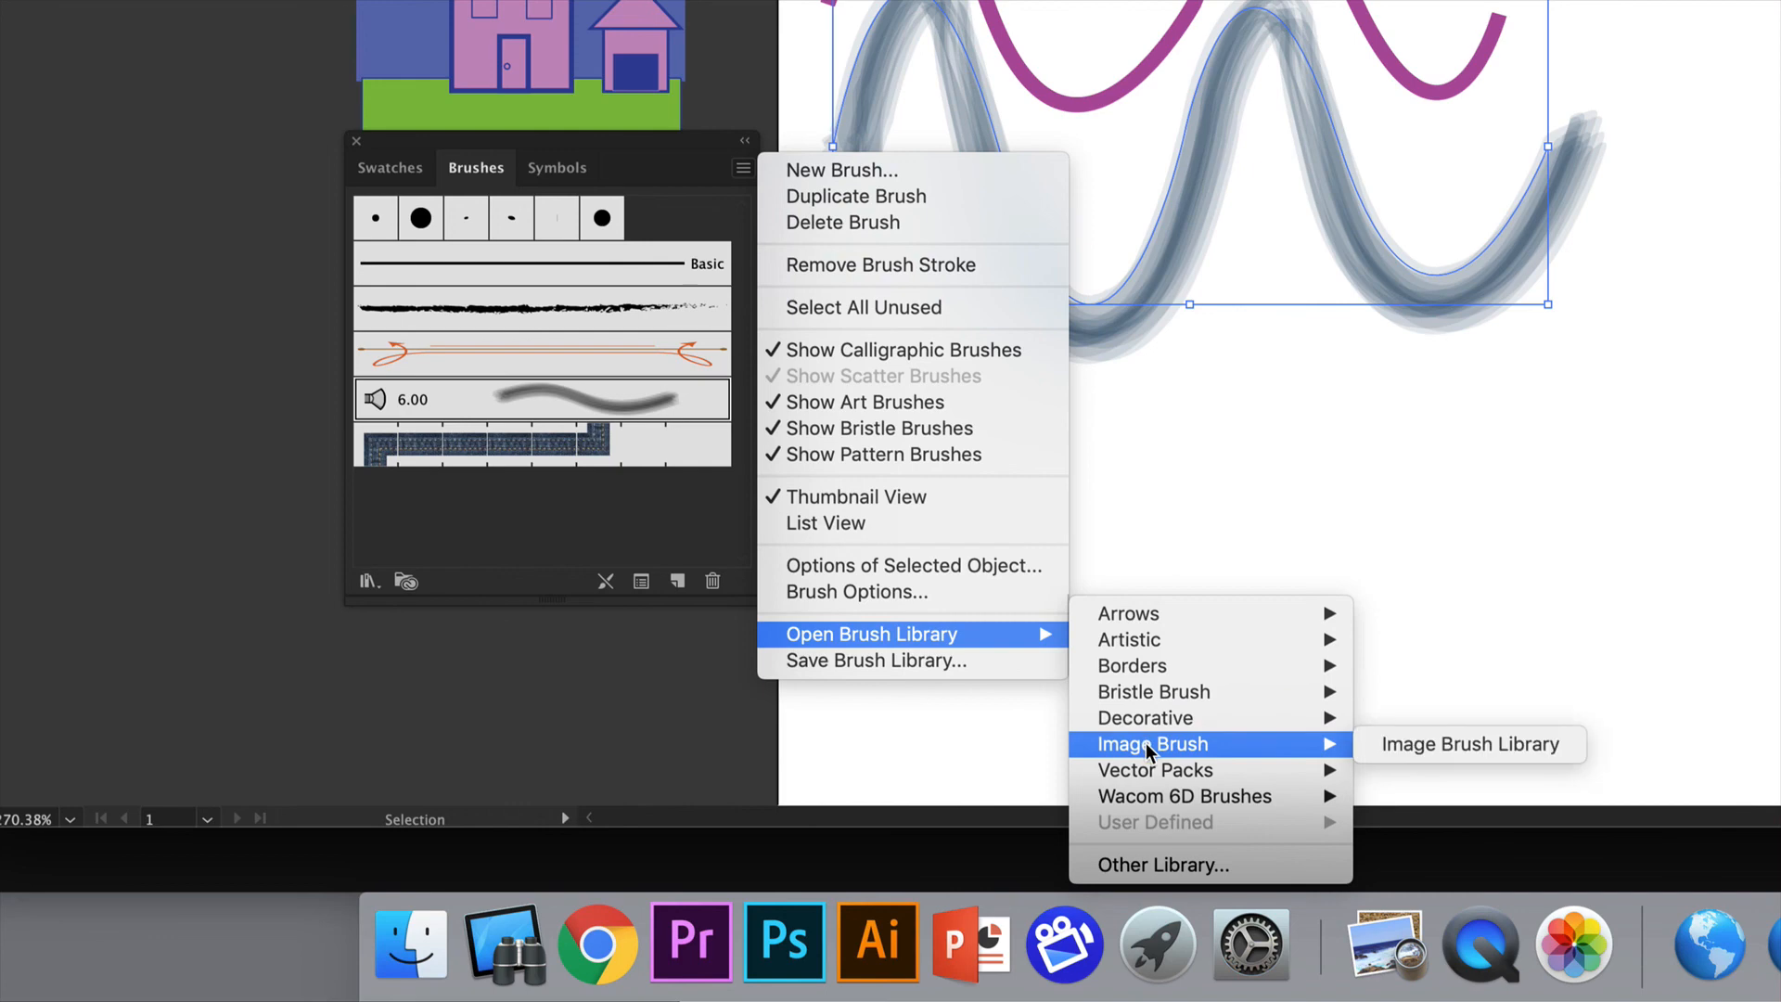
mouse_move(1157, 774)
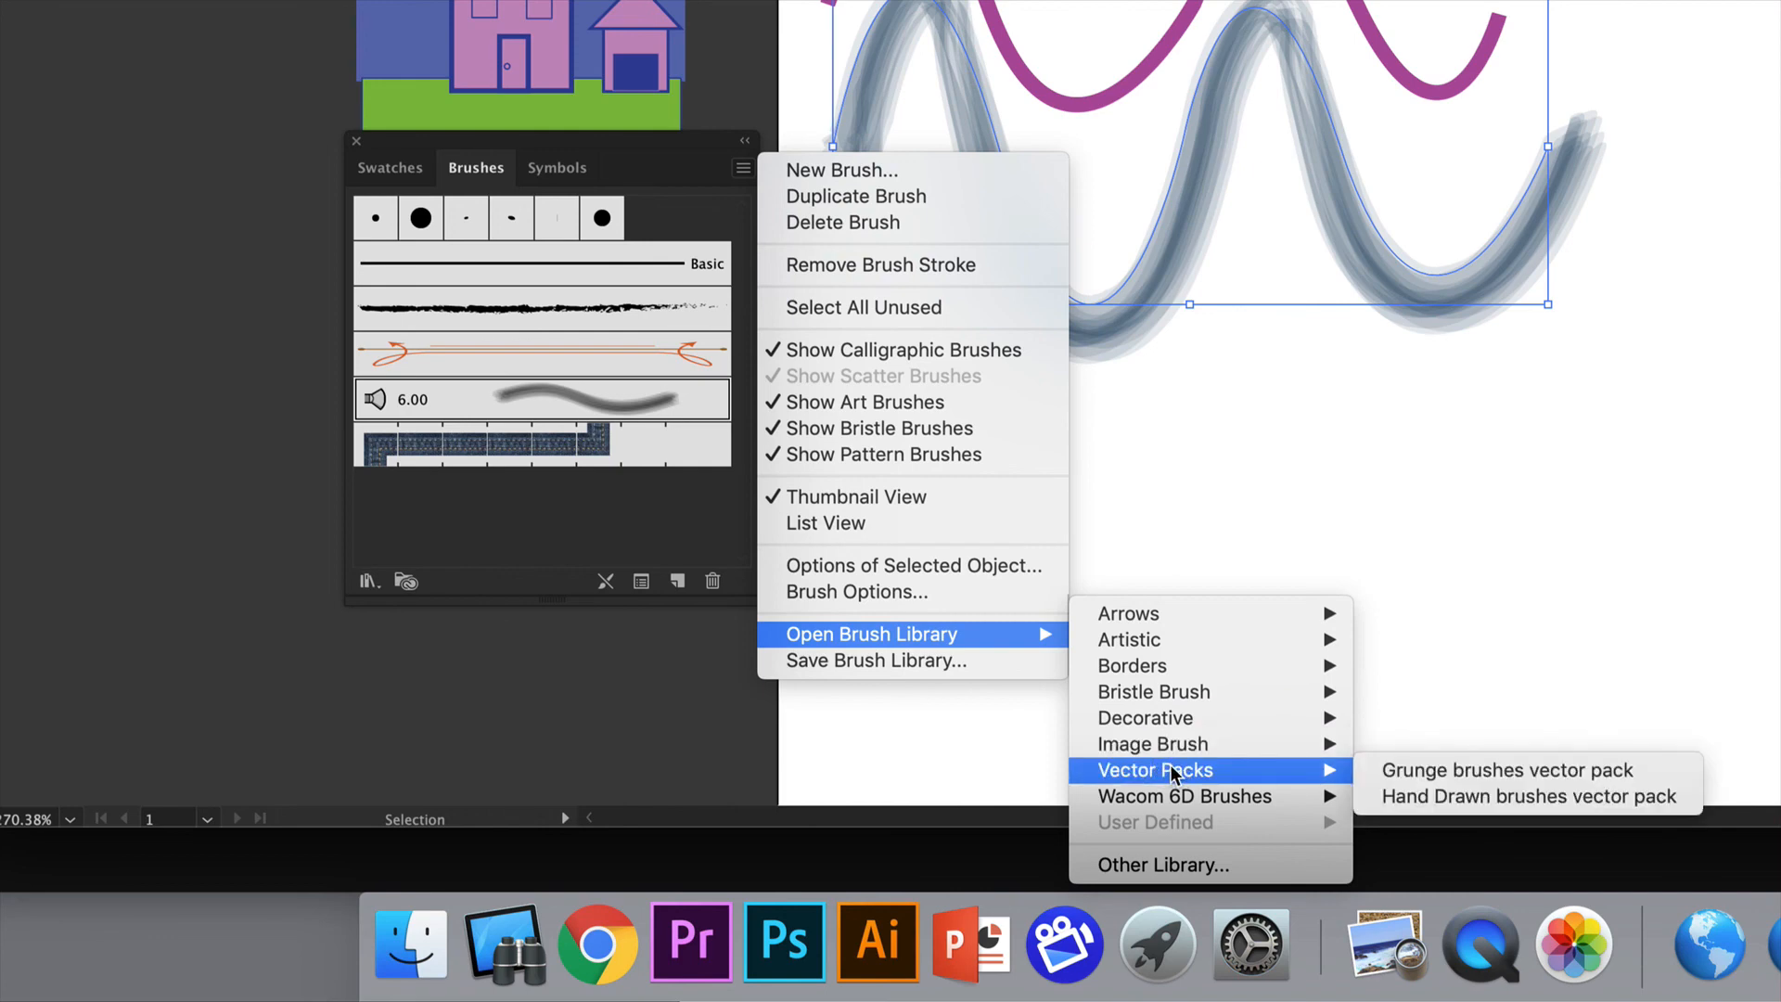
left_click(1450, 803)
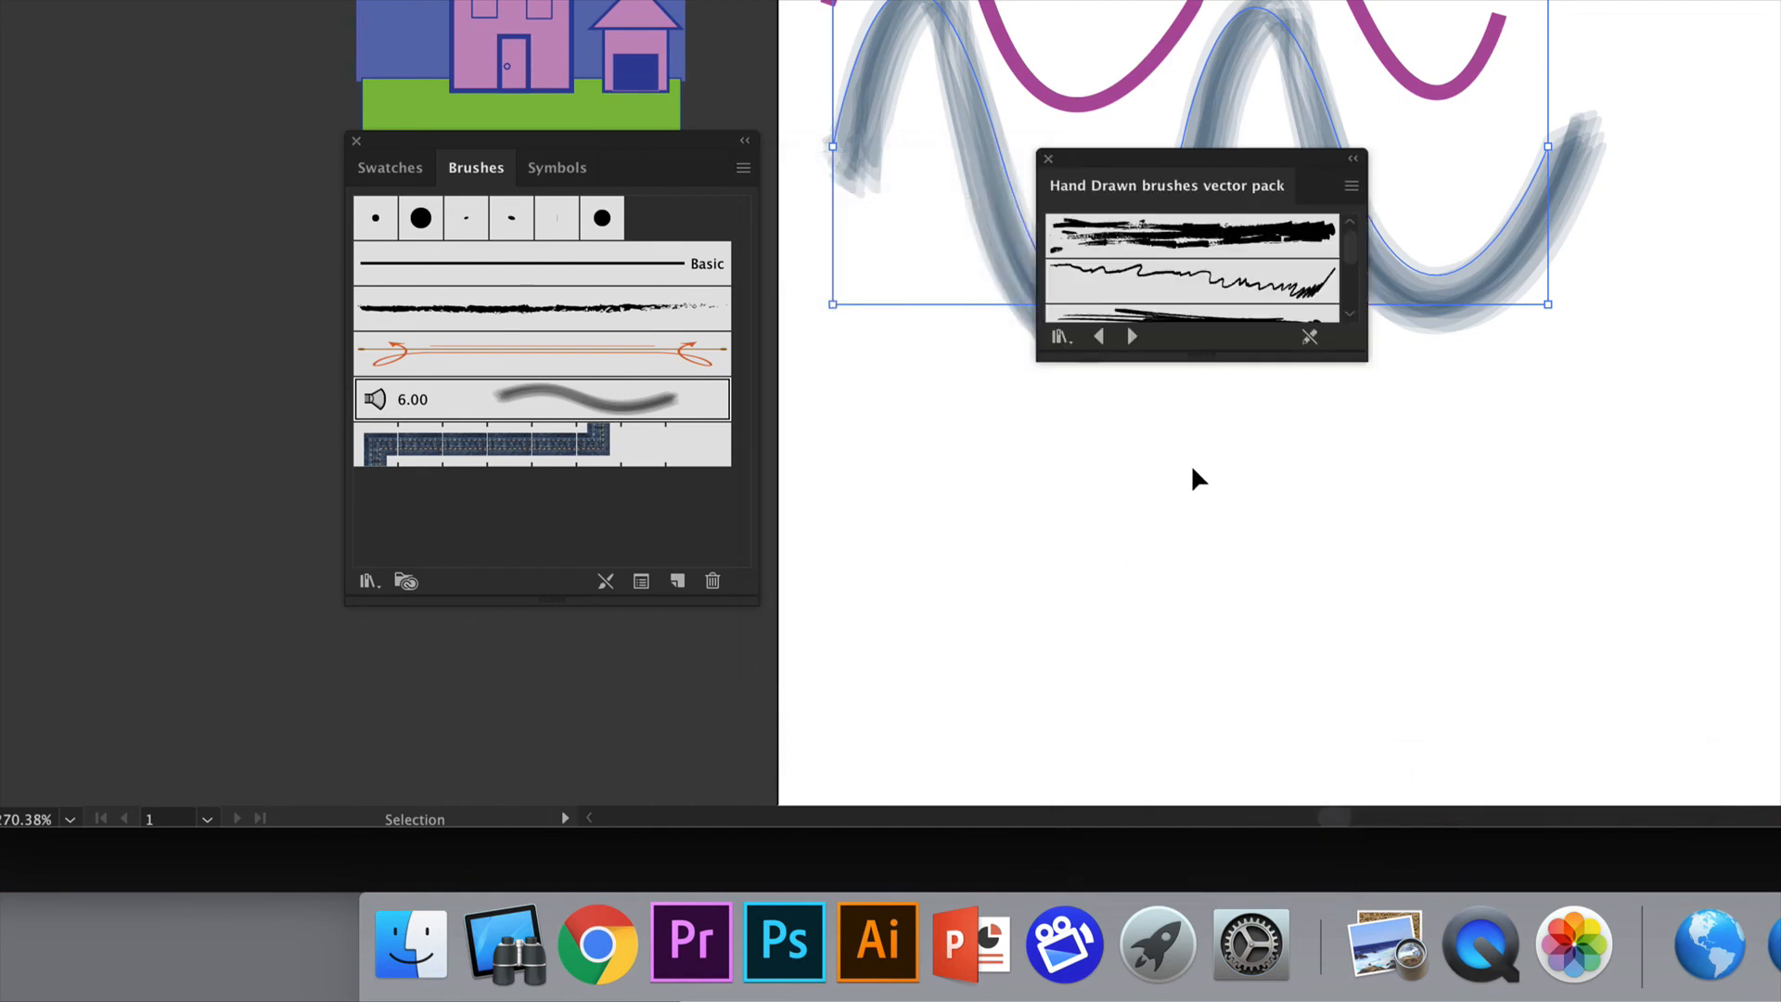
mouse_move(1143, 166)
left_mouse_down()
mouse_move(806, 149)
mouse_move(594, 80)
left_mouse_up()
- Try several Hand Drawn vector pack brushes on the wavy path and apply the zigzag scribble brush that is densest near its middle
left_click(698, 200)
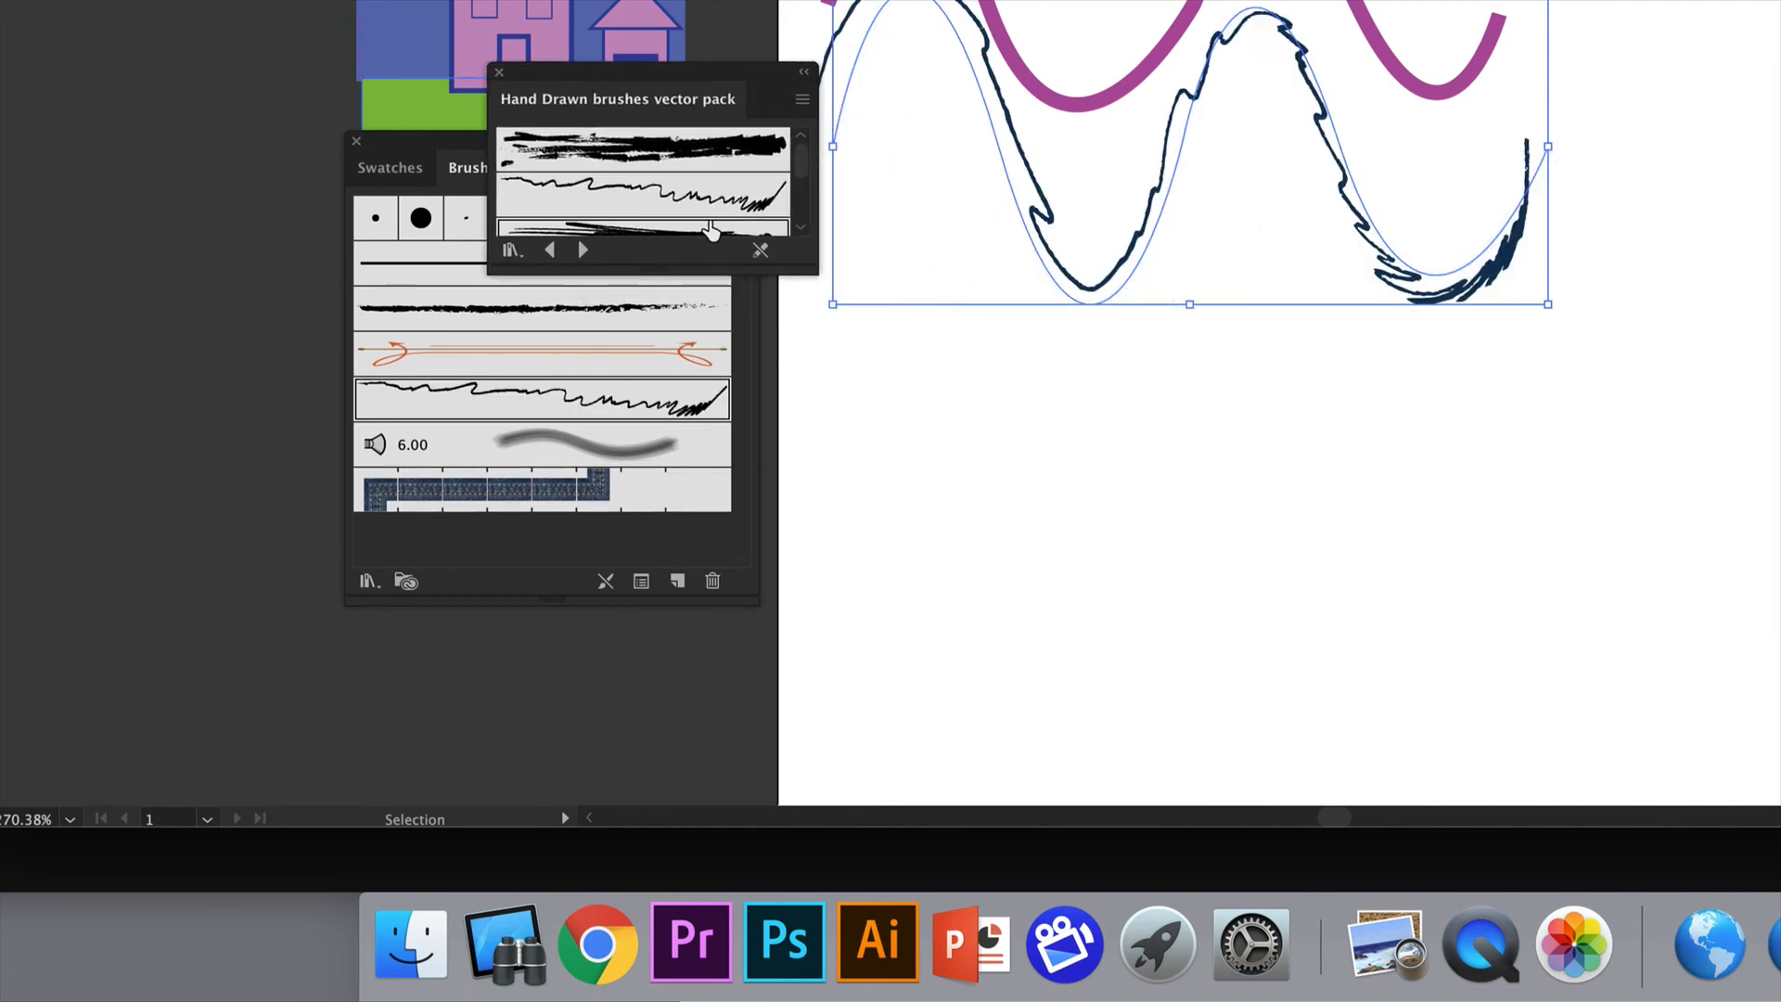
left_click(711, 230)
left_click_drag(798, 167, 802, 202)
left_click(701, 153)
left_click(705, 206)
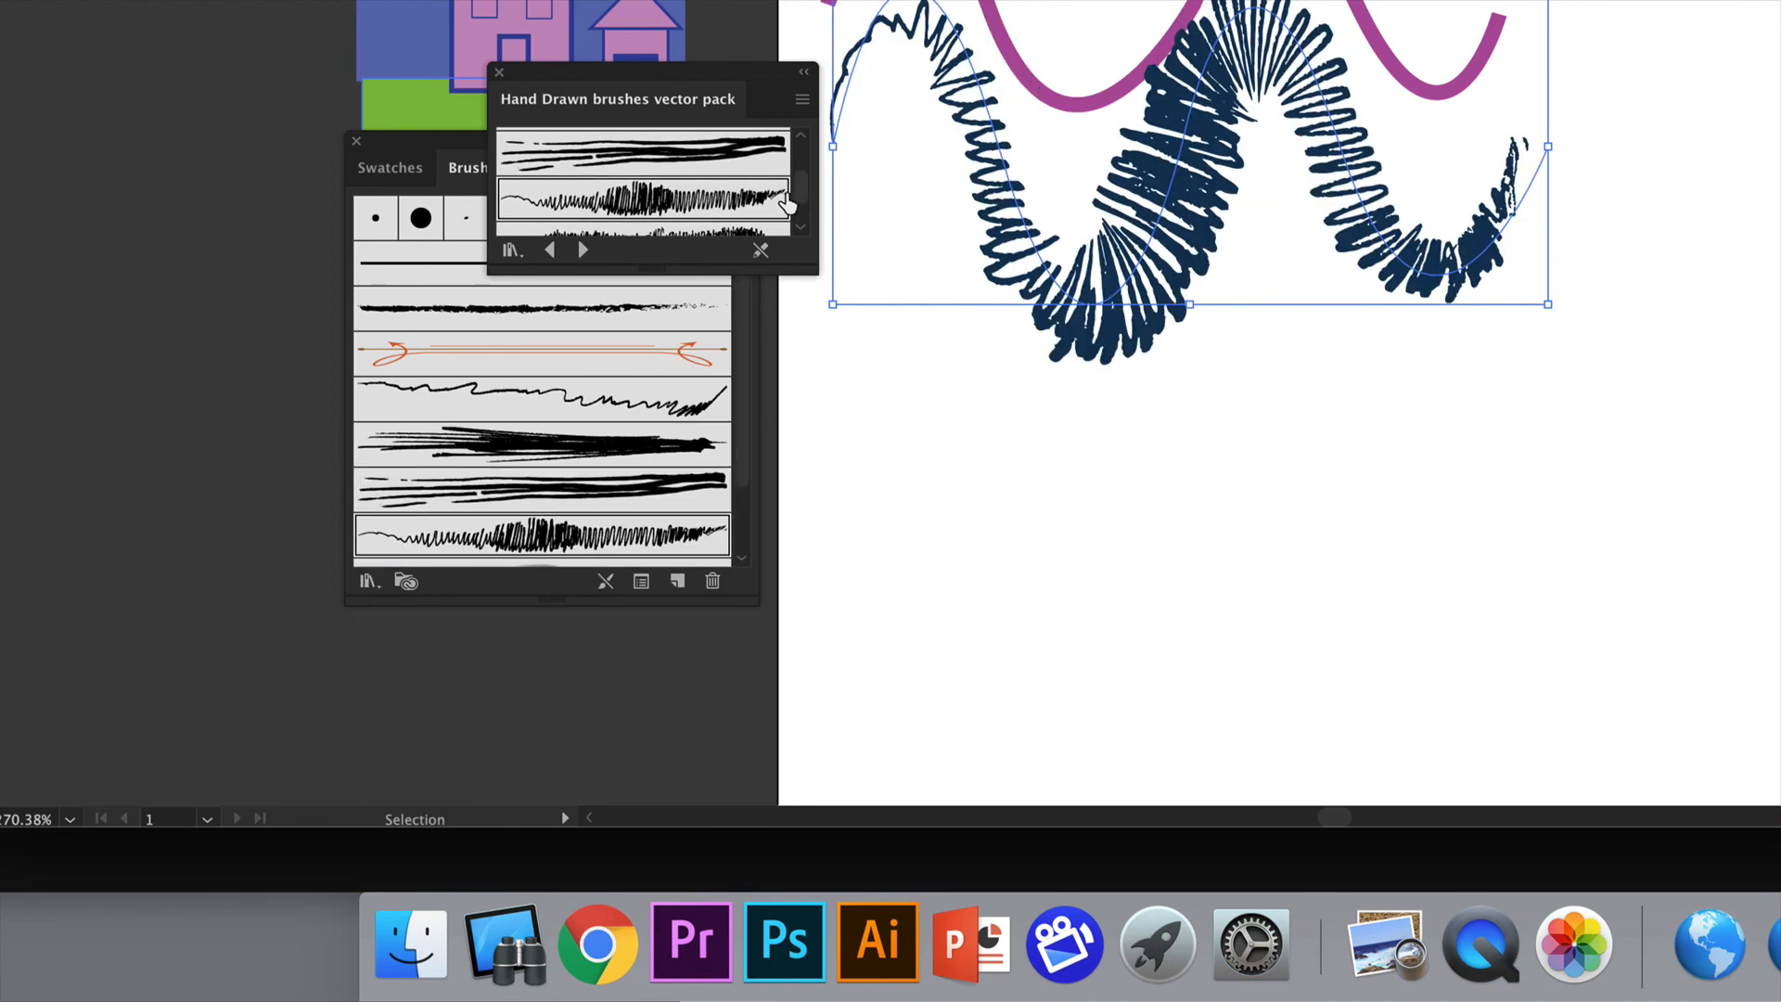
left_click_drag(800, 186, 800, 200)
left_click(728, 197)
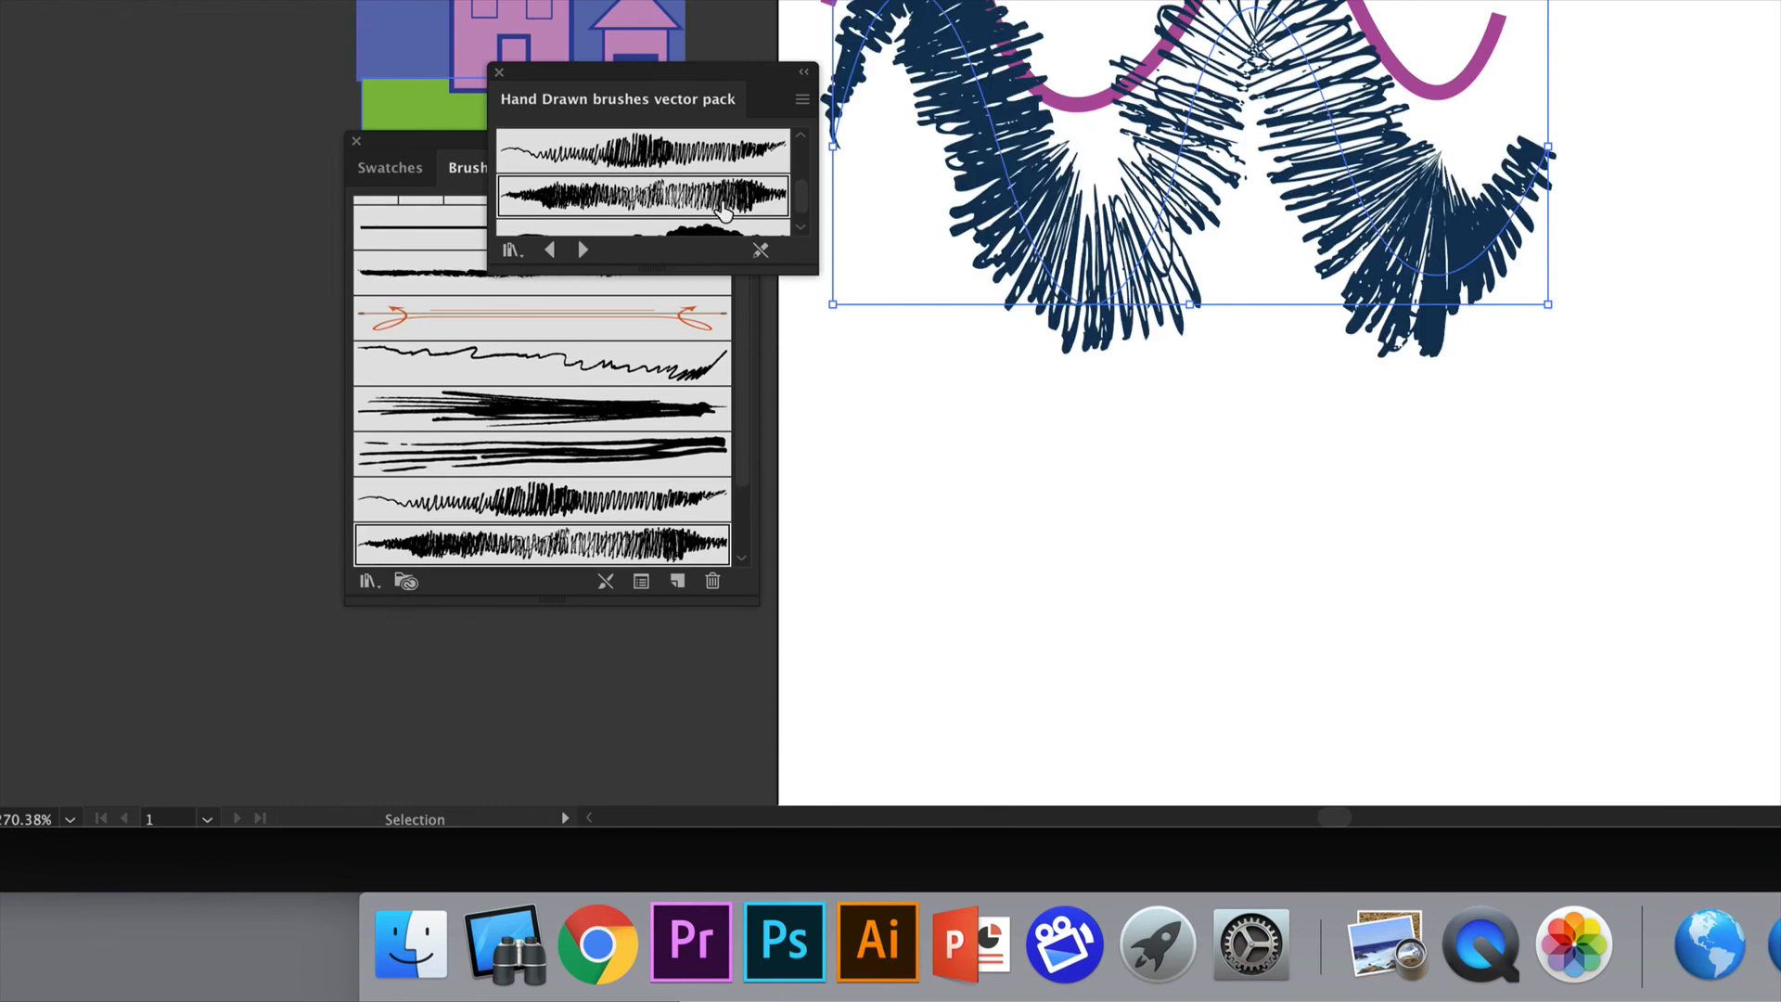
left_click(710, 160)
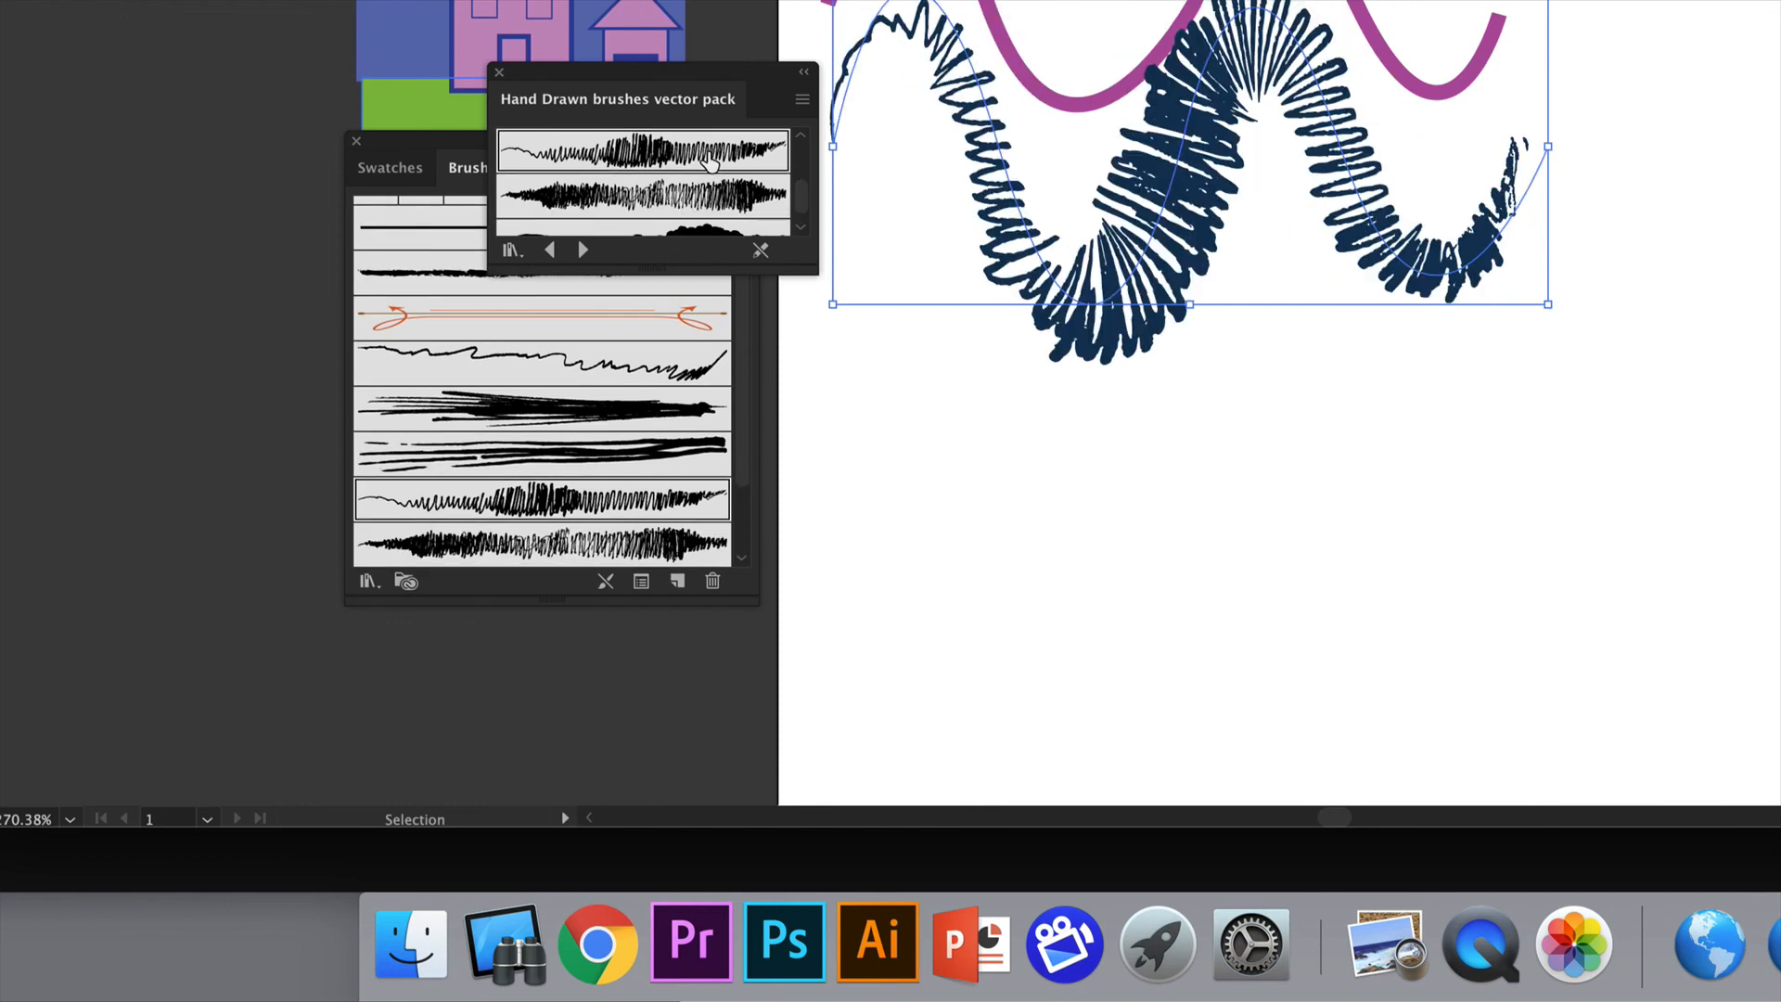